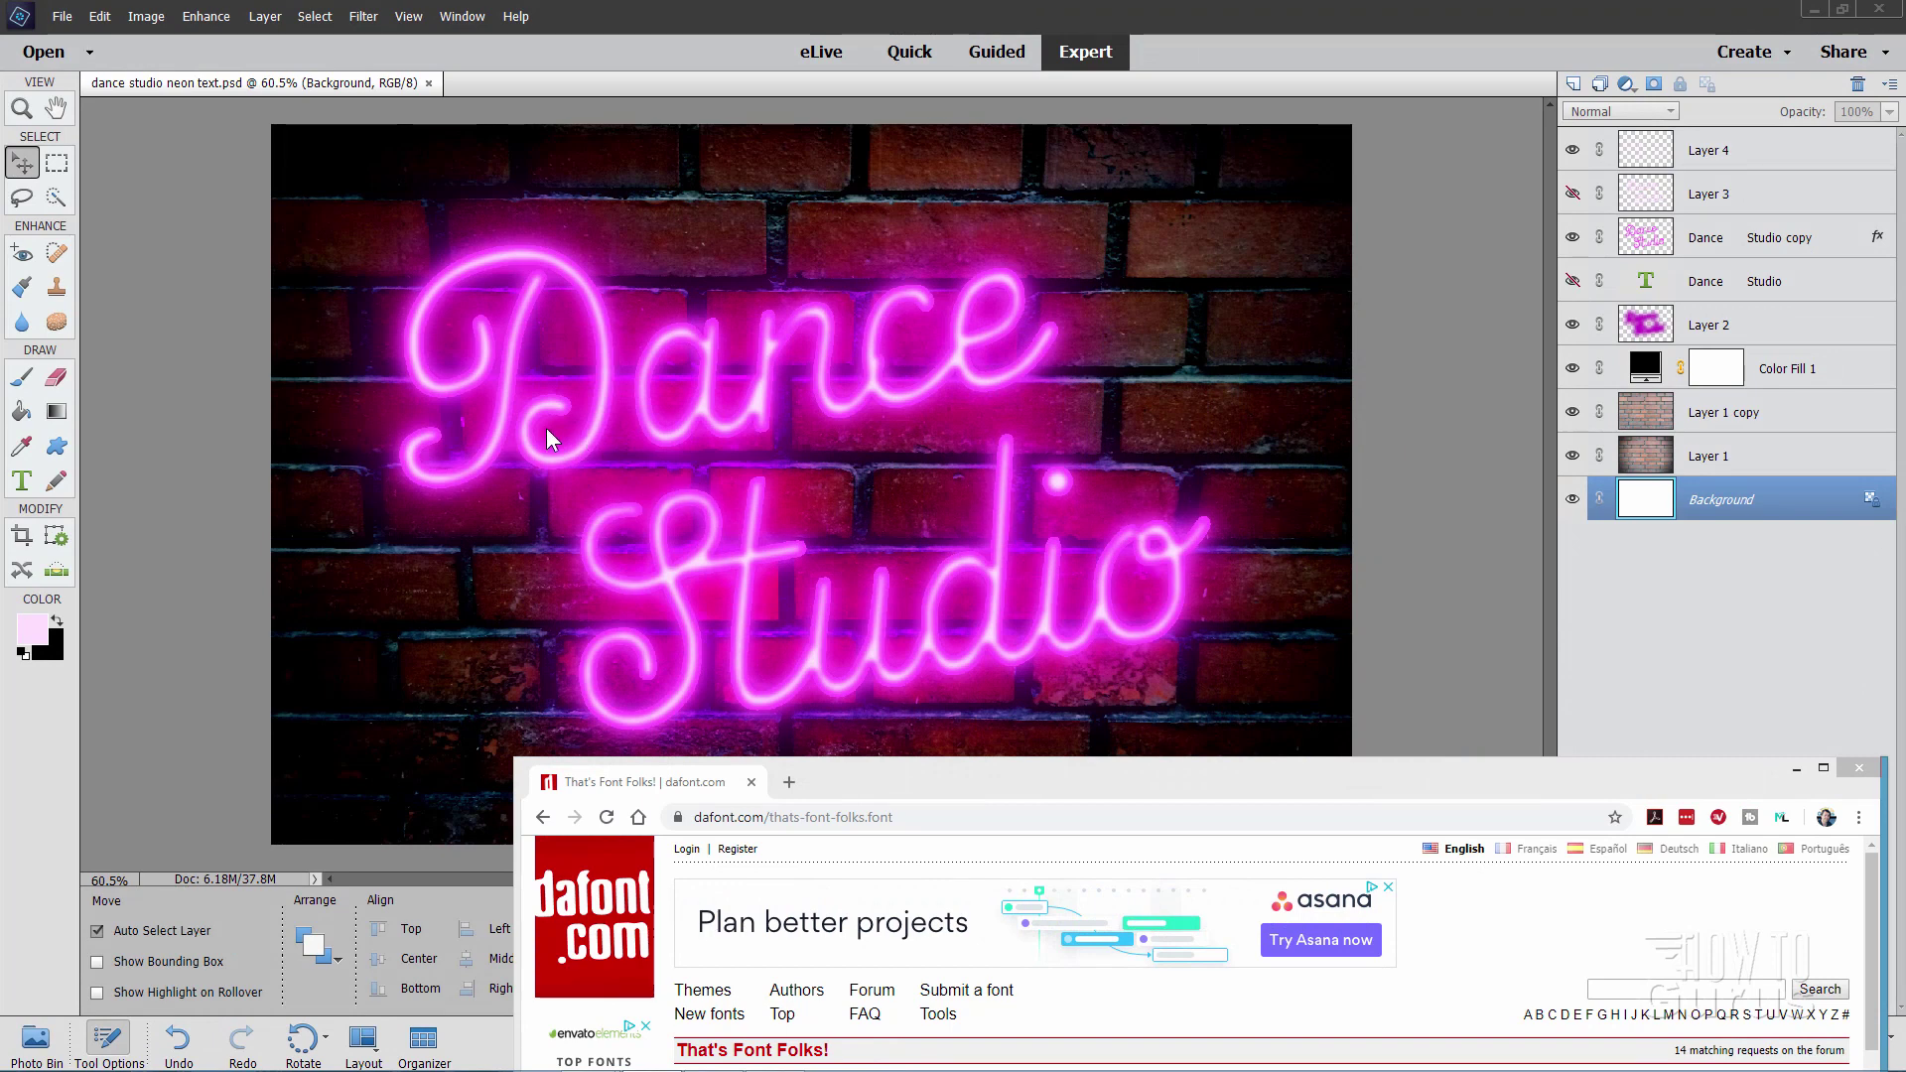
Step: Review the That's Font Folks! page and the dafont home page, then close the browser
drag(983, 779, 804, 180)
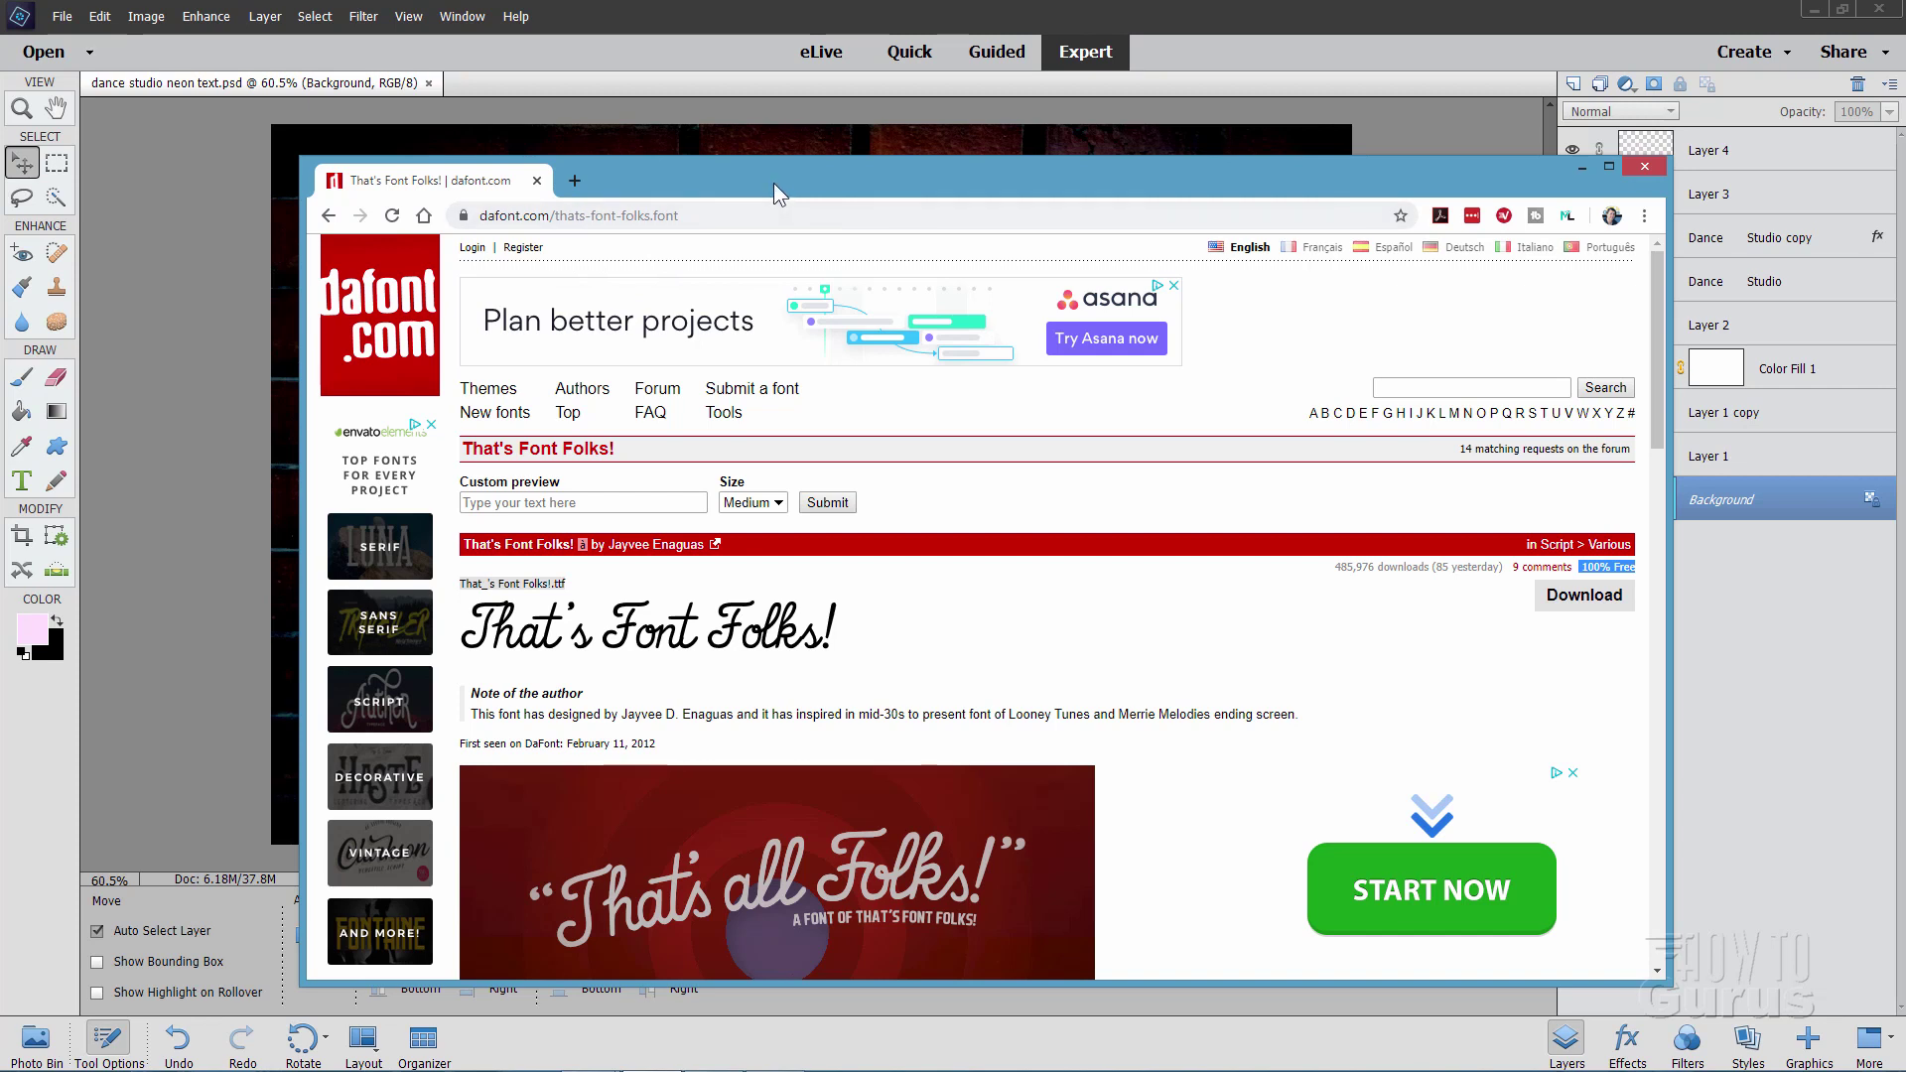
drag(772, 183, 788, 182)
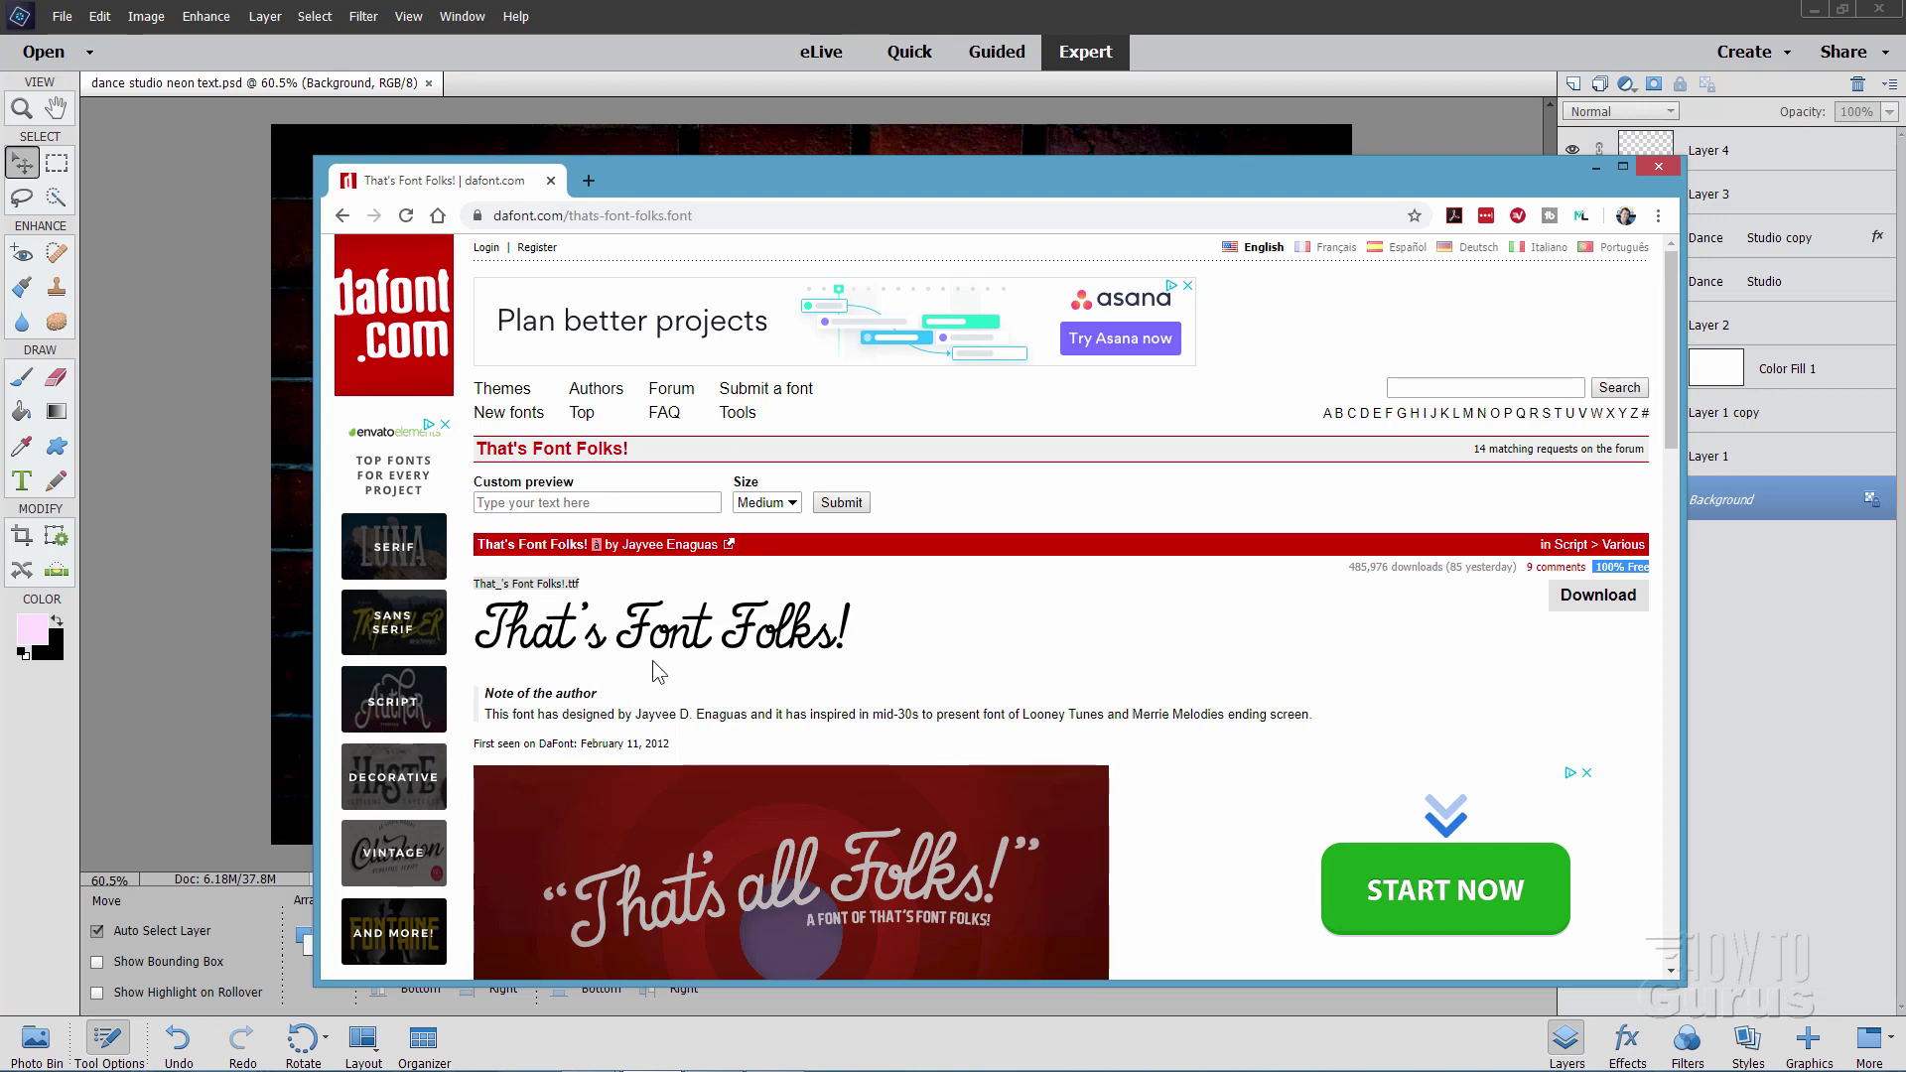
click(436, 317)
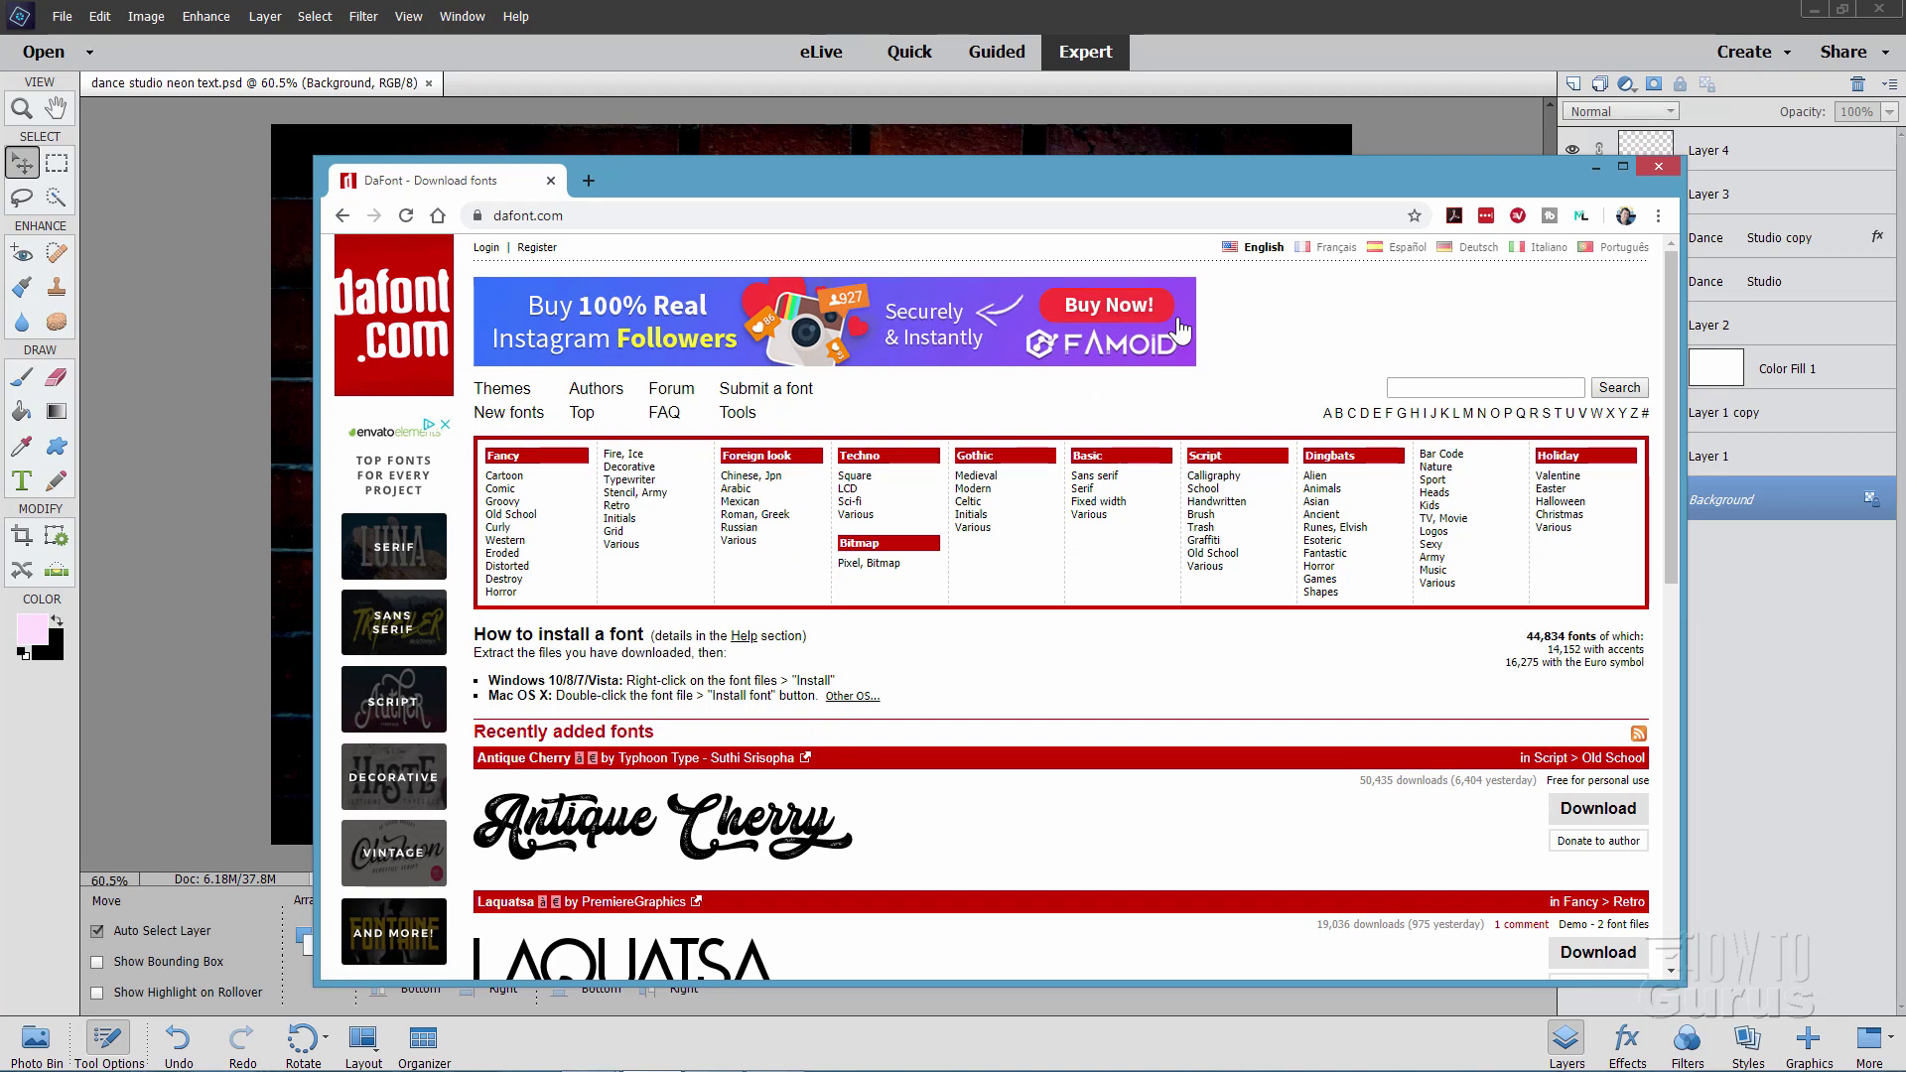
click(1659, 166)
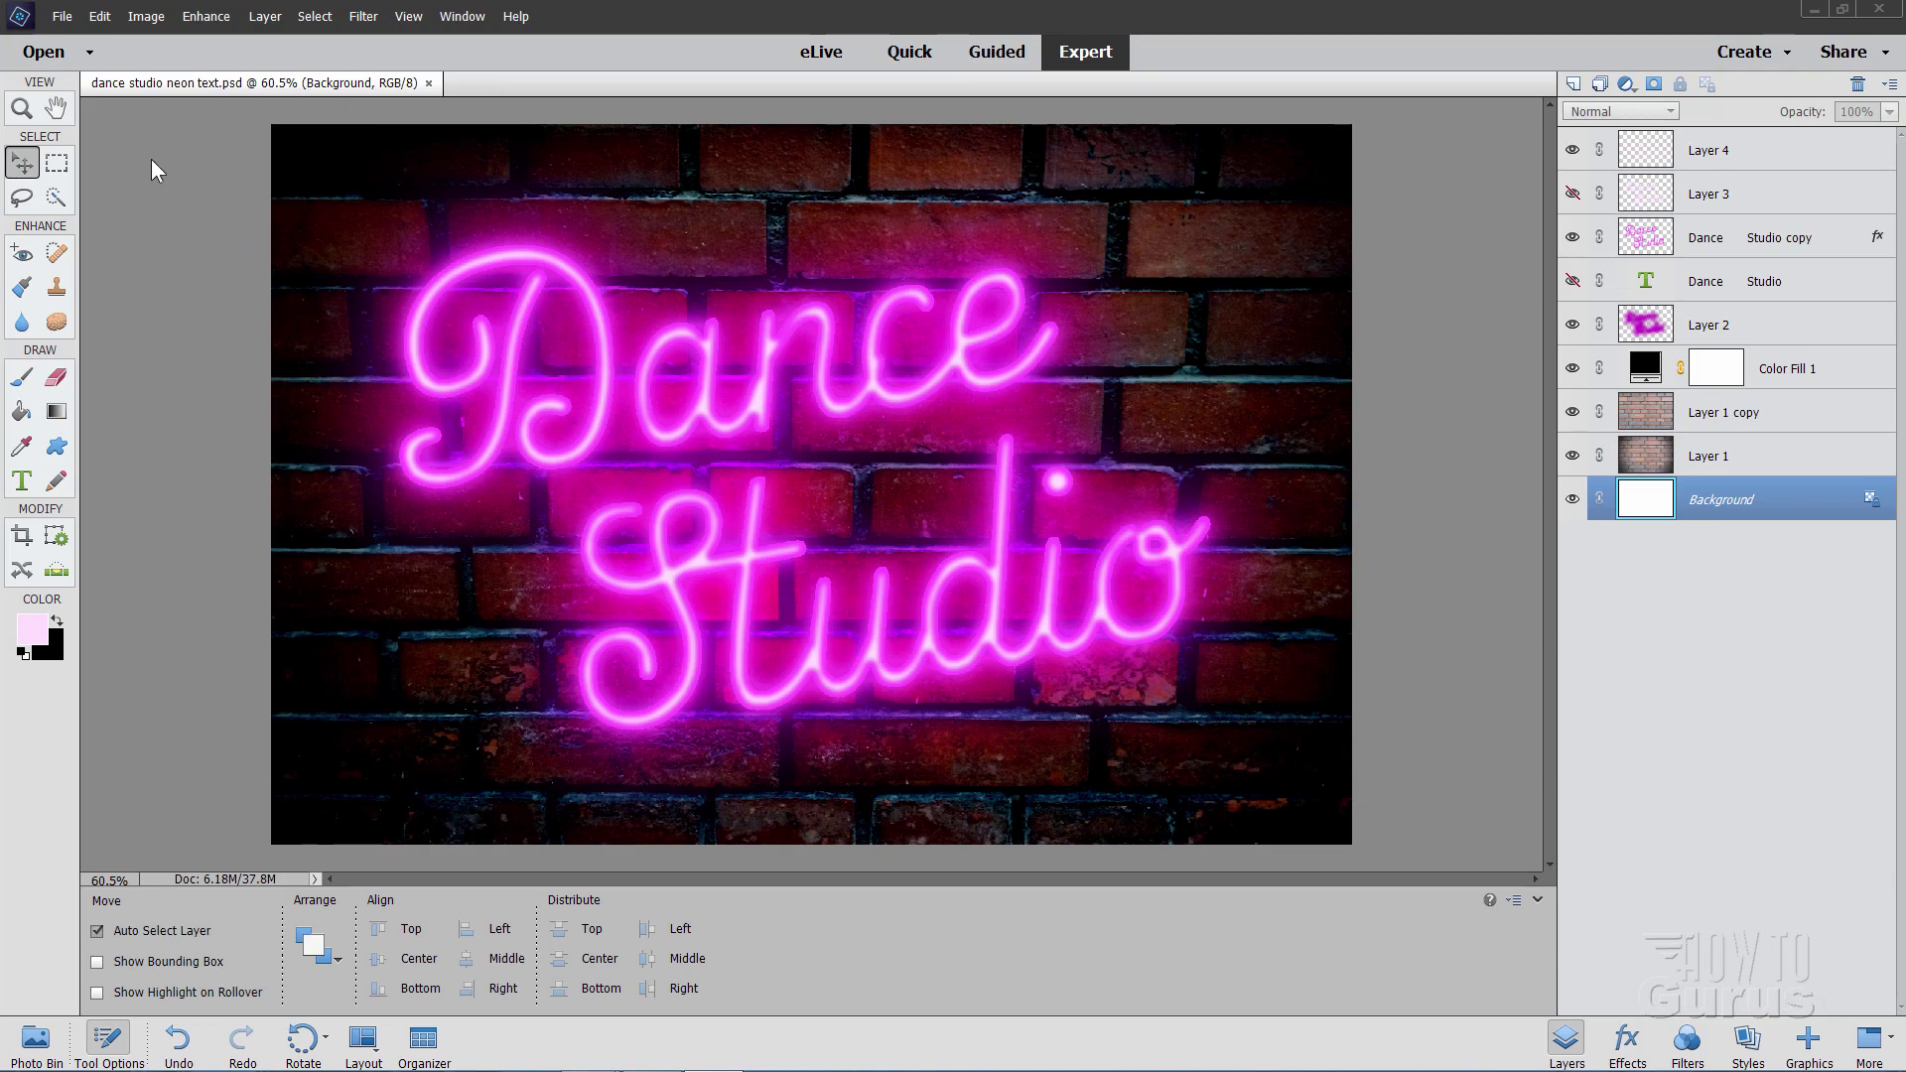
Step: Close the neon example and create a blank 6 × 4 in, 300 ppi document docked as a tab
drag(431, 85, 880, 272)
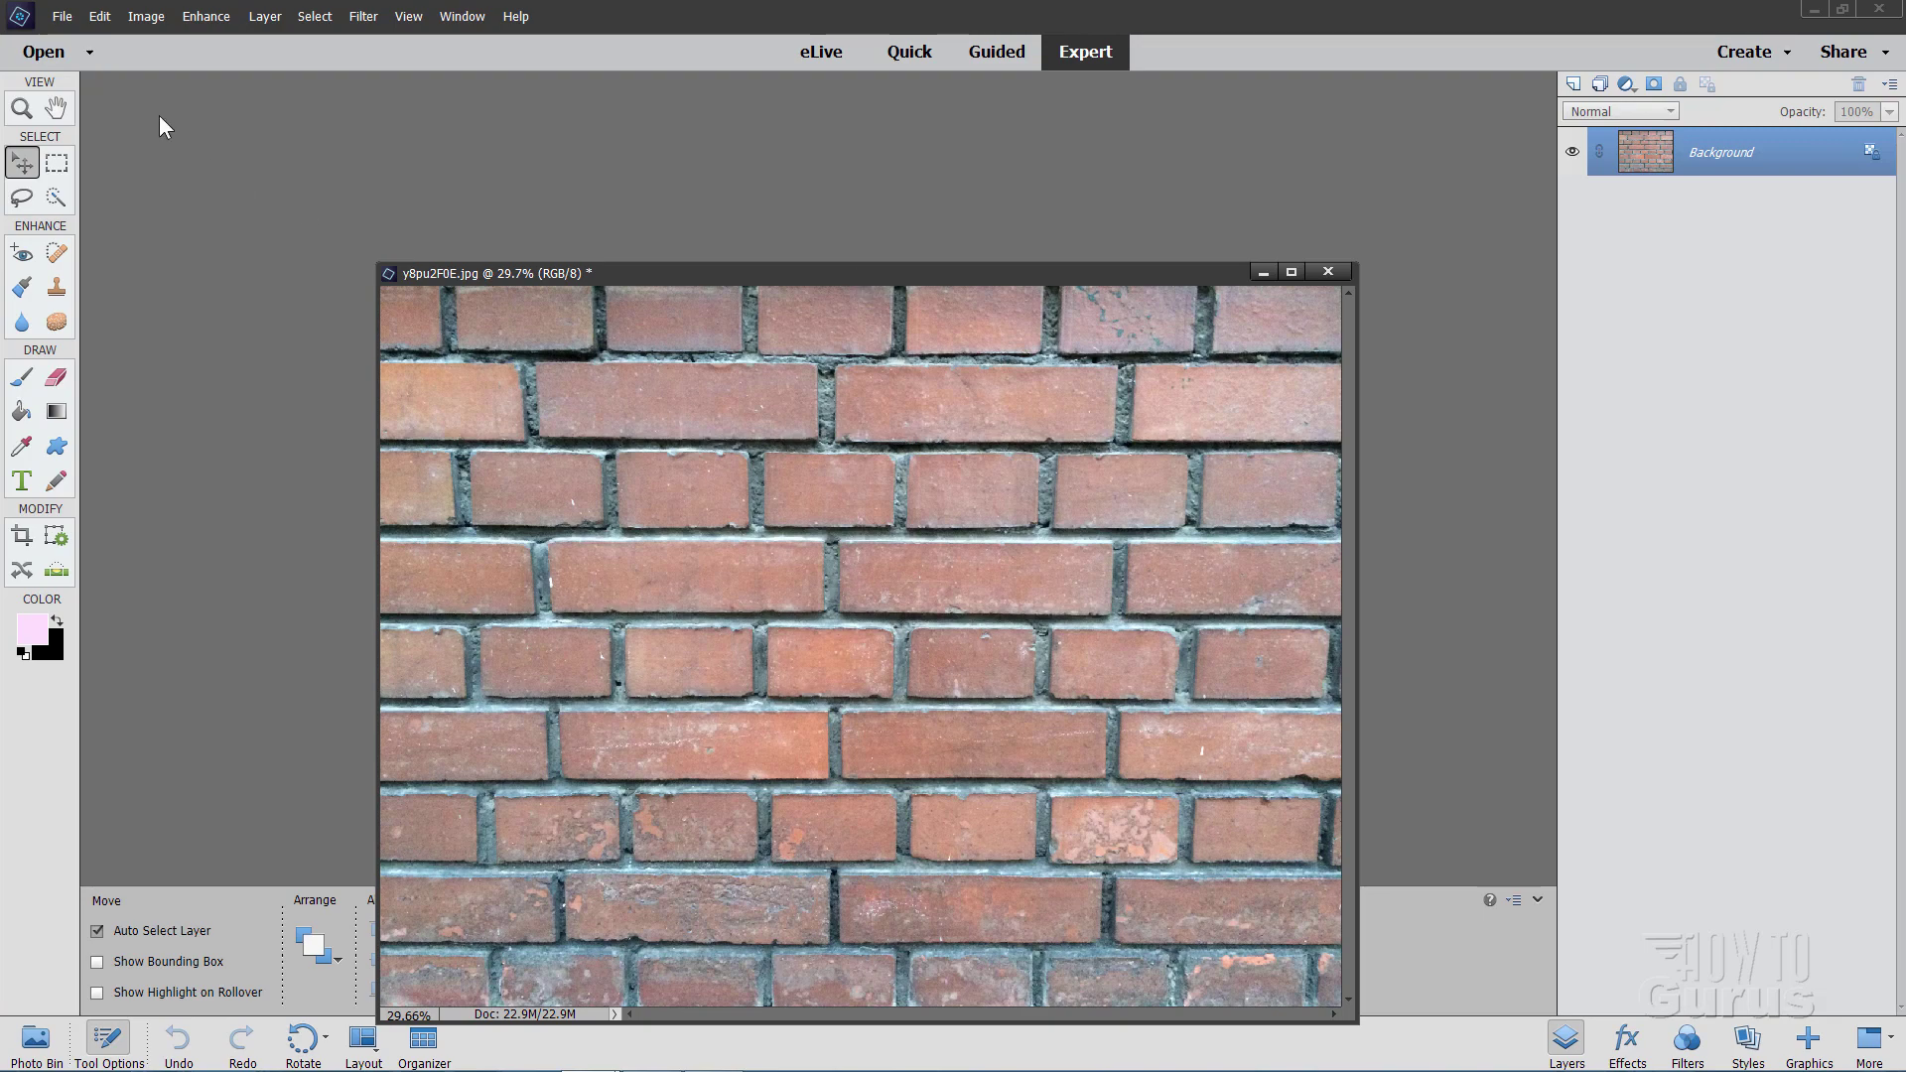
click(61, 16)
mouse_move(179, 38)
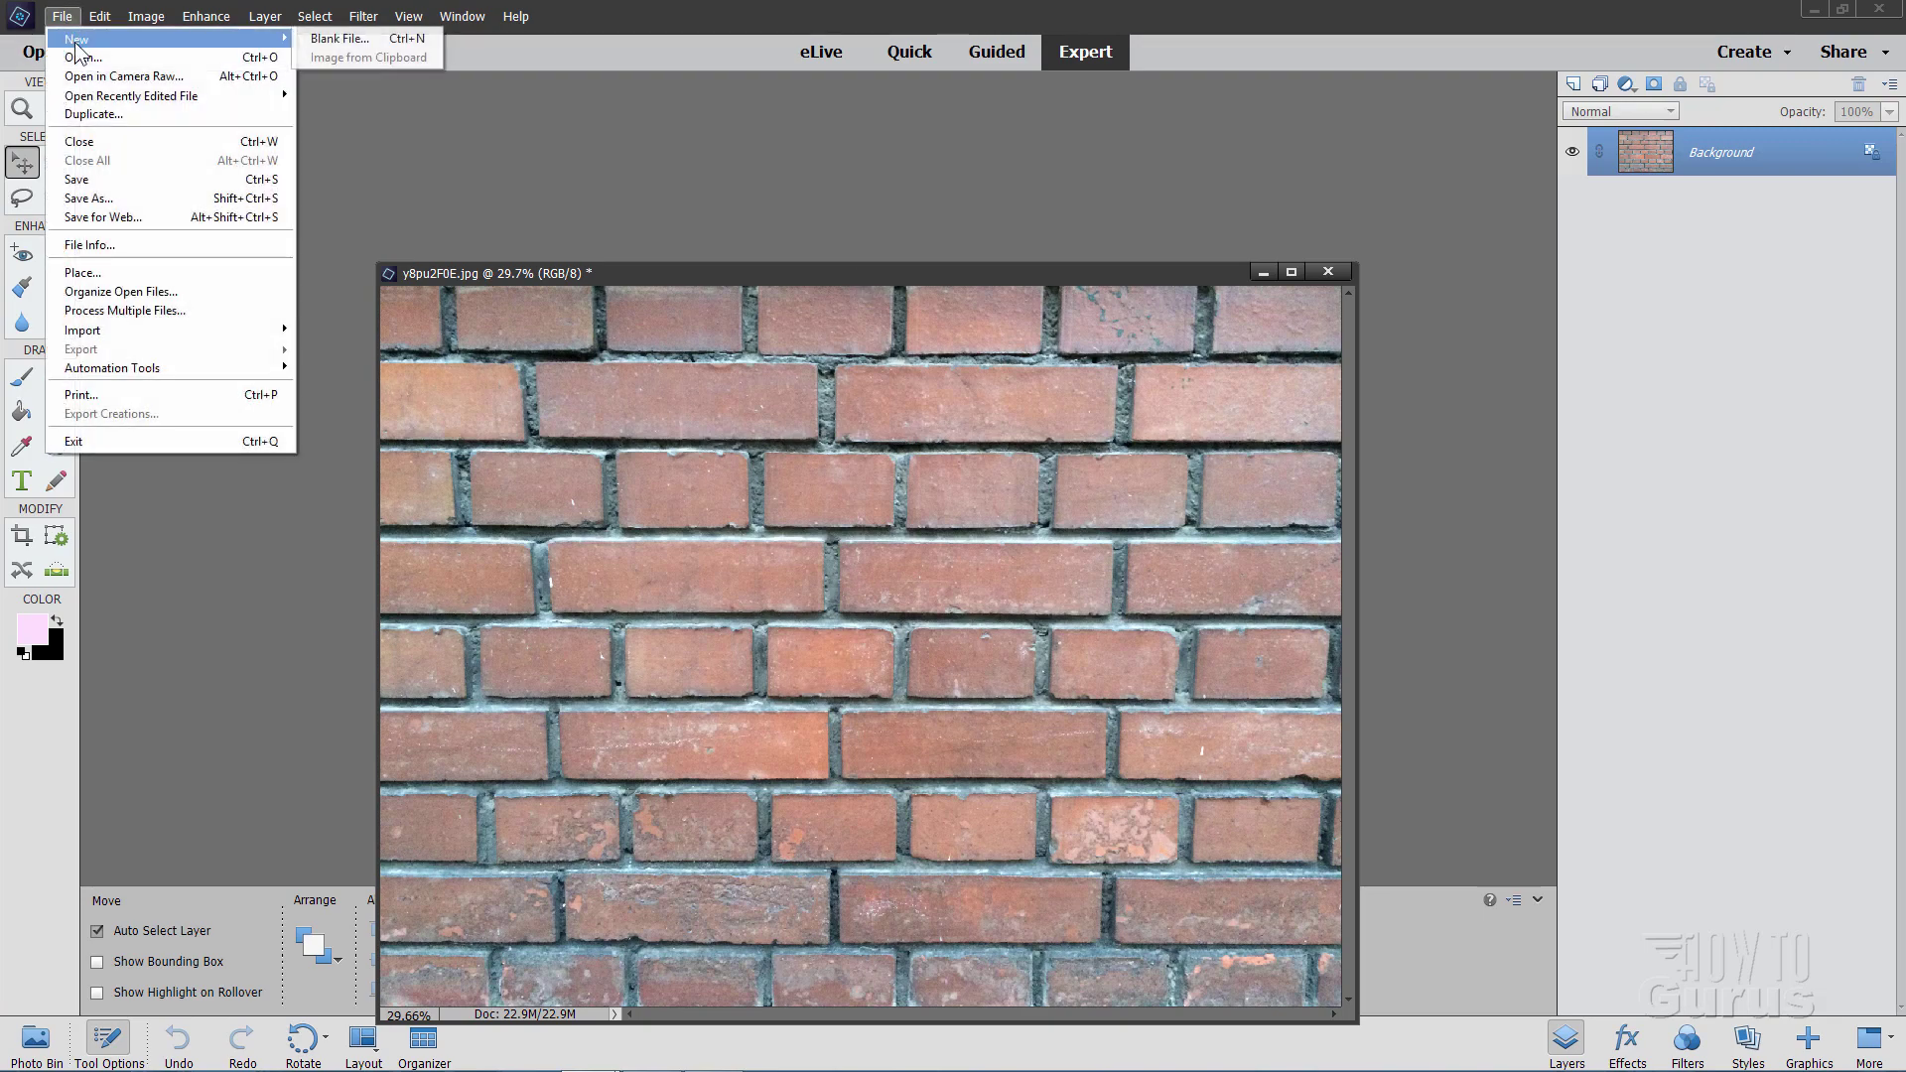
click(330, 40)
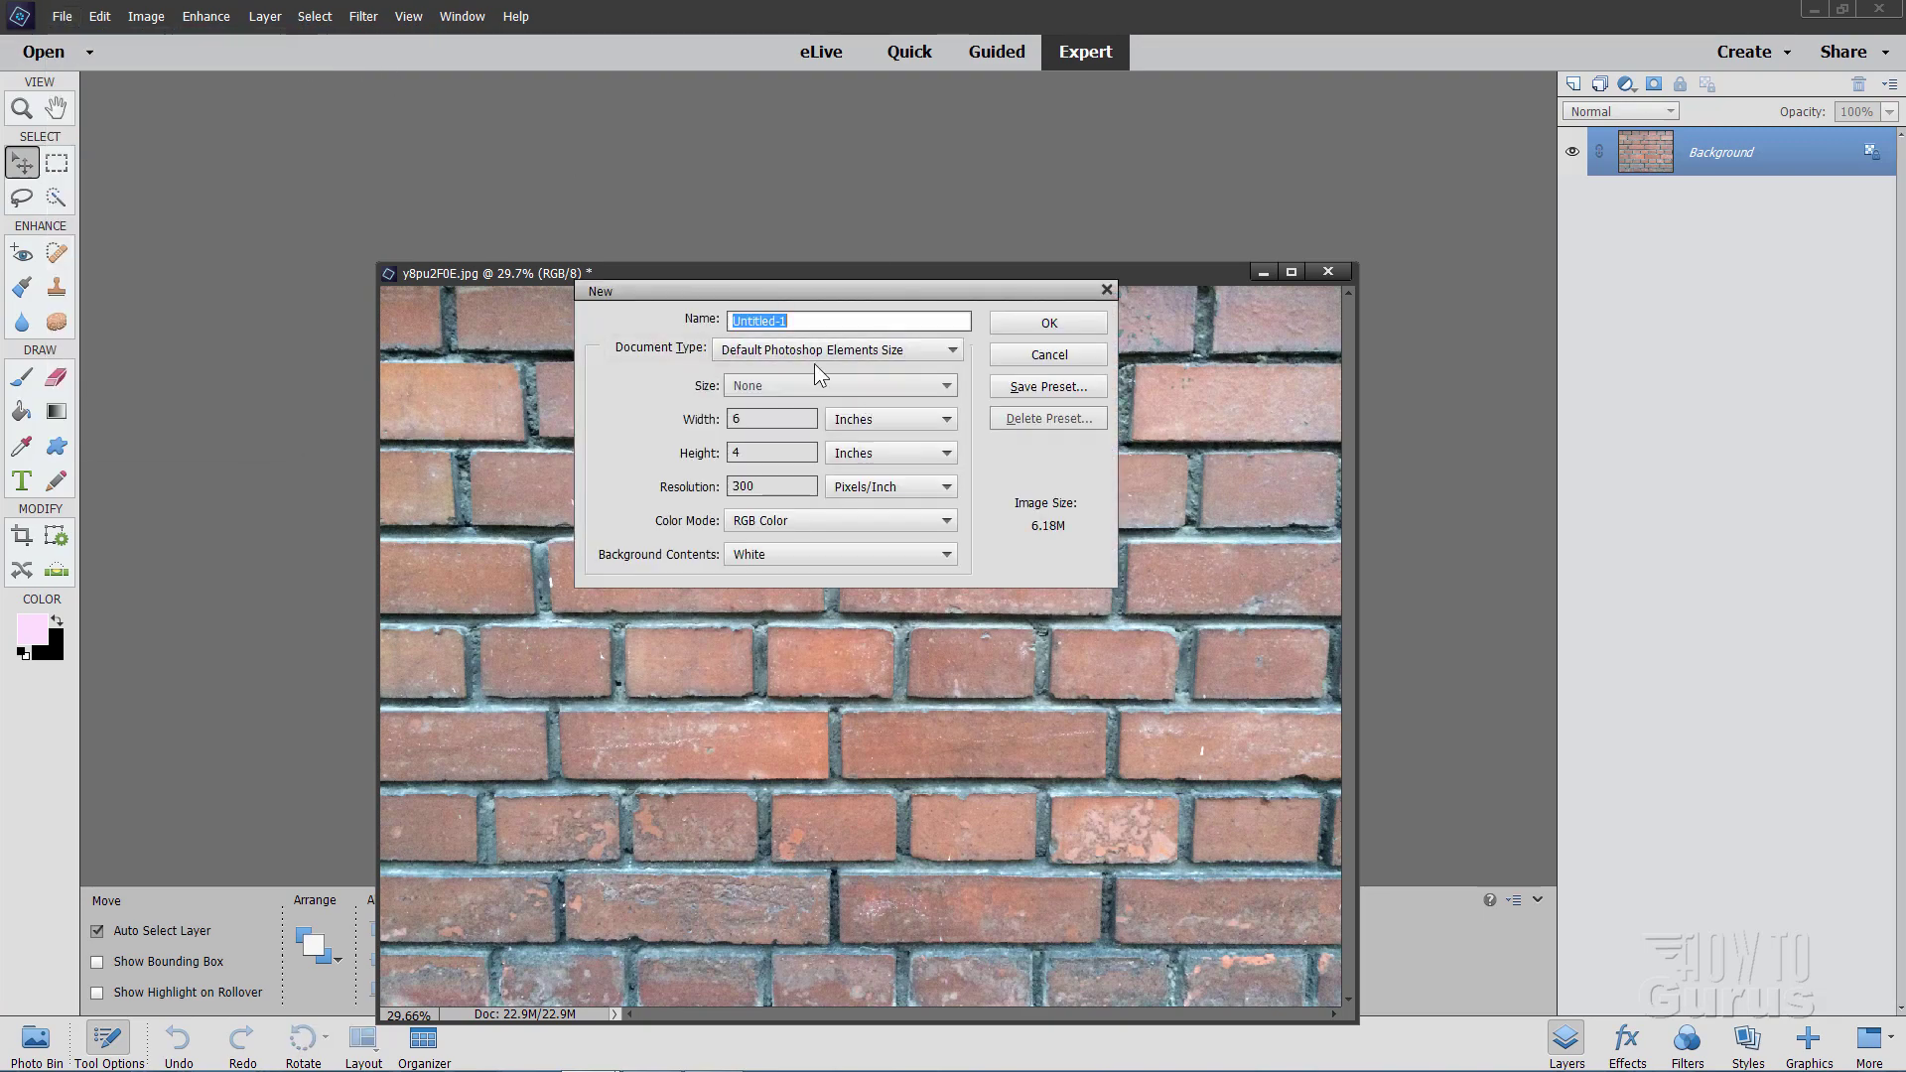
click(1037, 326)
drag(648, 108, 650, 86)
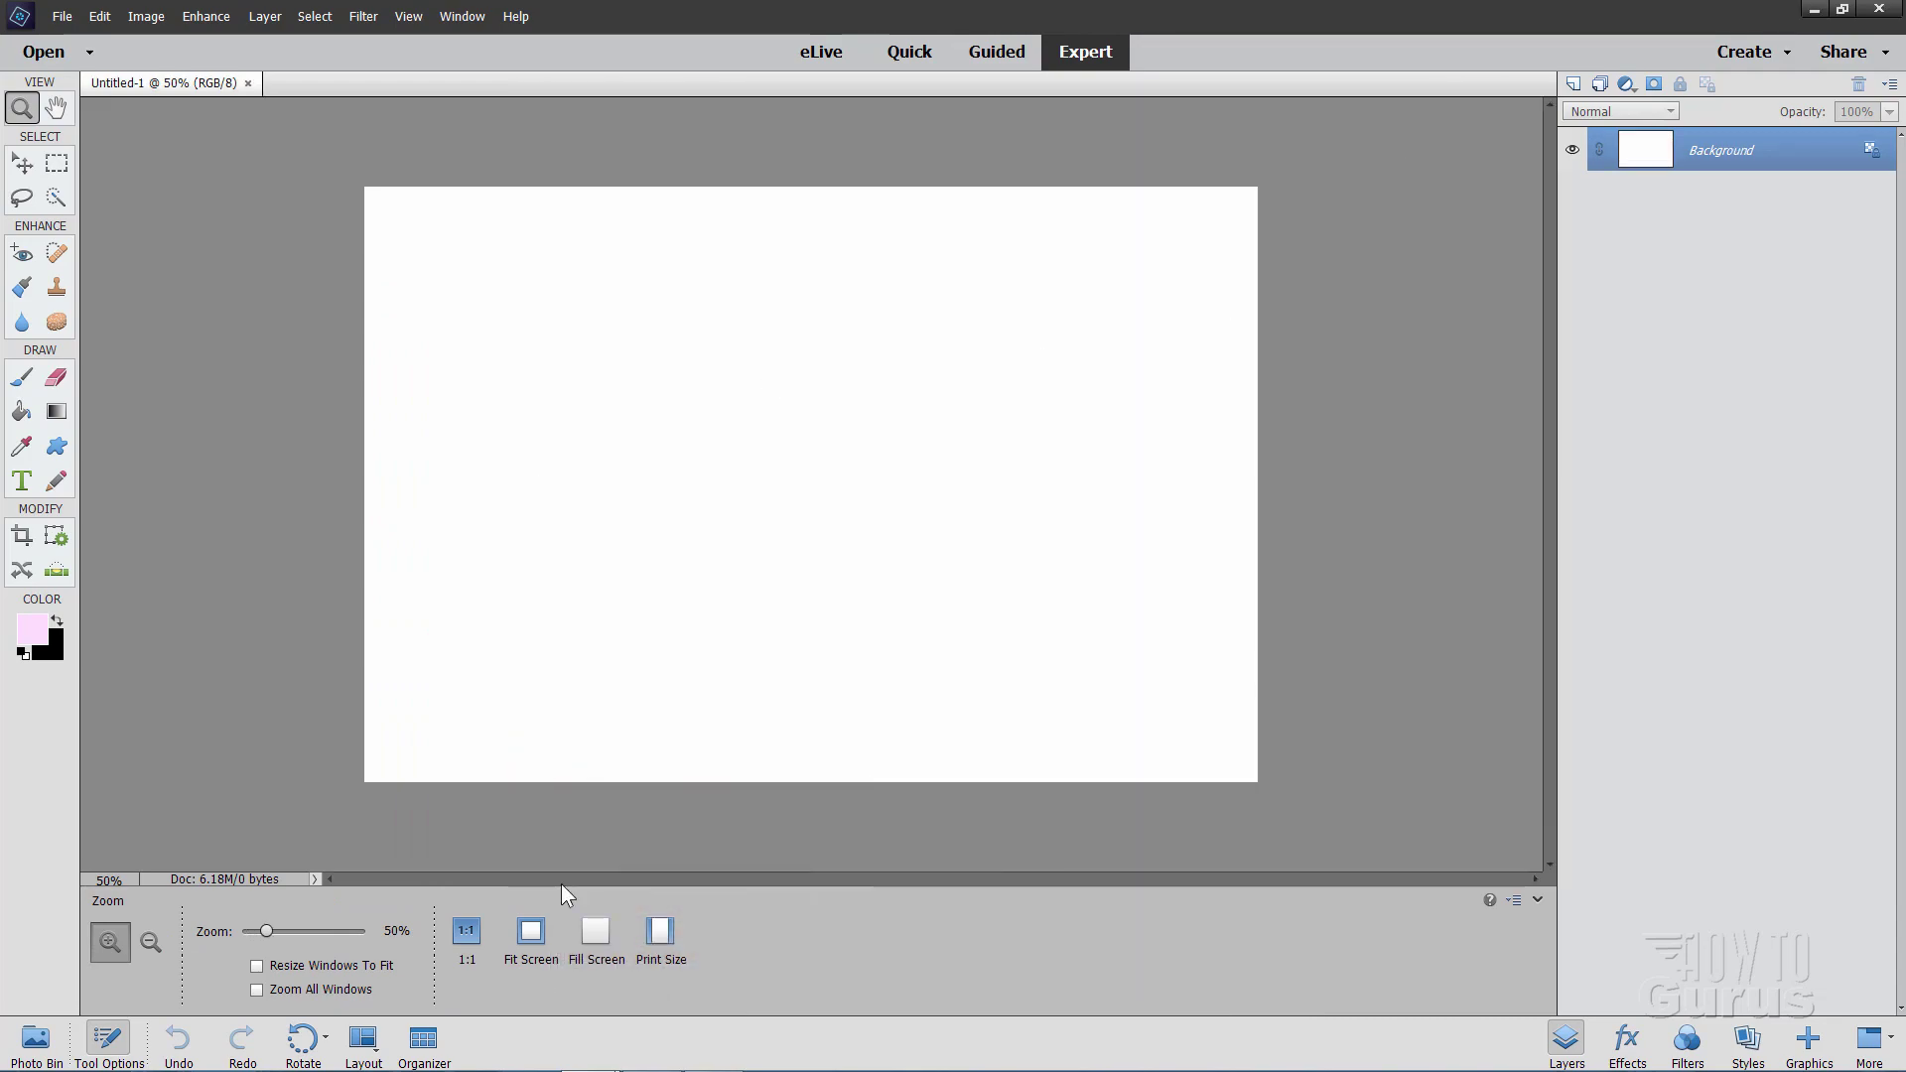
Step: Drag the brick photo's Background layer onto Untitled-1 with the Move tool, creating Layer 1
click(531, 931)
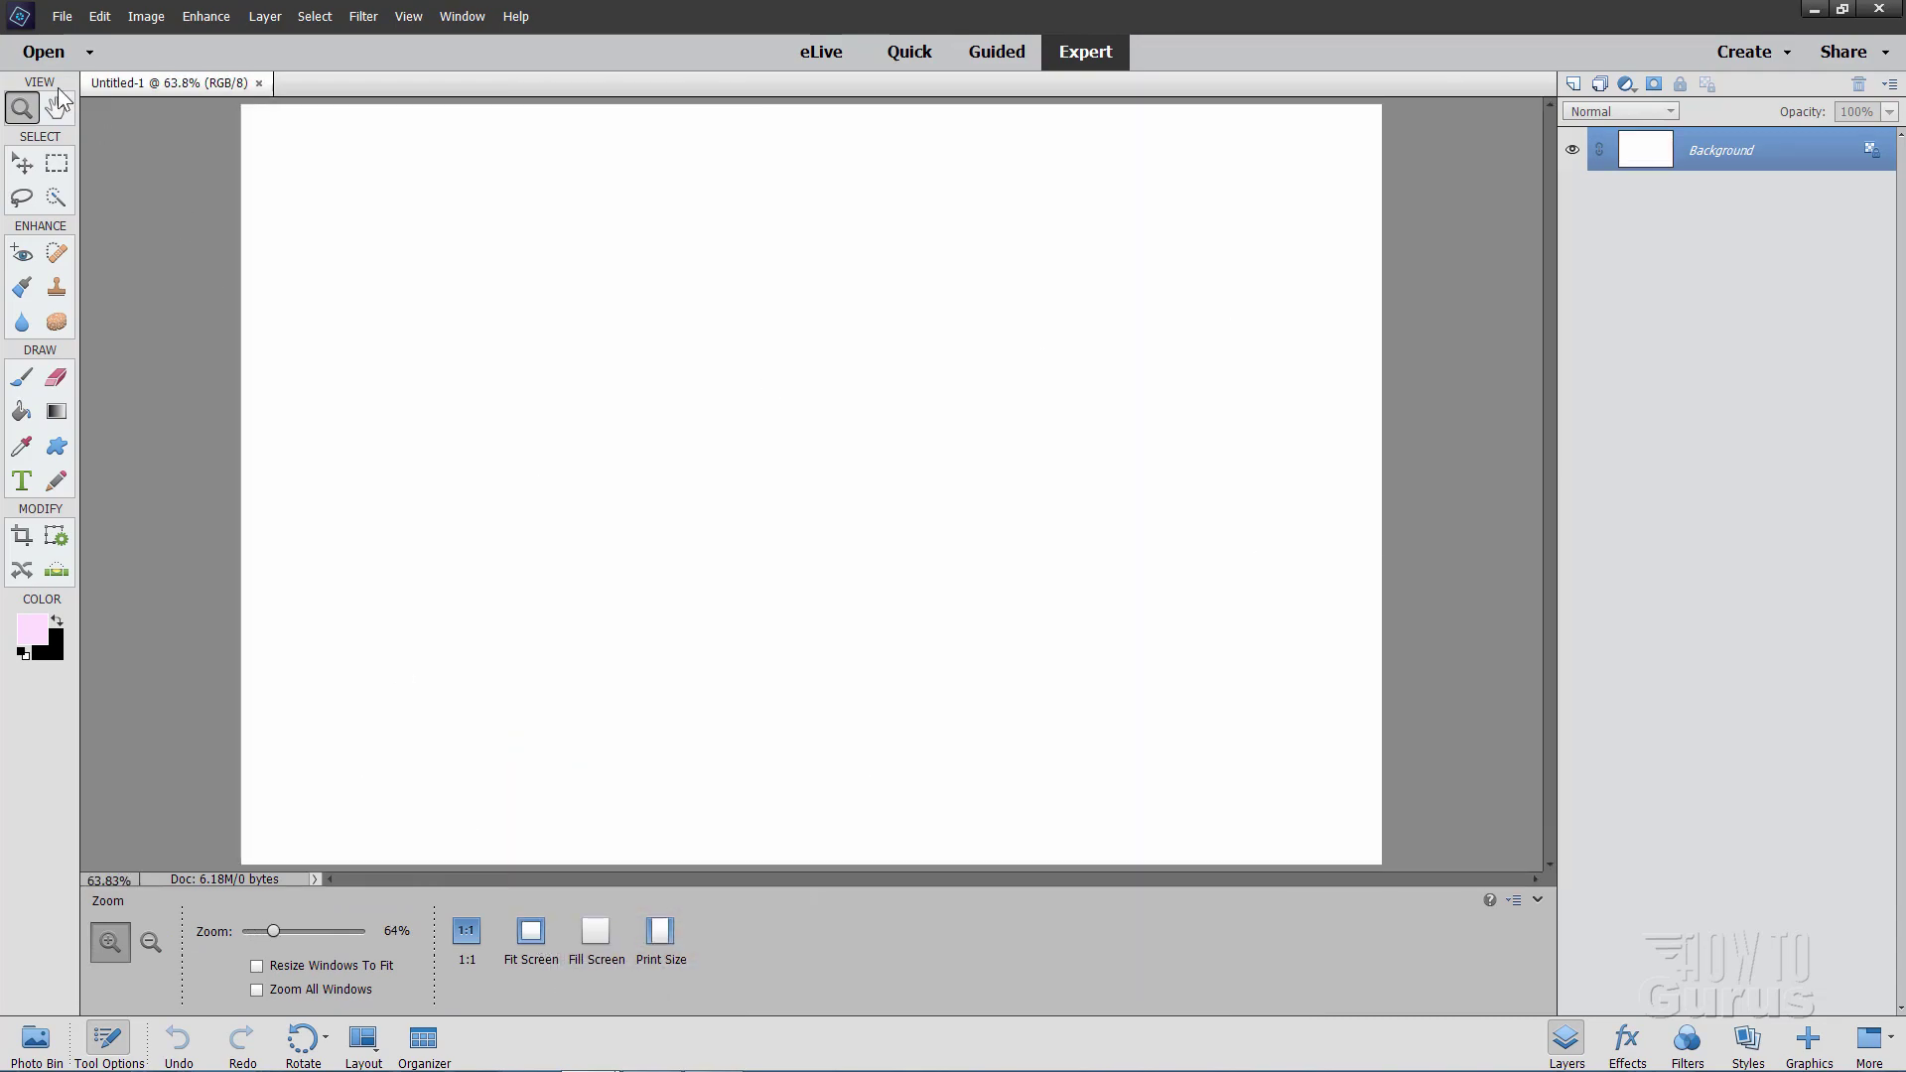
click(22, 165)
click(37, 1042)
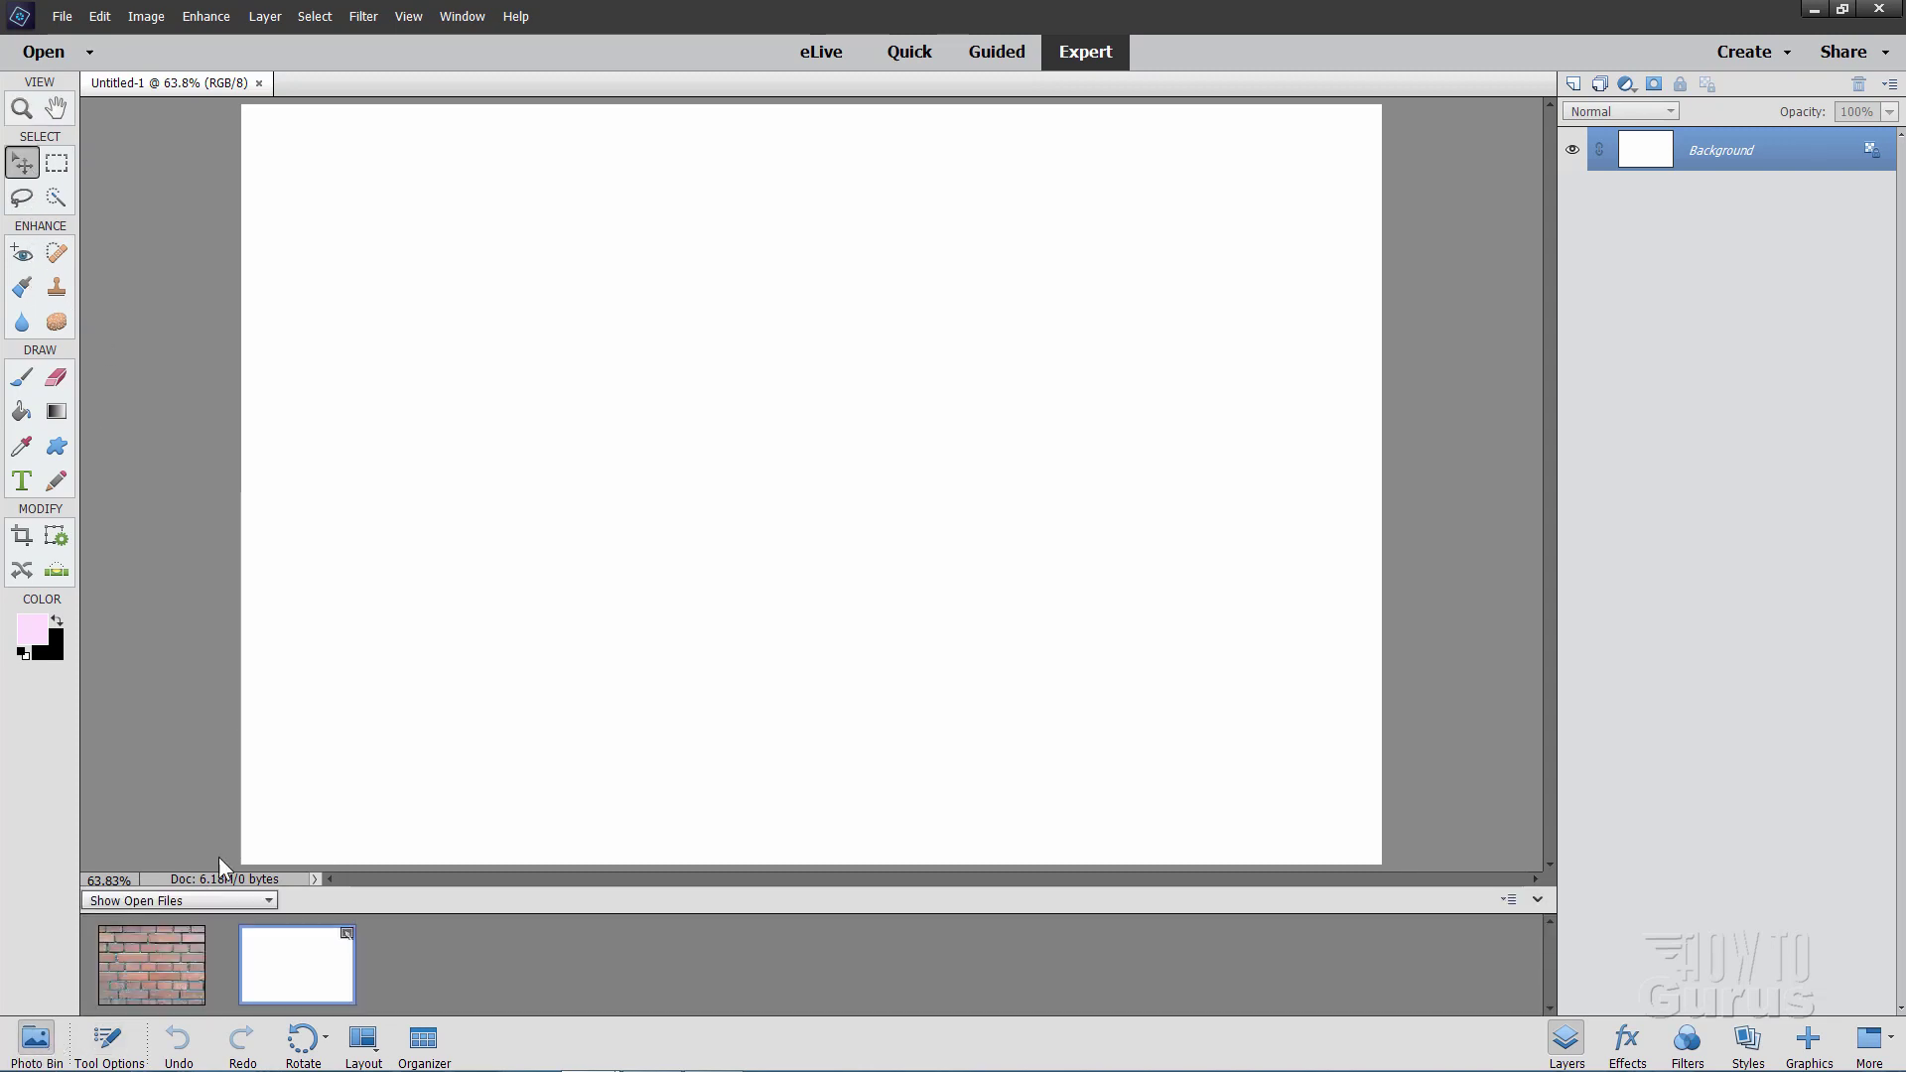
click(166, 951)
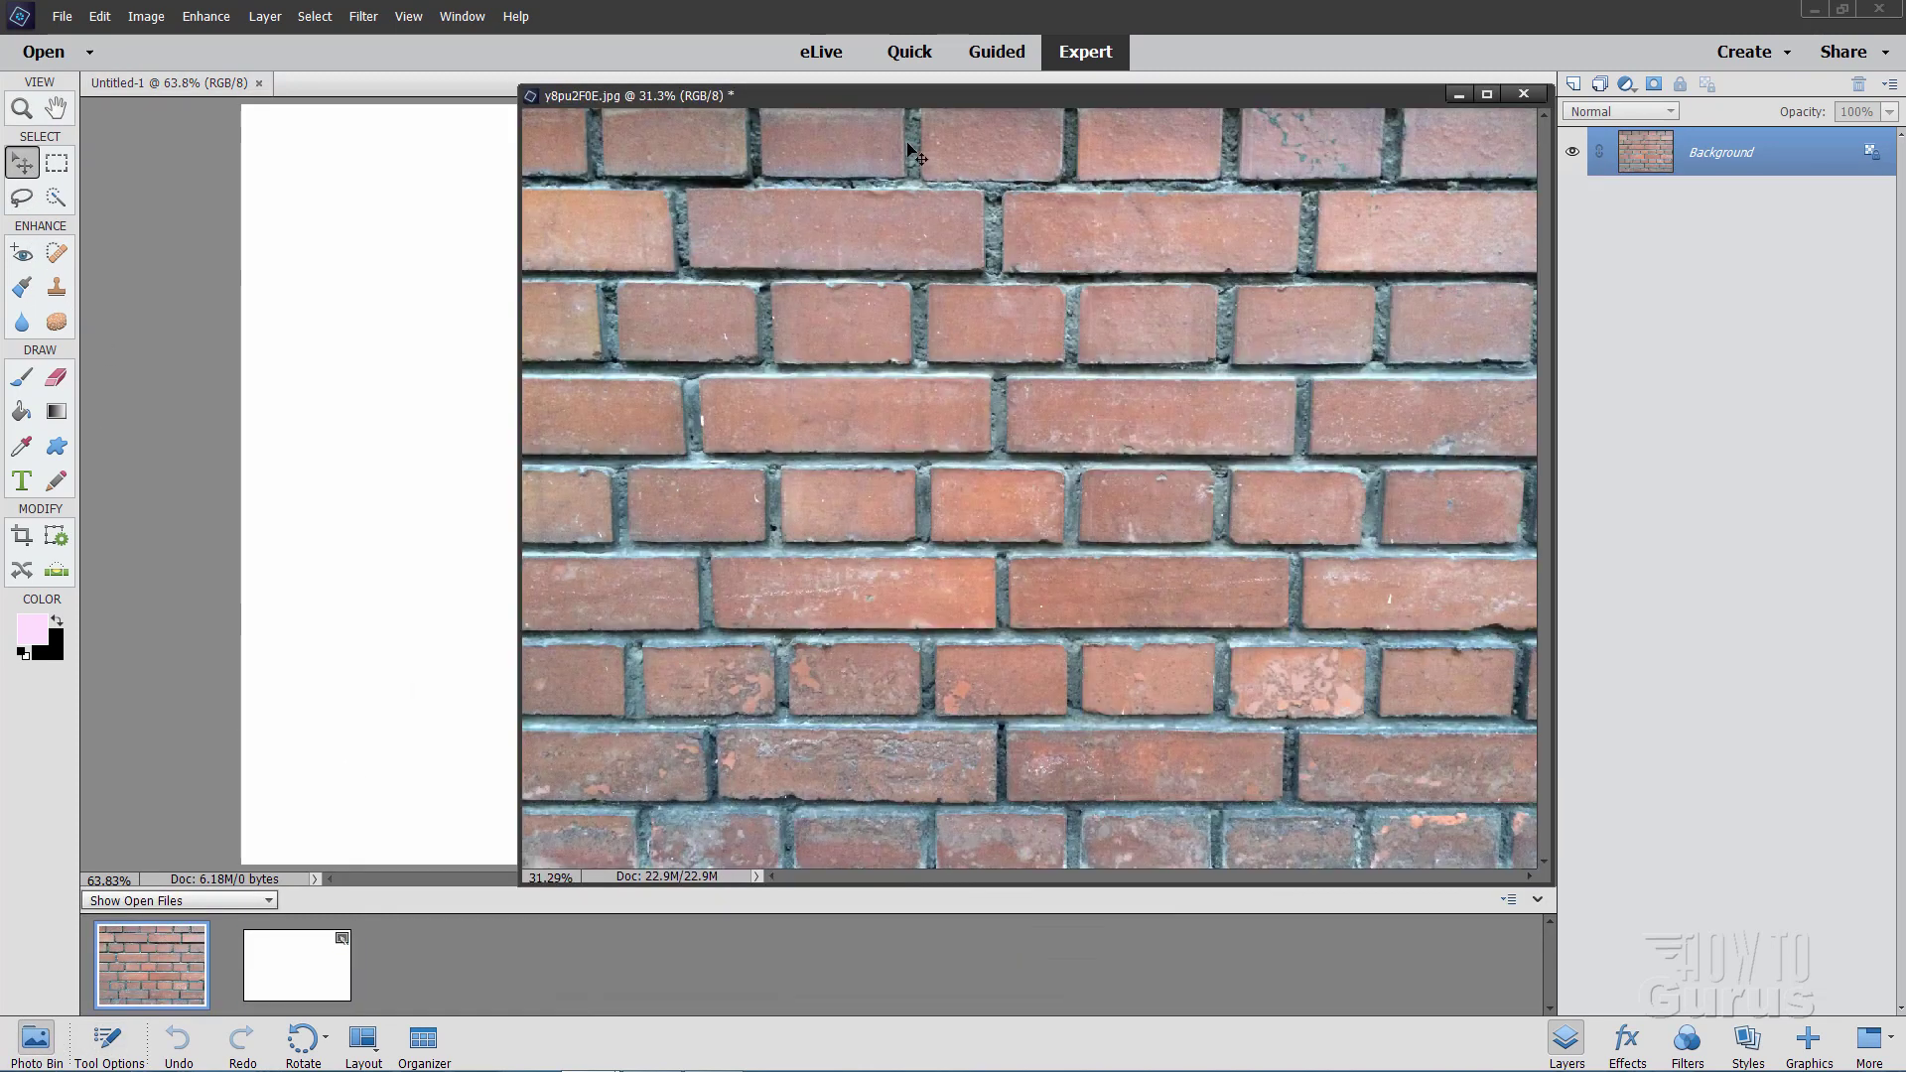
drag(893, 97, 1008, 343)
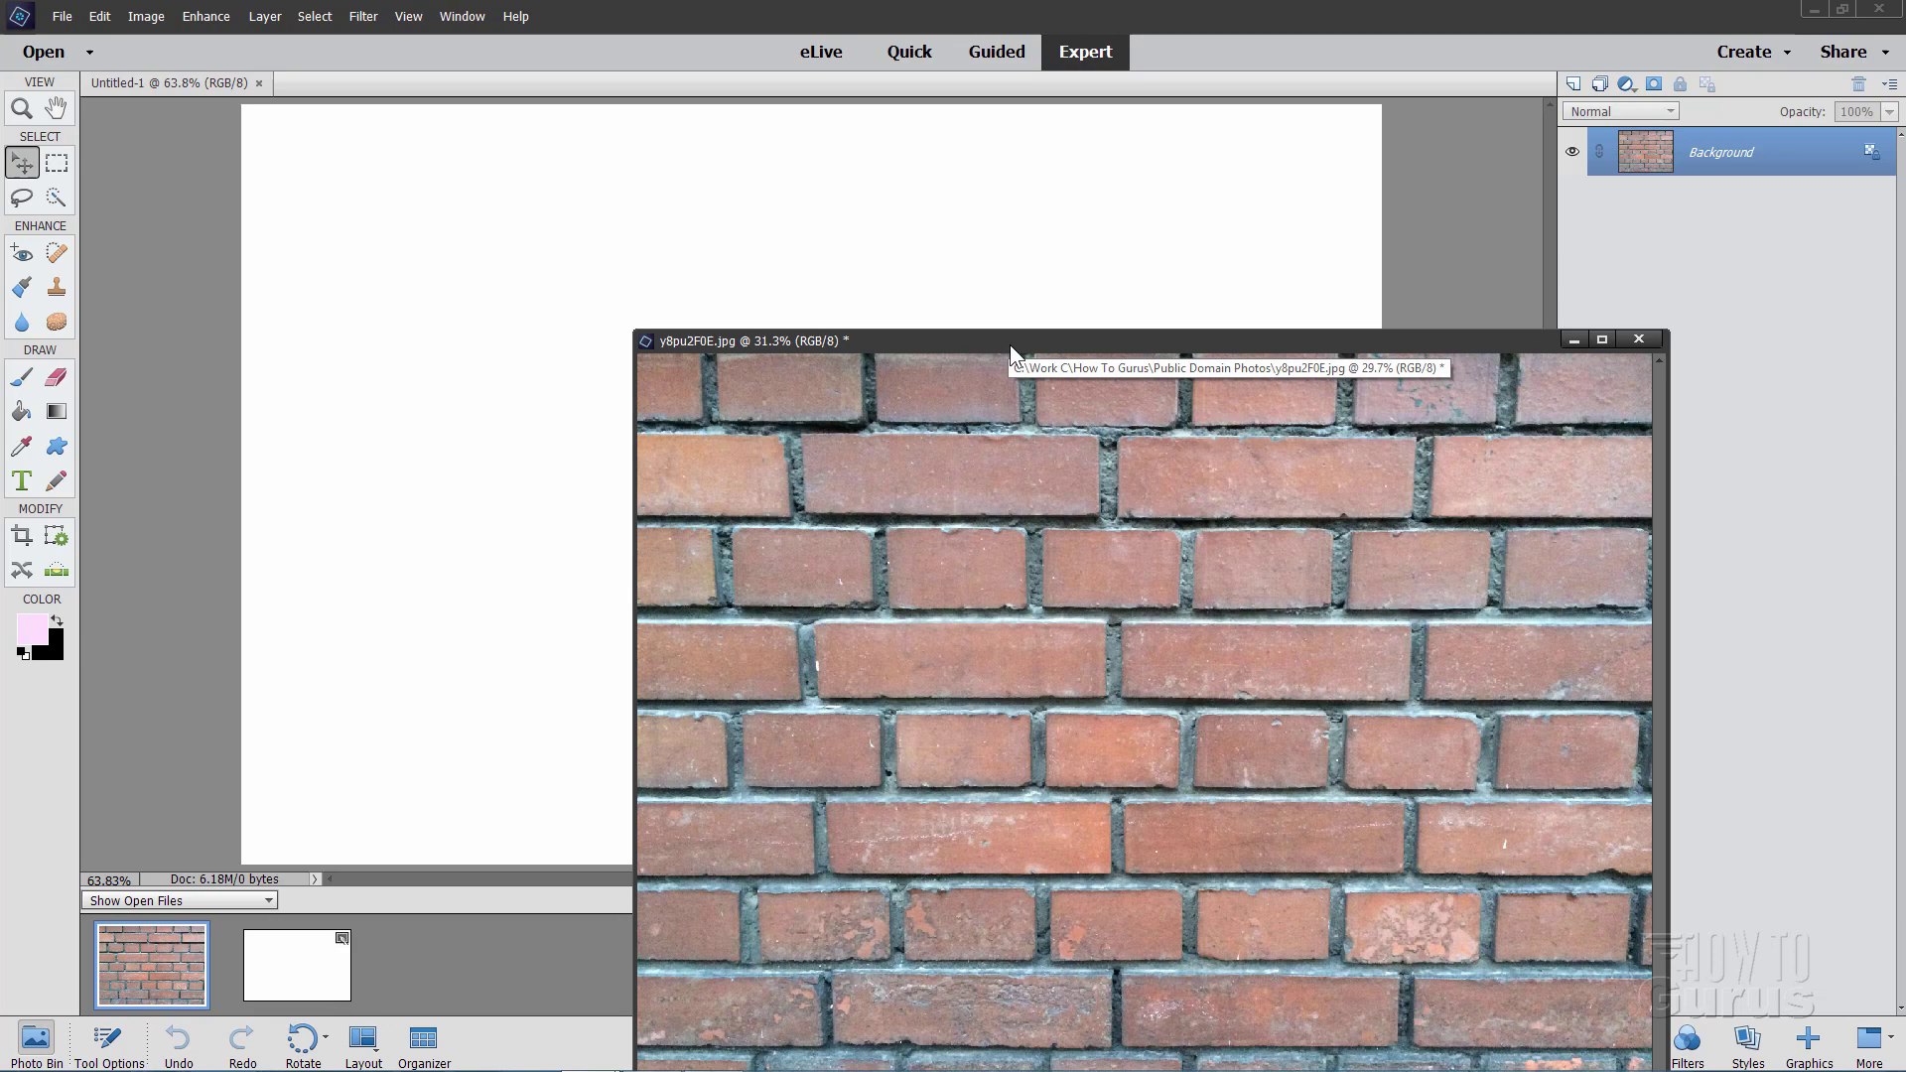
drag(1010, 344, 1047, 362)
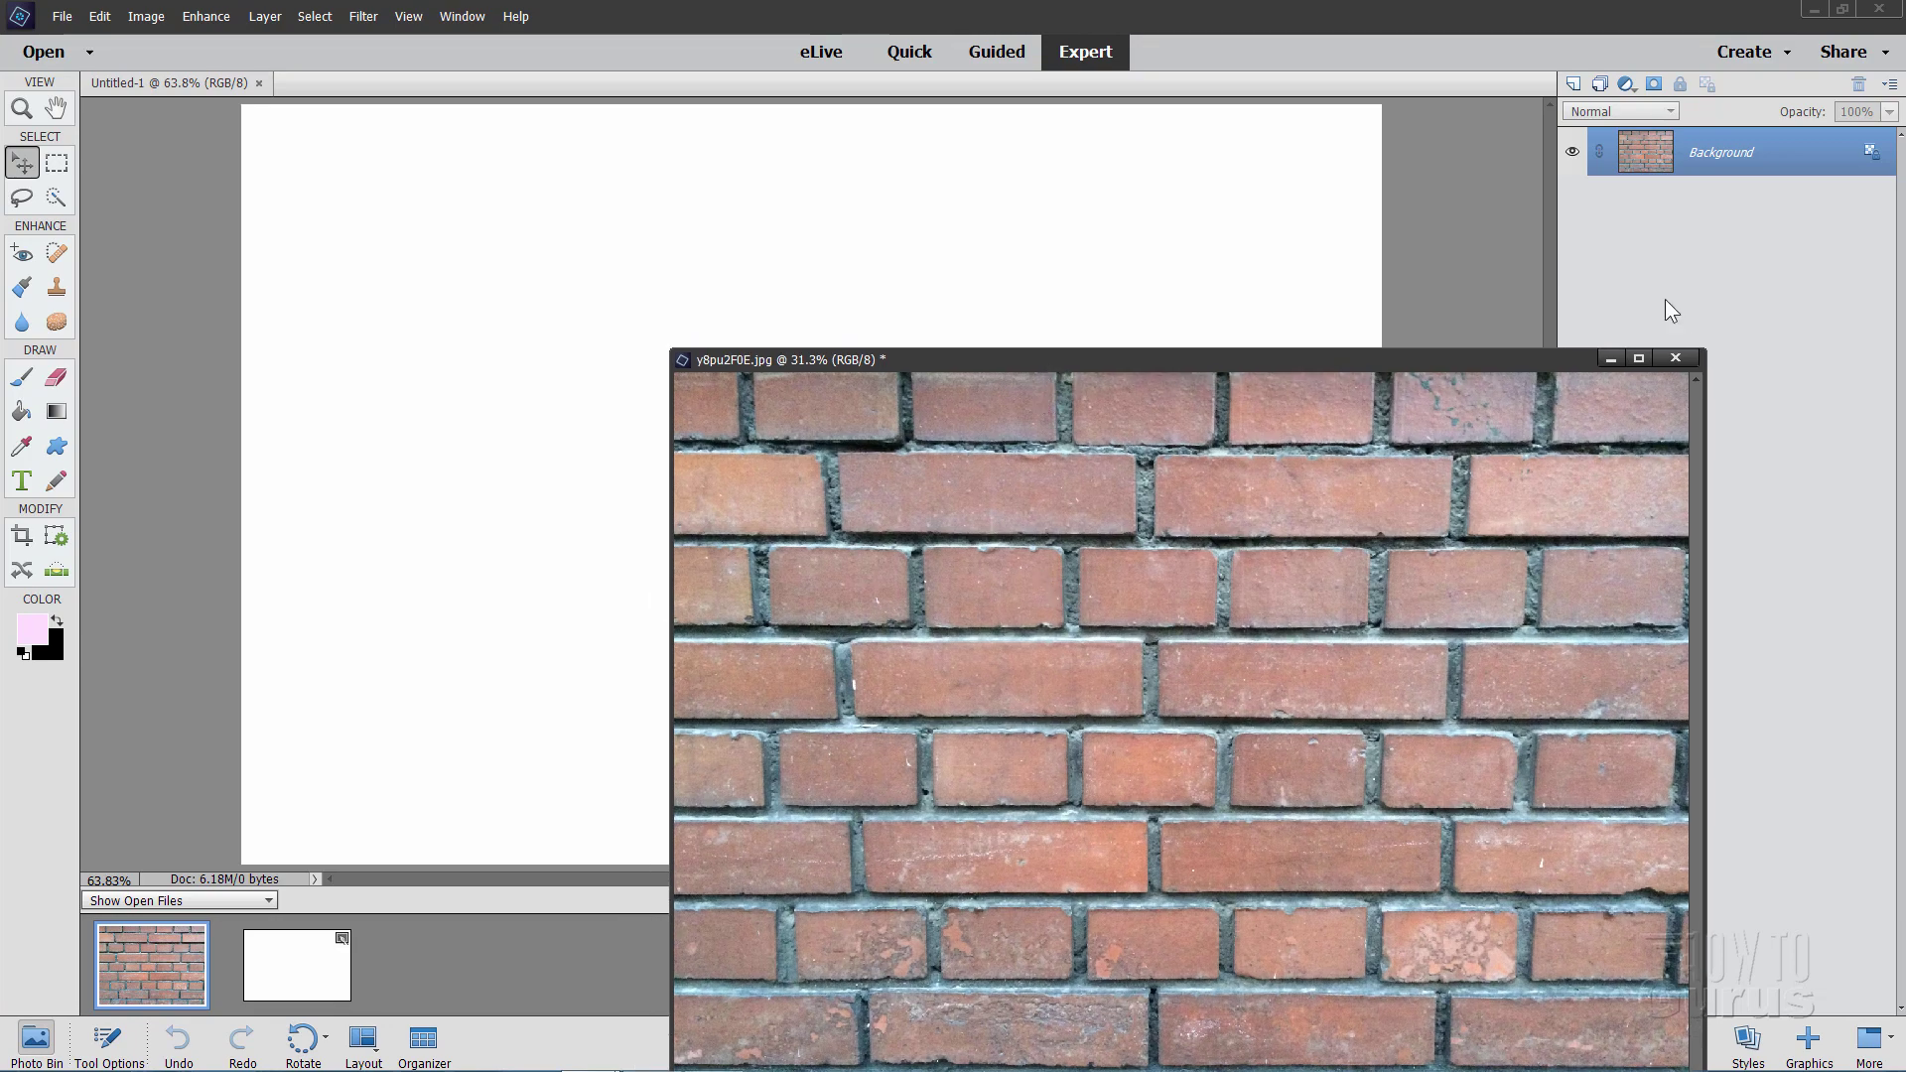
drag(1658, 159, 719, 229)
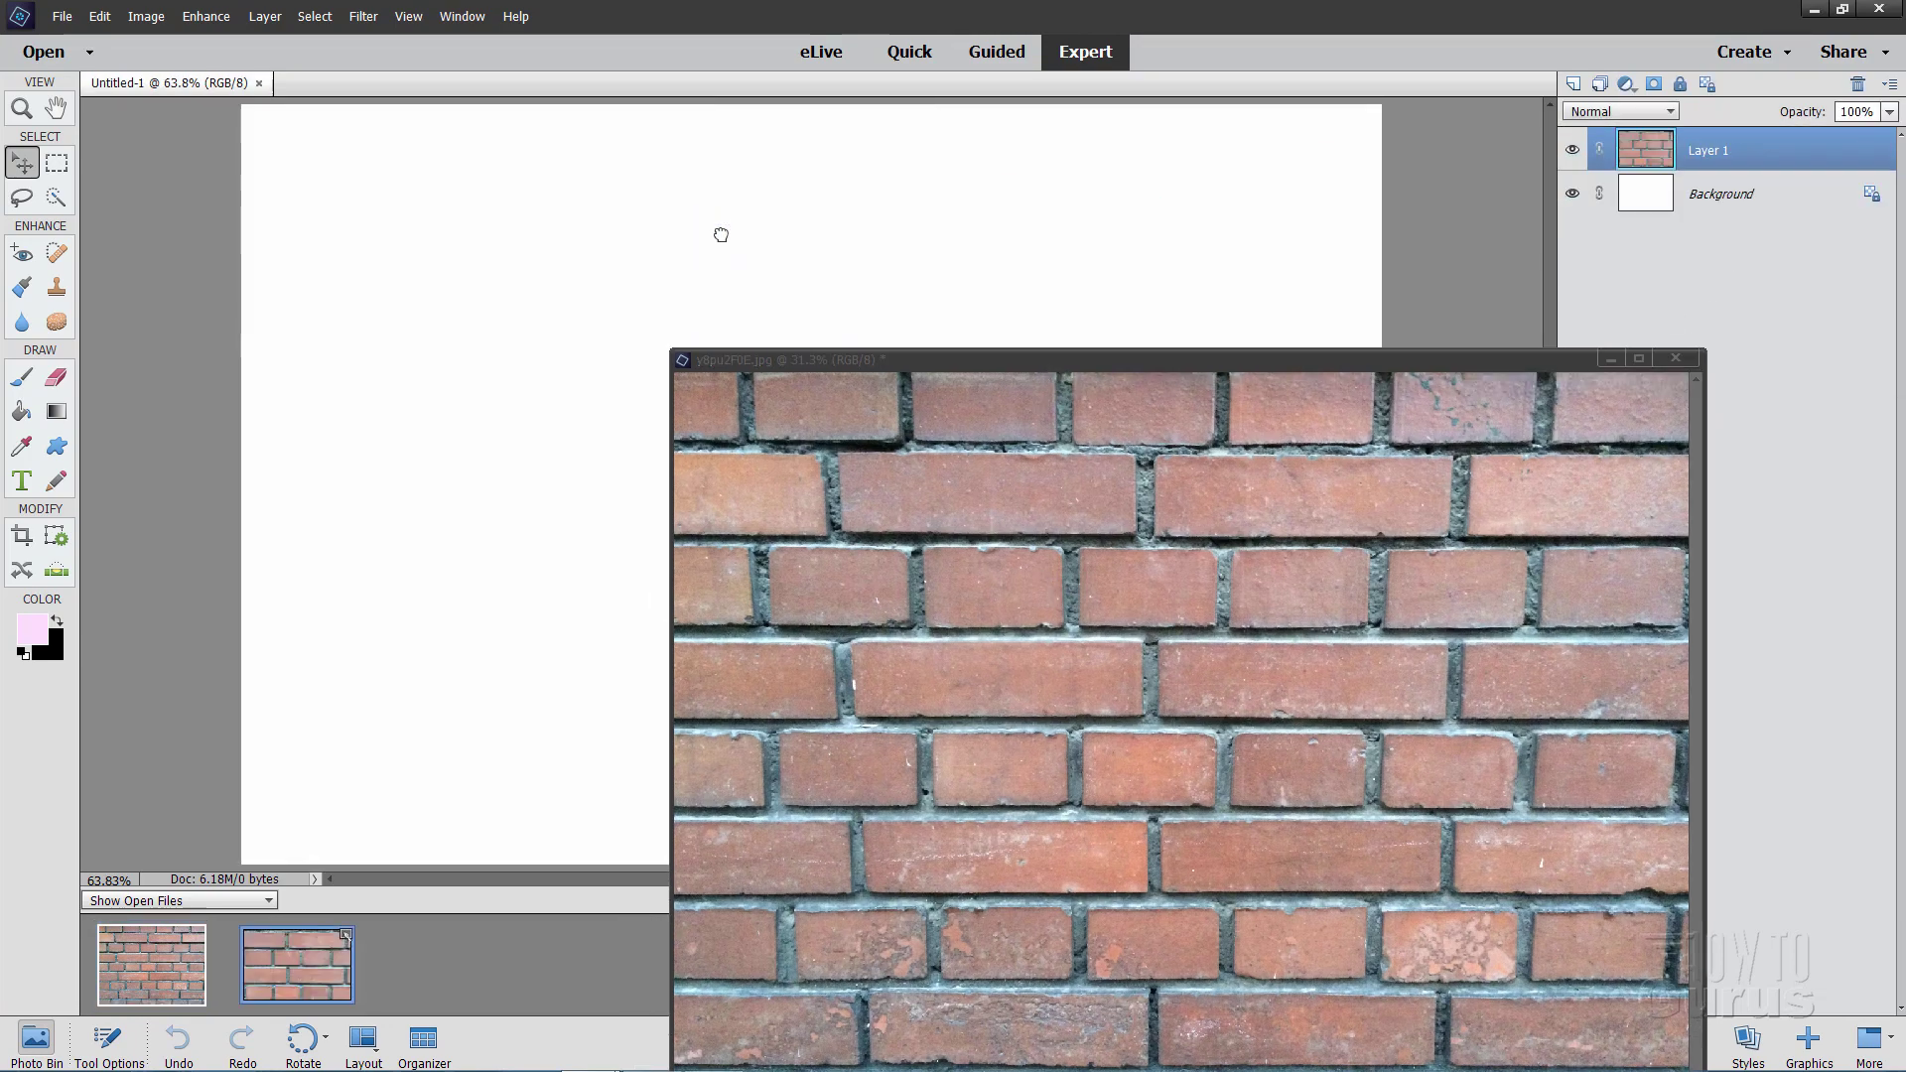
drag(939, 361, 921, 262)
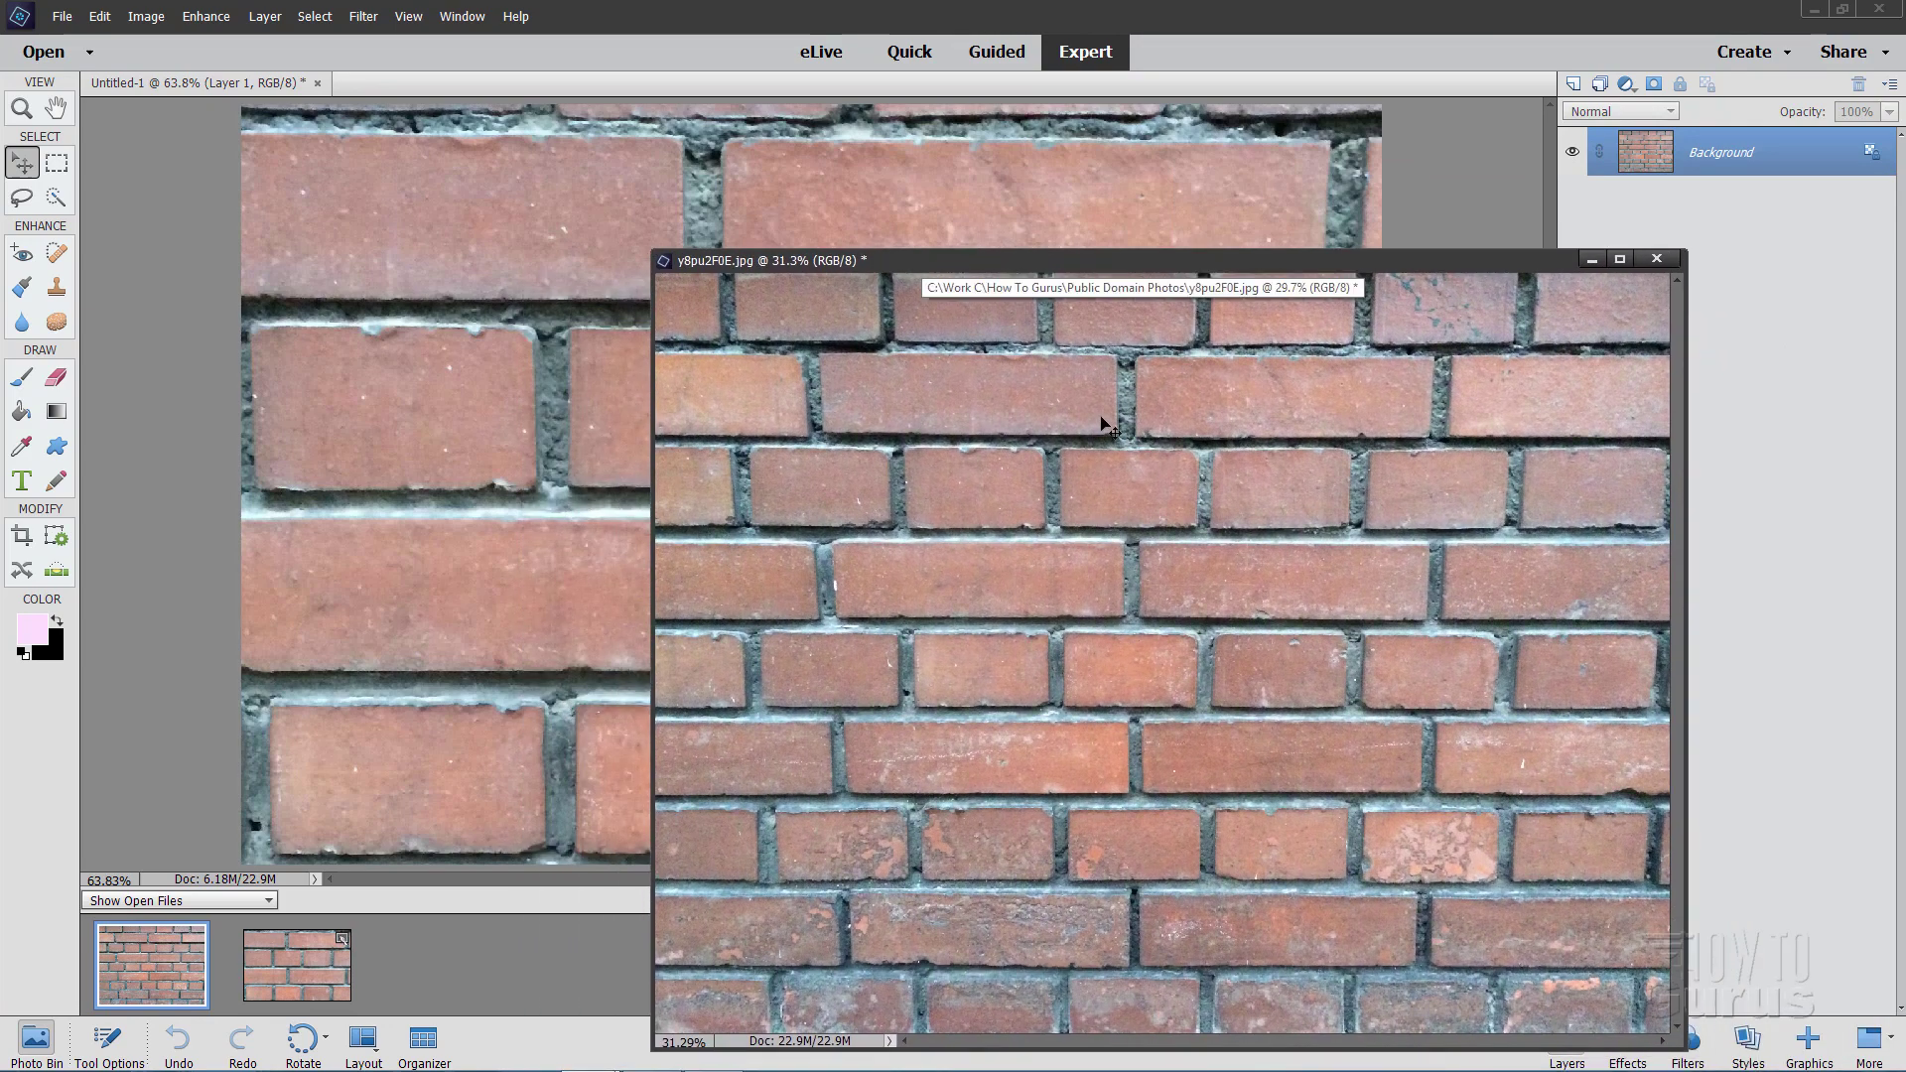
click(99, 17)
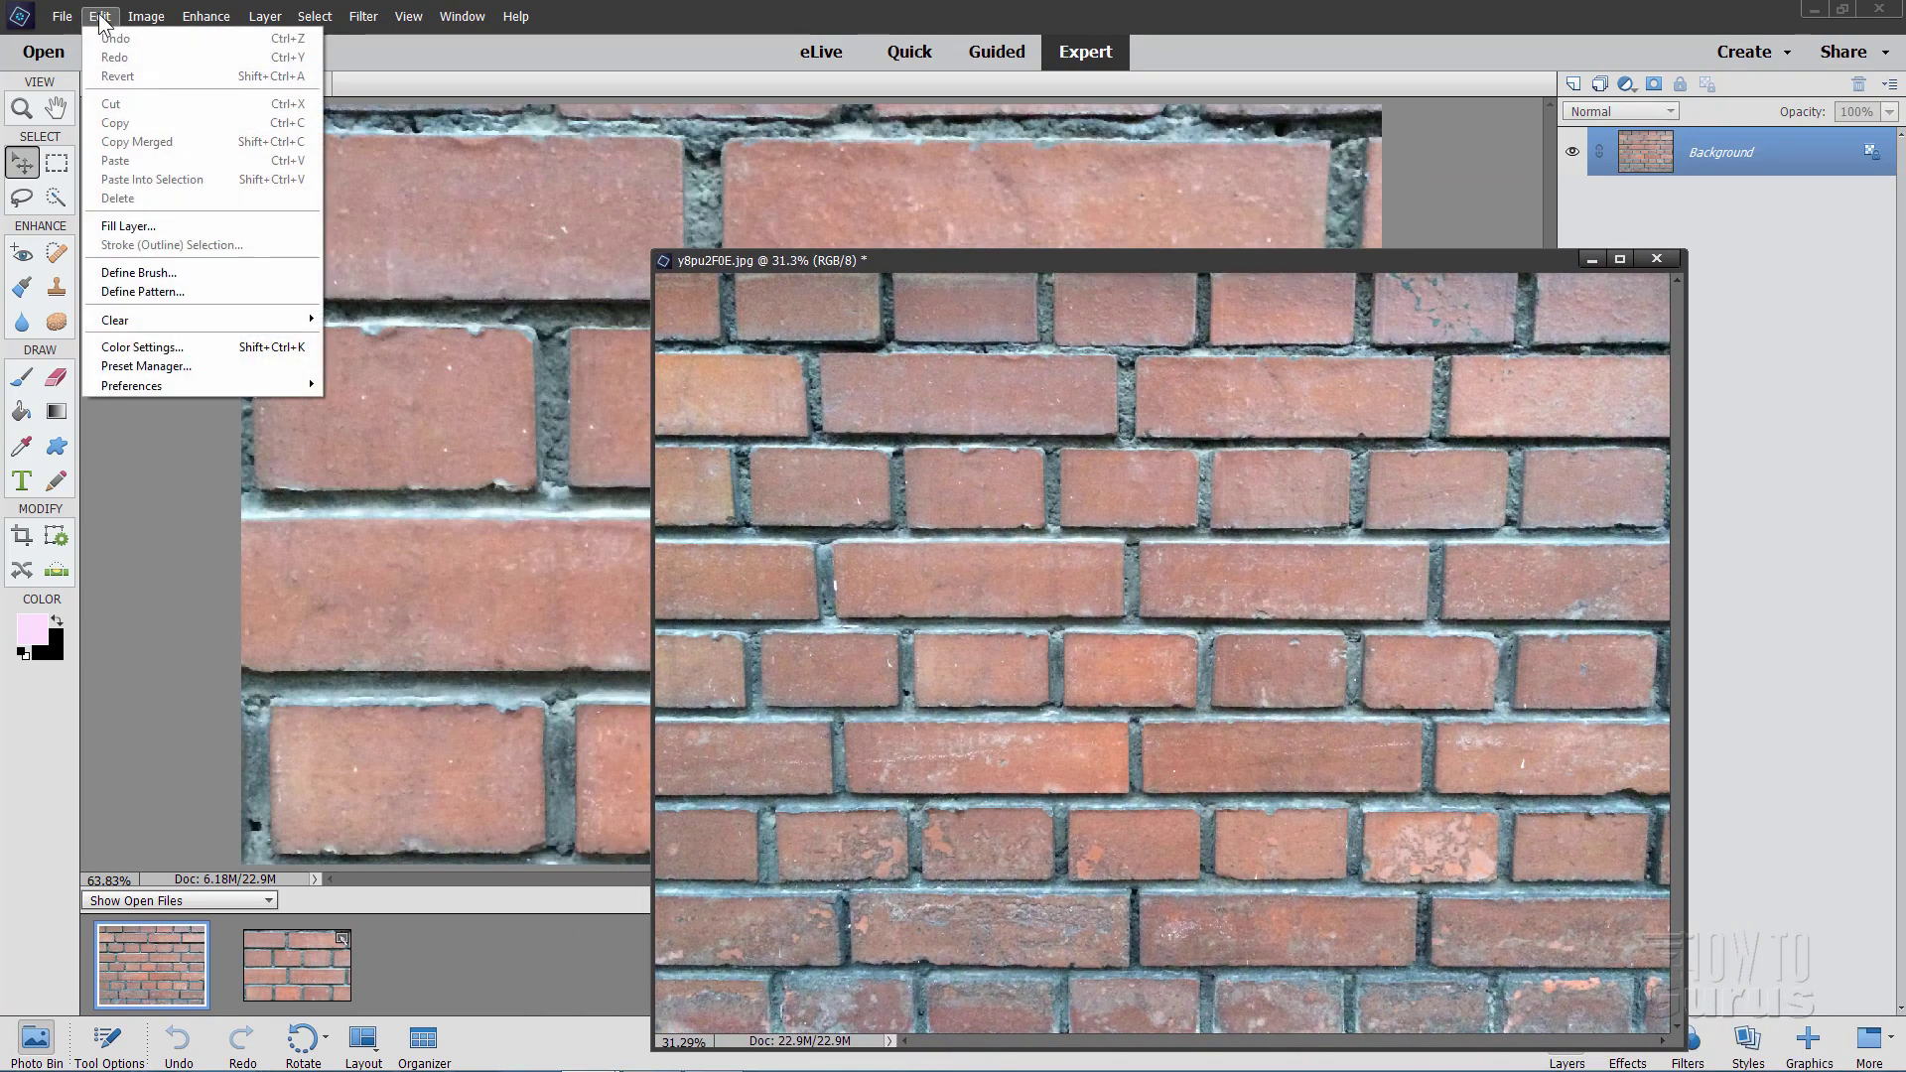
mouse_move(168, 386)
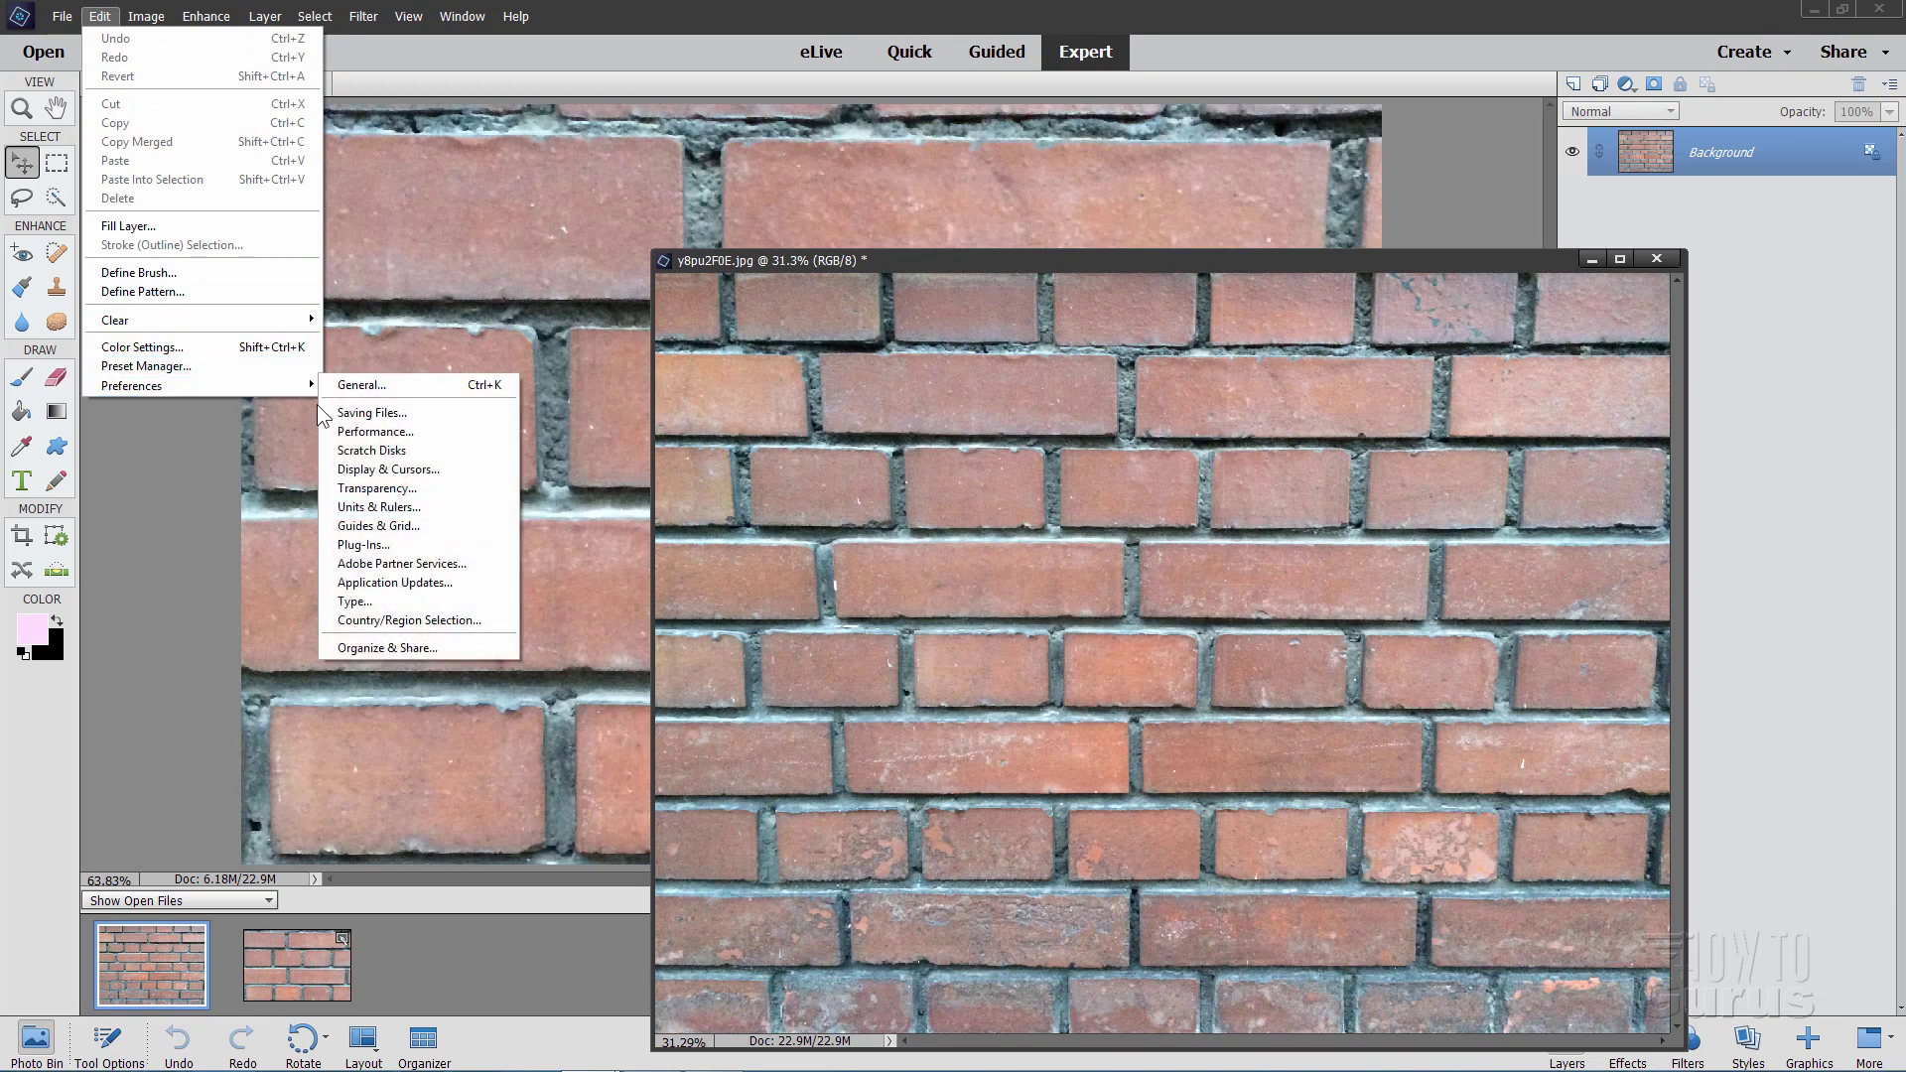
click(359, 387)
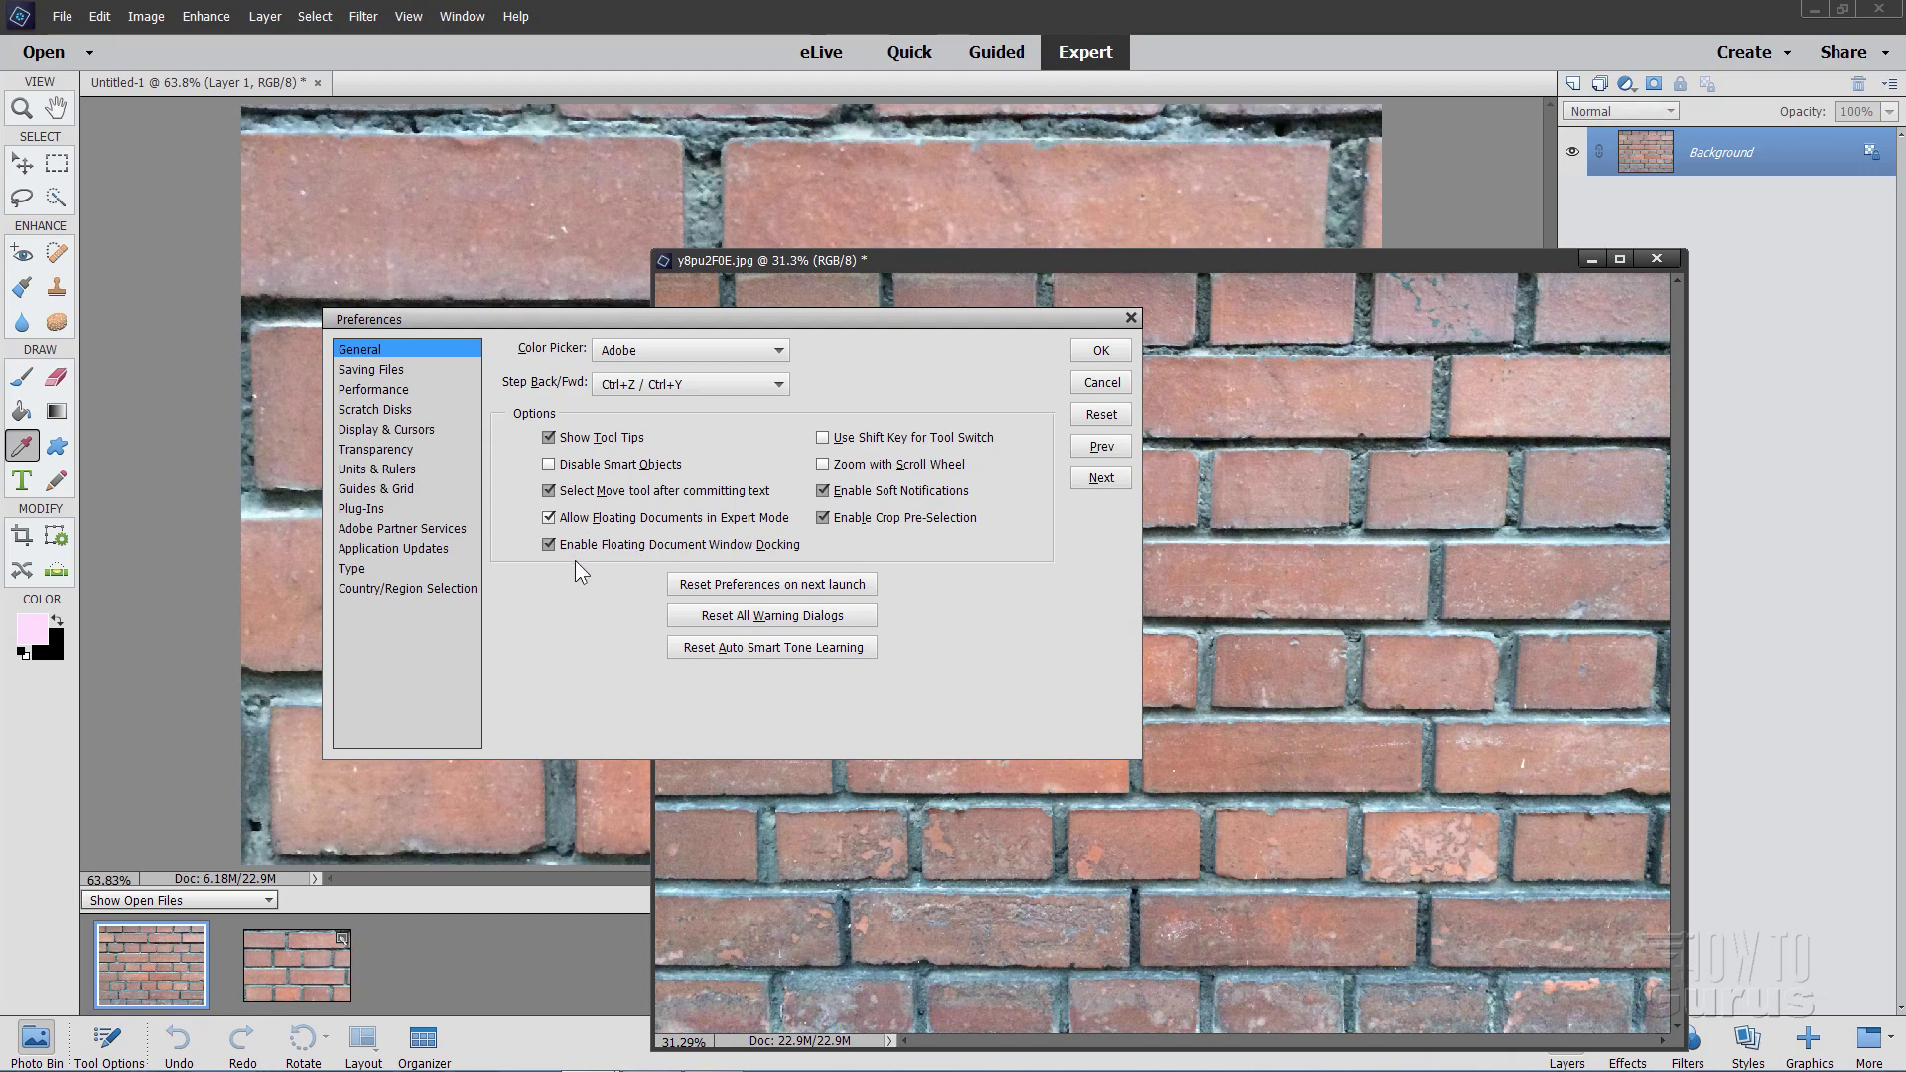
click(1101, 350)
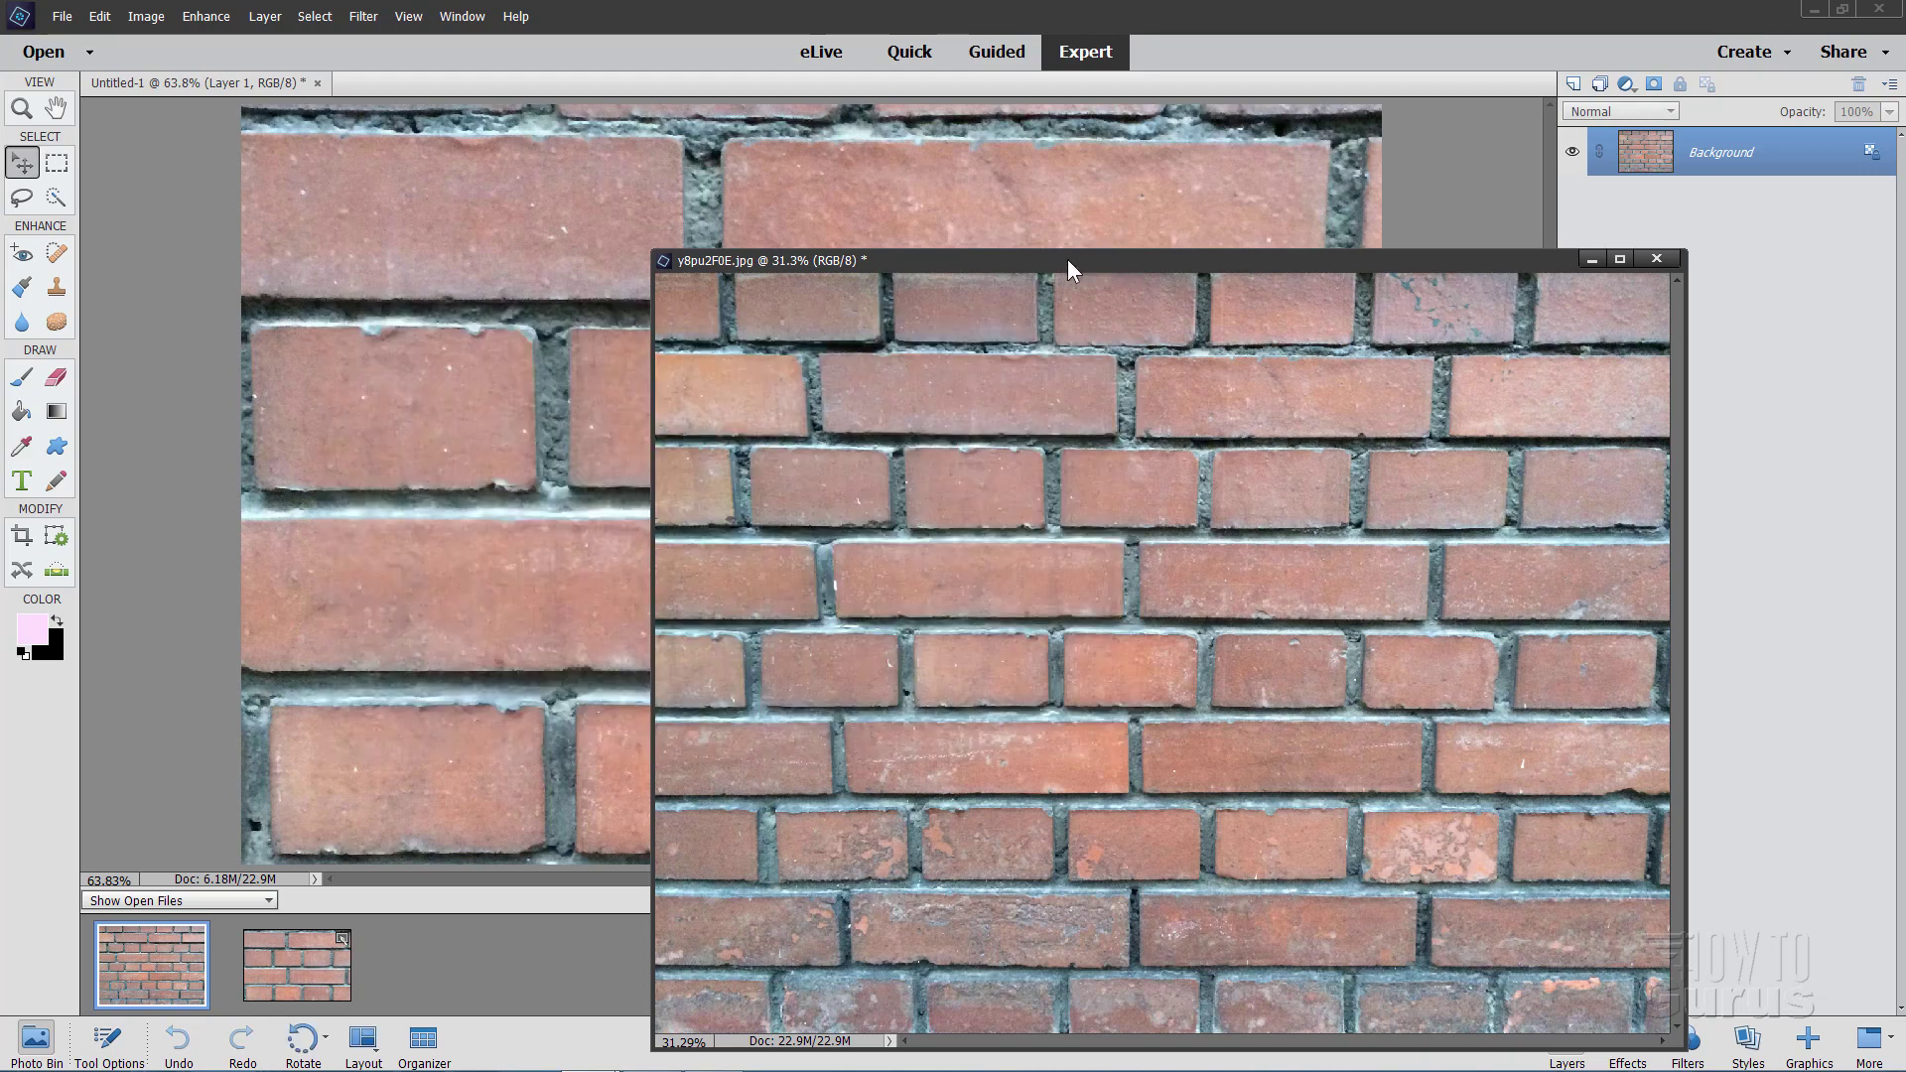
Step: Close the original y8pu2F0E.jpg brick photo and reposition the brick layer on the canvas
drag(1069, 259, 977, 286)
click(1586, 287)
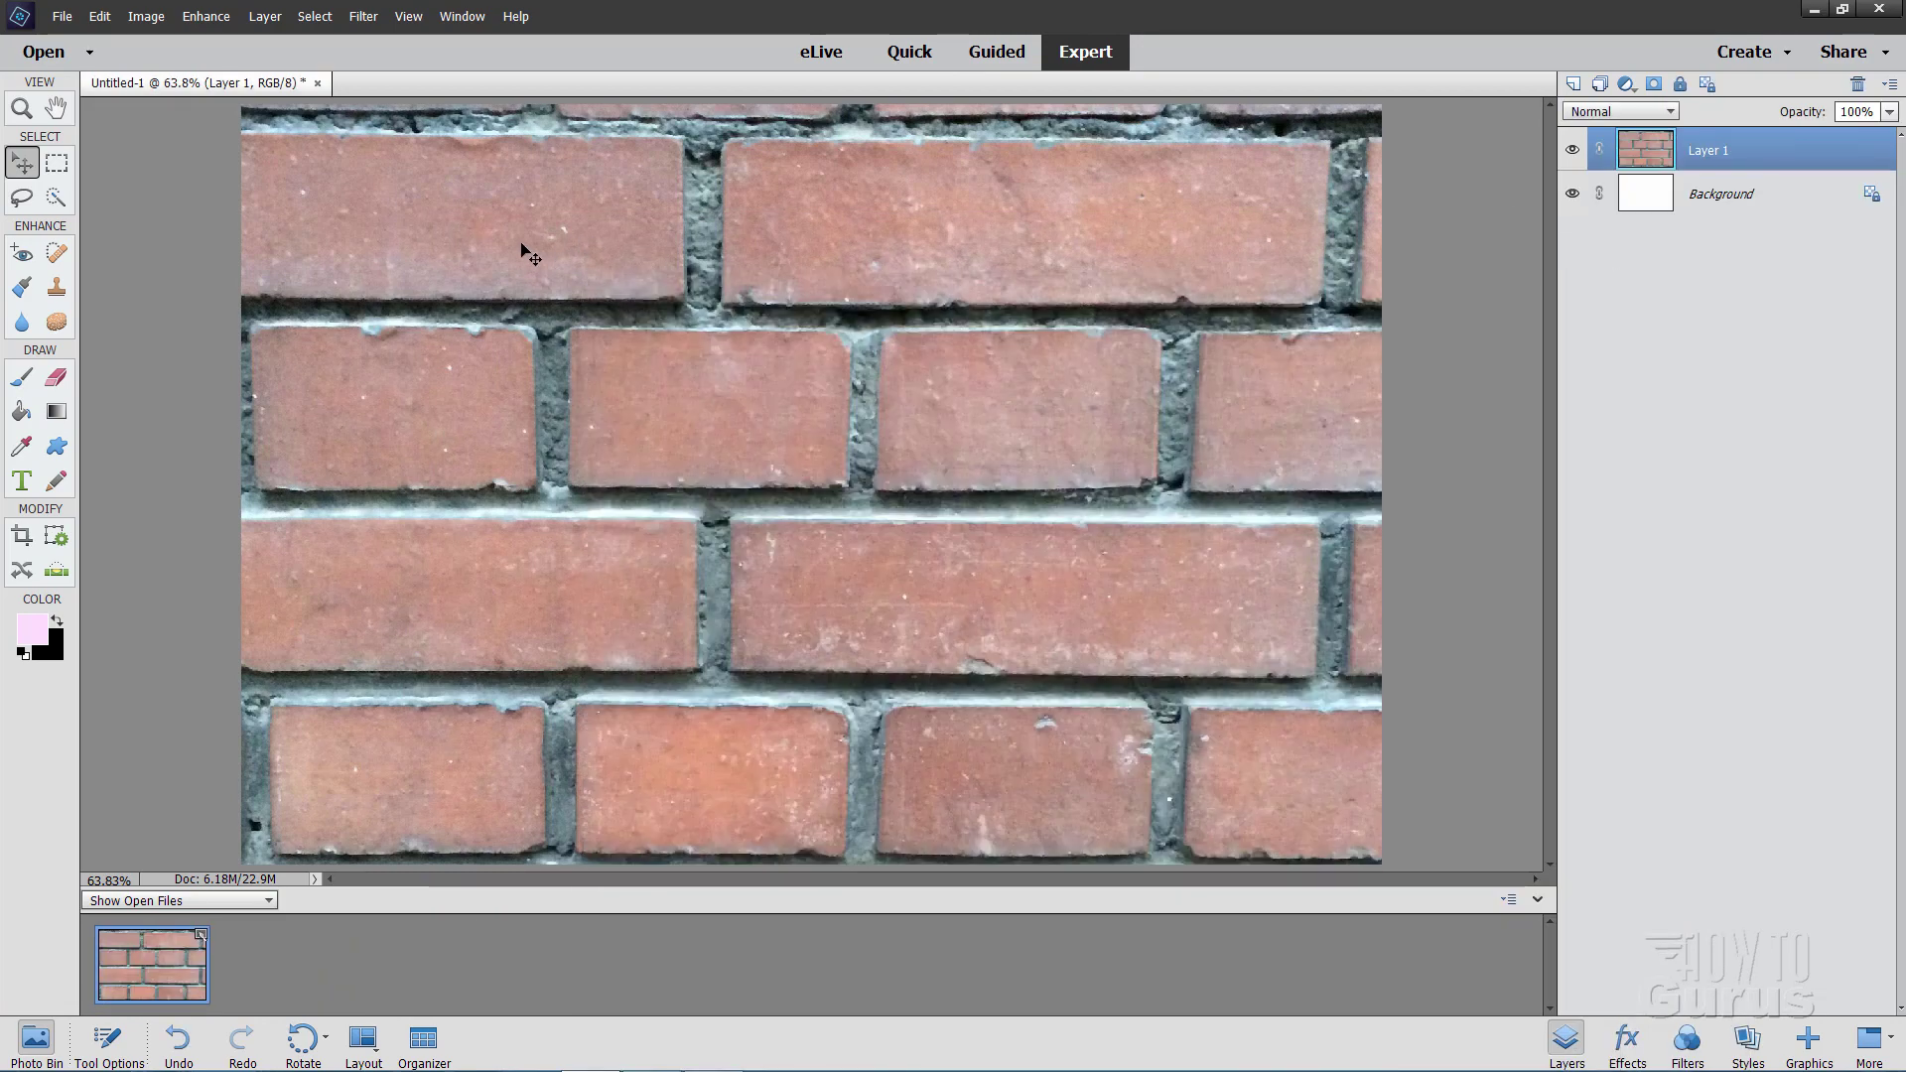
drag(486, 251, 750, 397)
Step: Scale Layer 1 to 55.58% × 49.39% so the bricks reach every canvas edge
key(ctrl+t)
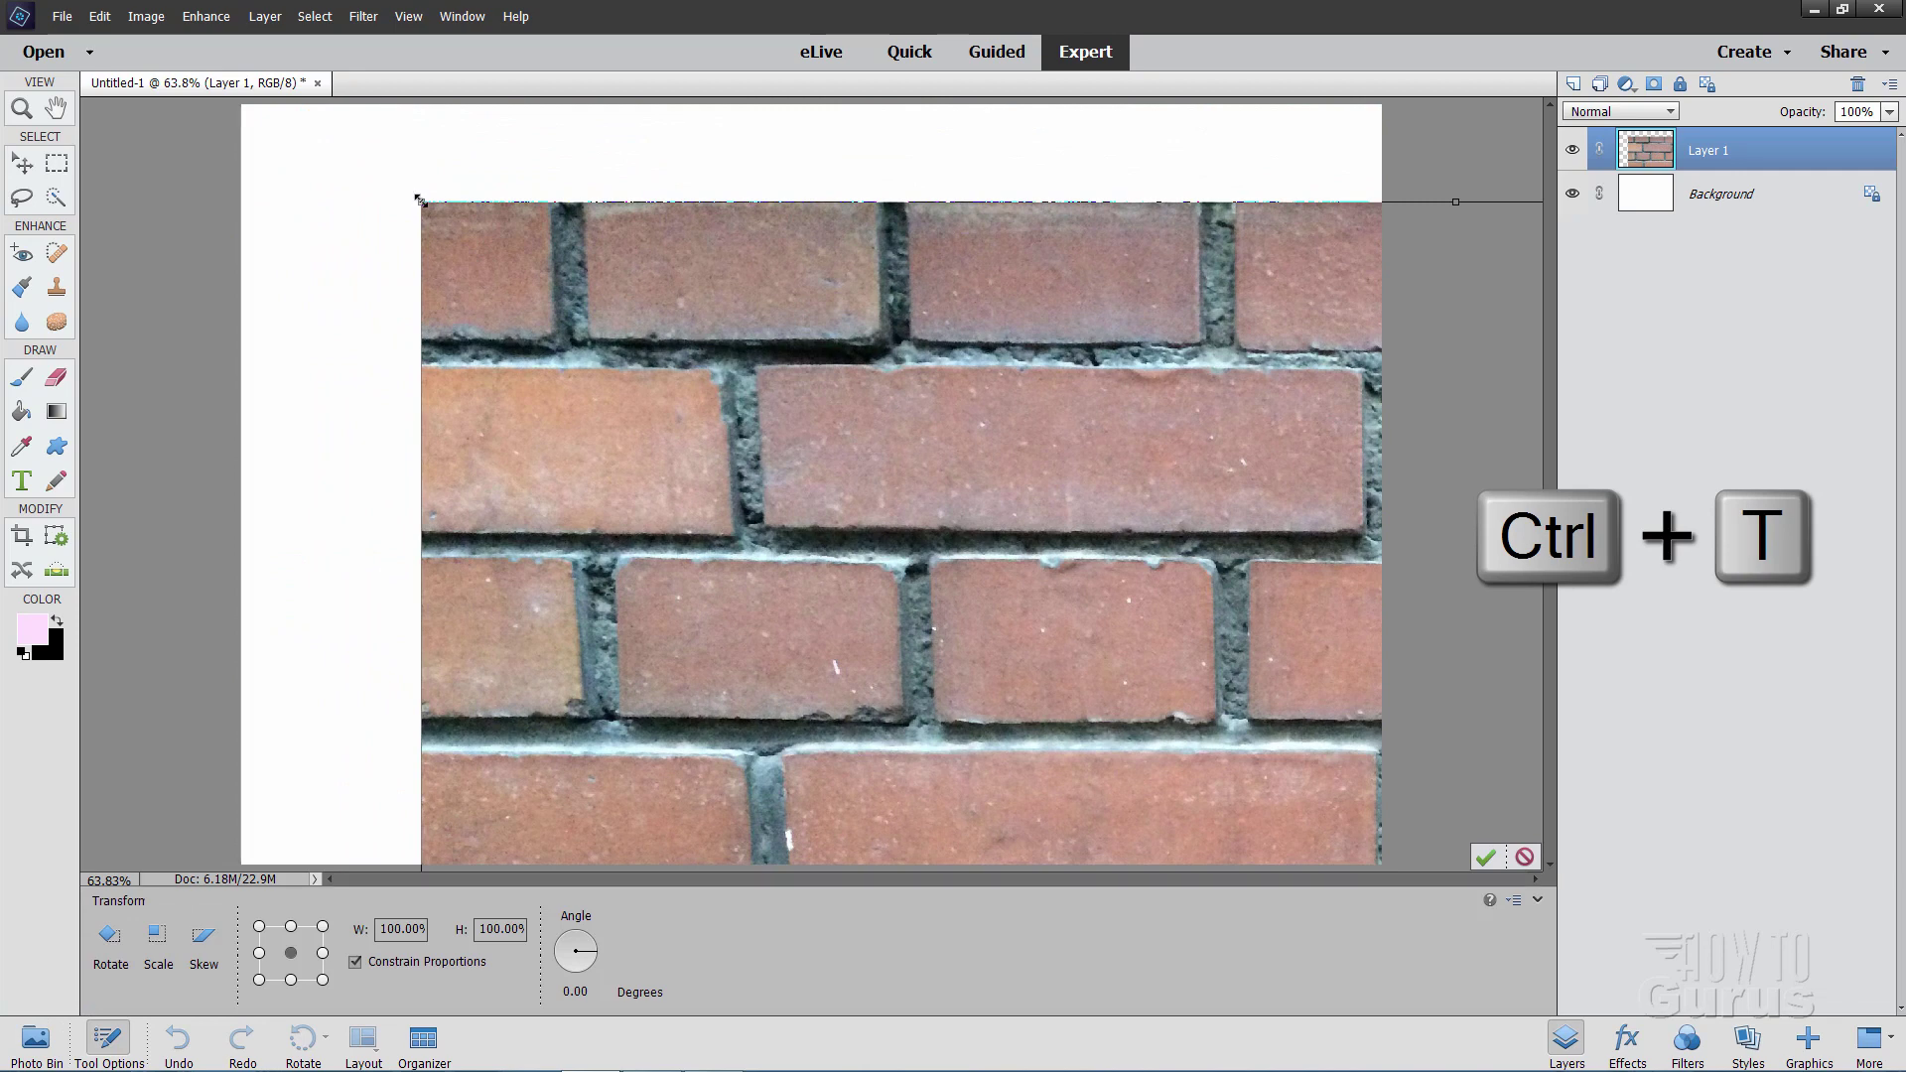
drag(425, 196, 497, 396)
drag(828, 610, 601, 348)
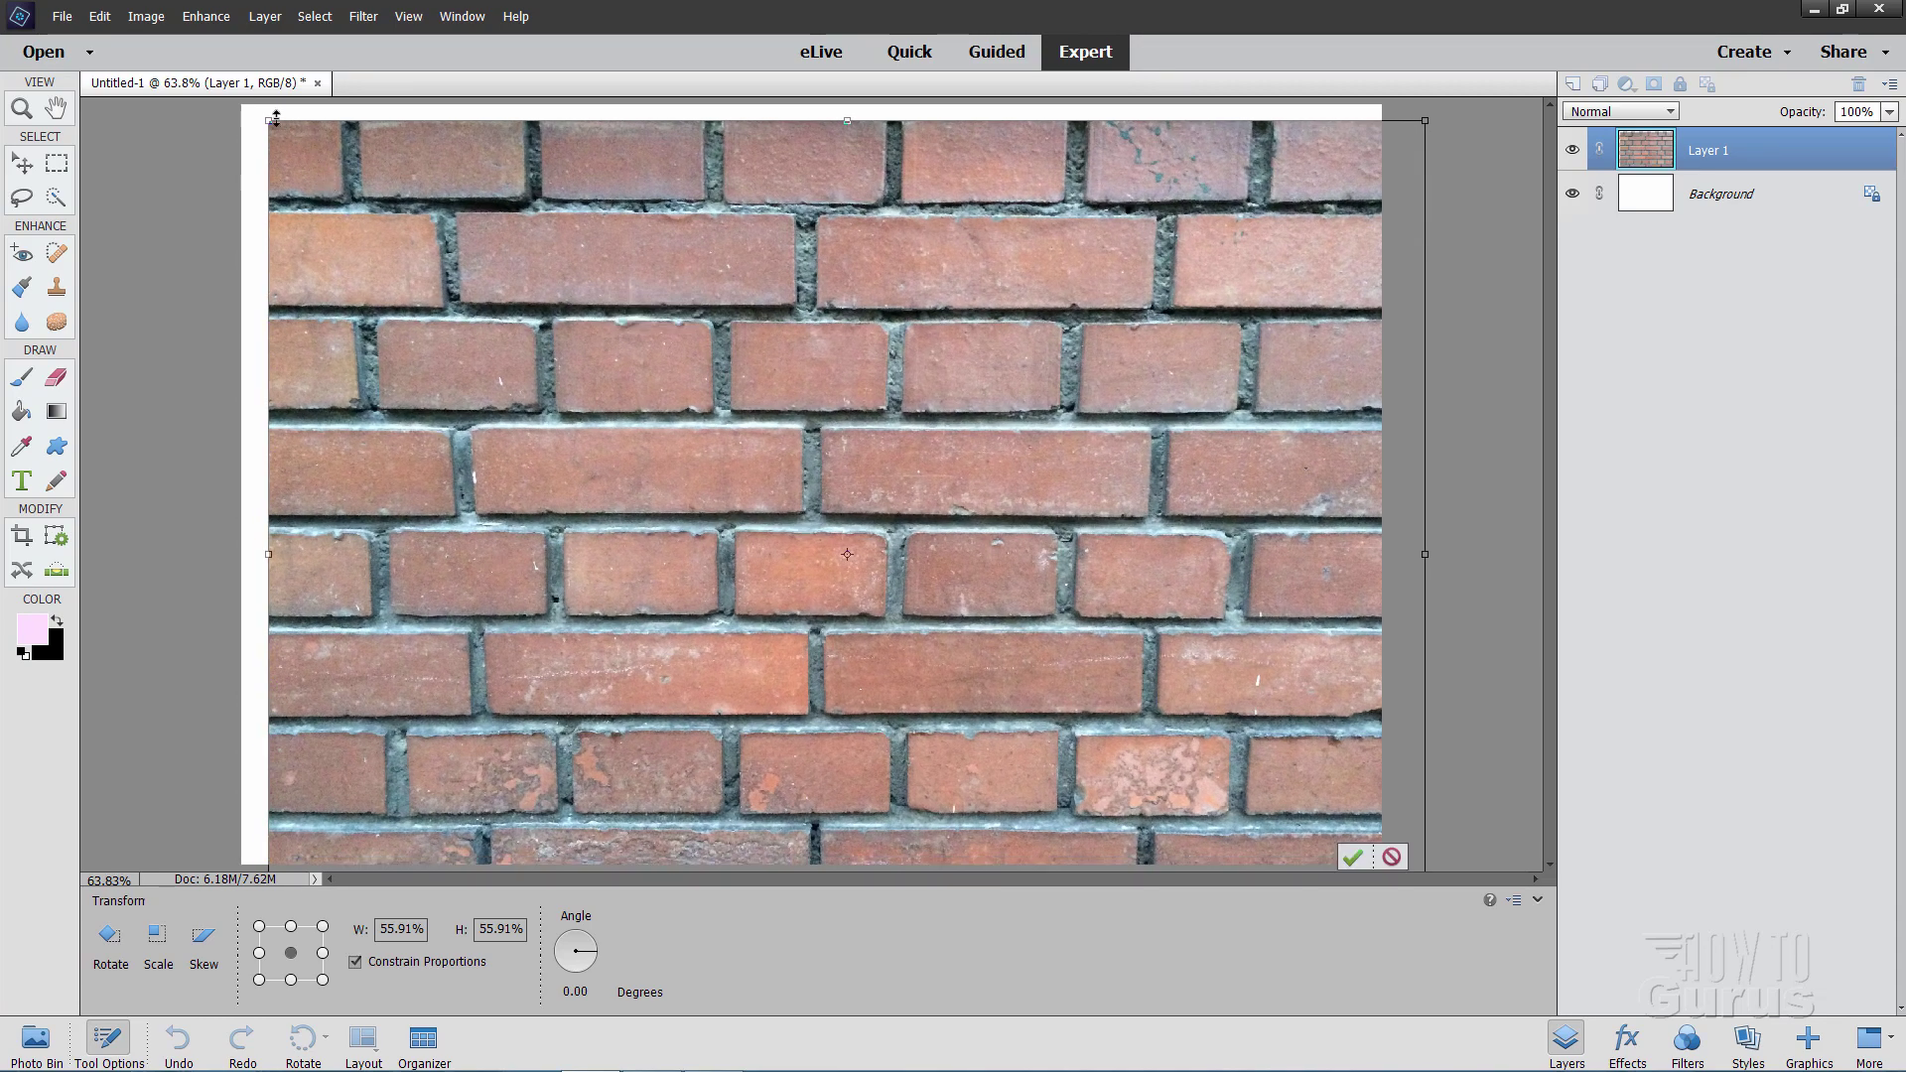
drag(276, 119, 454, 255)
drag(544, 430, 425, 289)
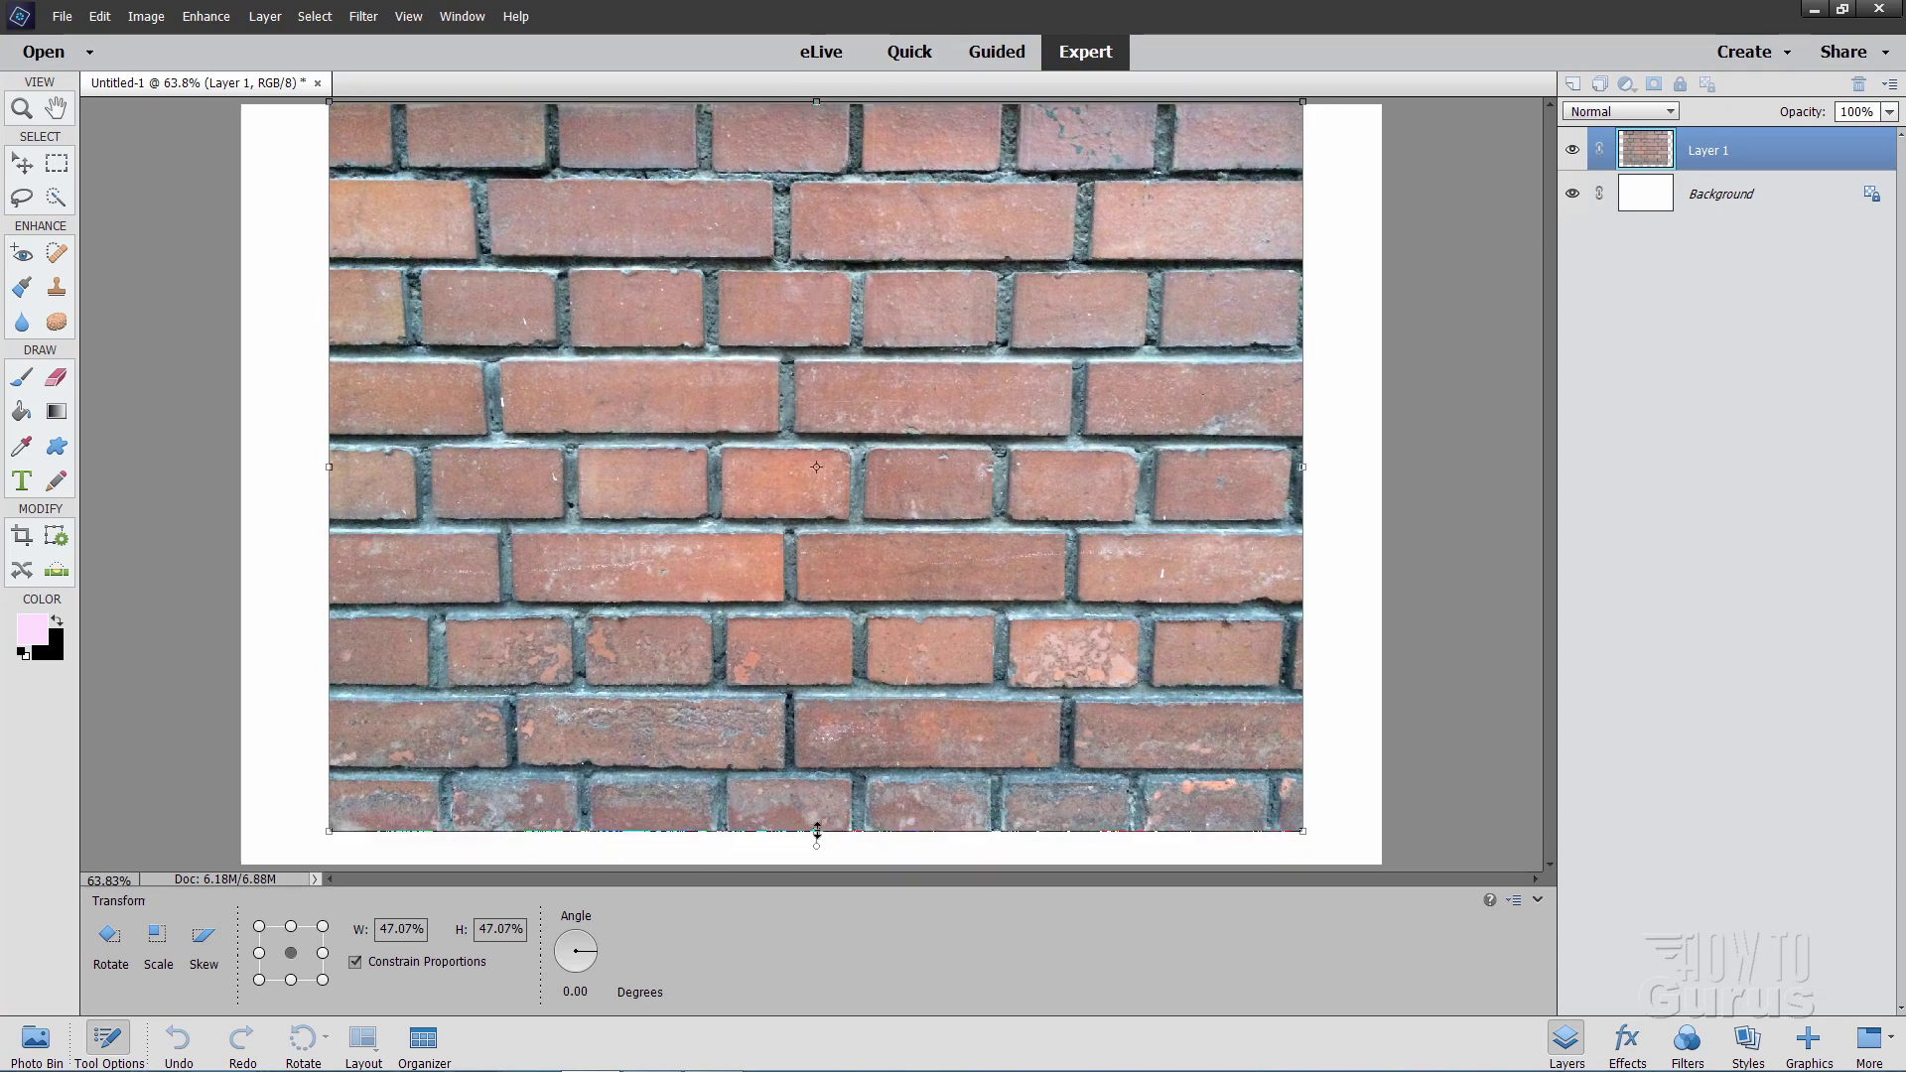
drag(816, 832, 832, 860)
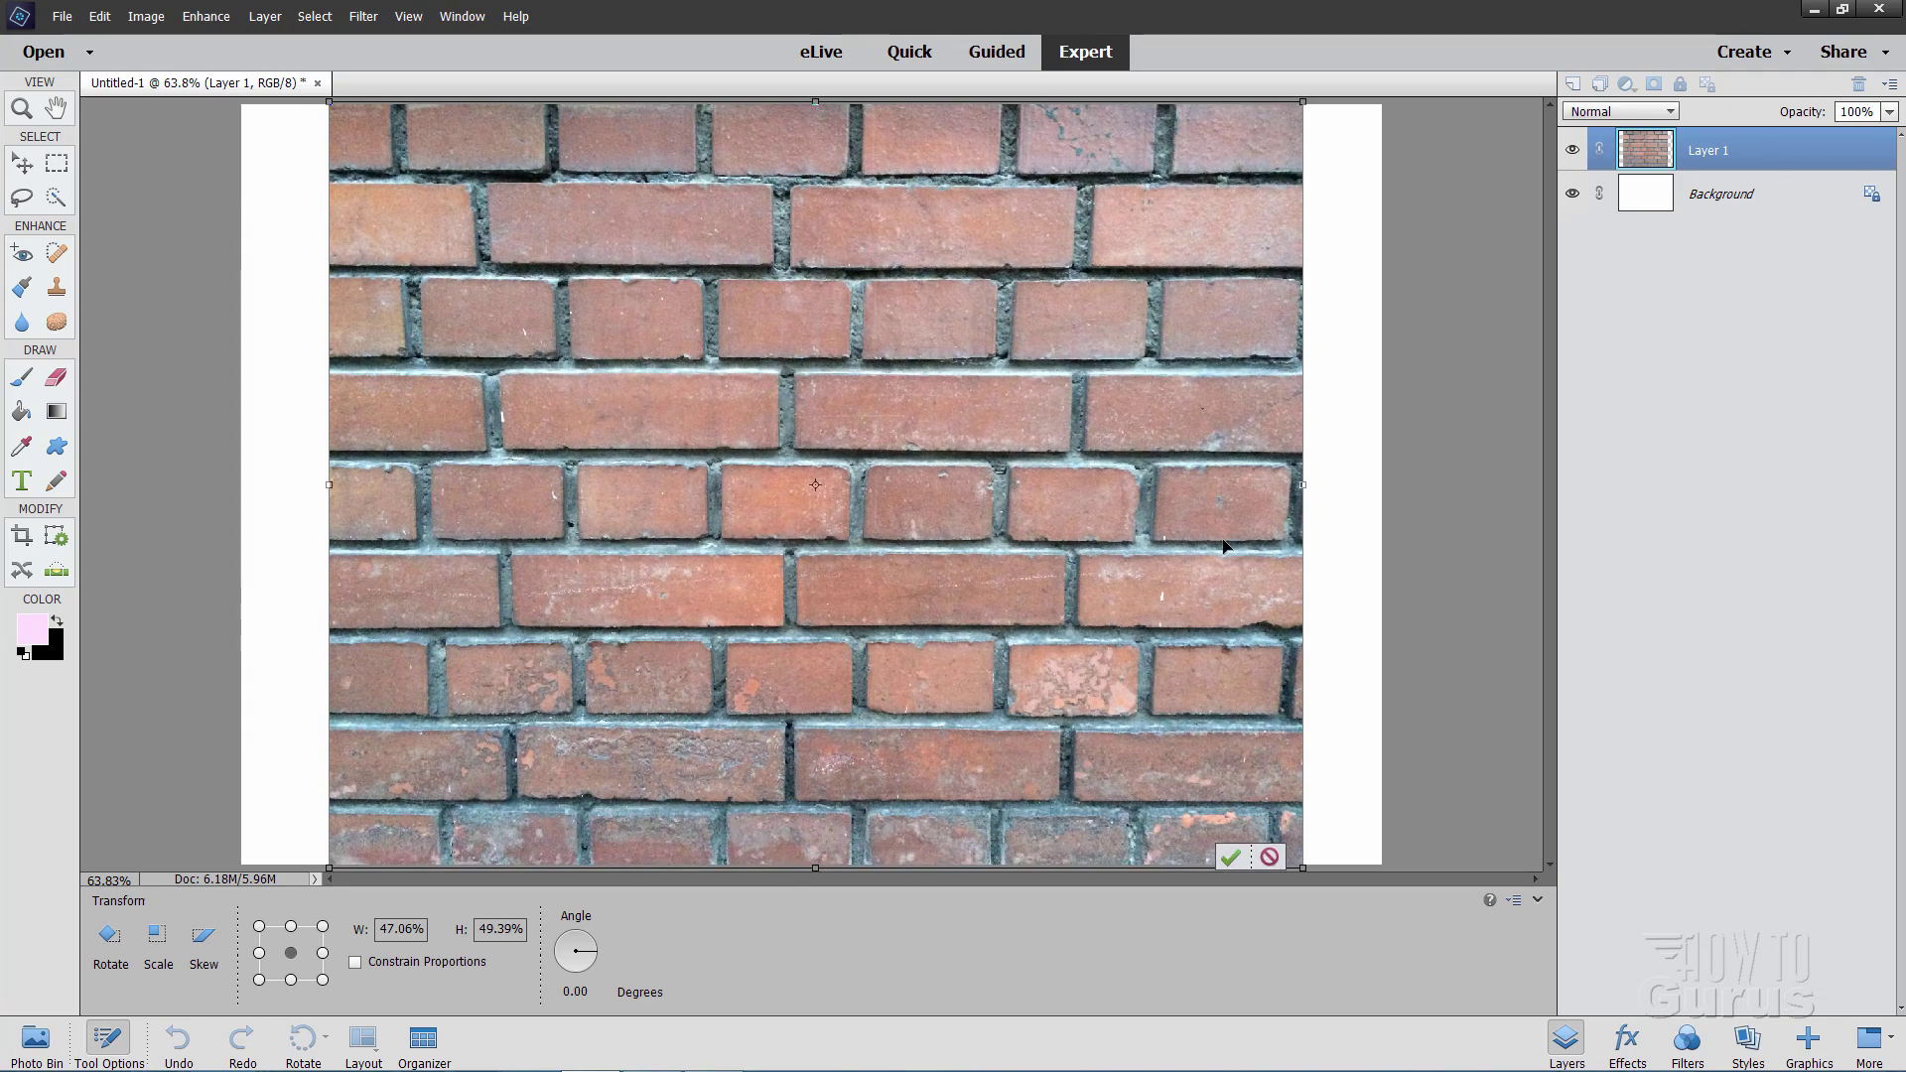
drag(1300, 483, 1371, 485)
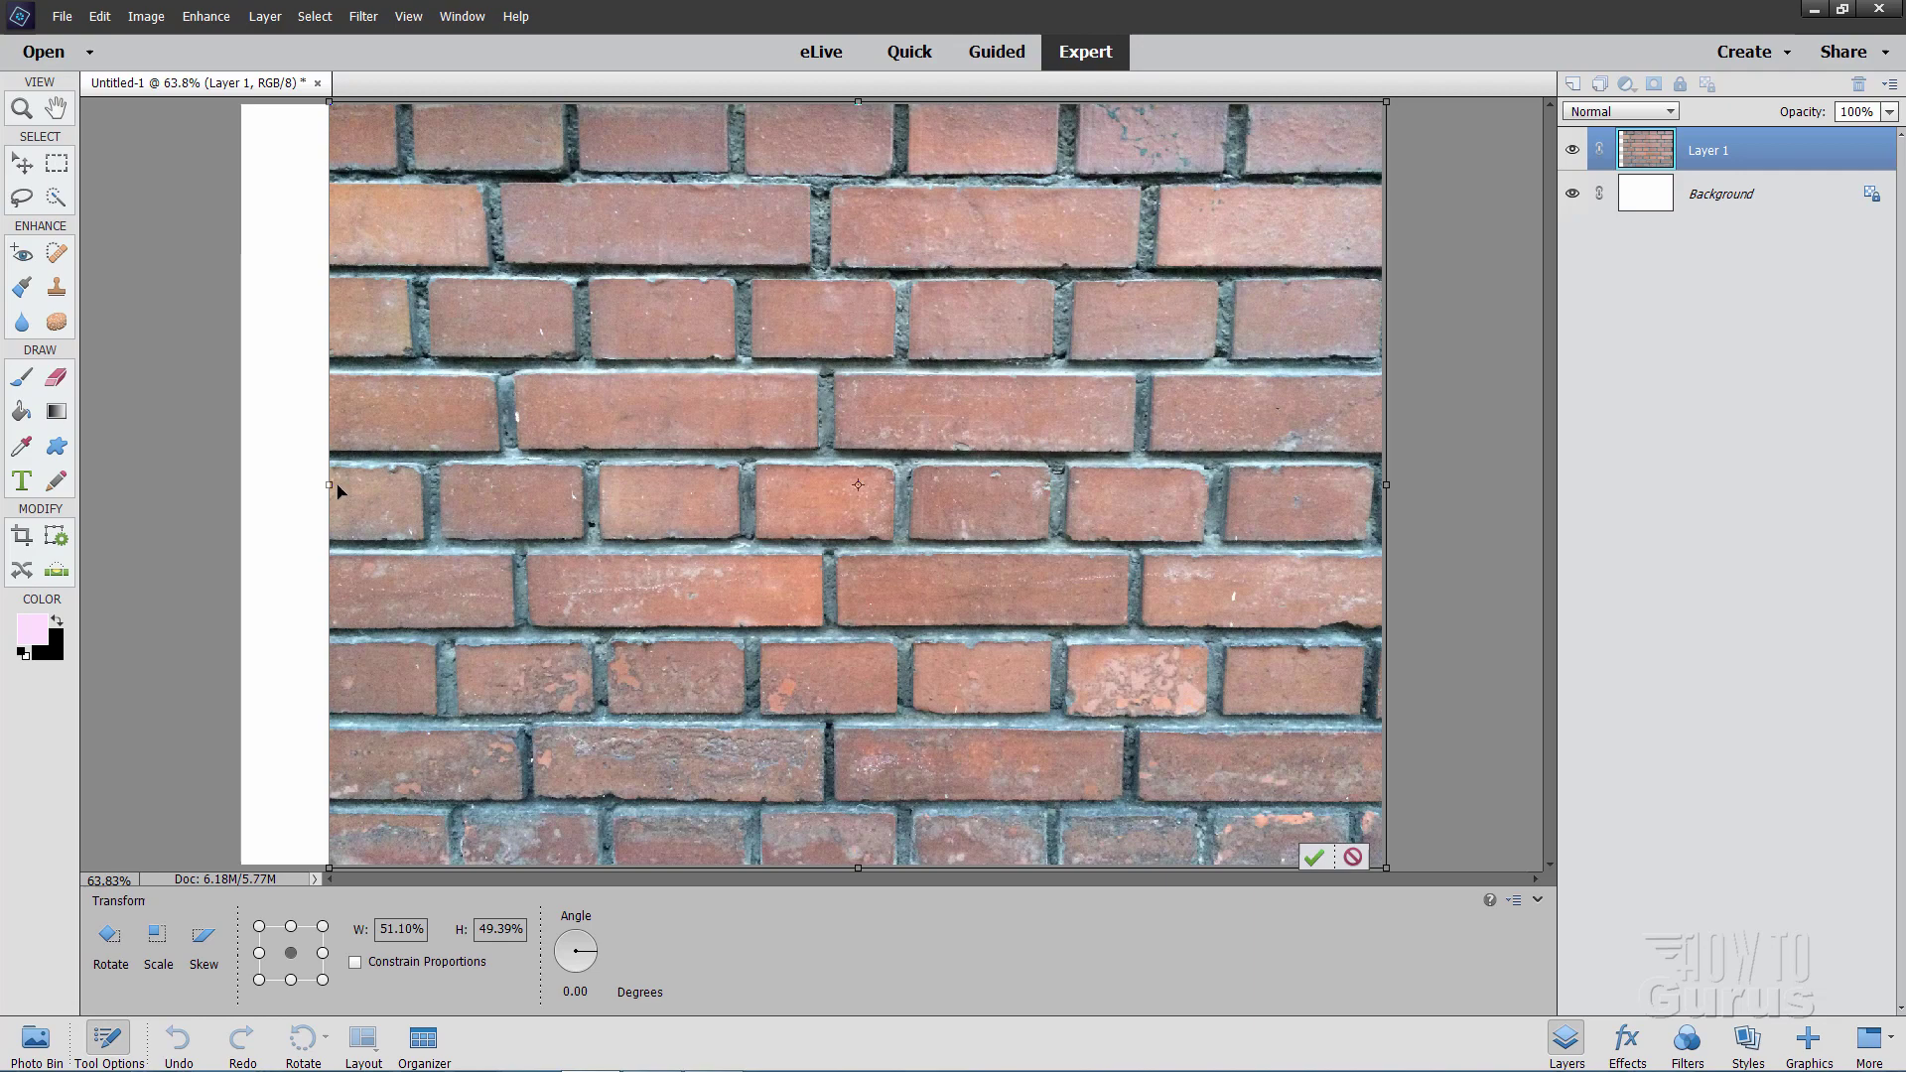
drag(329, 485, 237, 485)
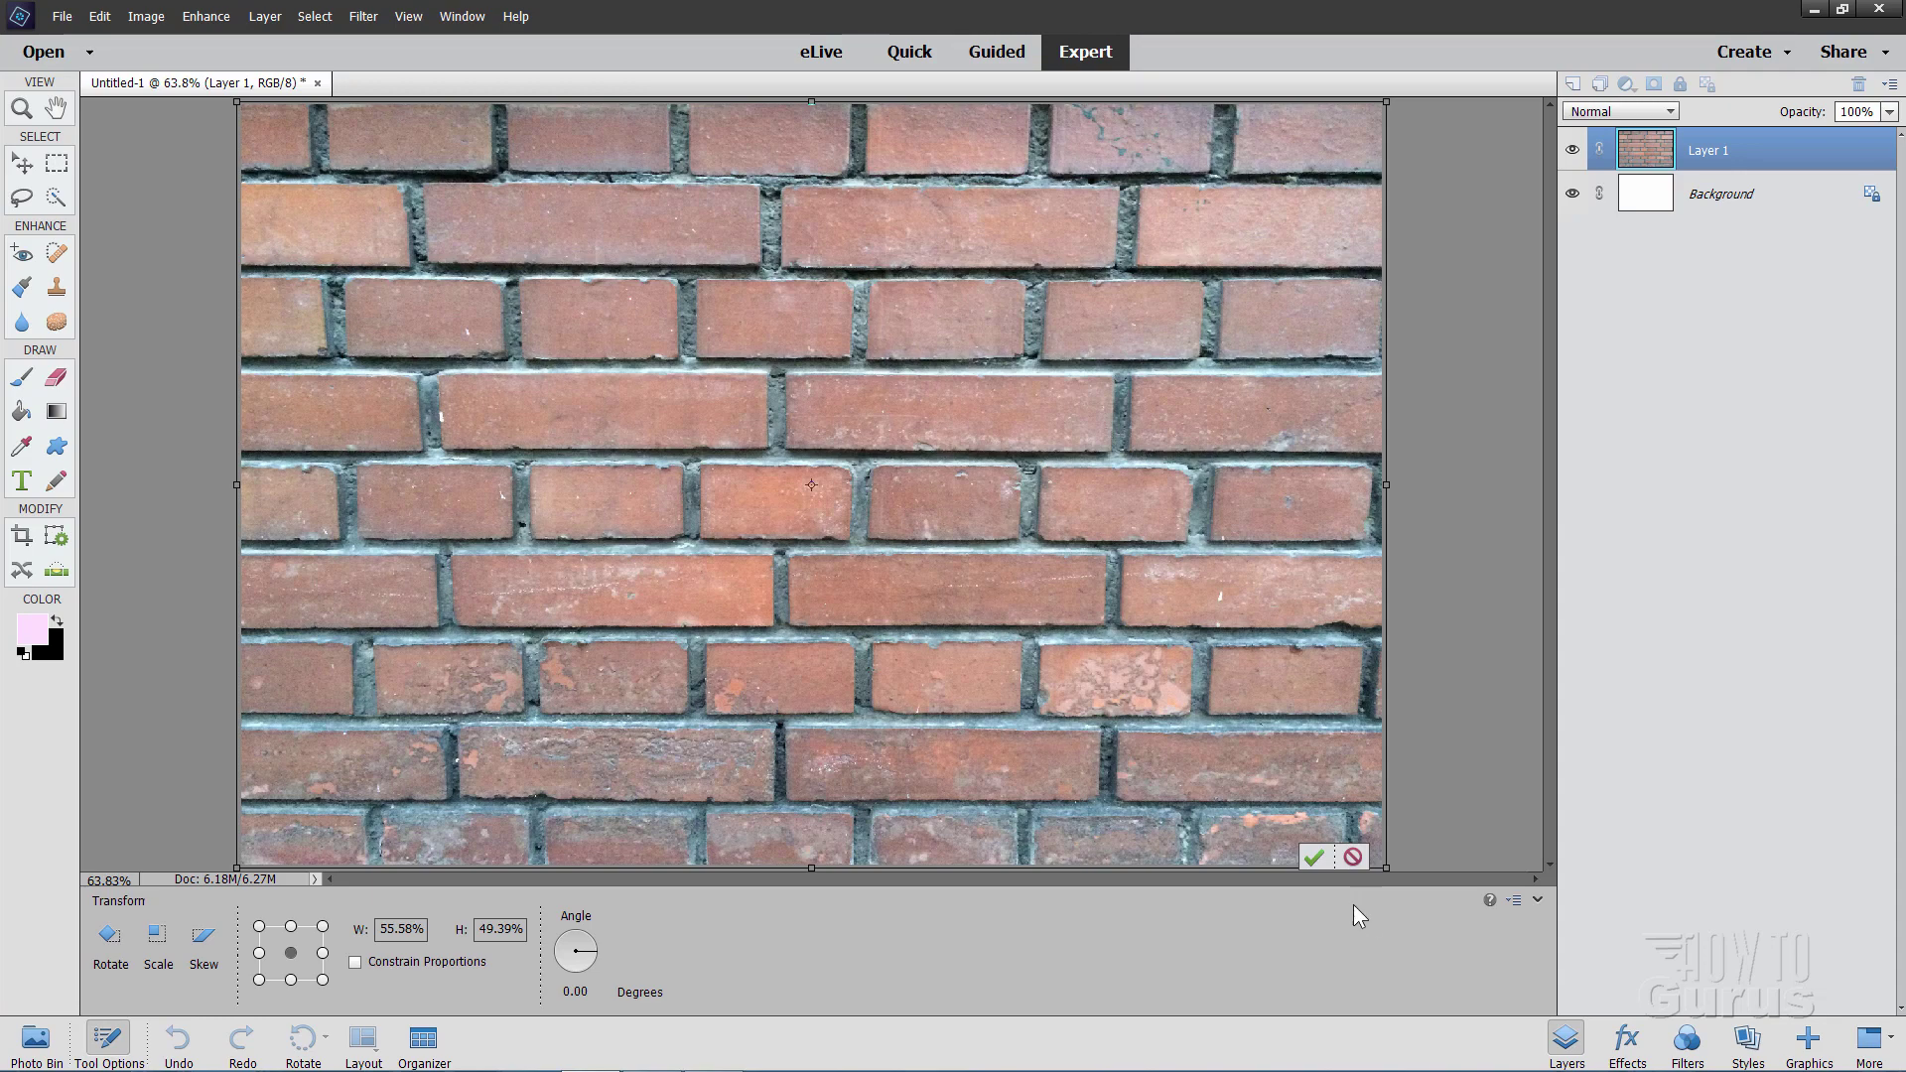
click(1314, 866)
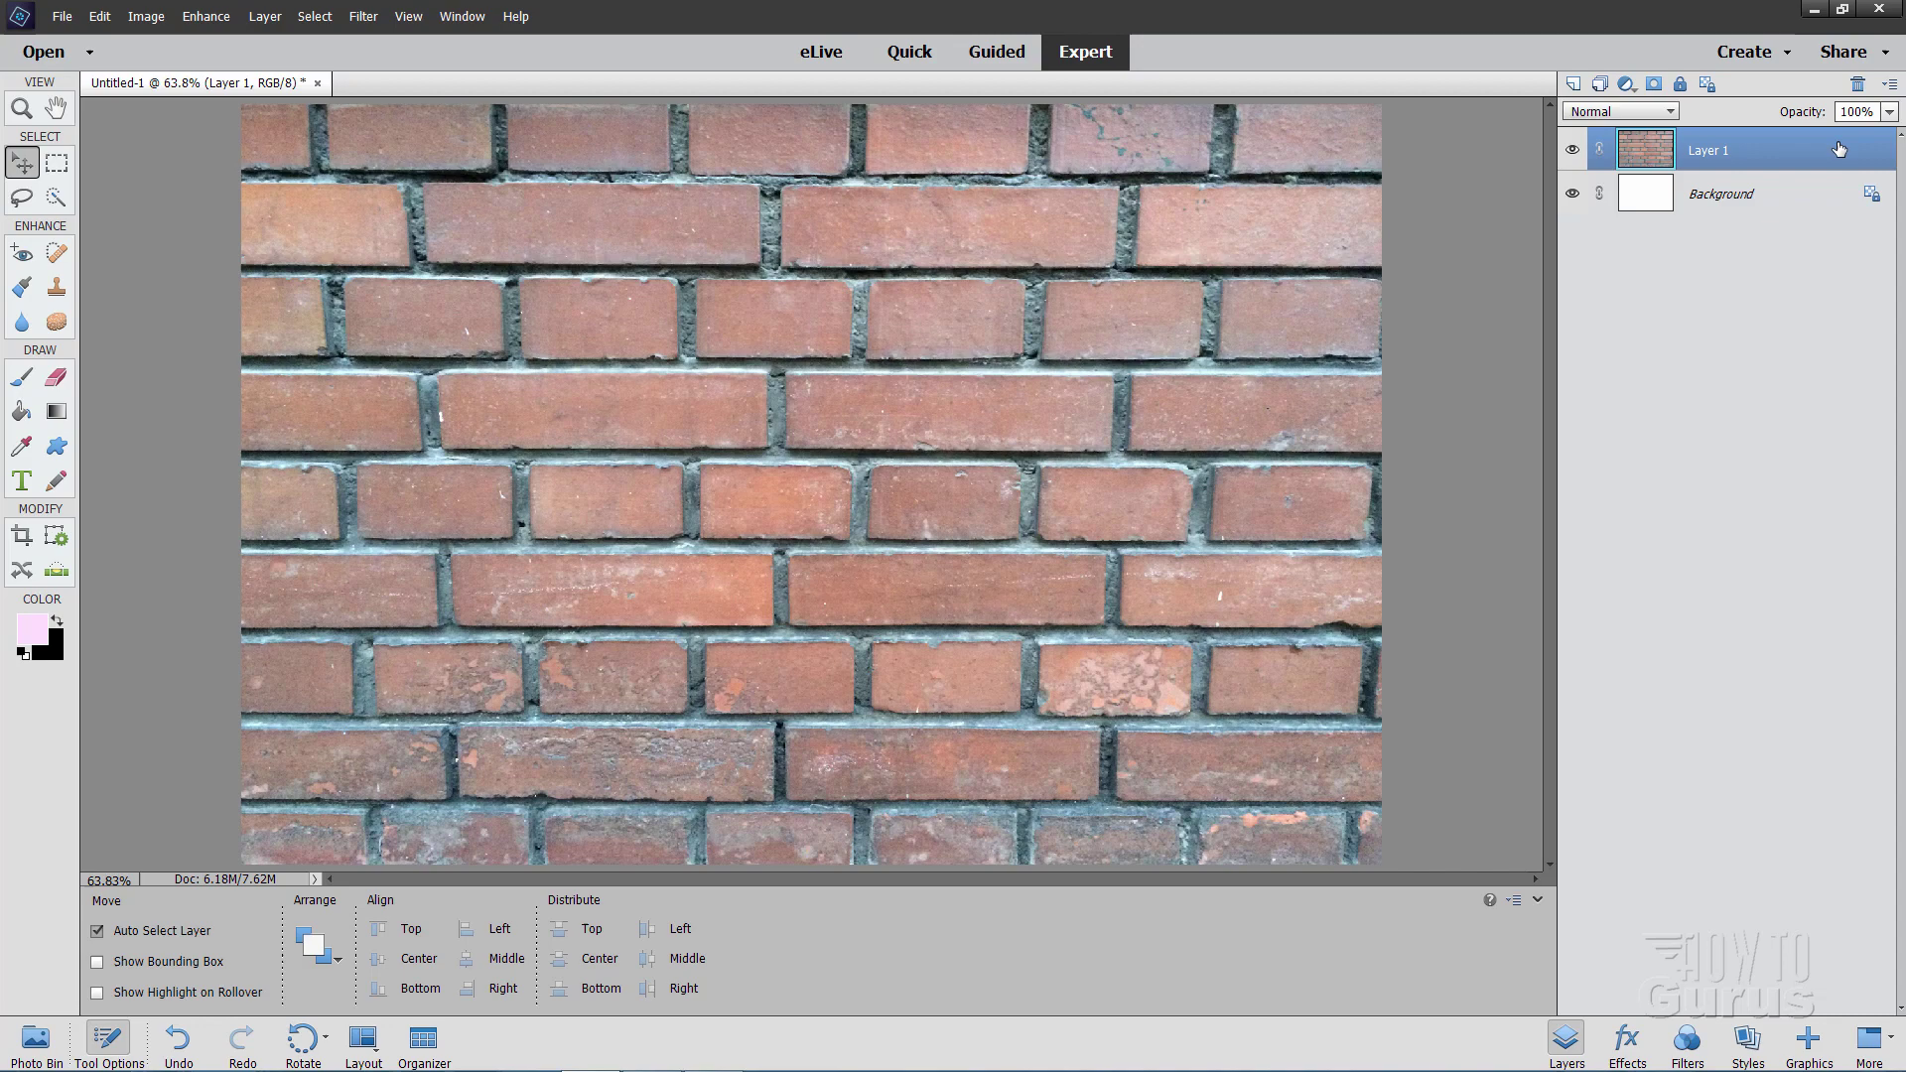
Step: Duplicate Layer 1 and set Layer 1 copy's blend mode to Linear Burn
right_click(1715, 153)
click(1757, 218)
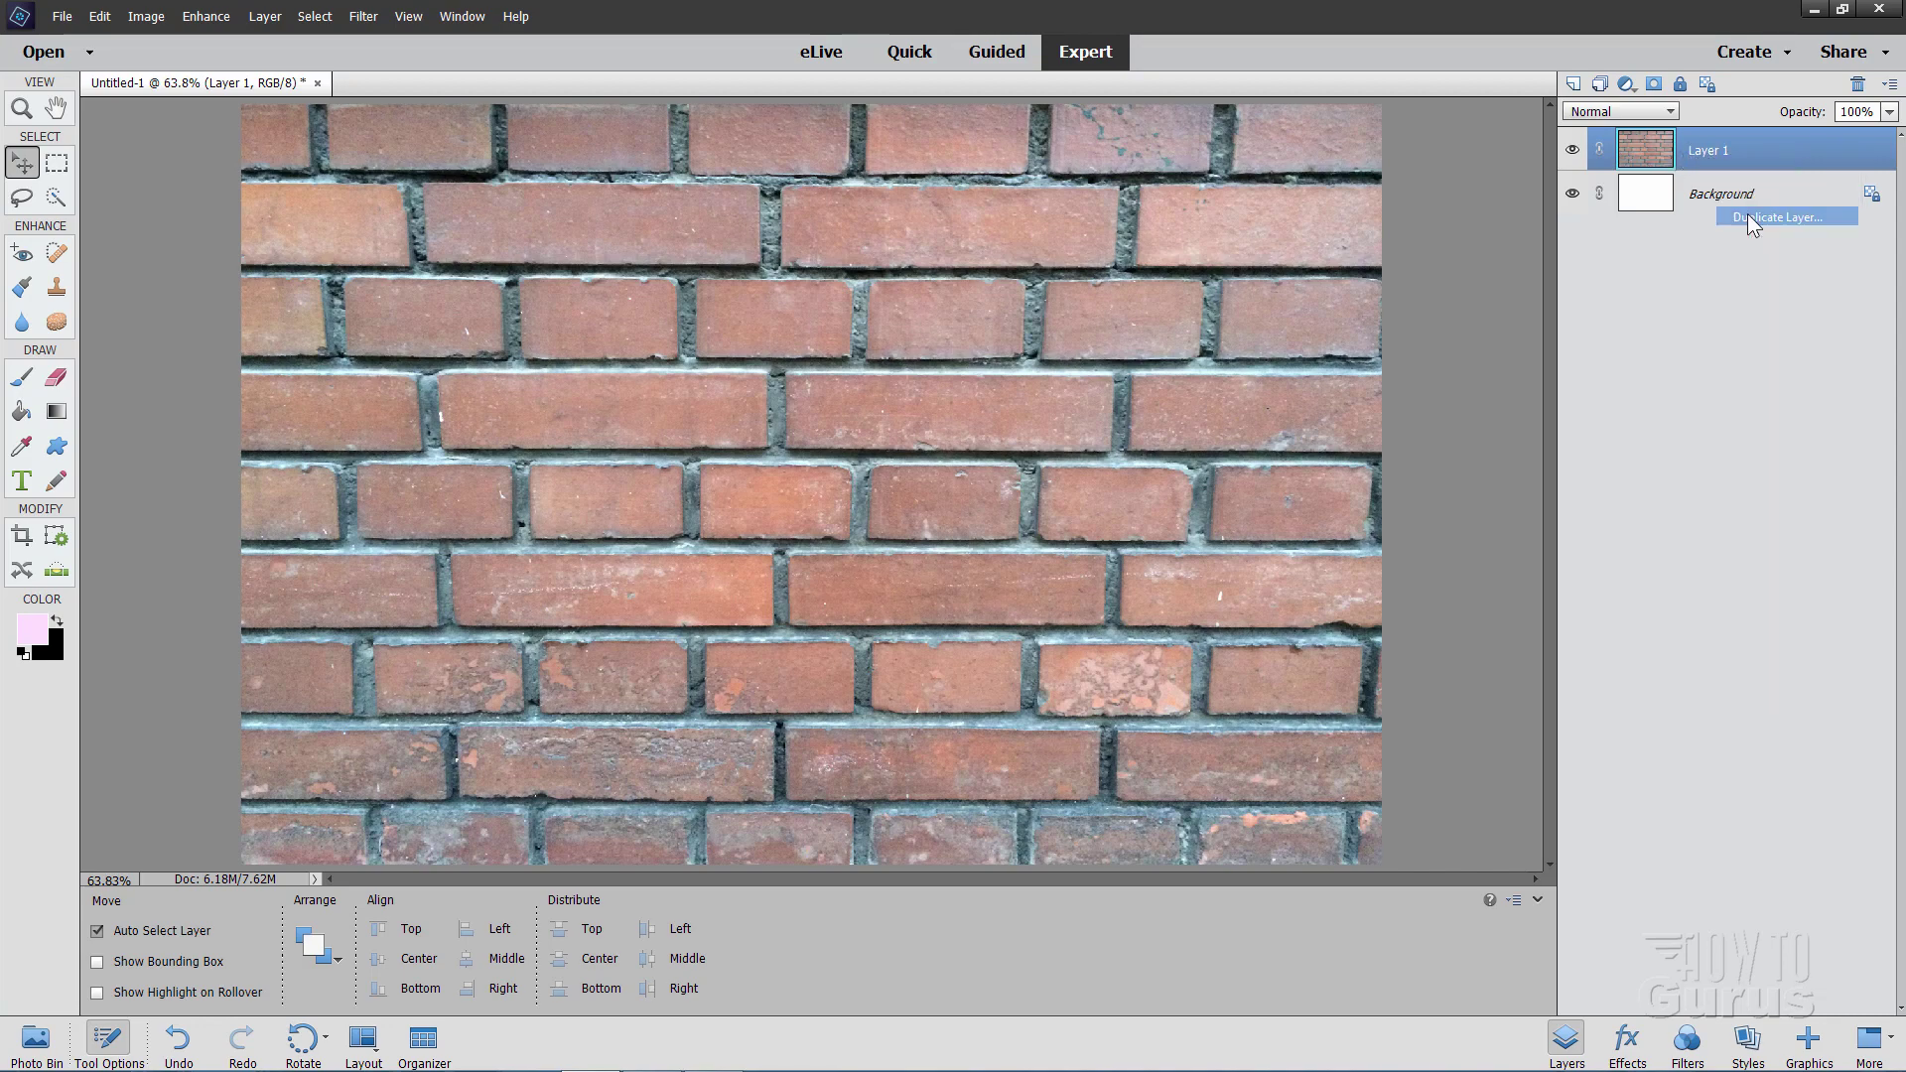
click(968, 265)
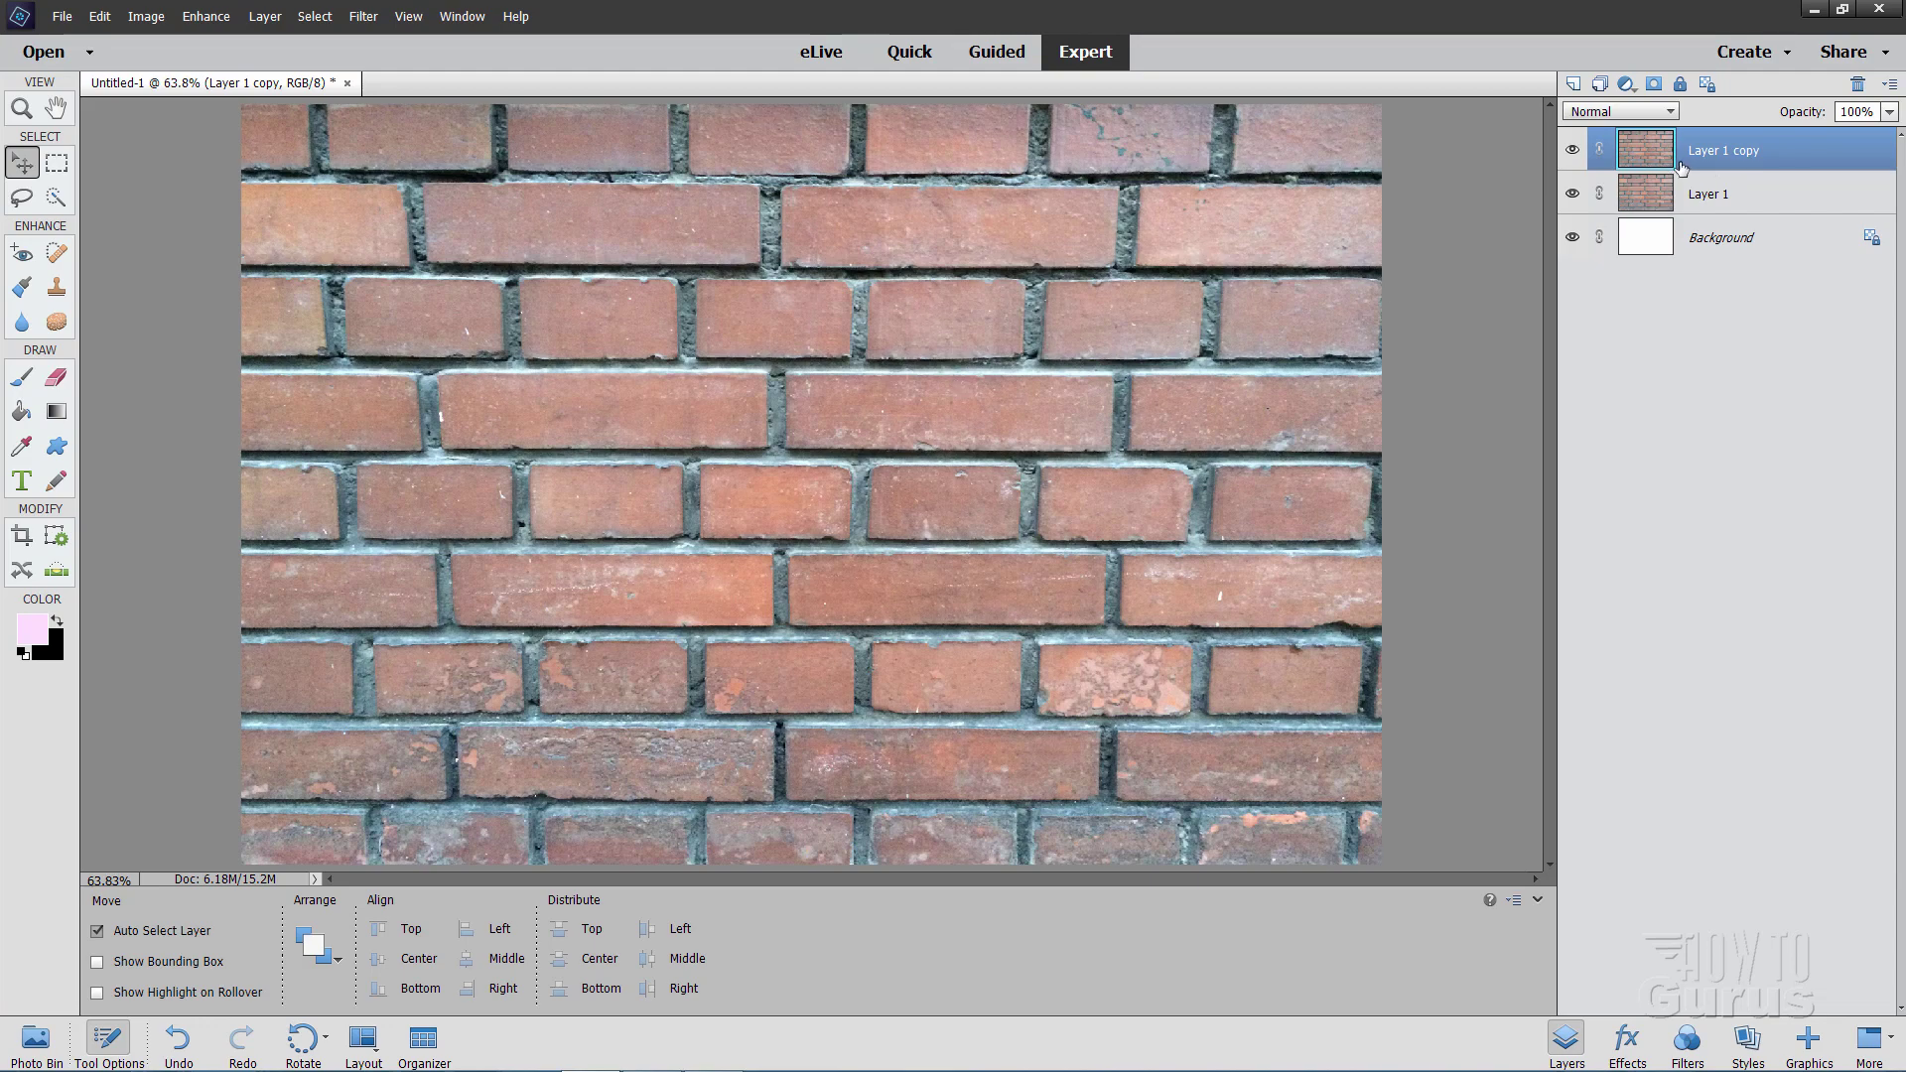
click(1624, 111)
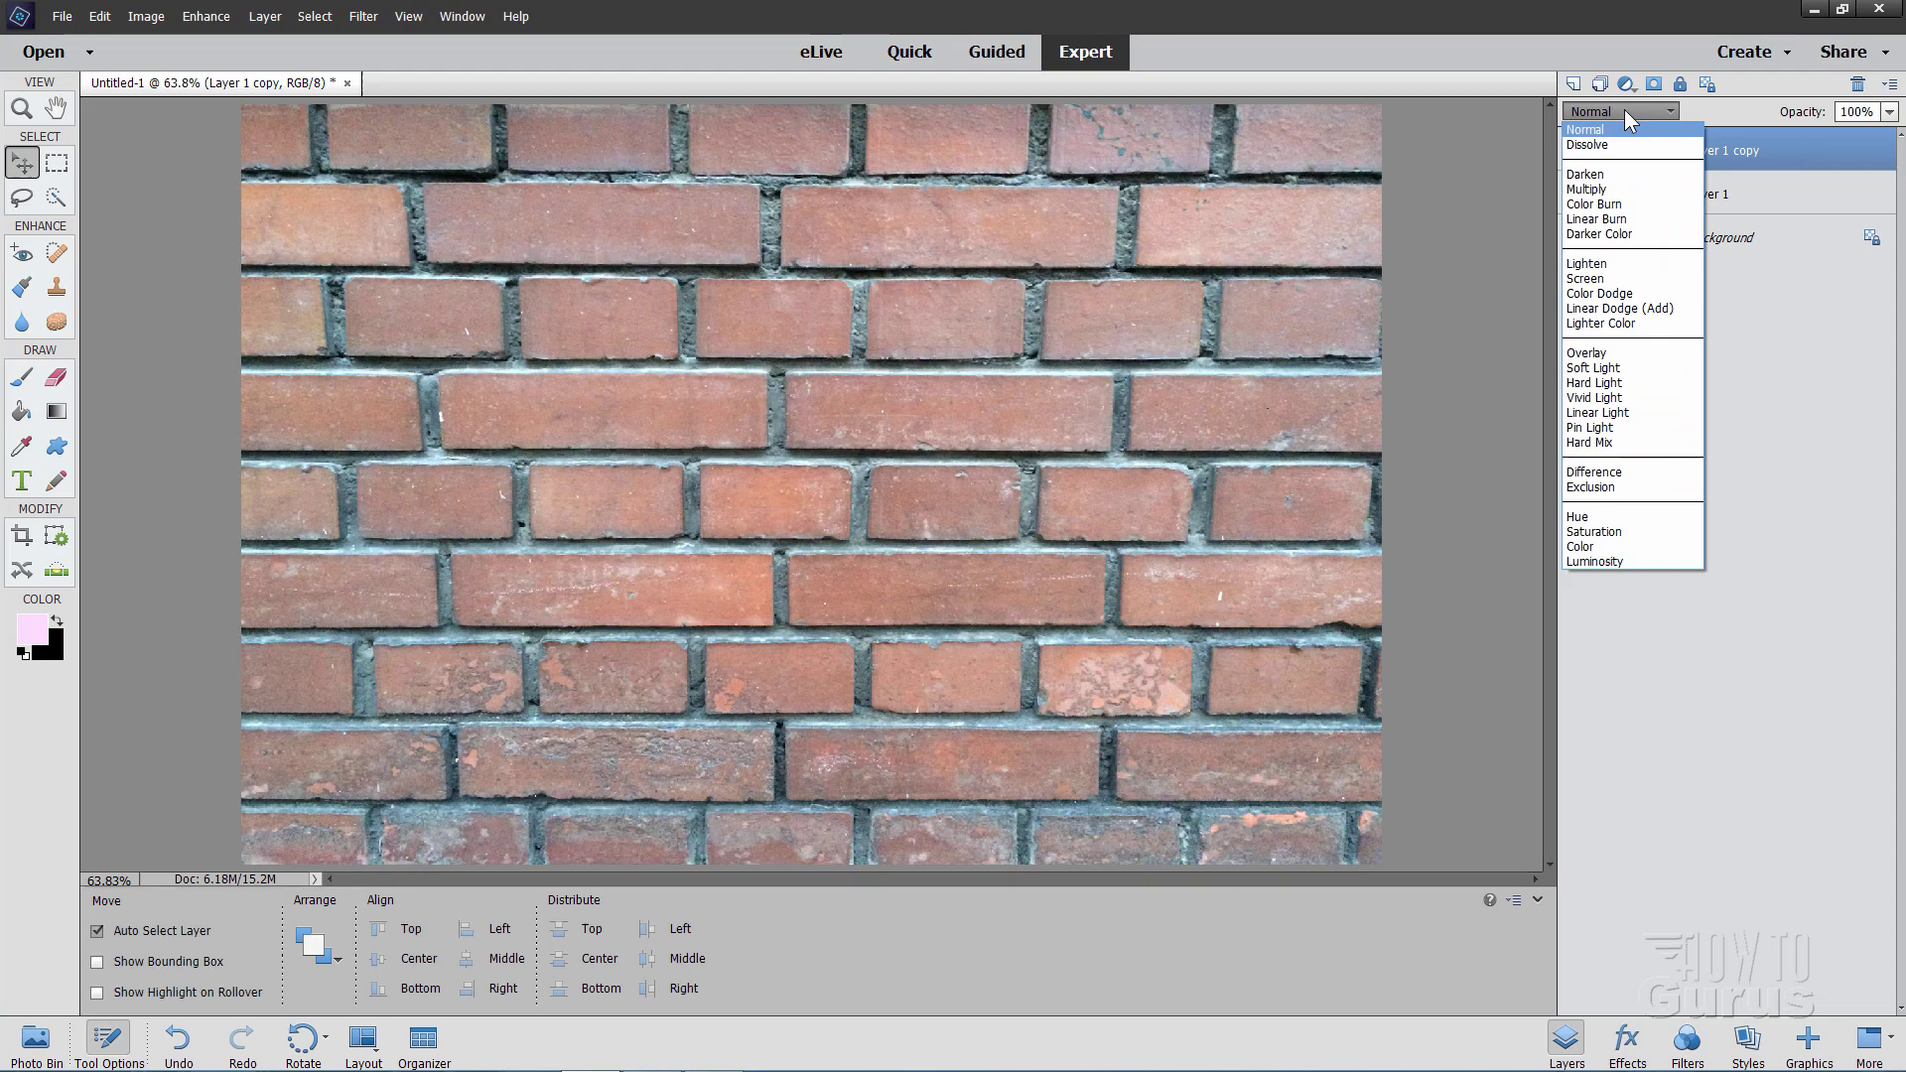
click(1636, 219)
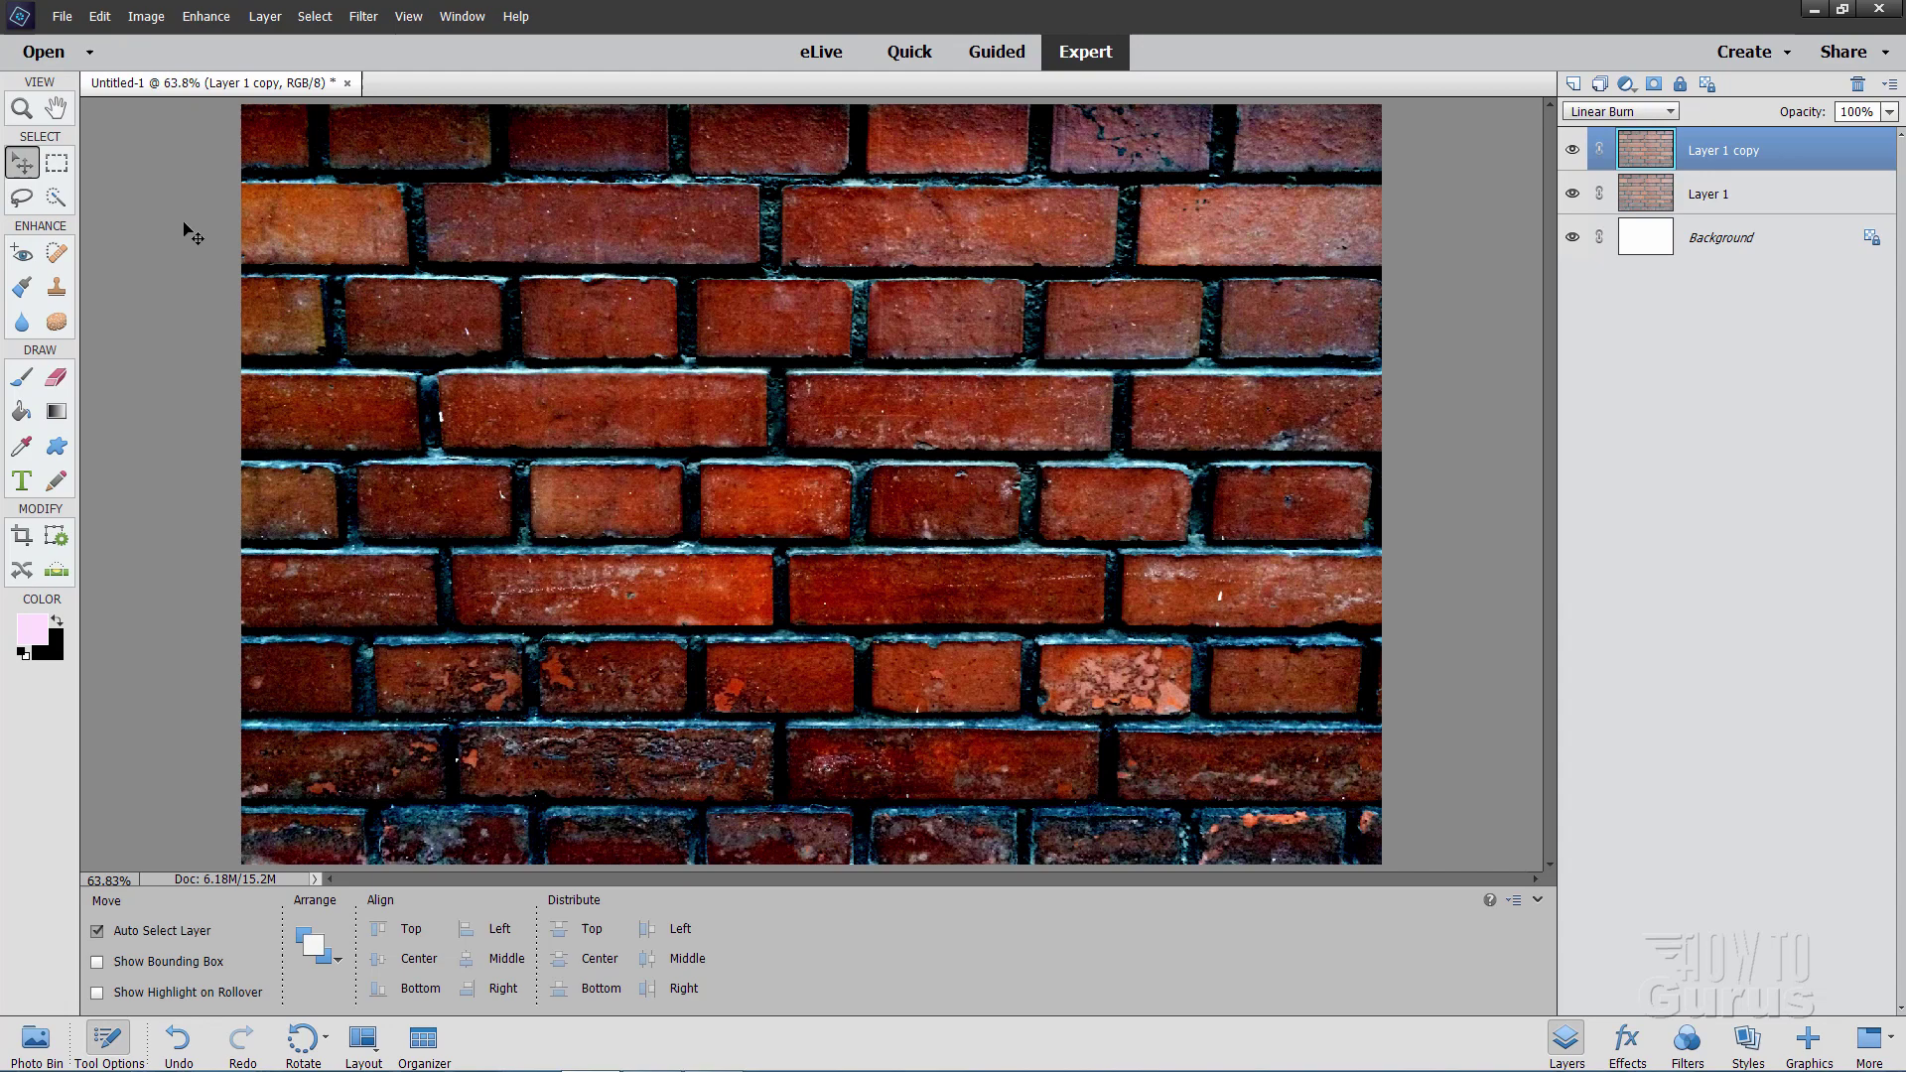
Step: Add a black (000000) Solid Color fill layer, Color Fill 1, at 40% opacity
click(265, 17)
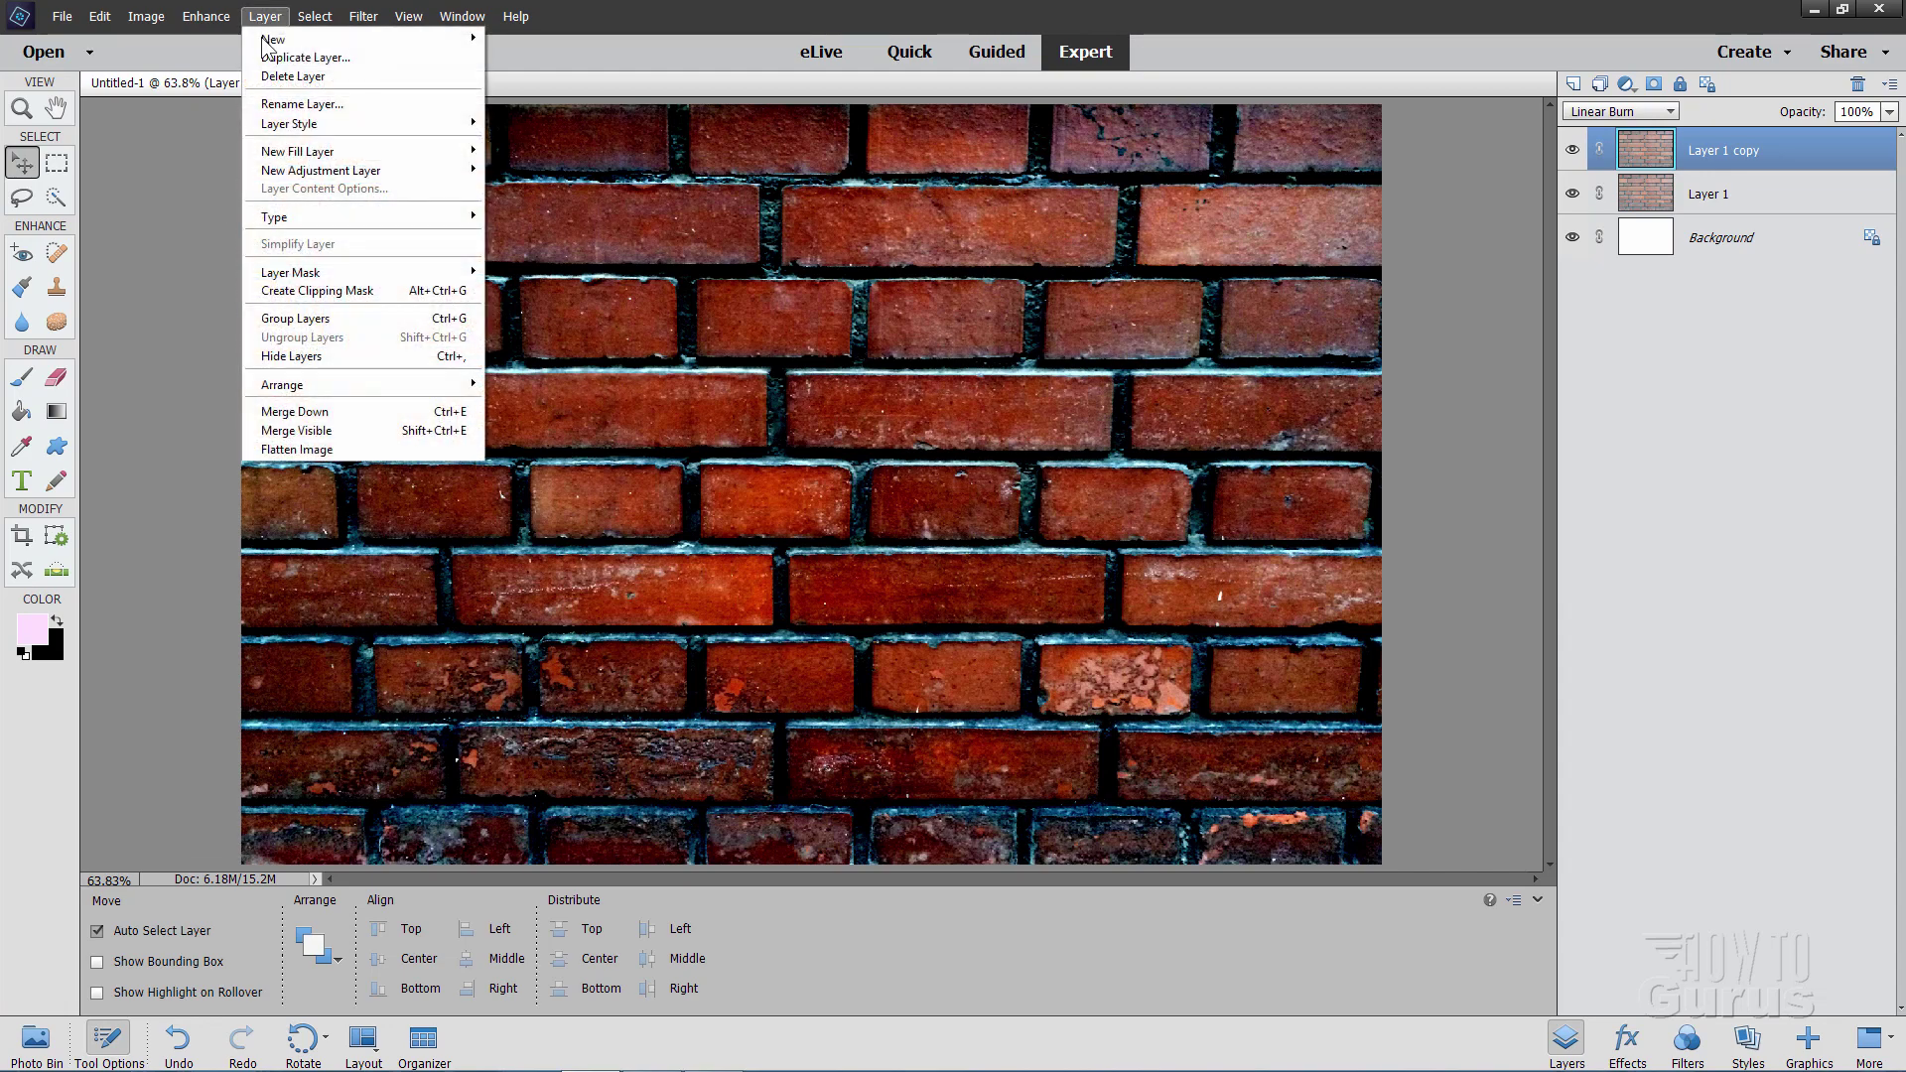
mouse_move(319, 155)
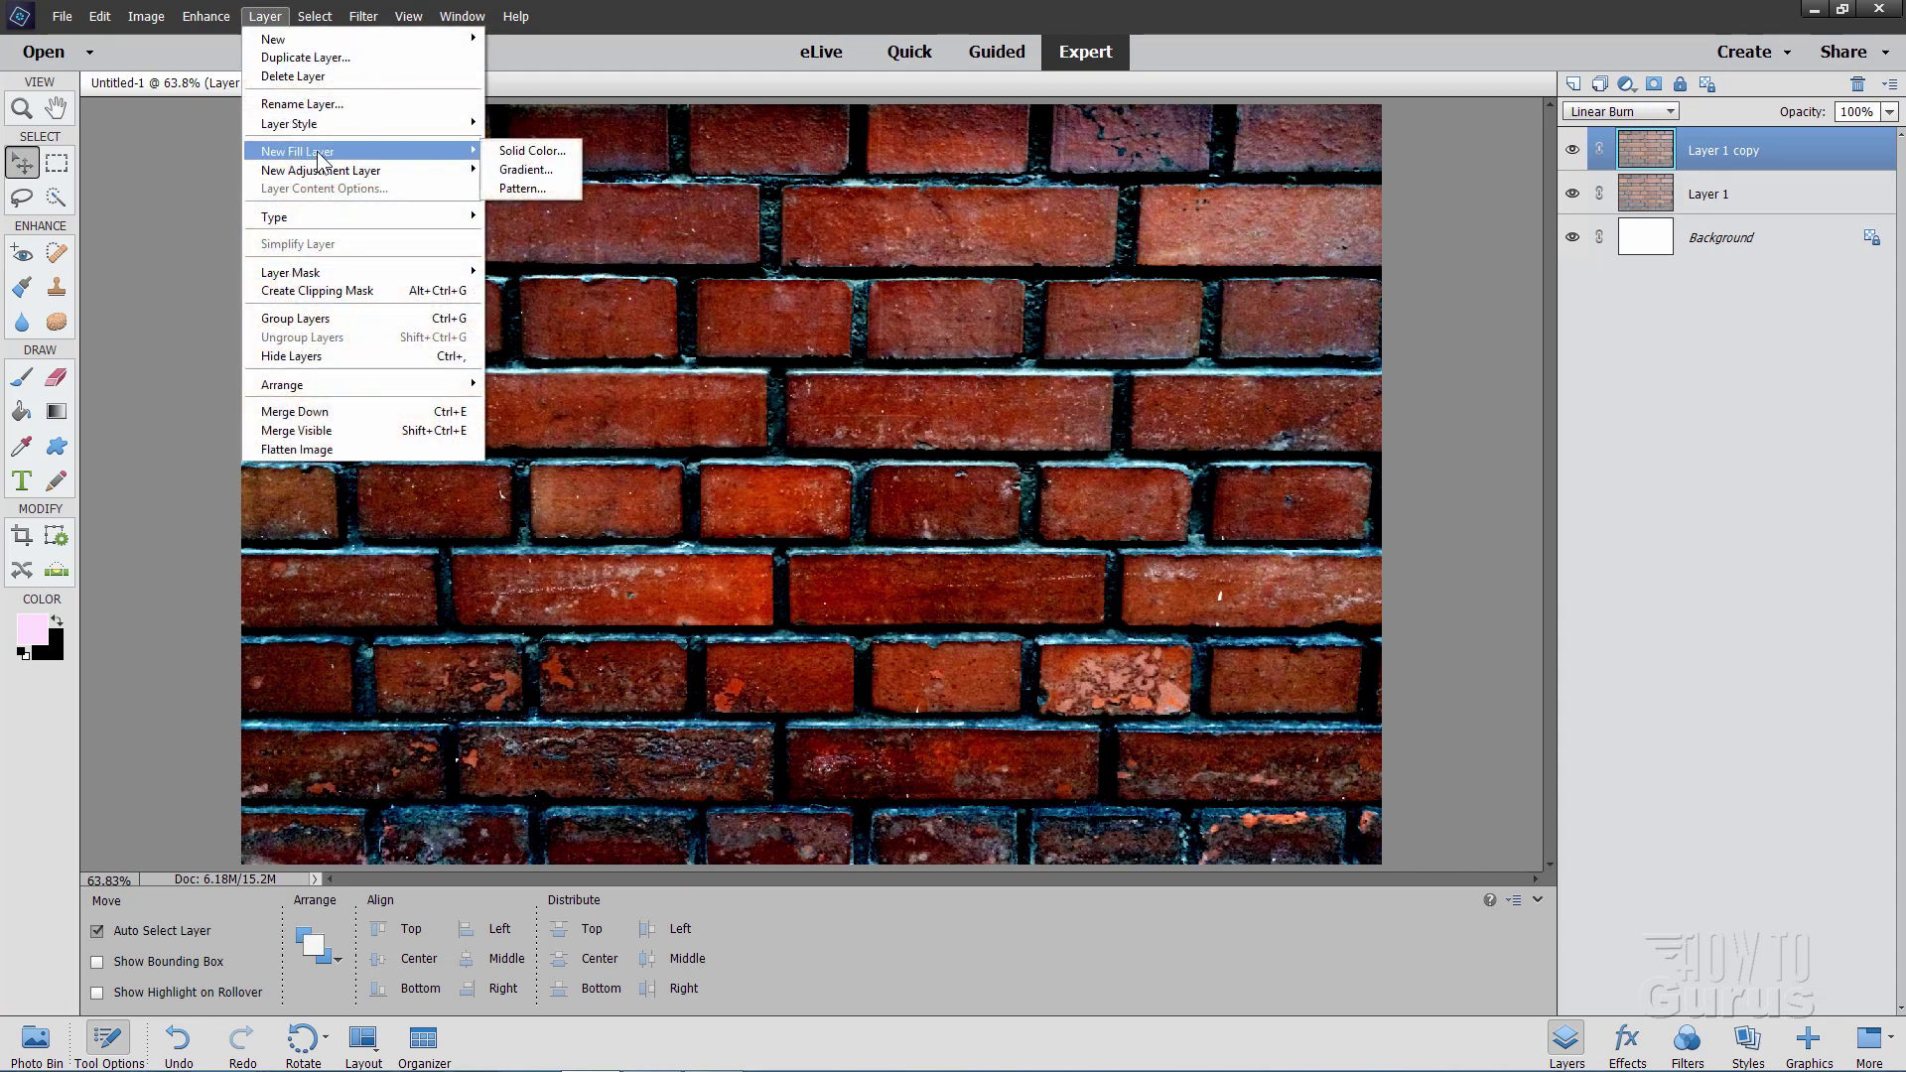
click(534, 151)
click(1193, 275)
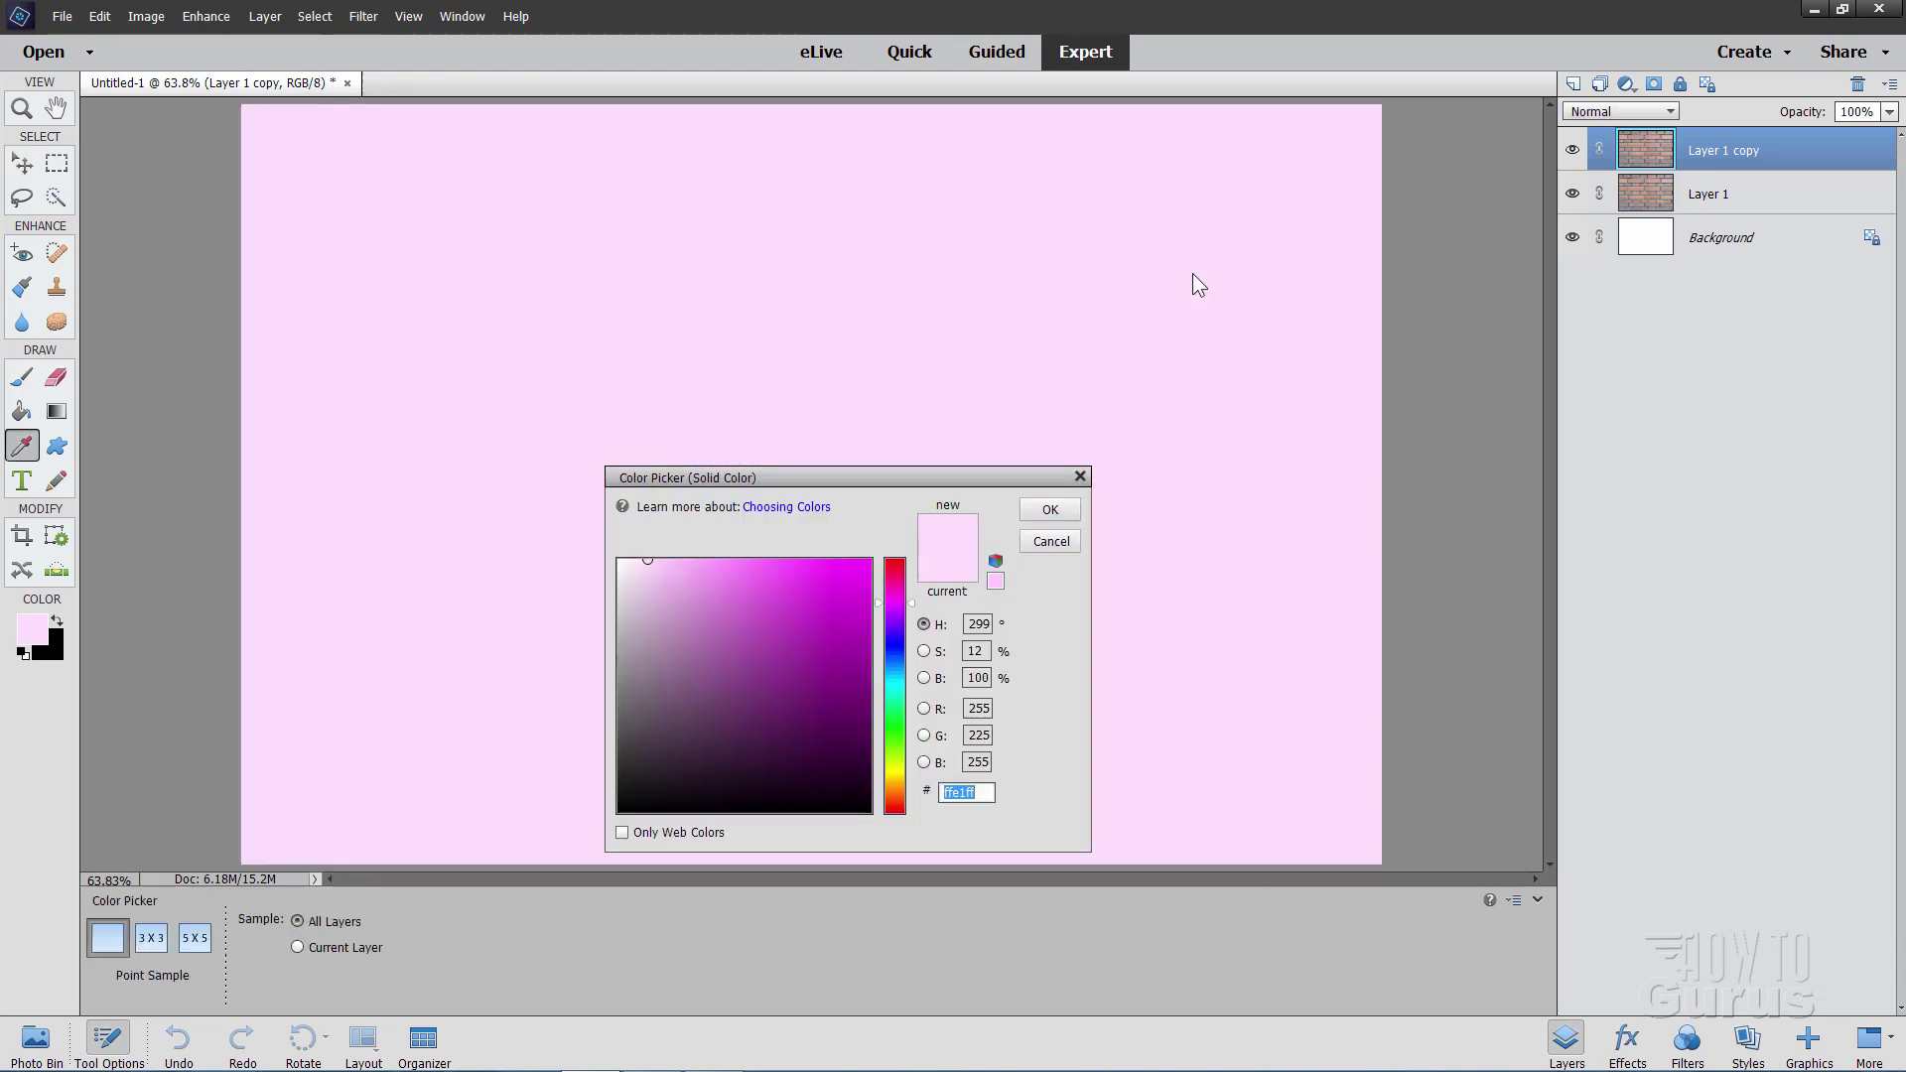
drag(762, 651, 600, 829)
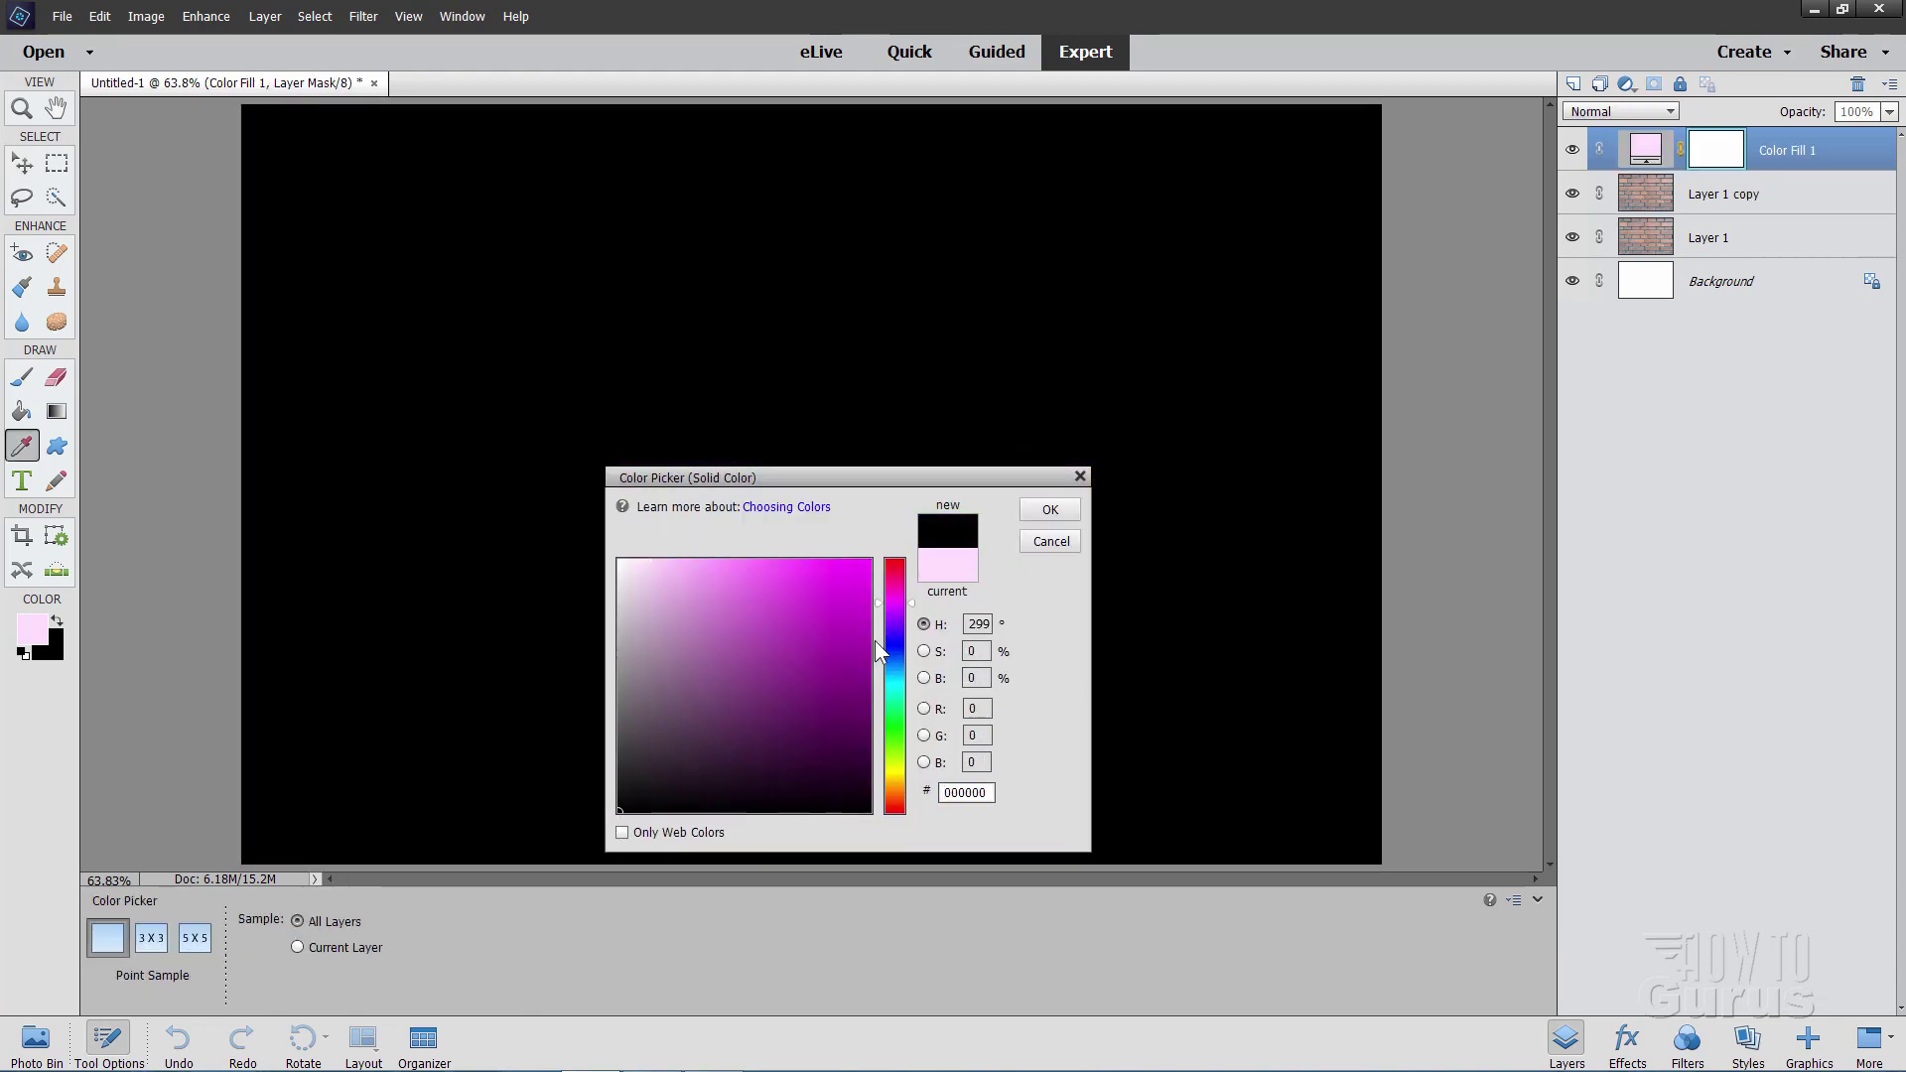
click(1049, 510)
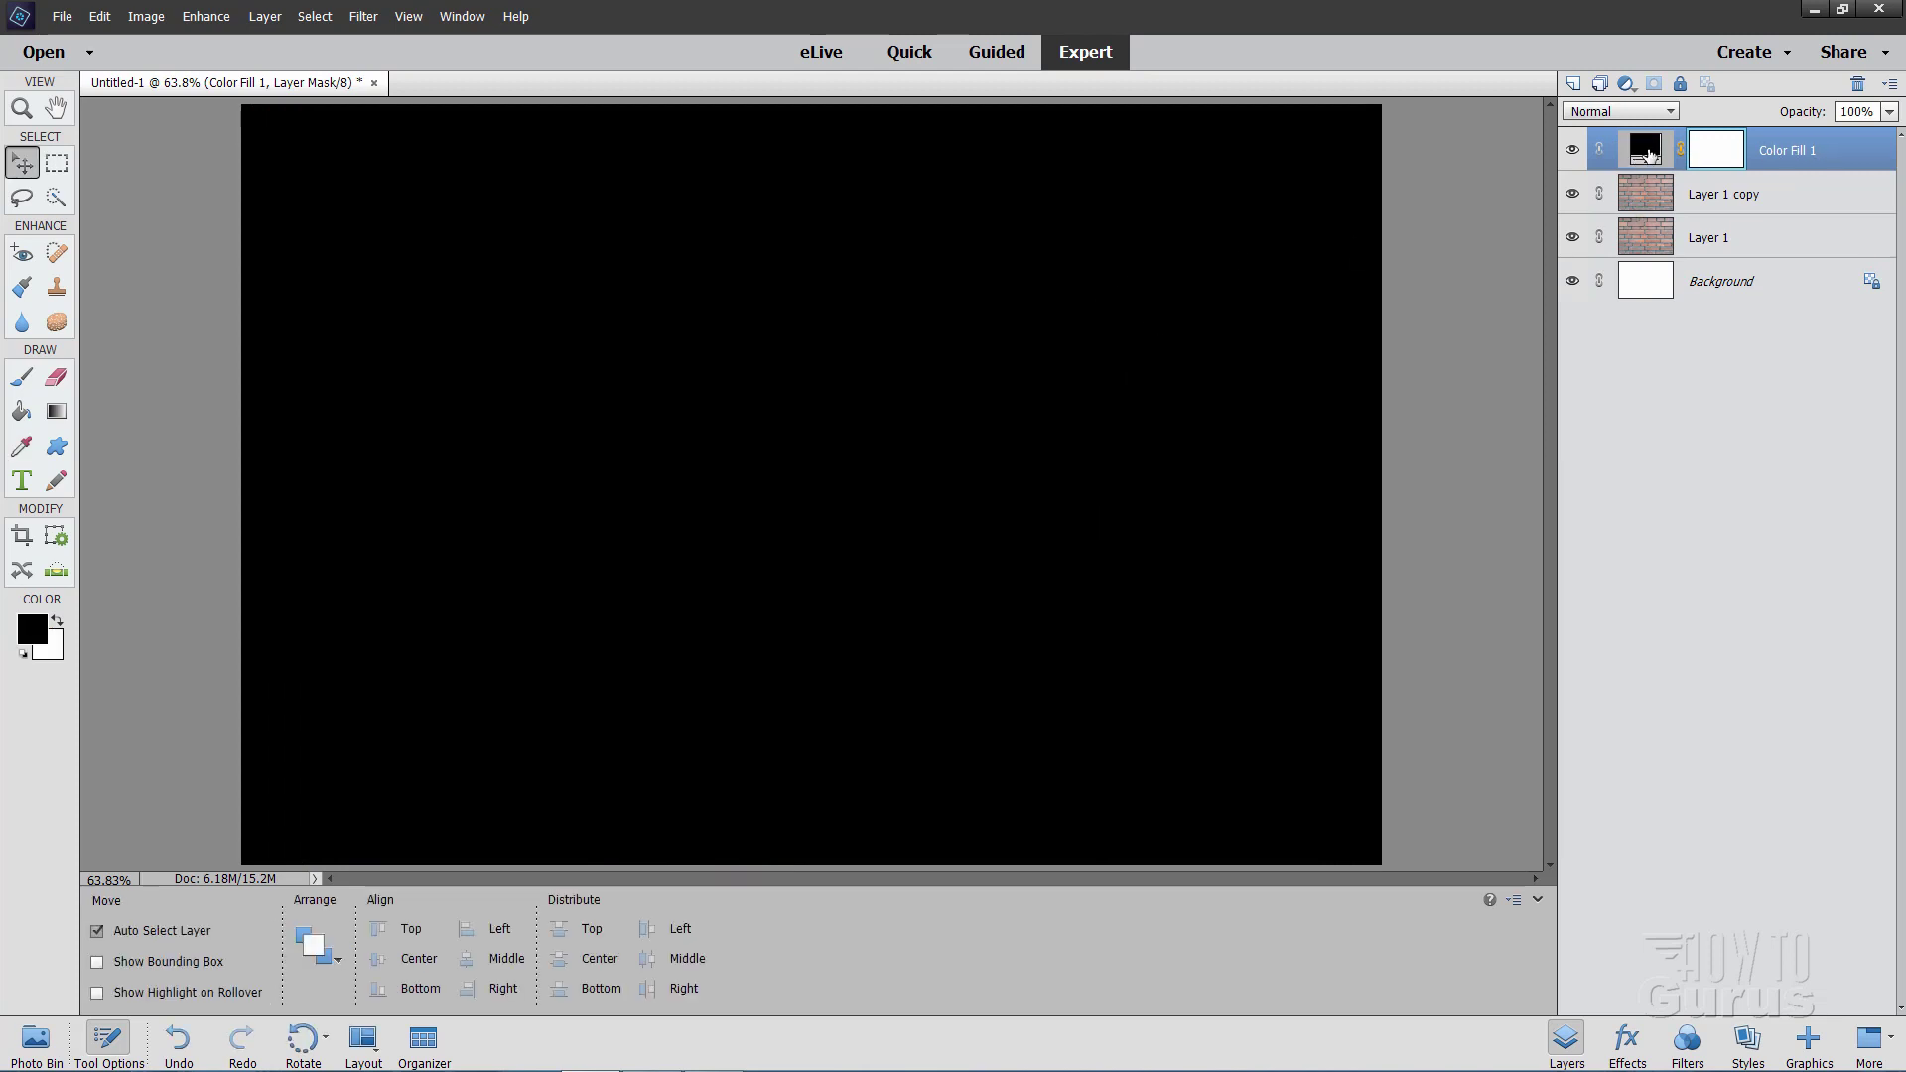
click(1849, 111)
text(40)
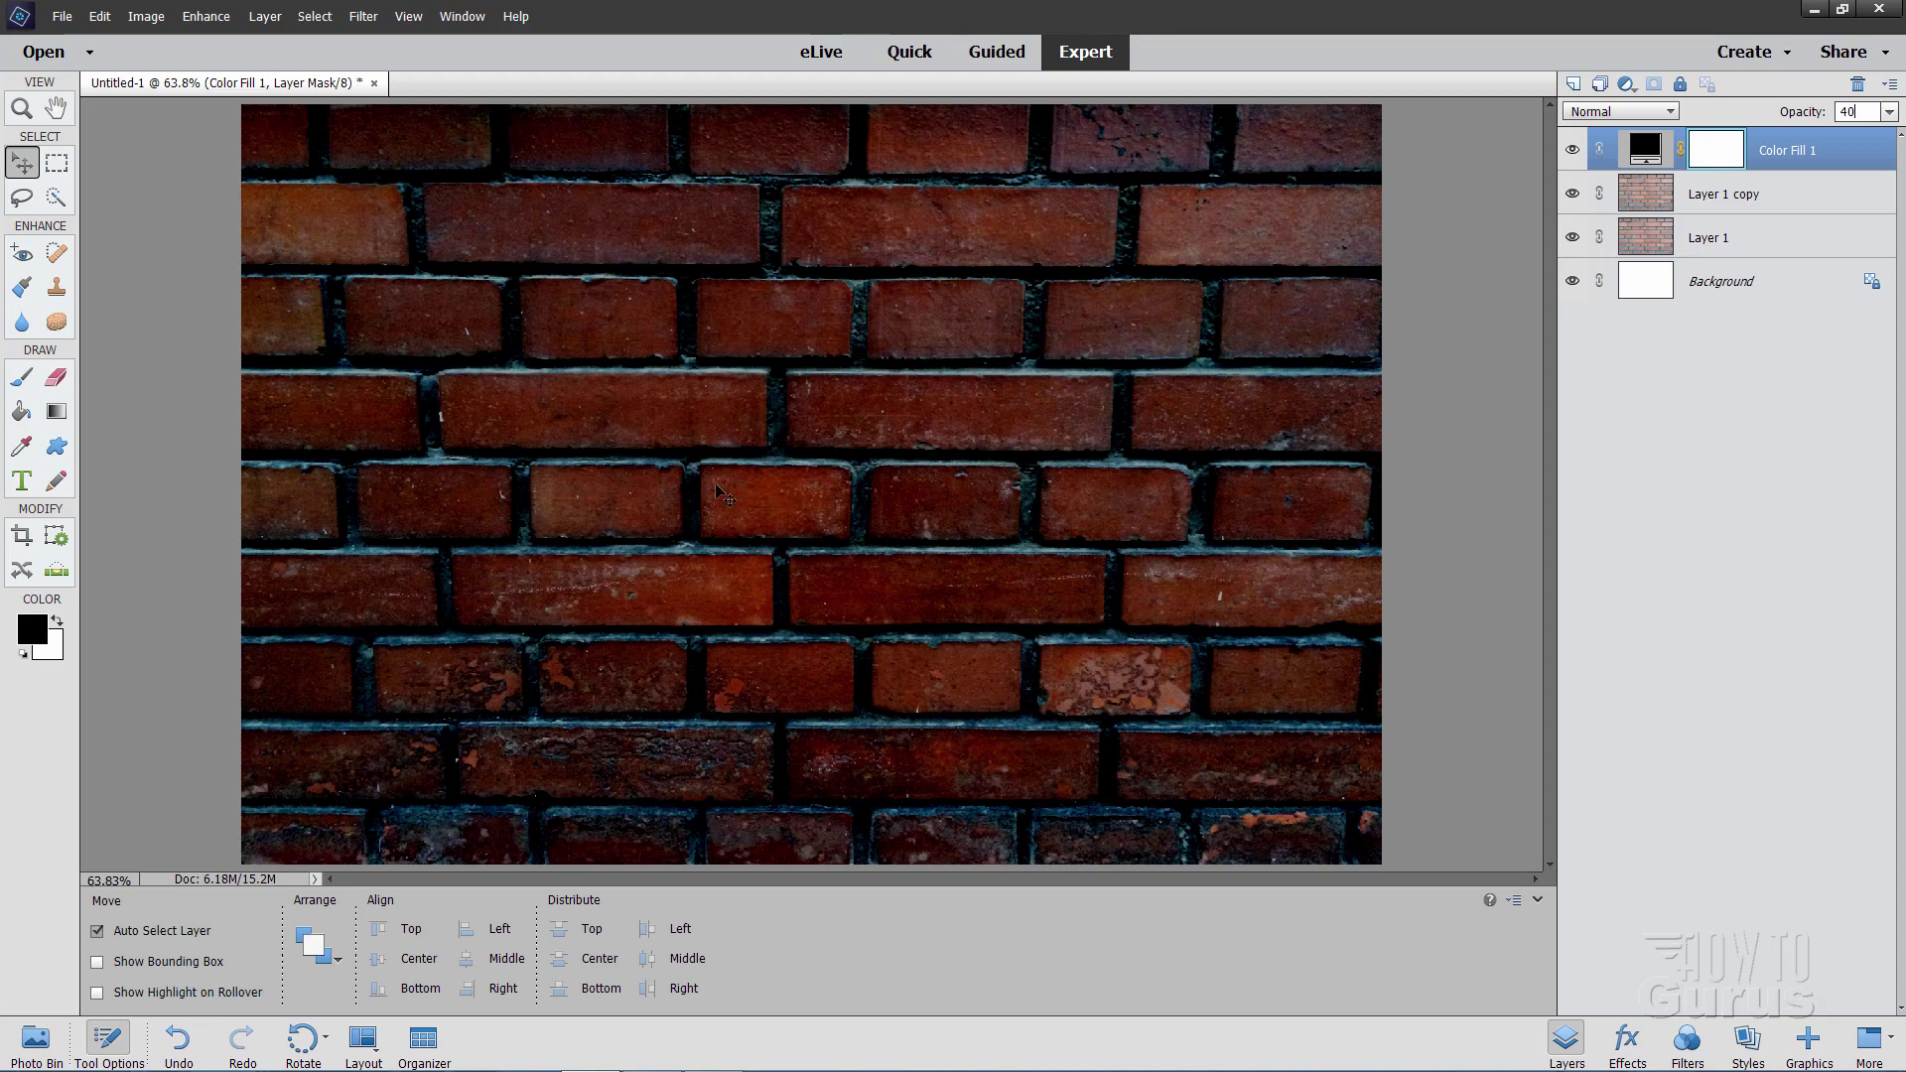
Step: Apply a -100 Correct Camera Distortion vignette to Layer 1, comparing the preview before applying
click(1757, 245)
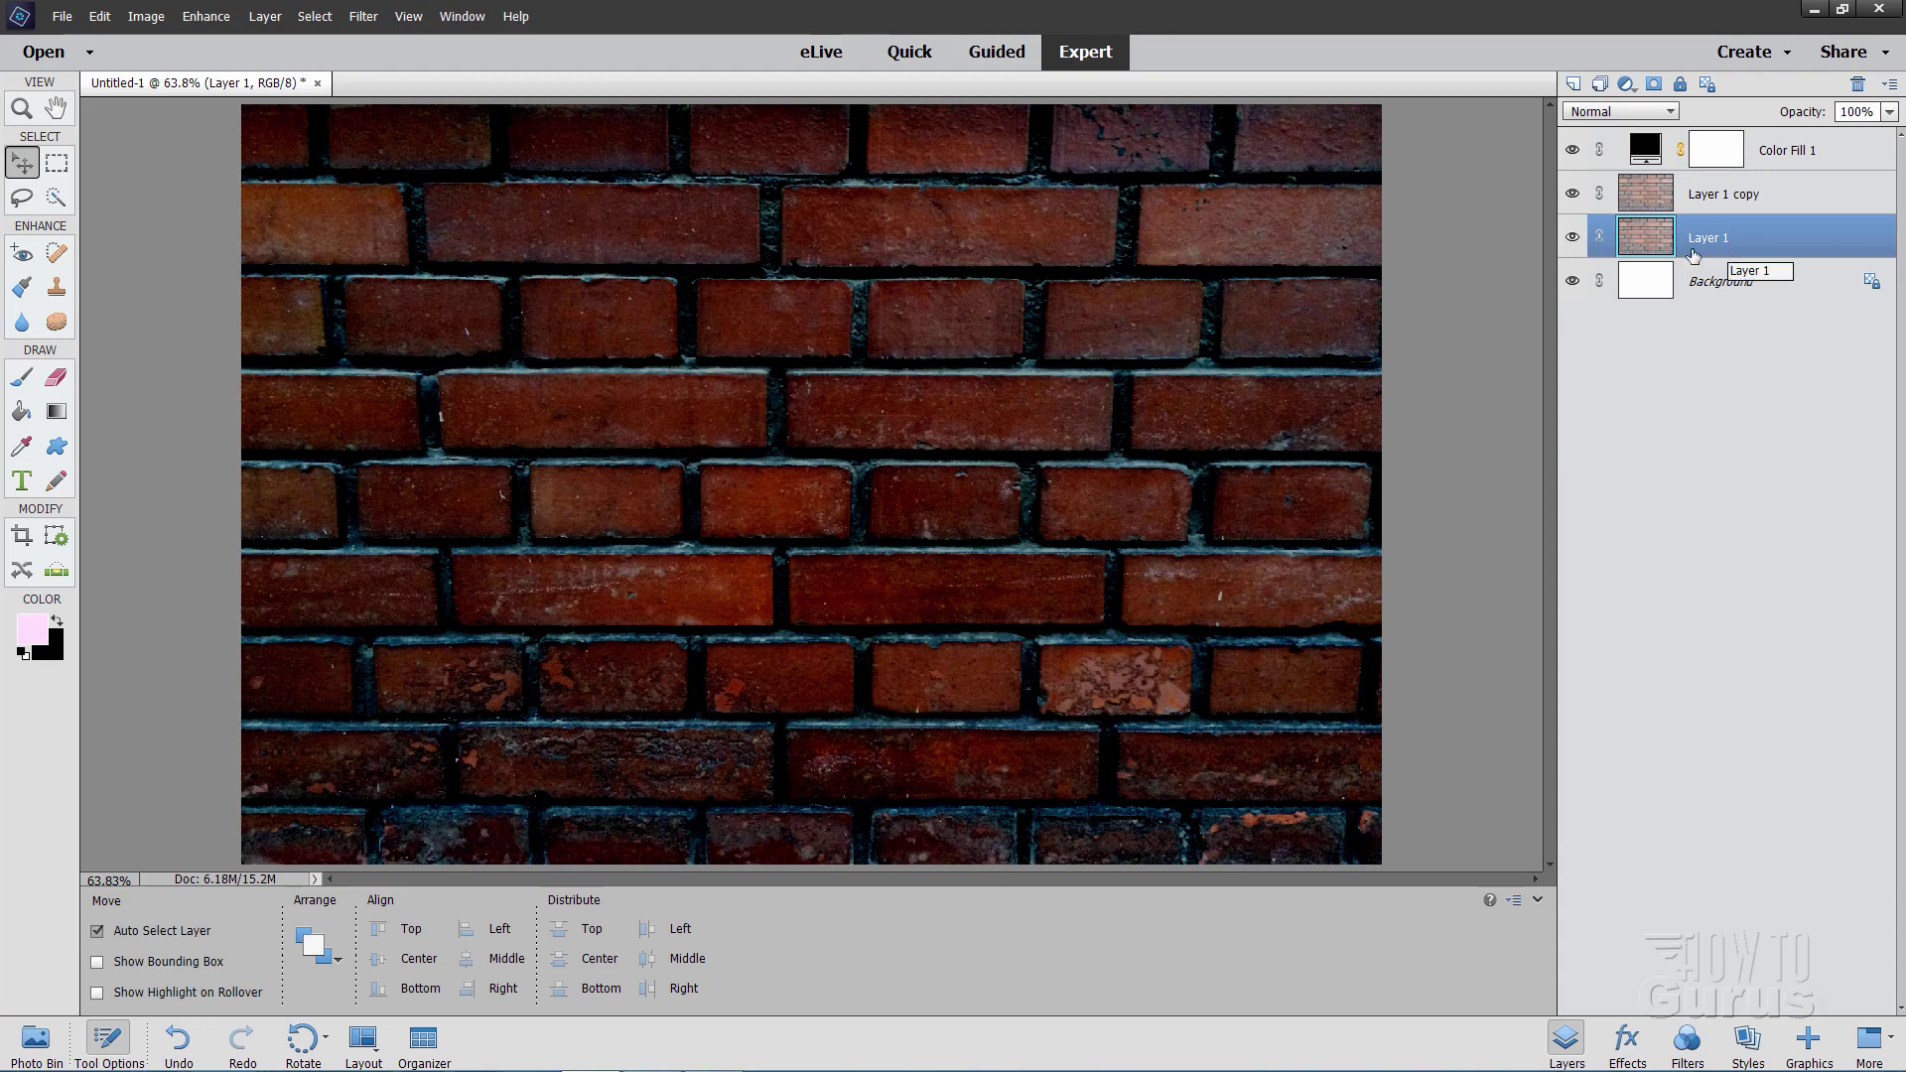
click(364, 17)
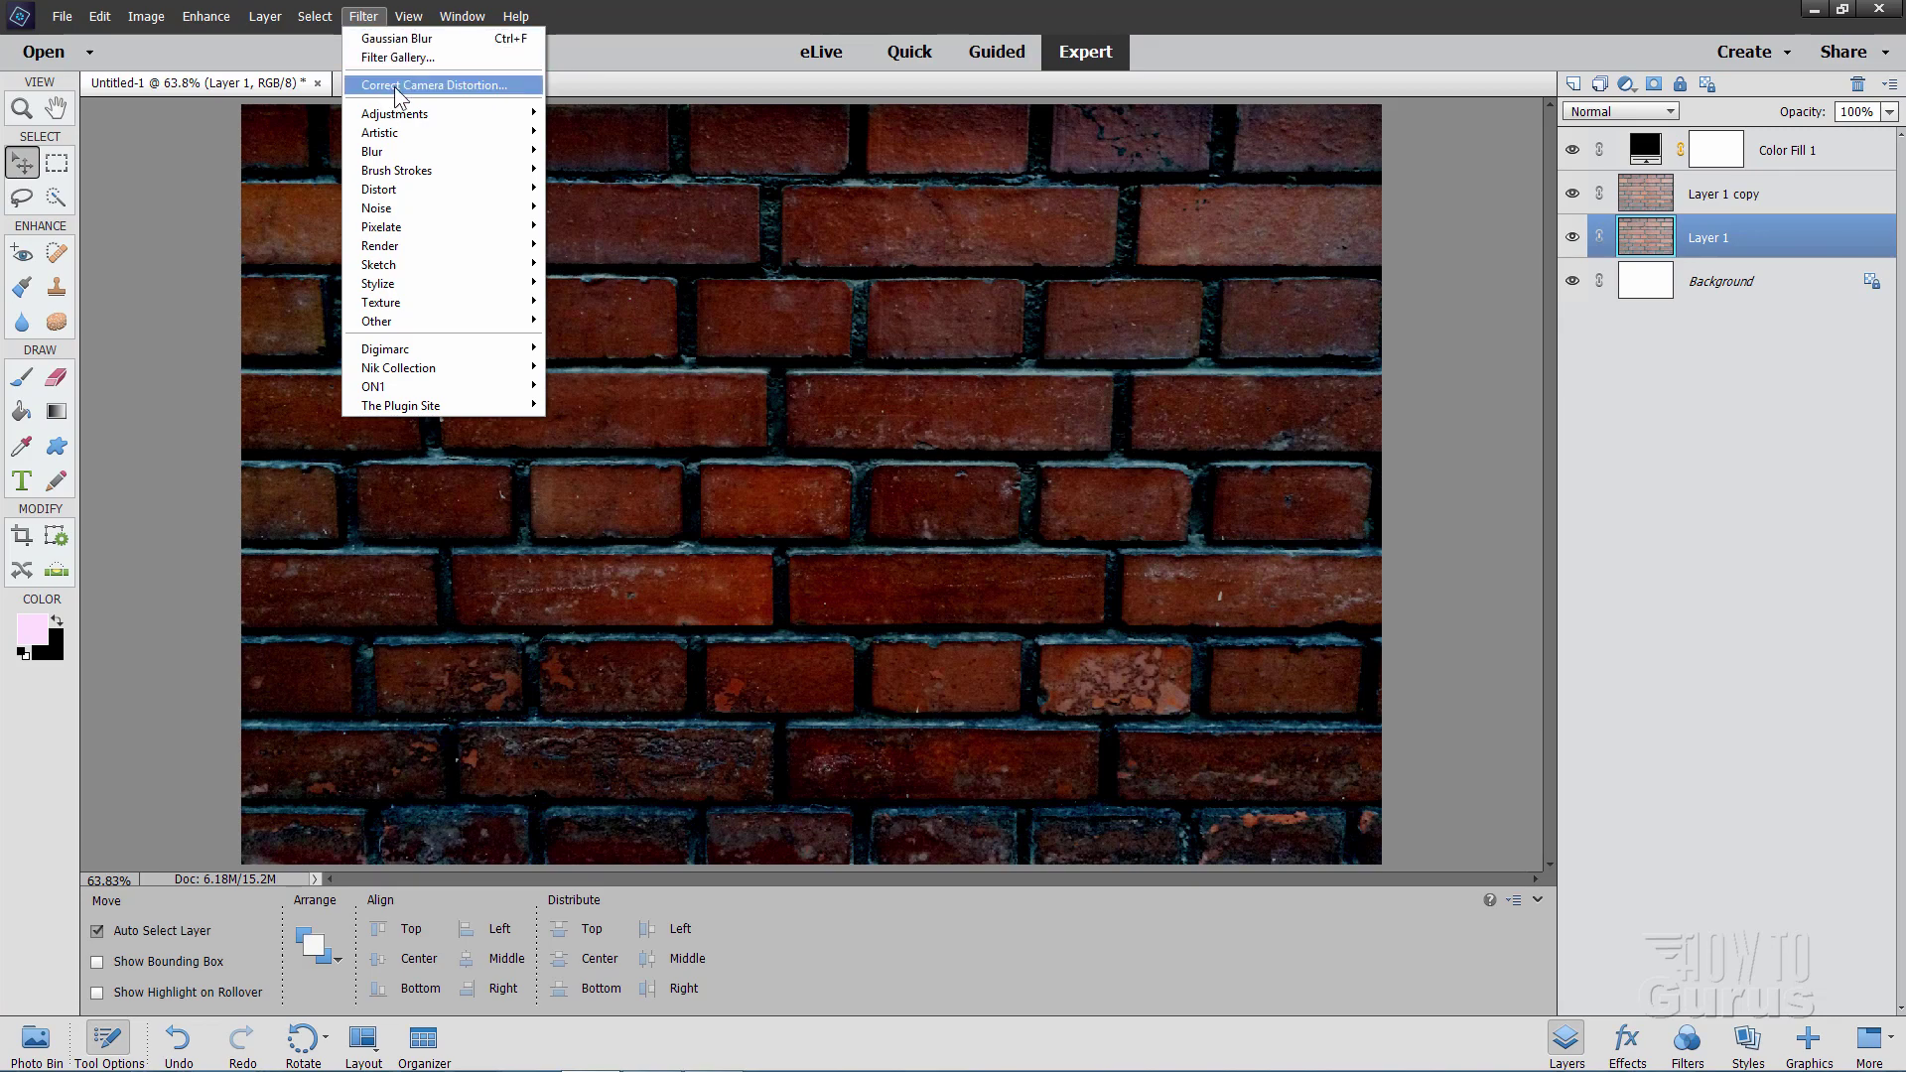
click(462, 85)
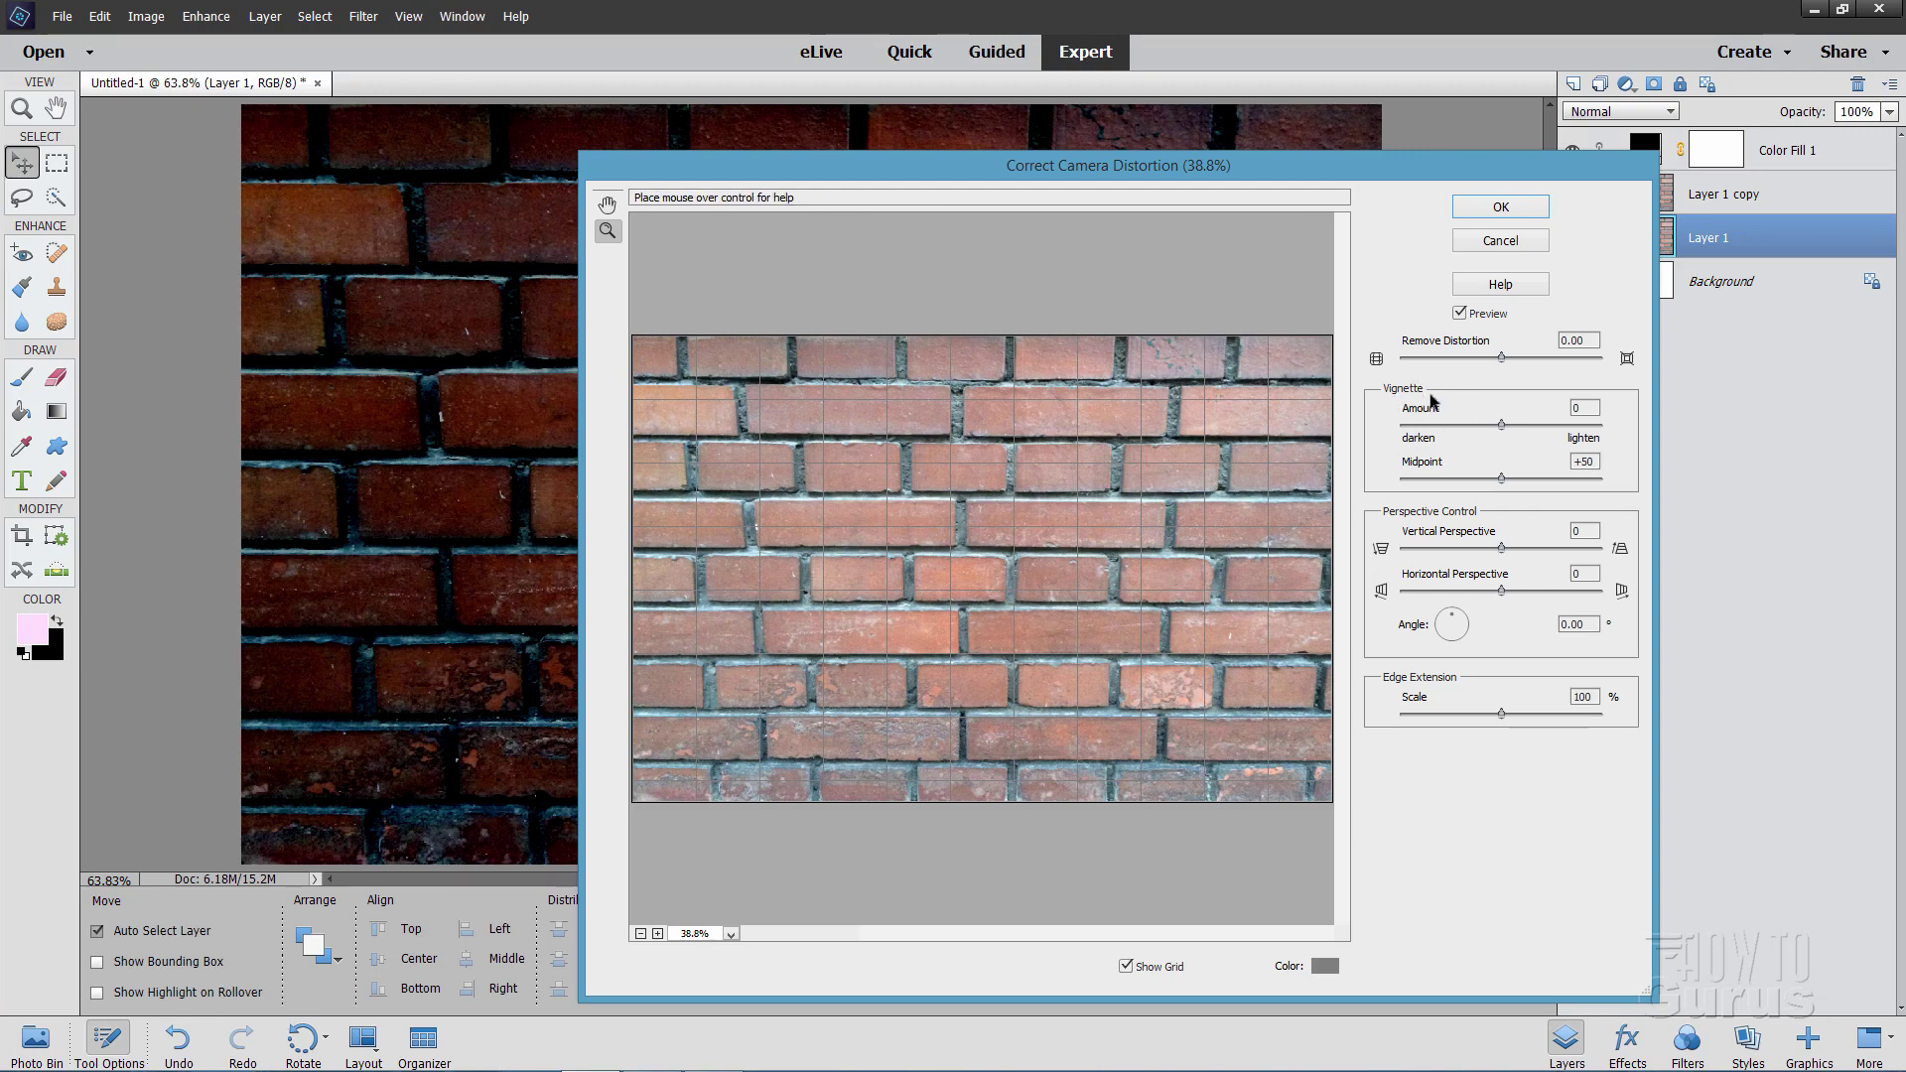
drag(1501, 424, 1360, 433)
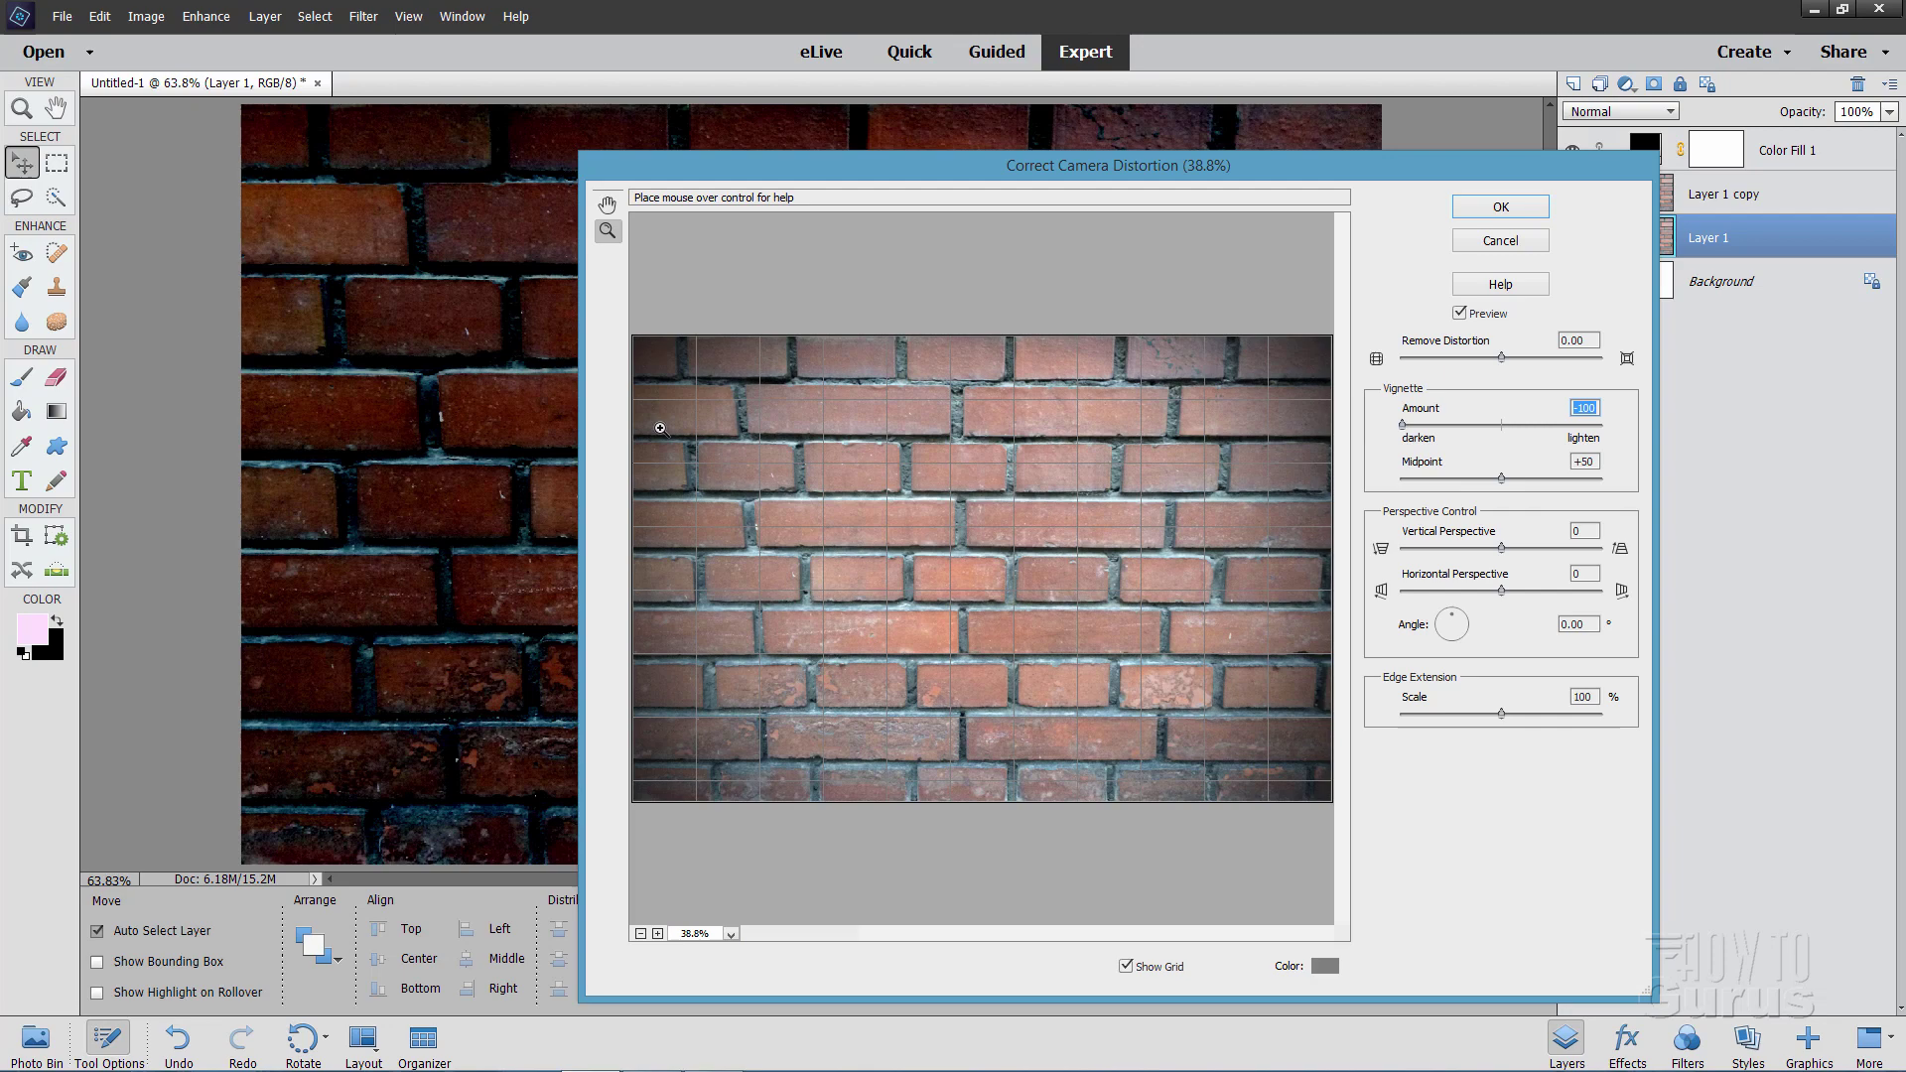
click(1461, 313)
click(1461, 313)
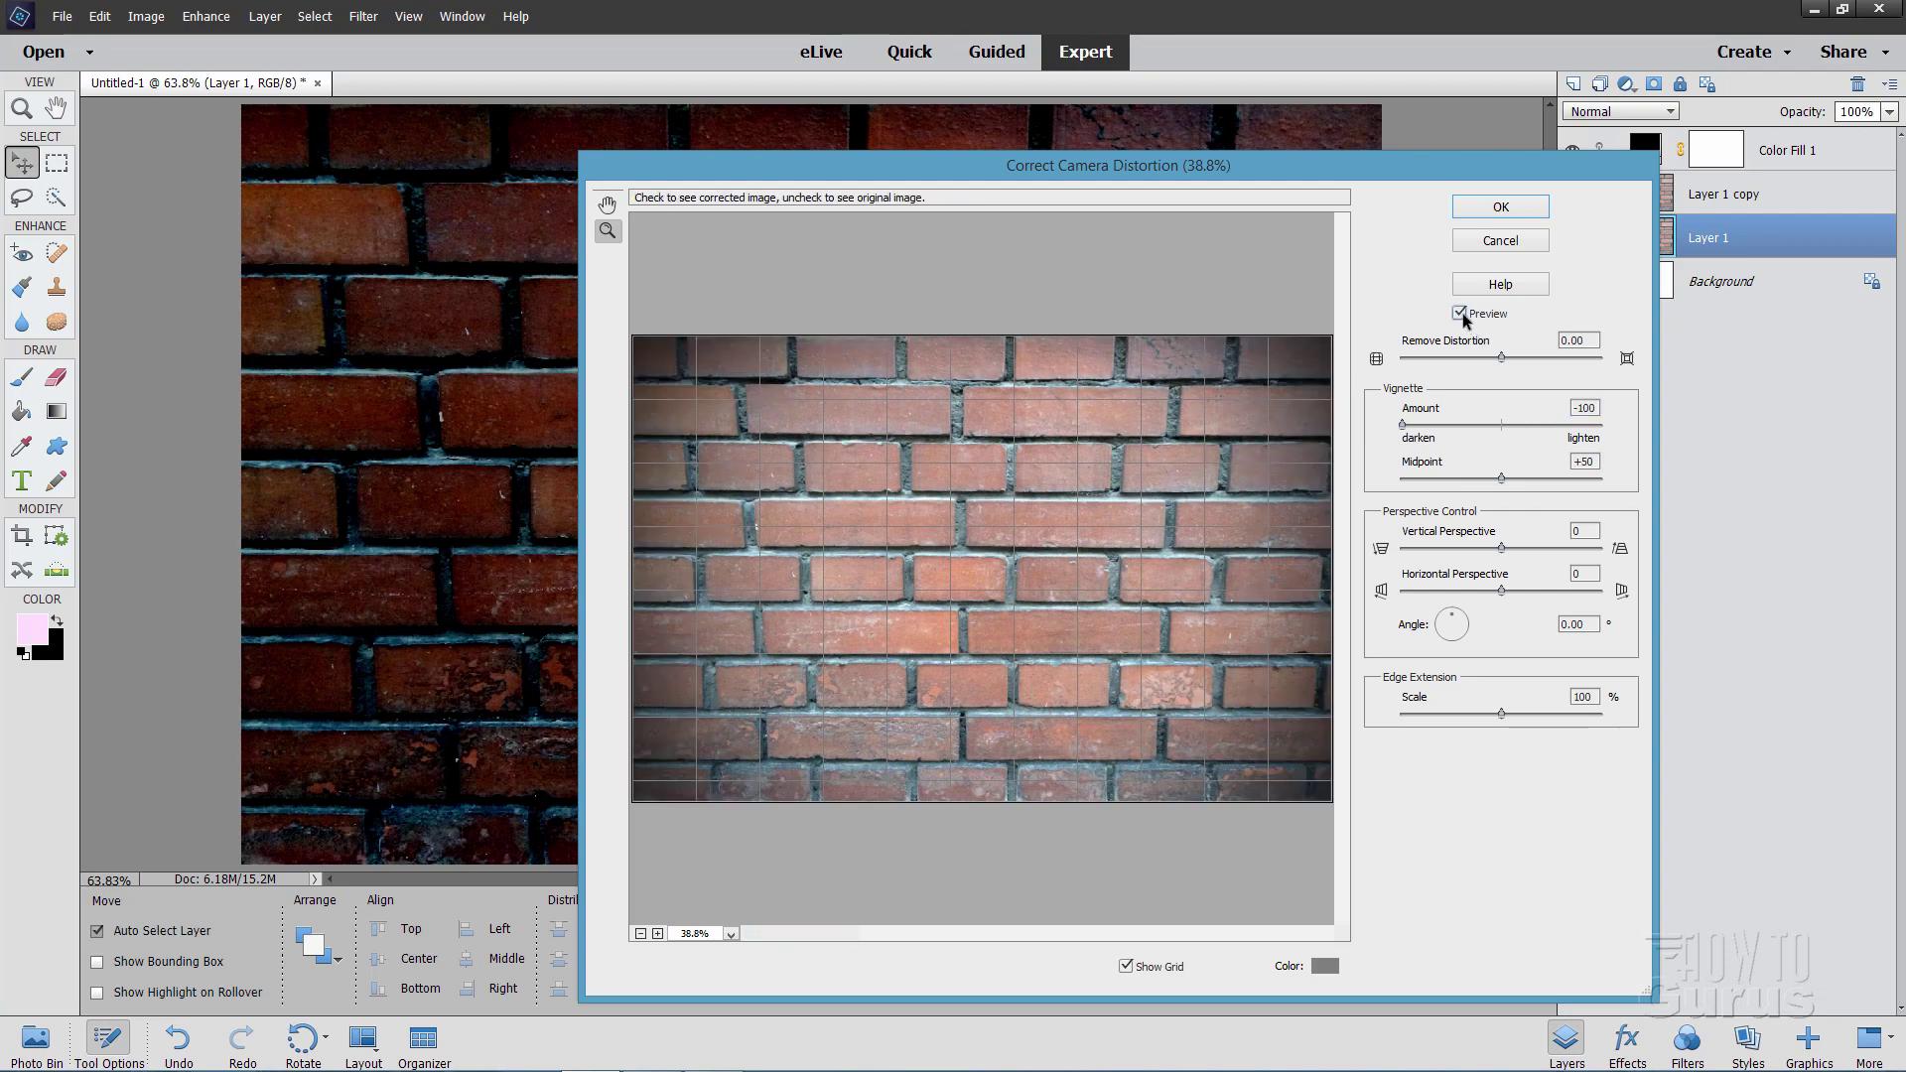
click(1460, 312)
click(1461, 313)
click(1461, 313)
click(1460, 313)
click(1477, 206)
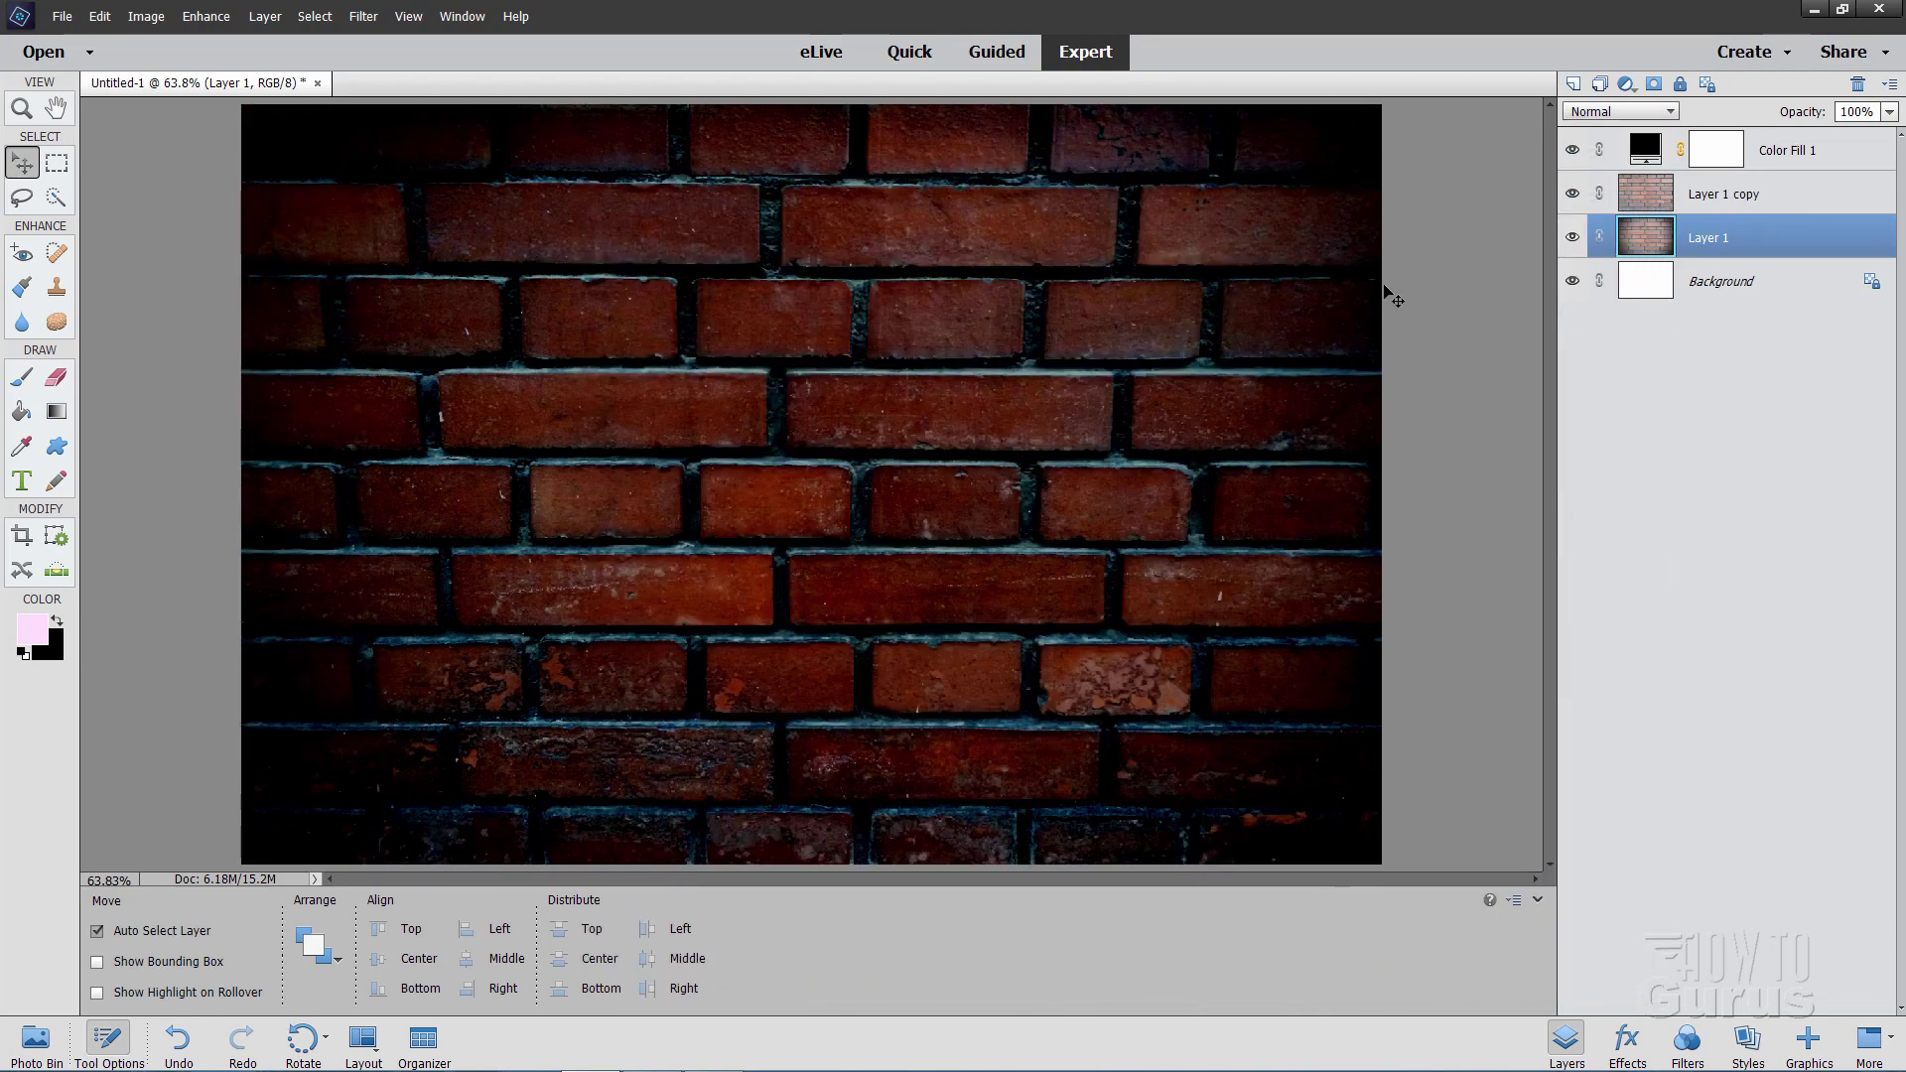
Step: Add an empty Layer 2 above Color Fill 1 and reset default colours
click(1786, 157)
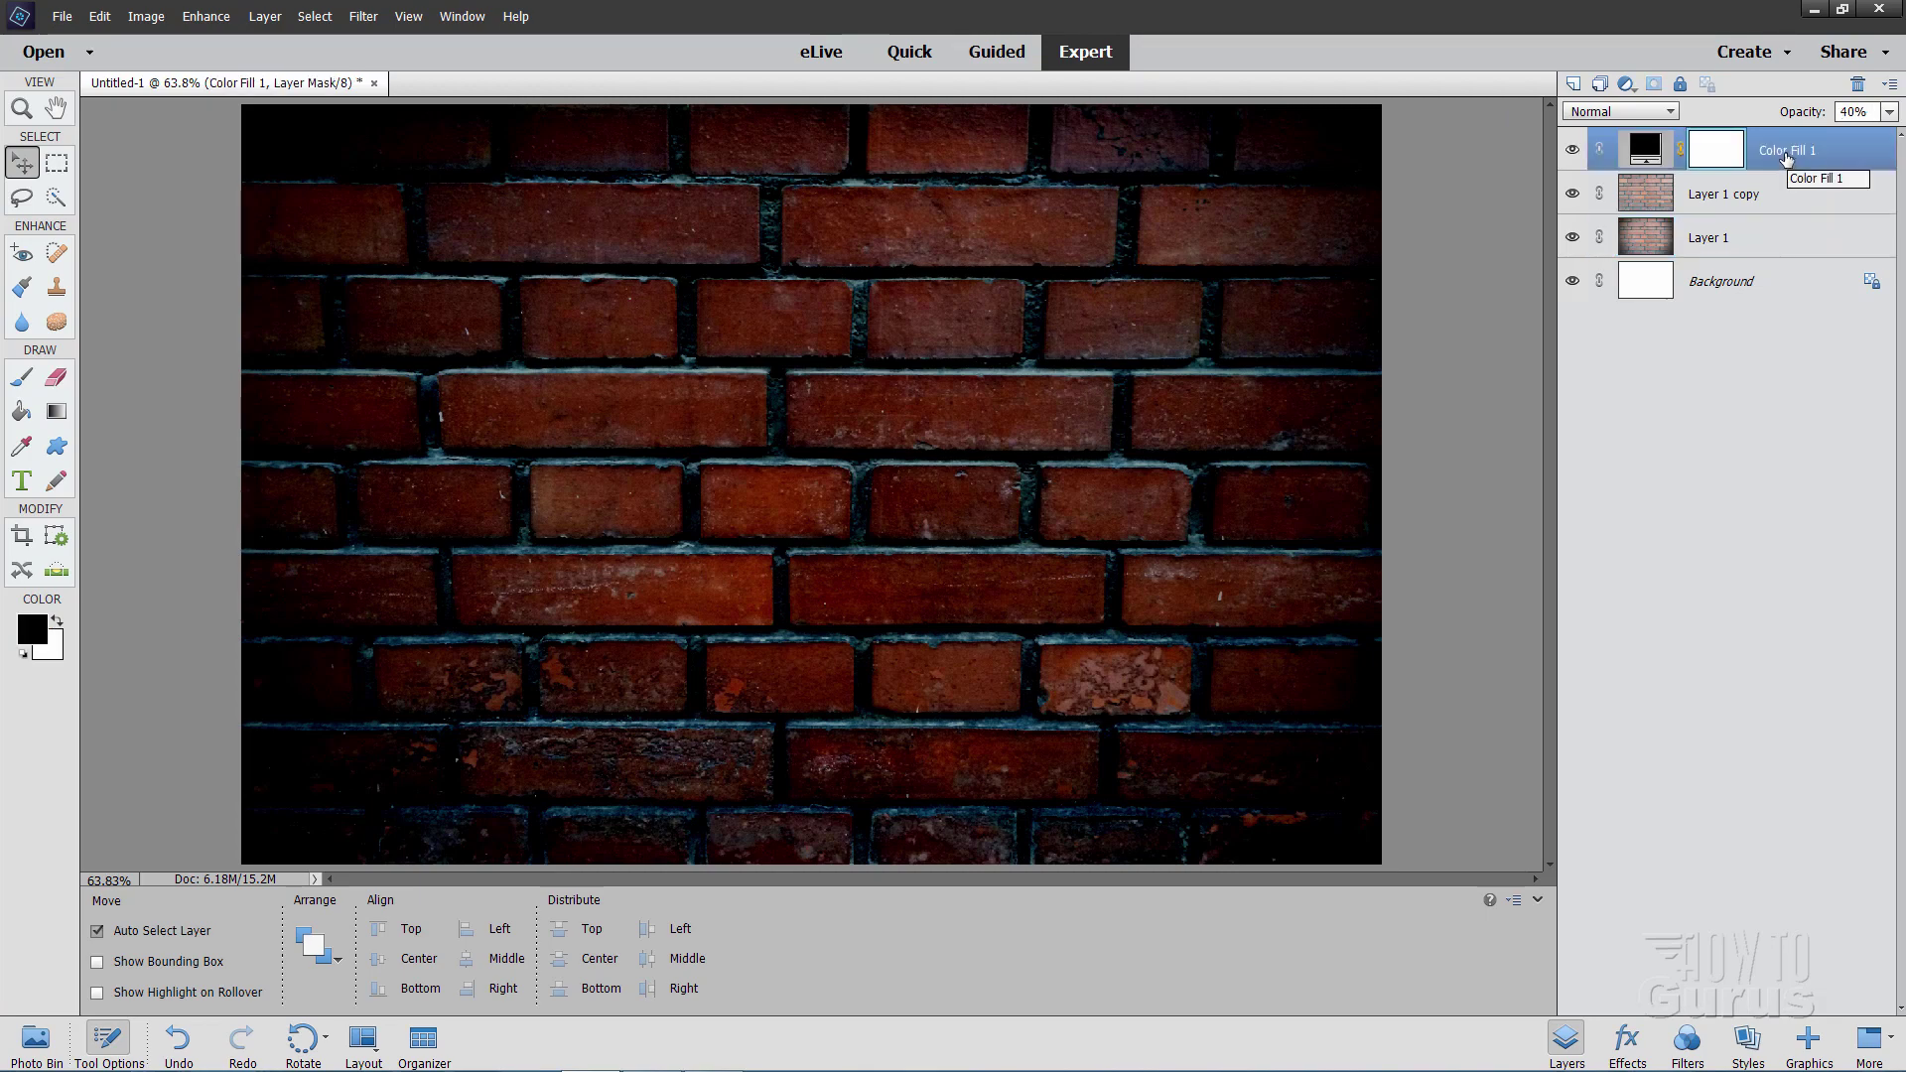
click(1573, 88)
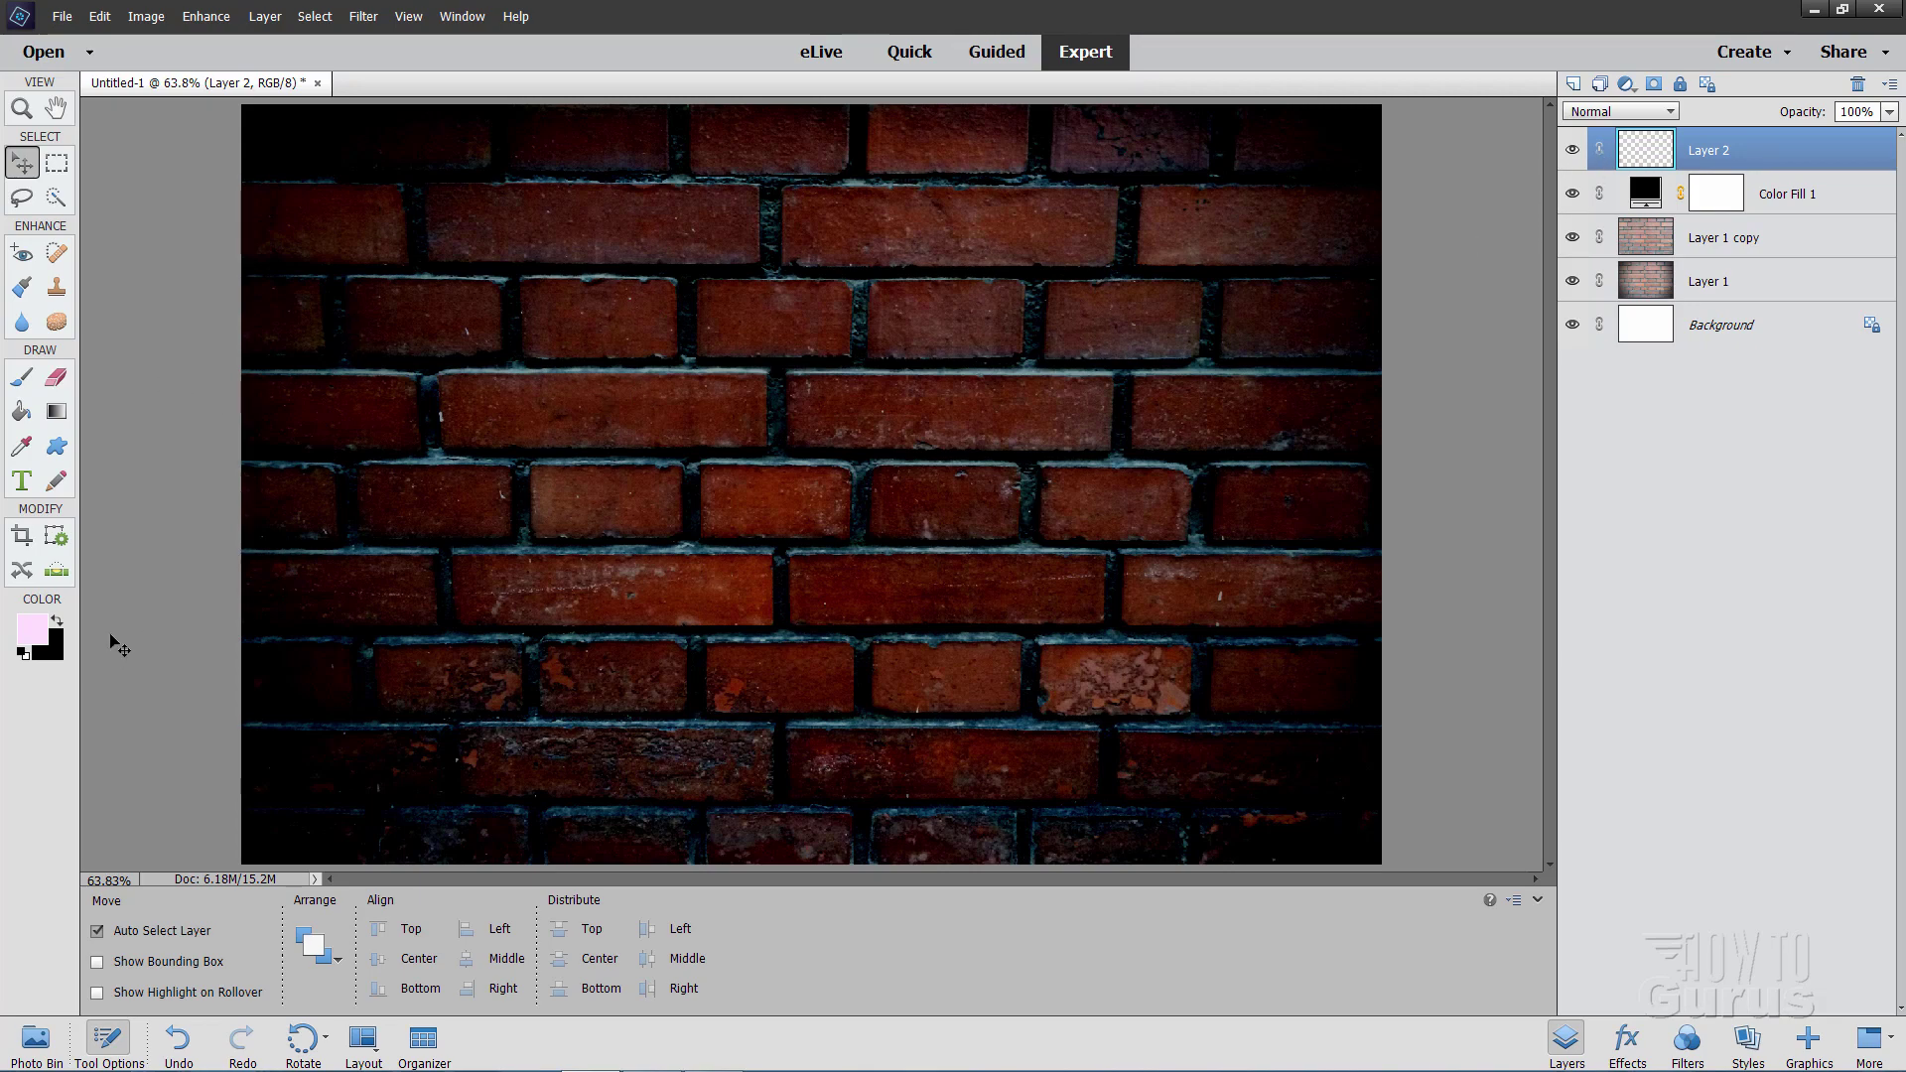
click(22, 656)
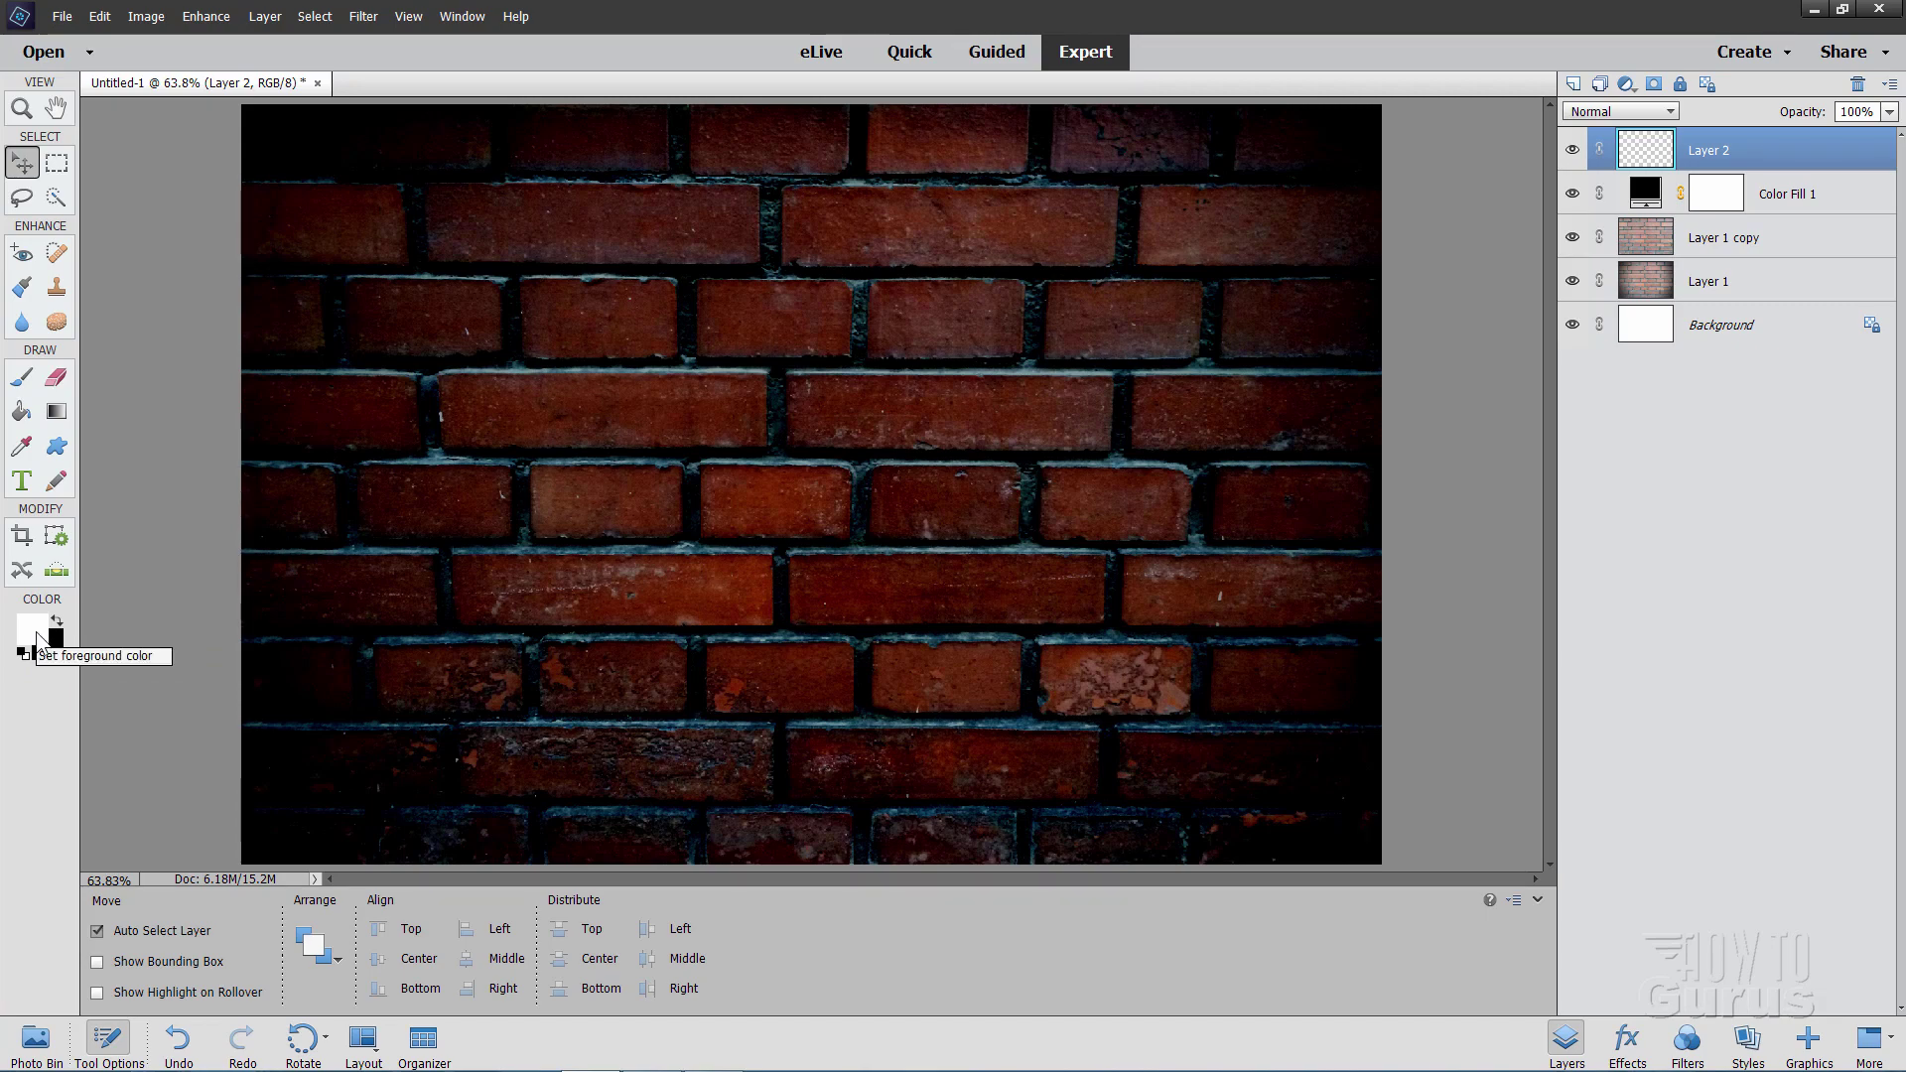
Step: Set the Type tool to white Times New Roman Regular, 120 pt, 110 leading, centred
click(23, 481)
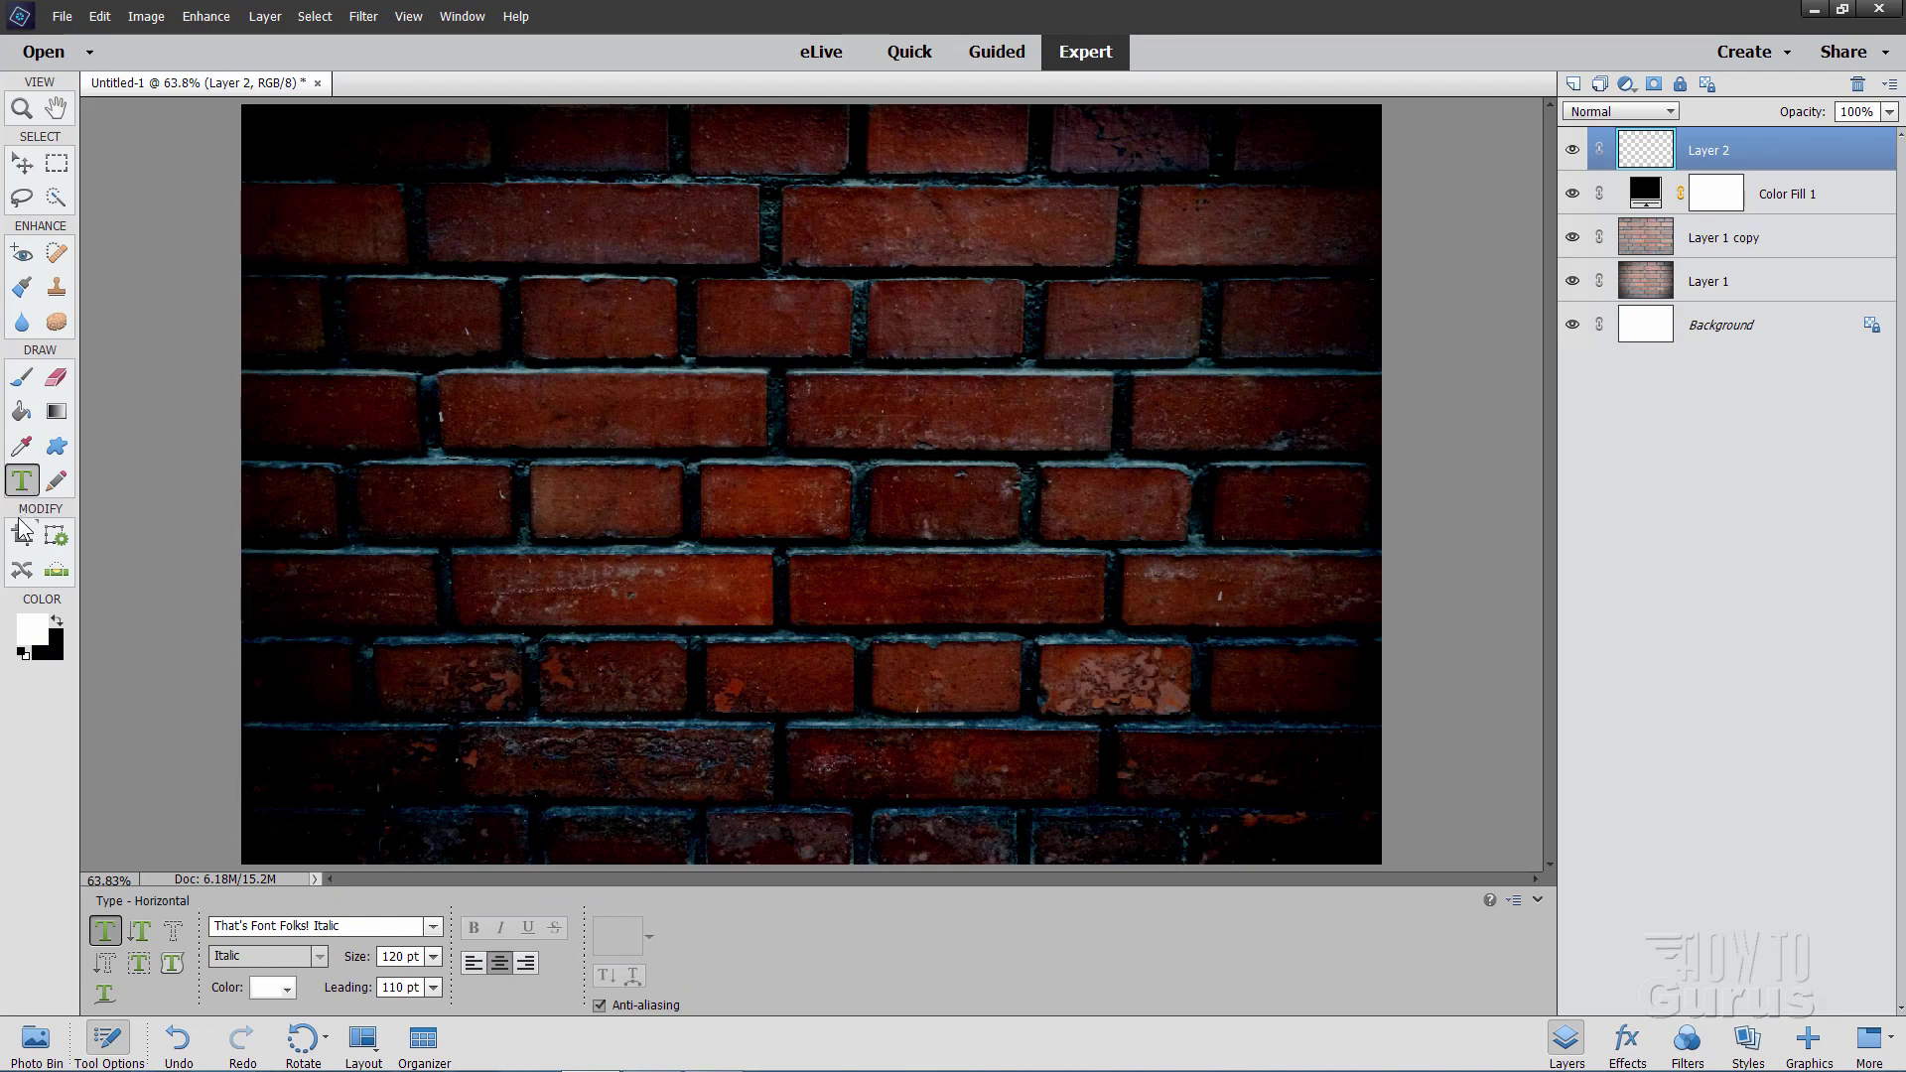
click(289, 992)
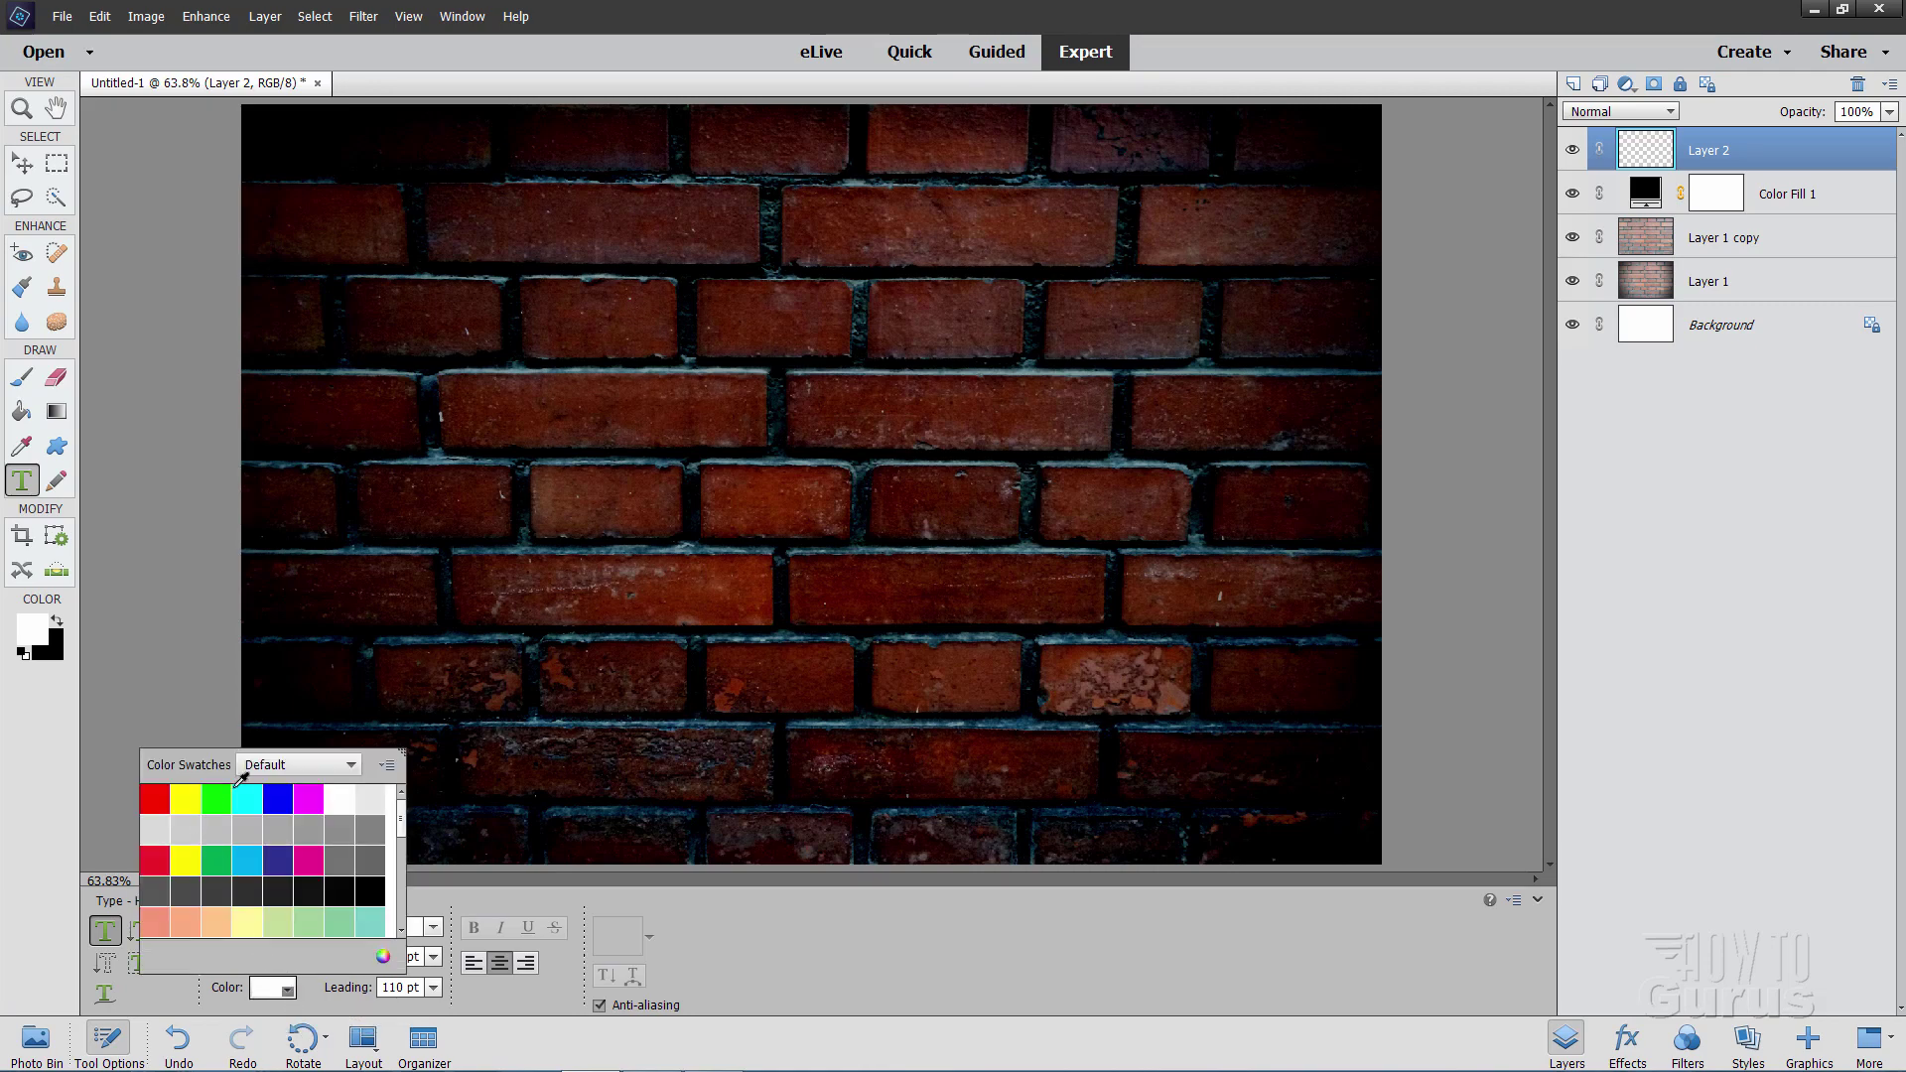
click(338, 799)
click(717, 939)
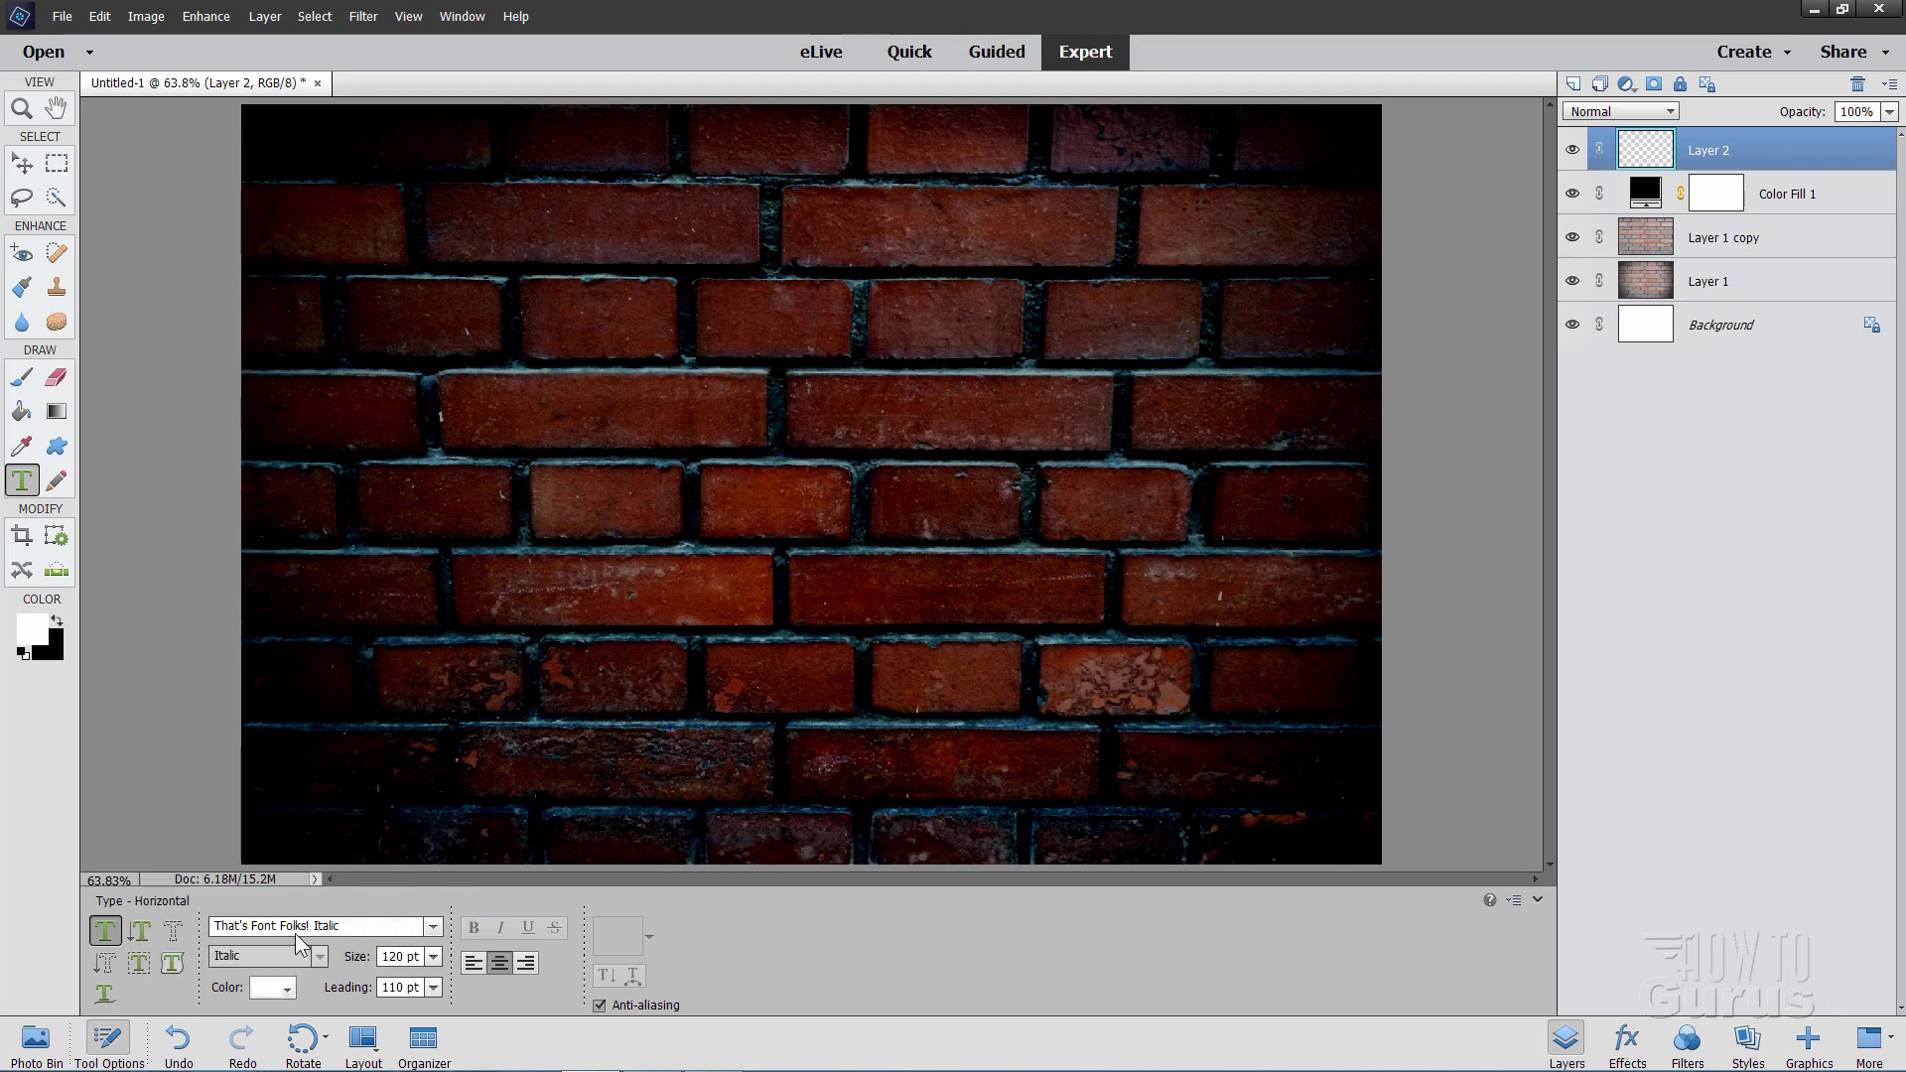
click(433, 927)
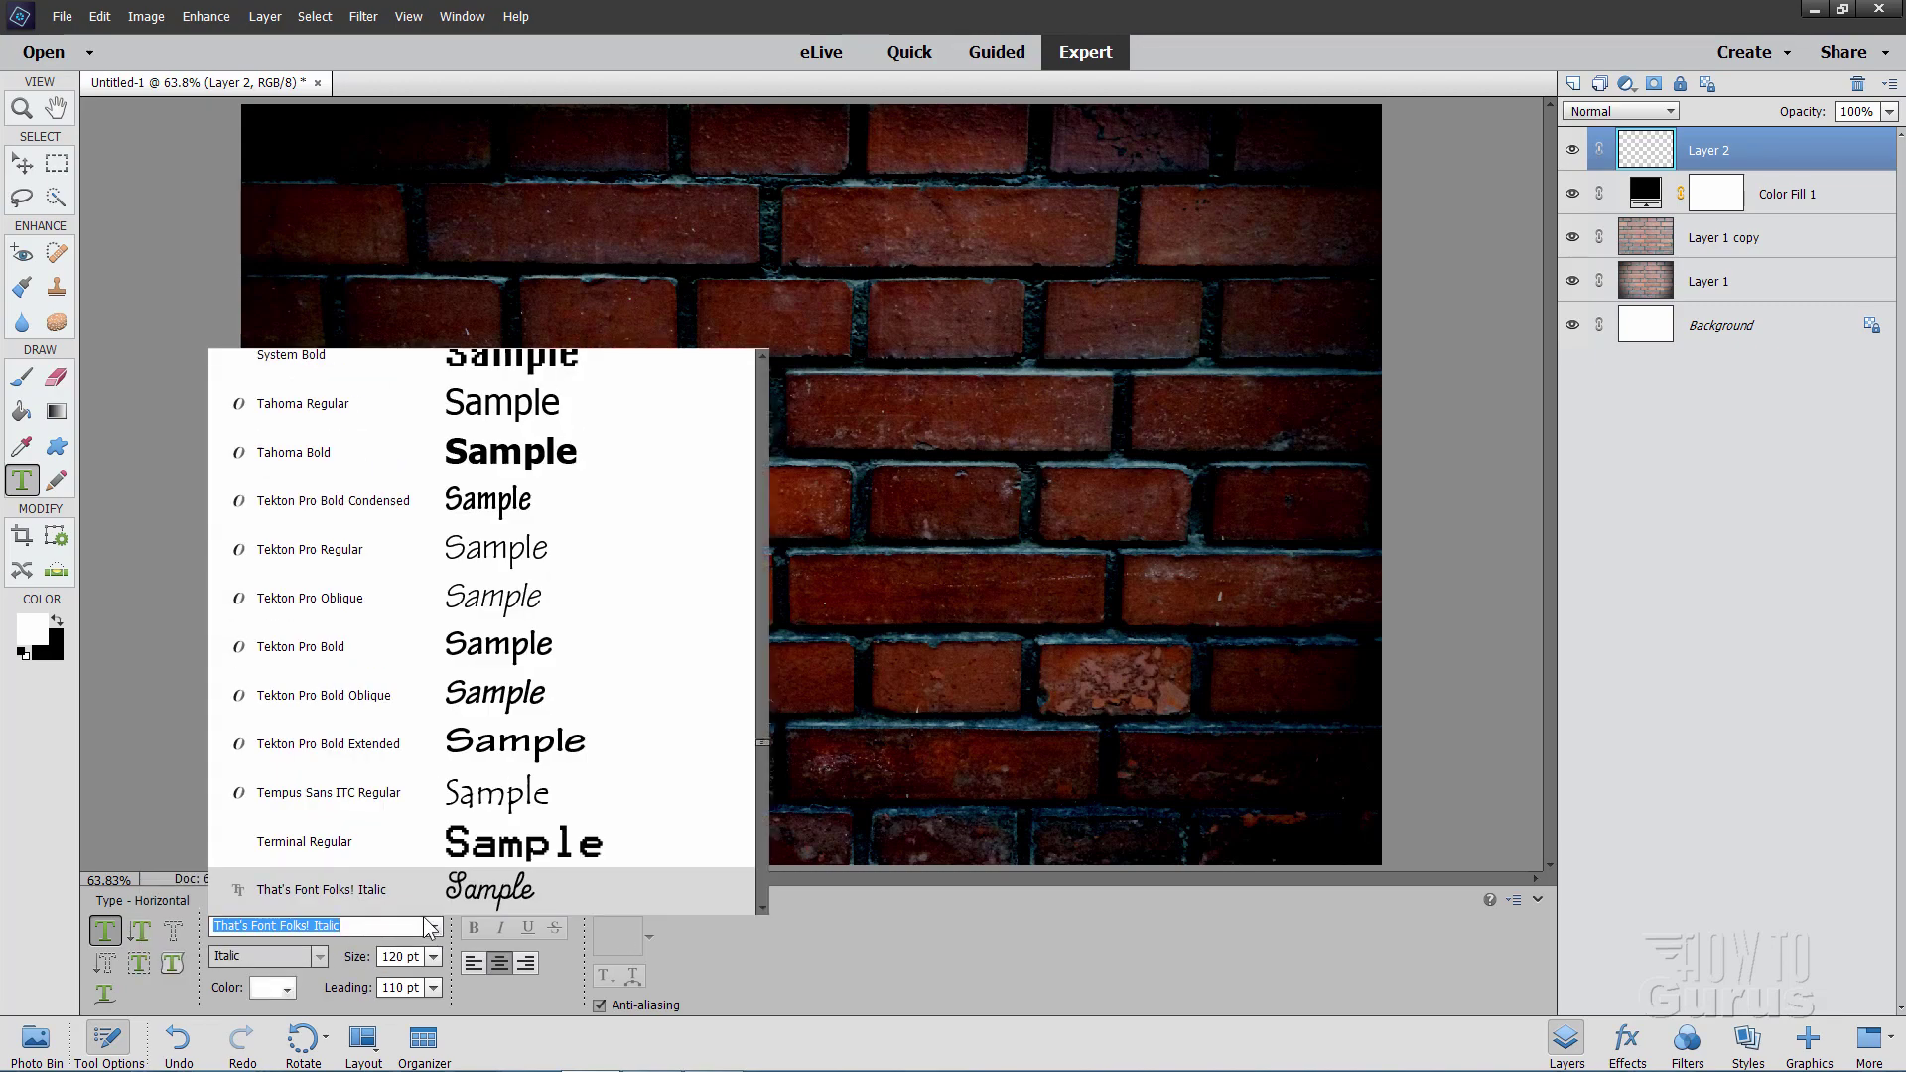
scroll(372, 709, down, 3)
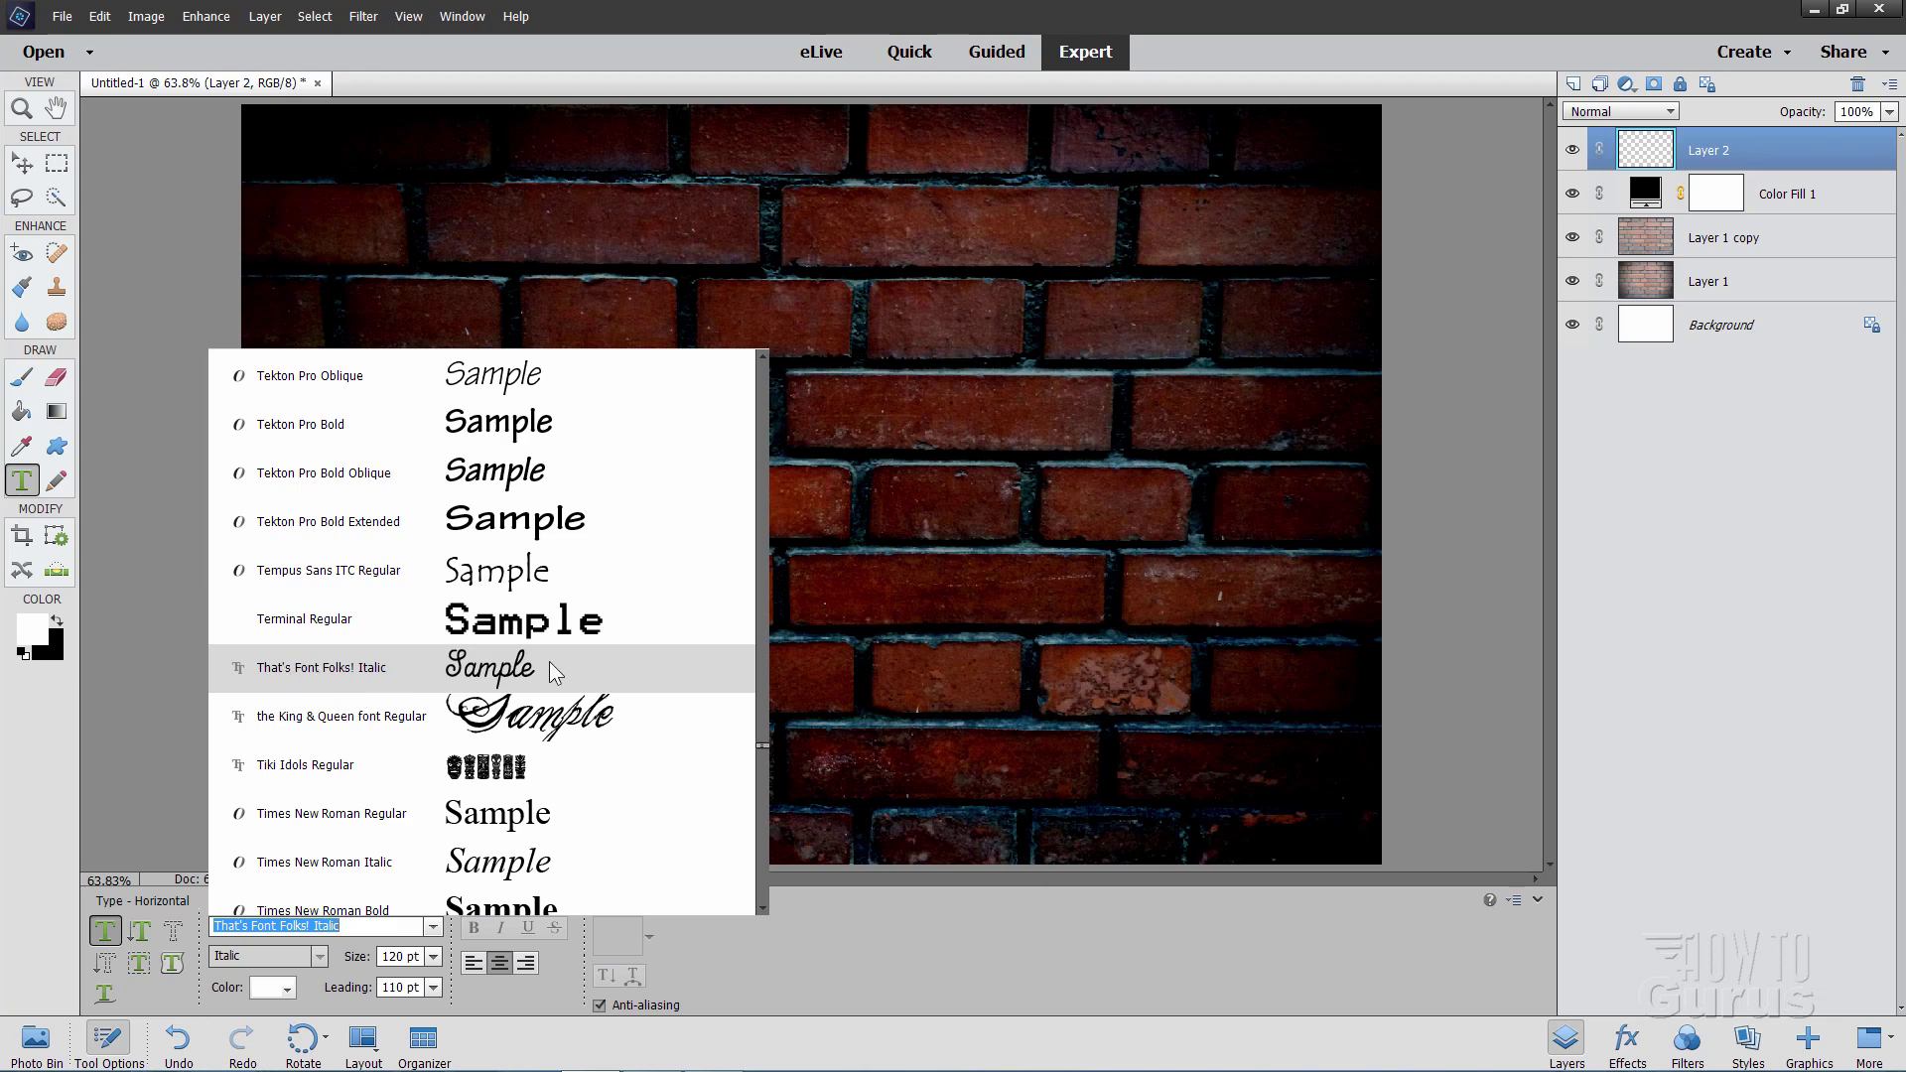
click(496, 813)
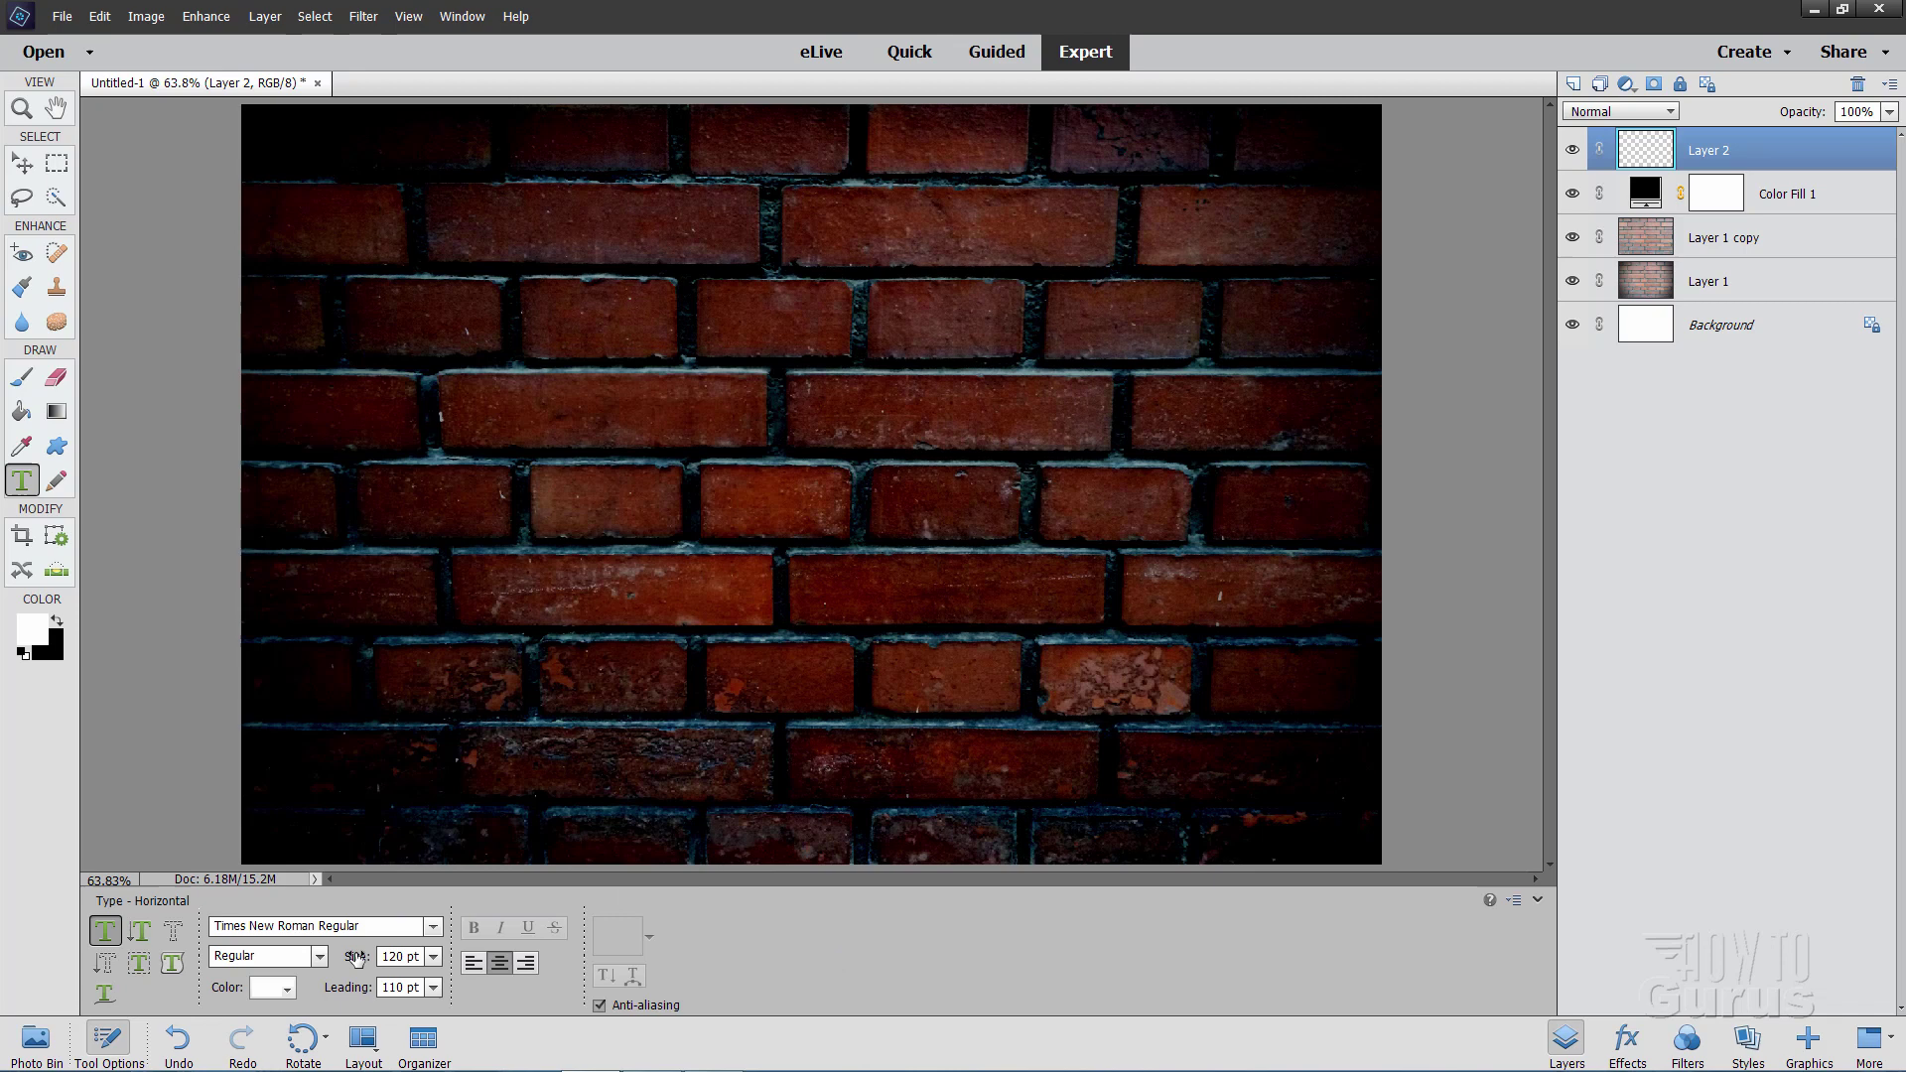
click(411, 956)
click(406, 984)
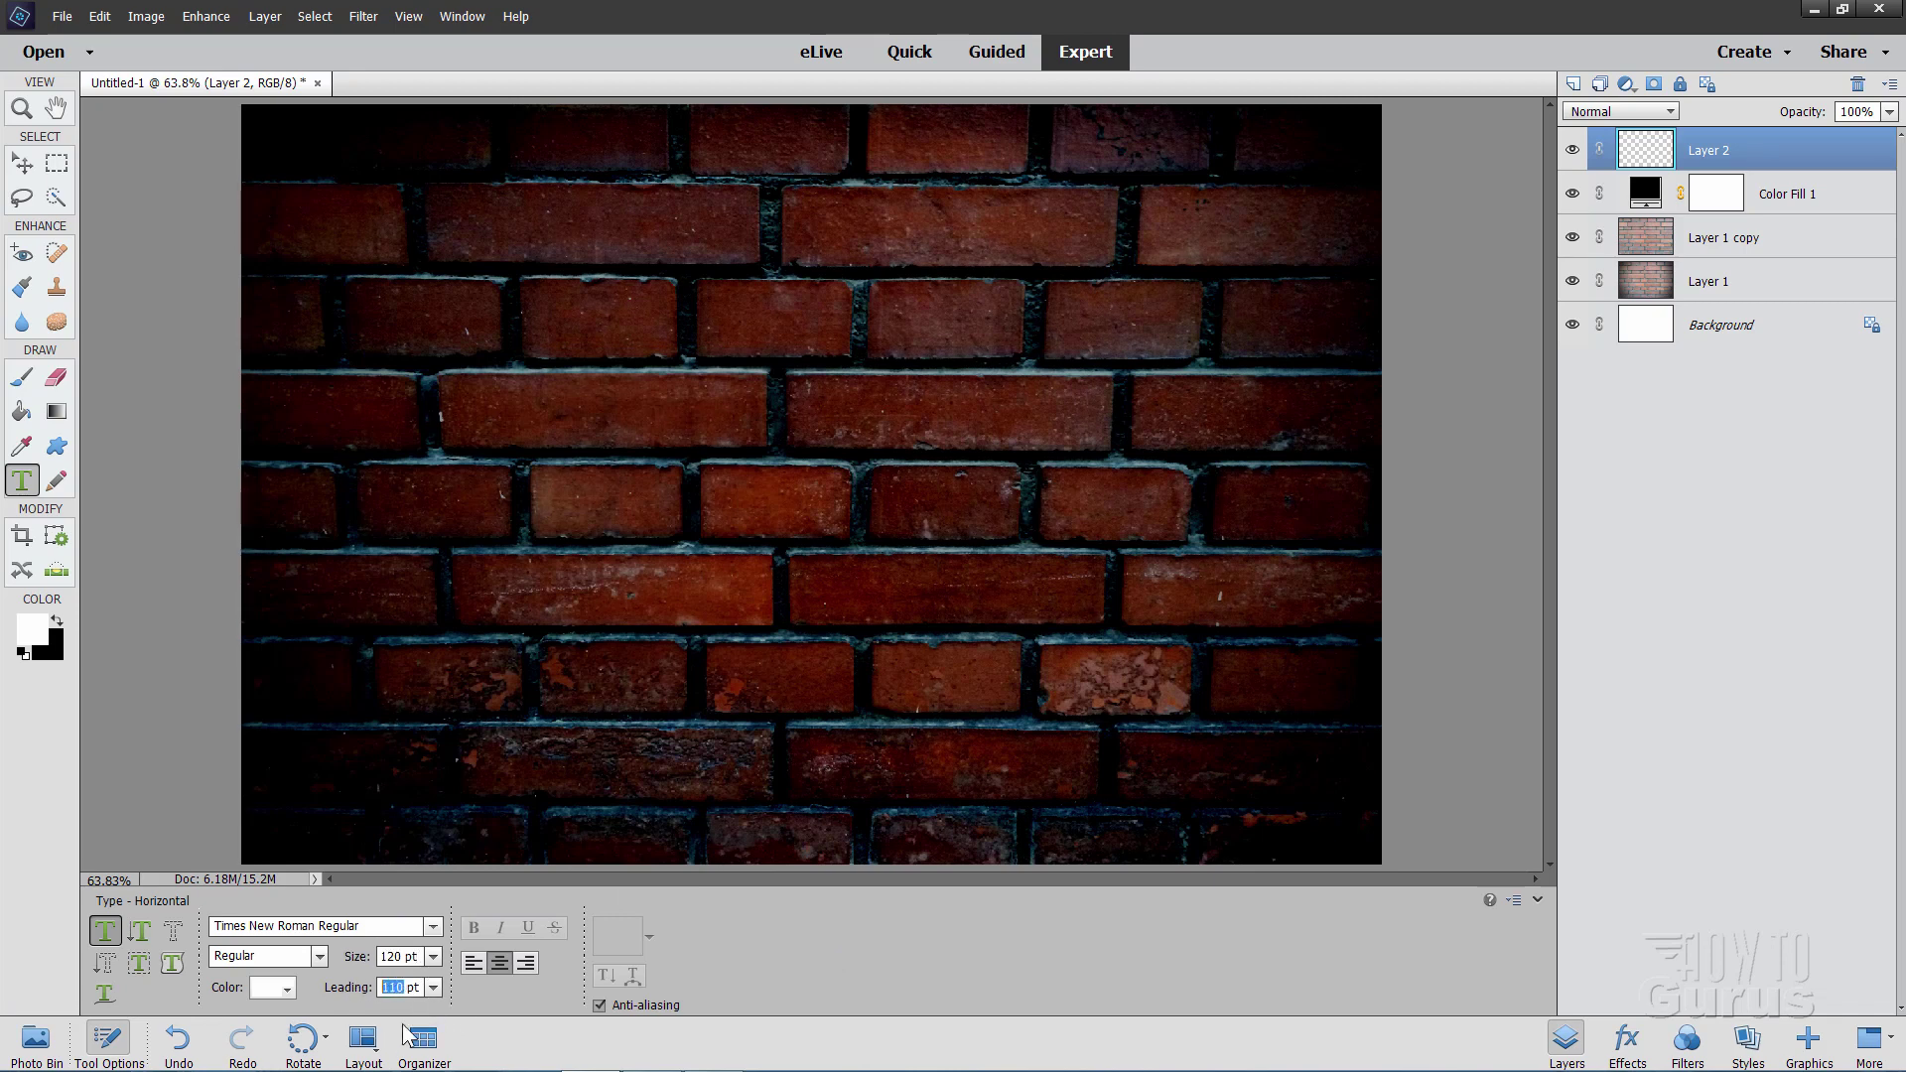
click(500, 963)
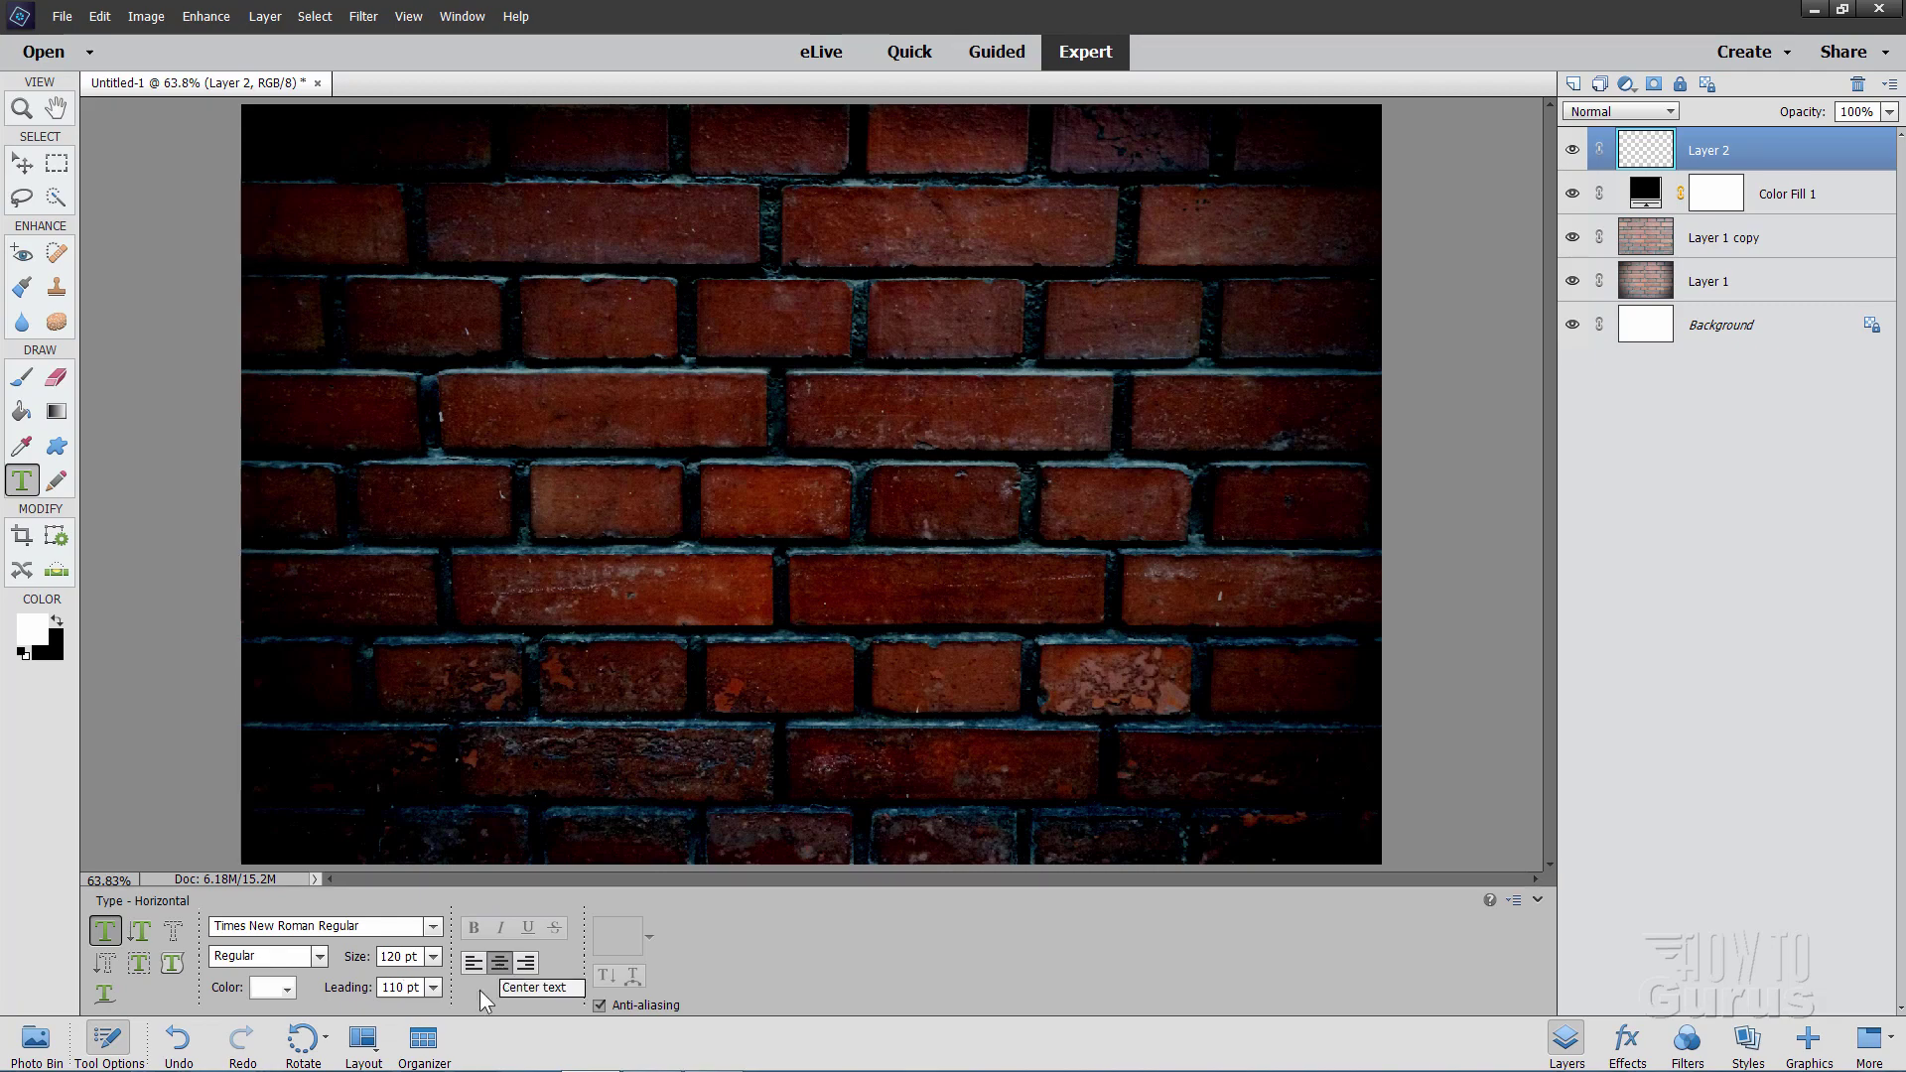
Step: Type 'Dance' and 'Studio' on two lines and select both lines
click(781, 339)
text(Dance)
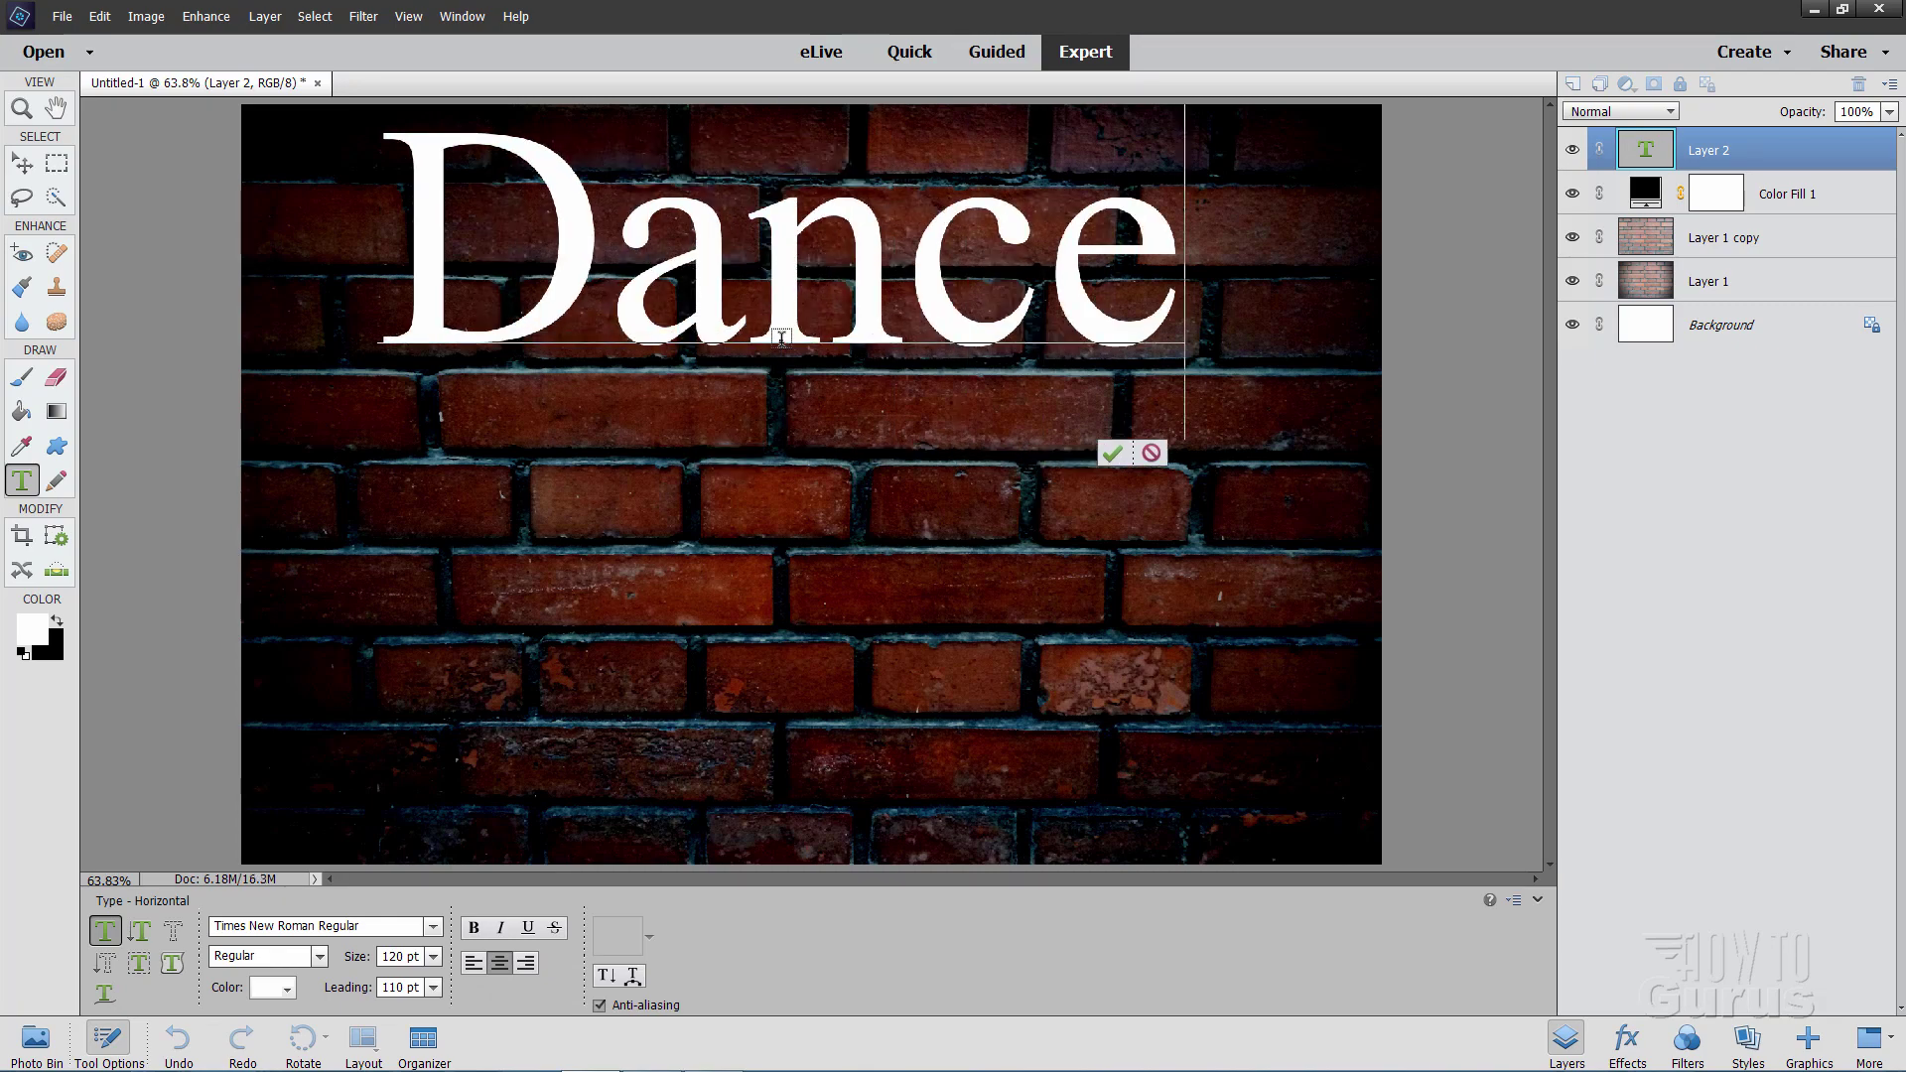
key(Return)
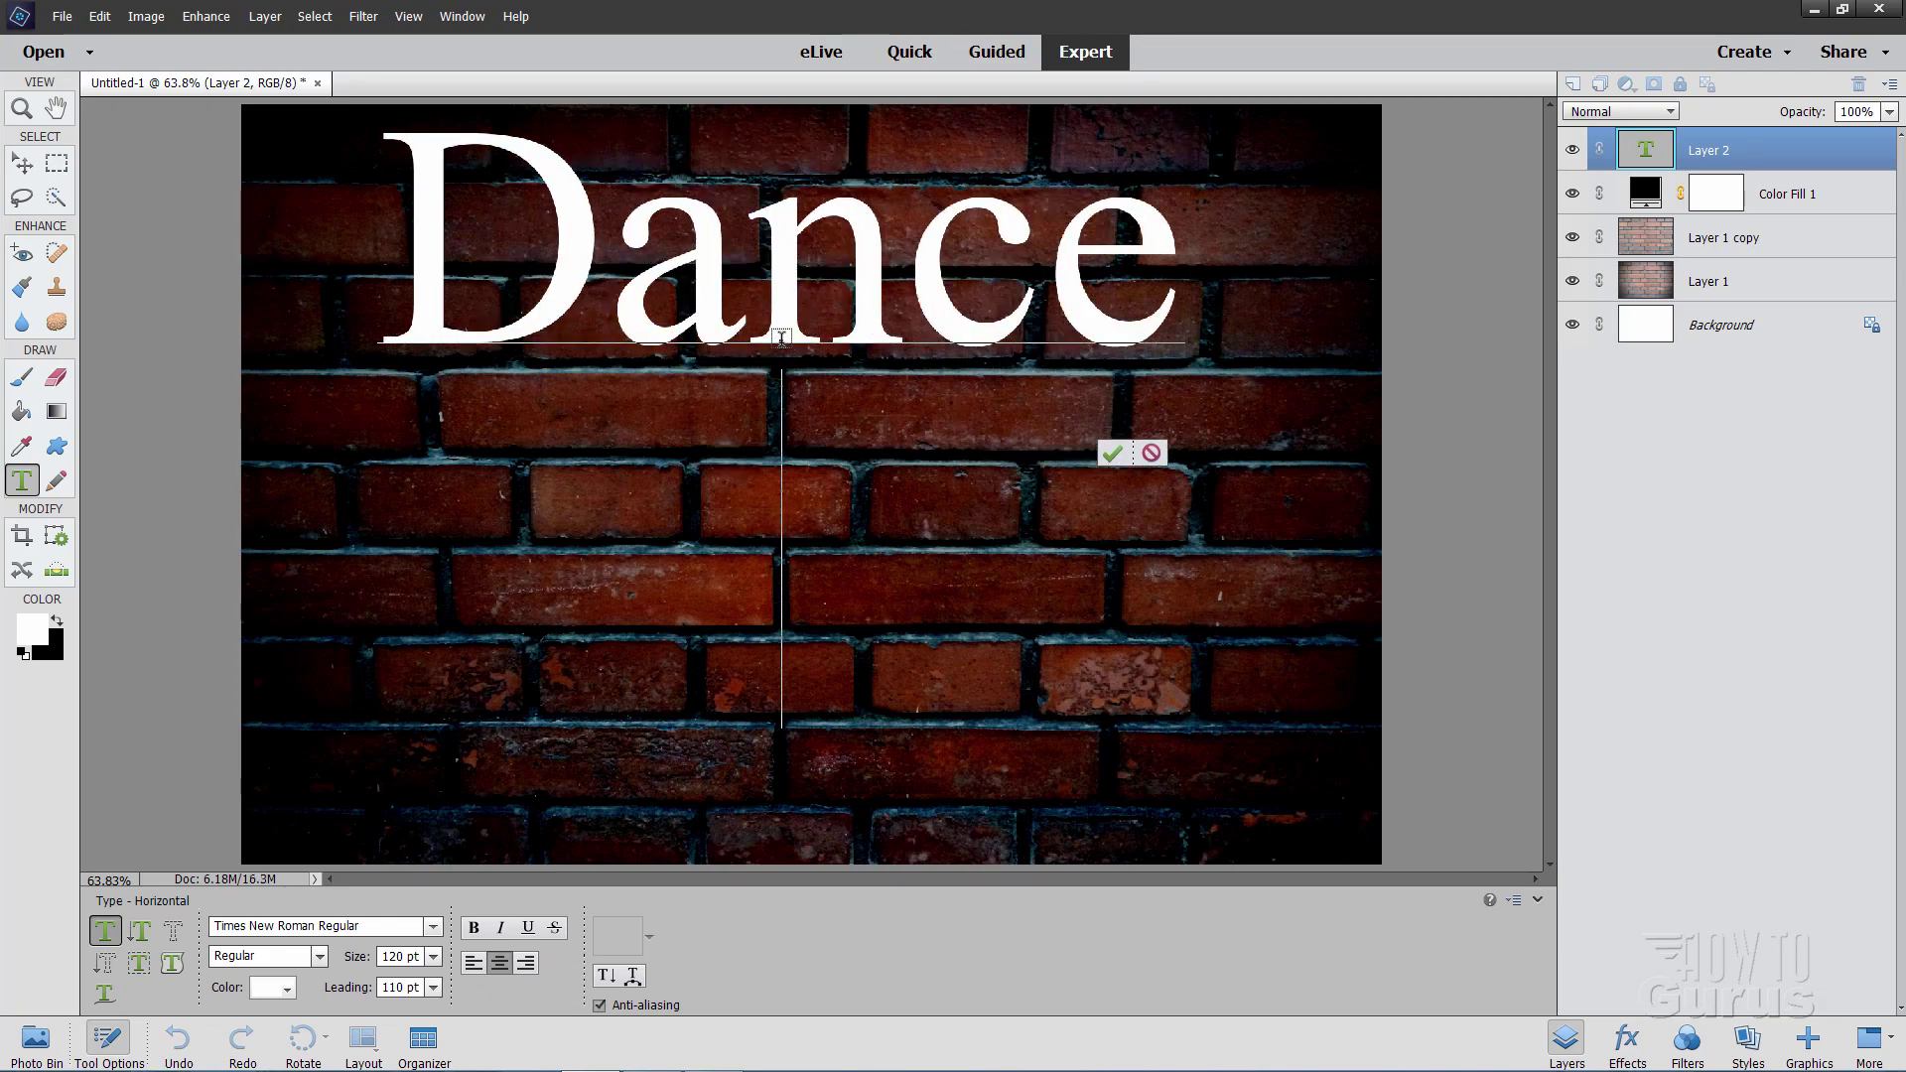
text(So)
key(BackSpace)
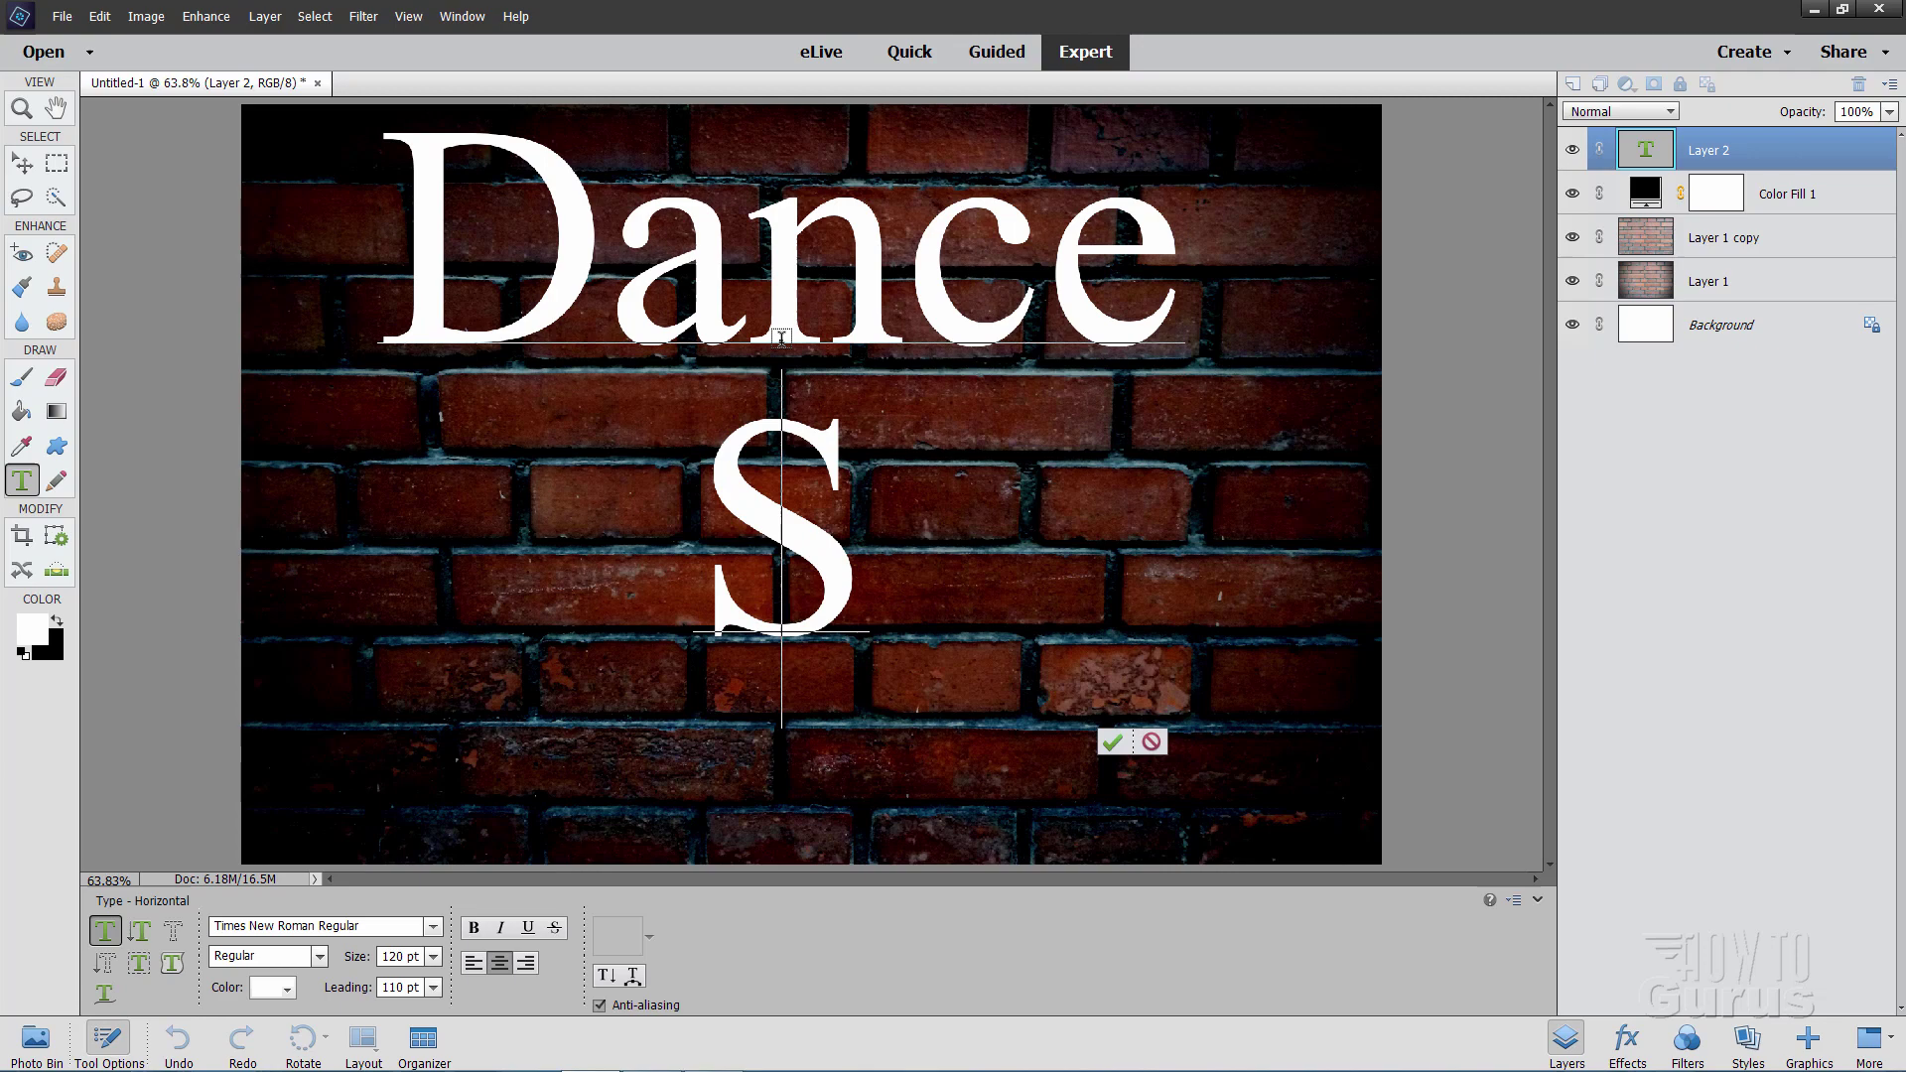
text(tudio)
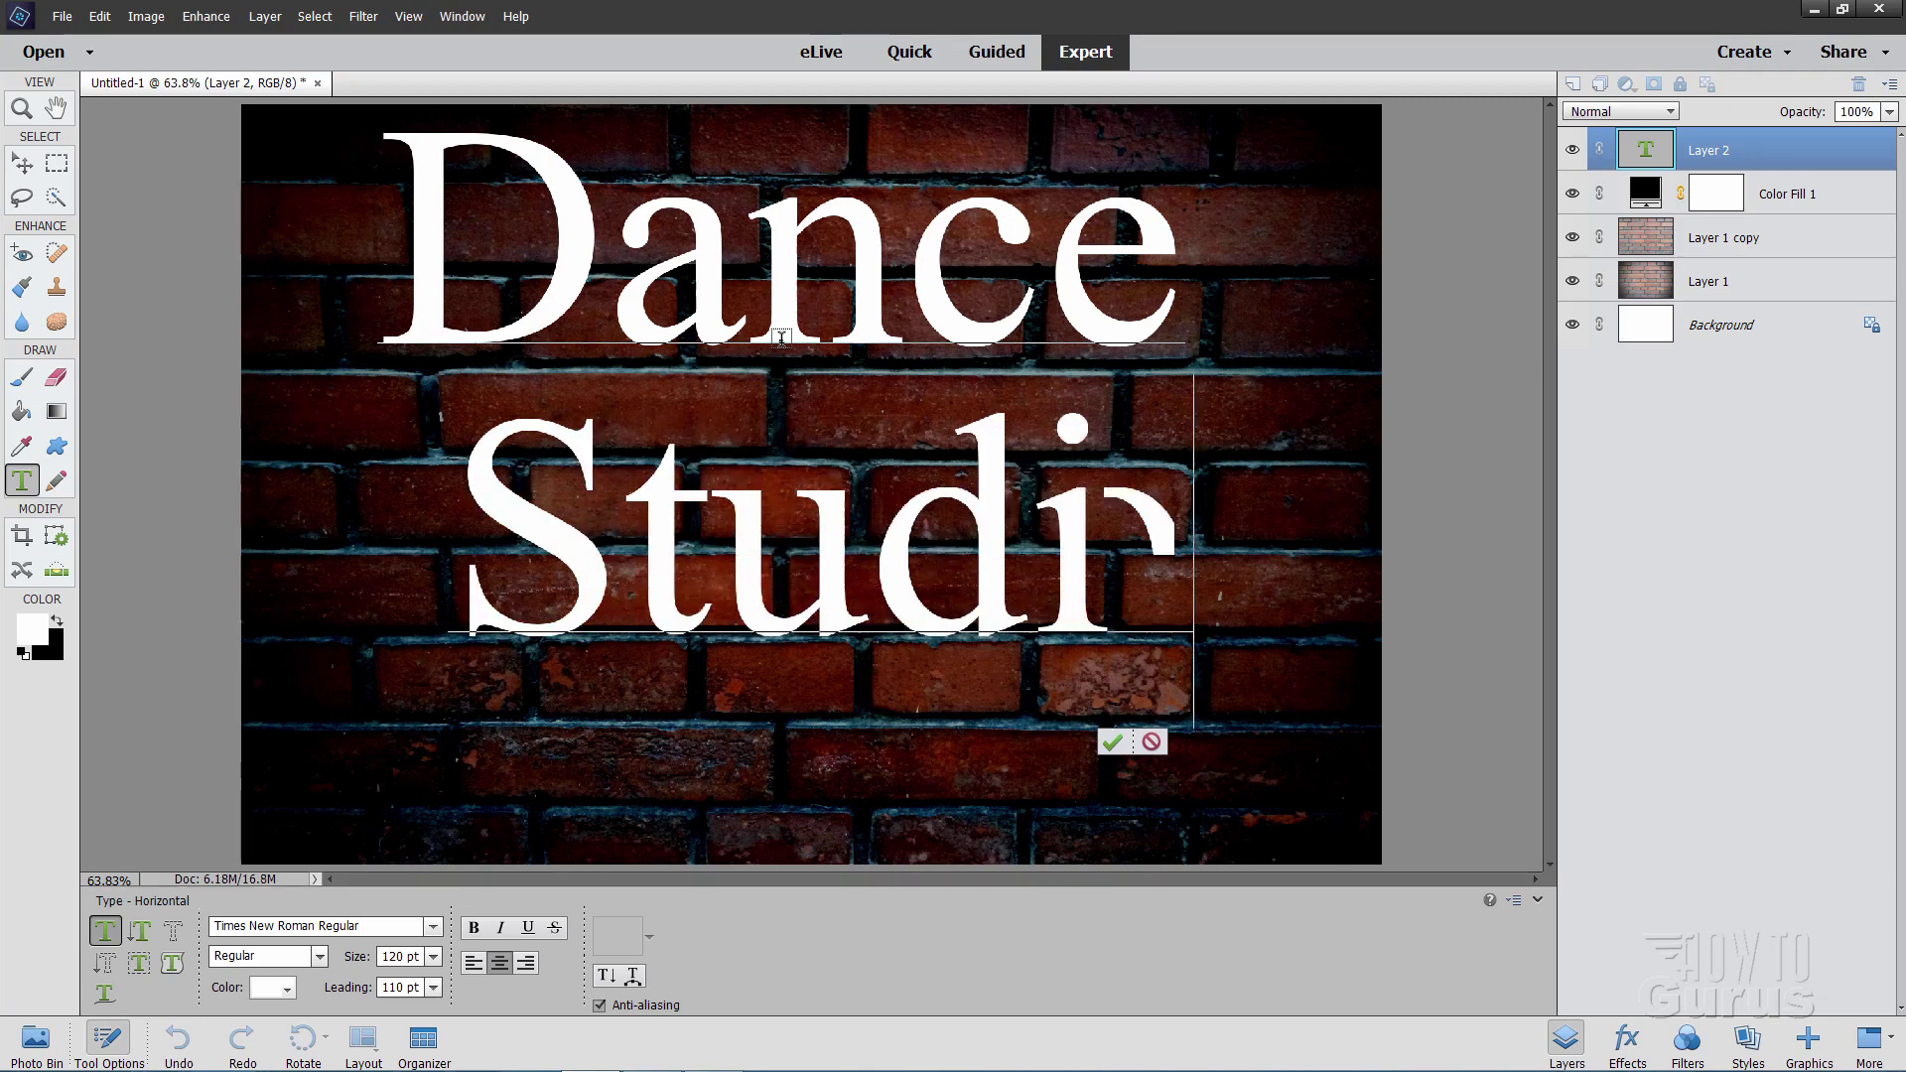
key(Home)
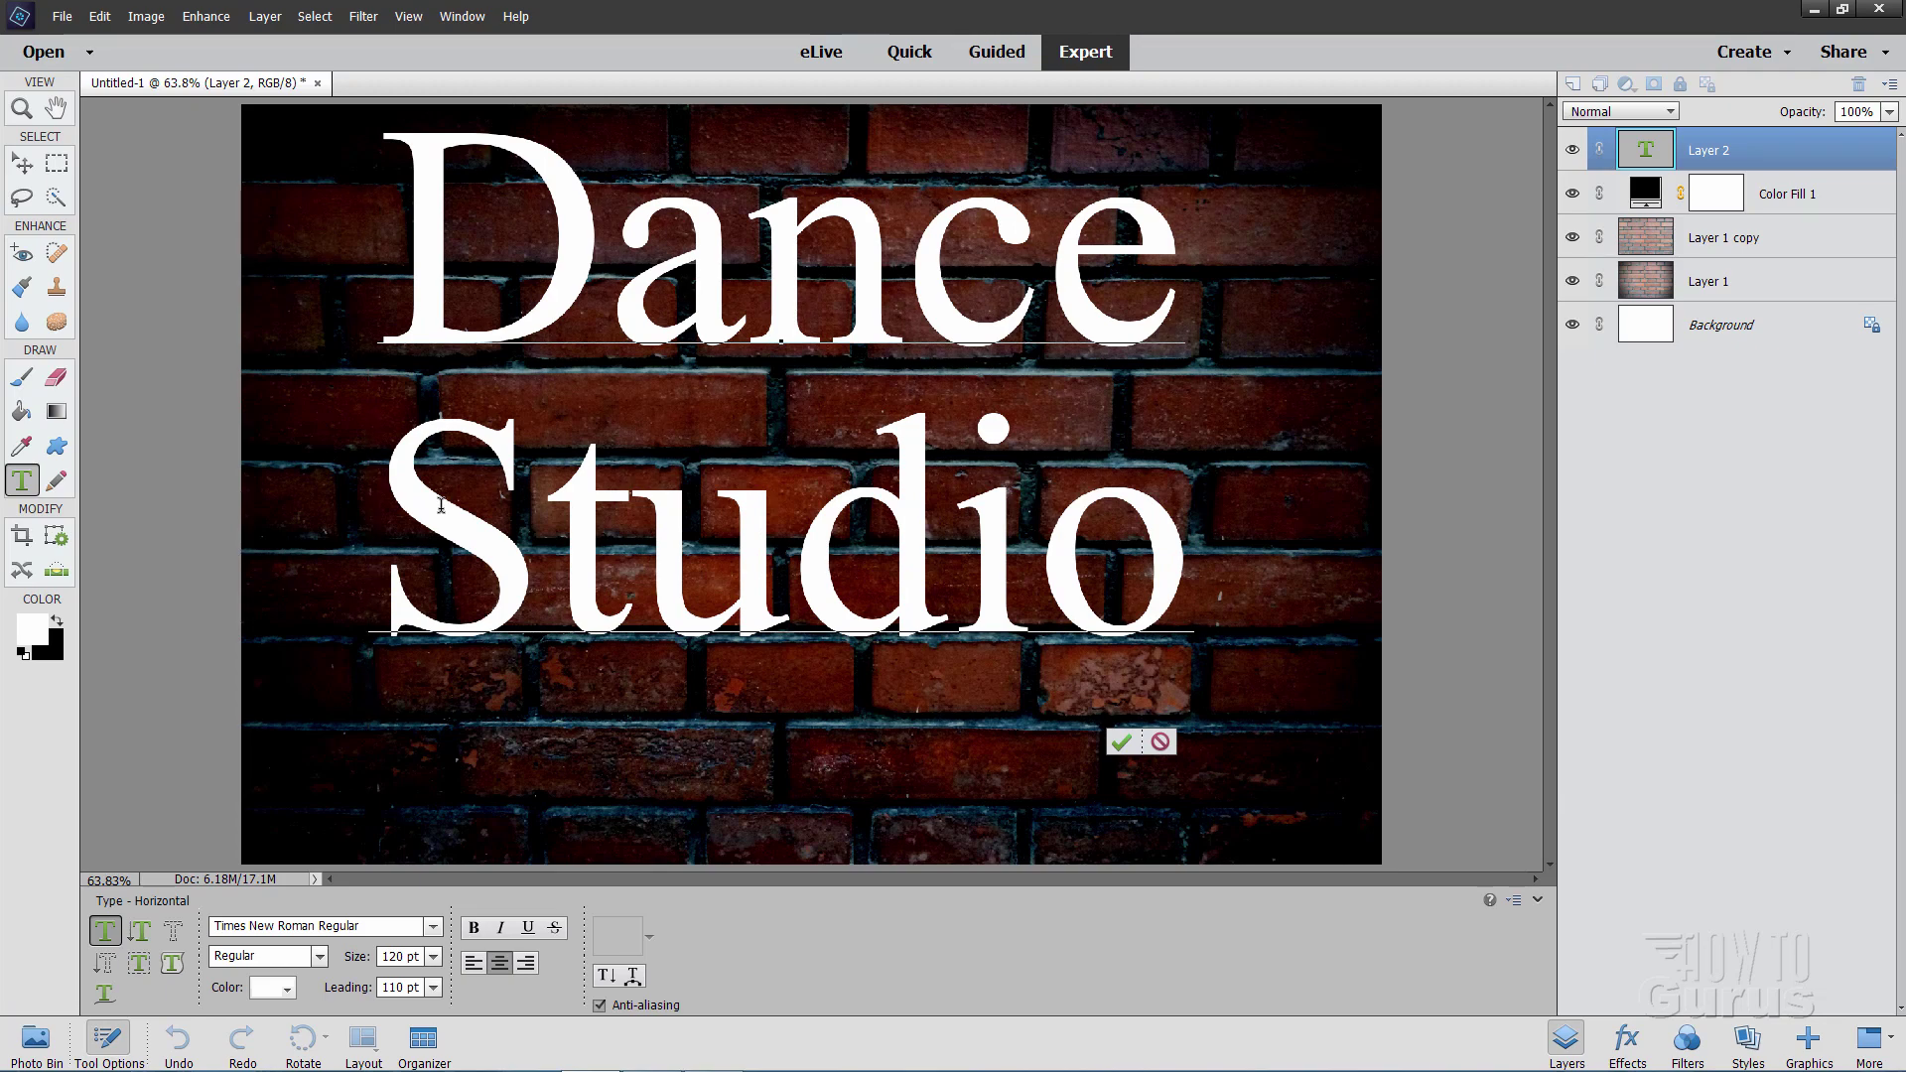
click(390, 234)
drag(390, 234, 1331, 516)
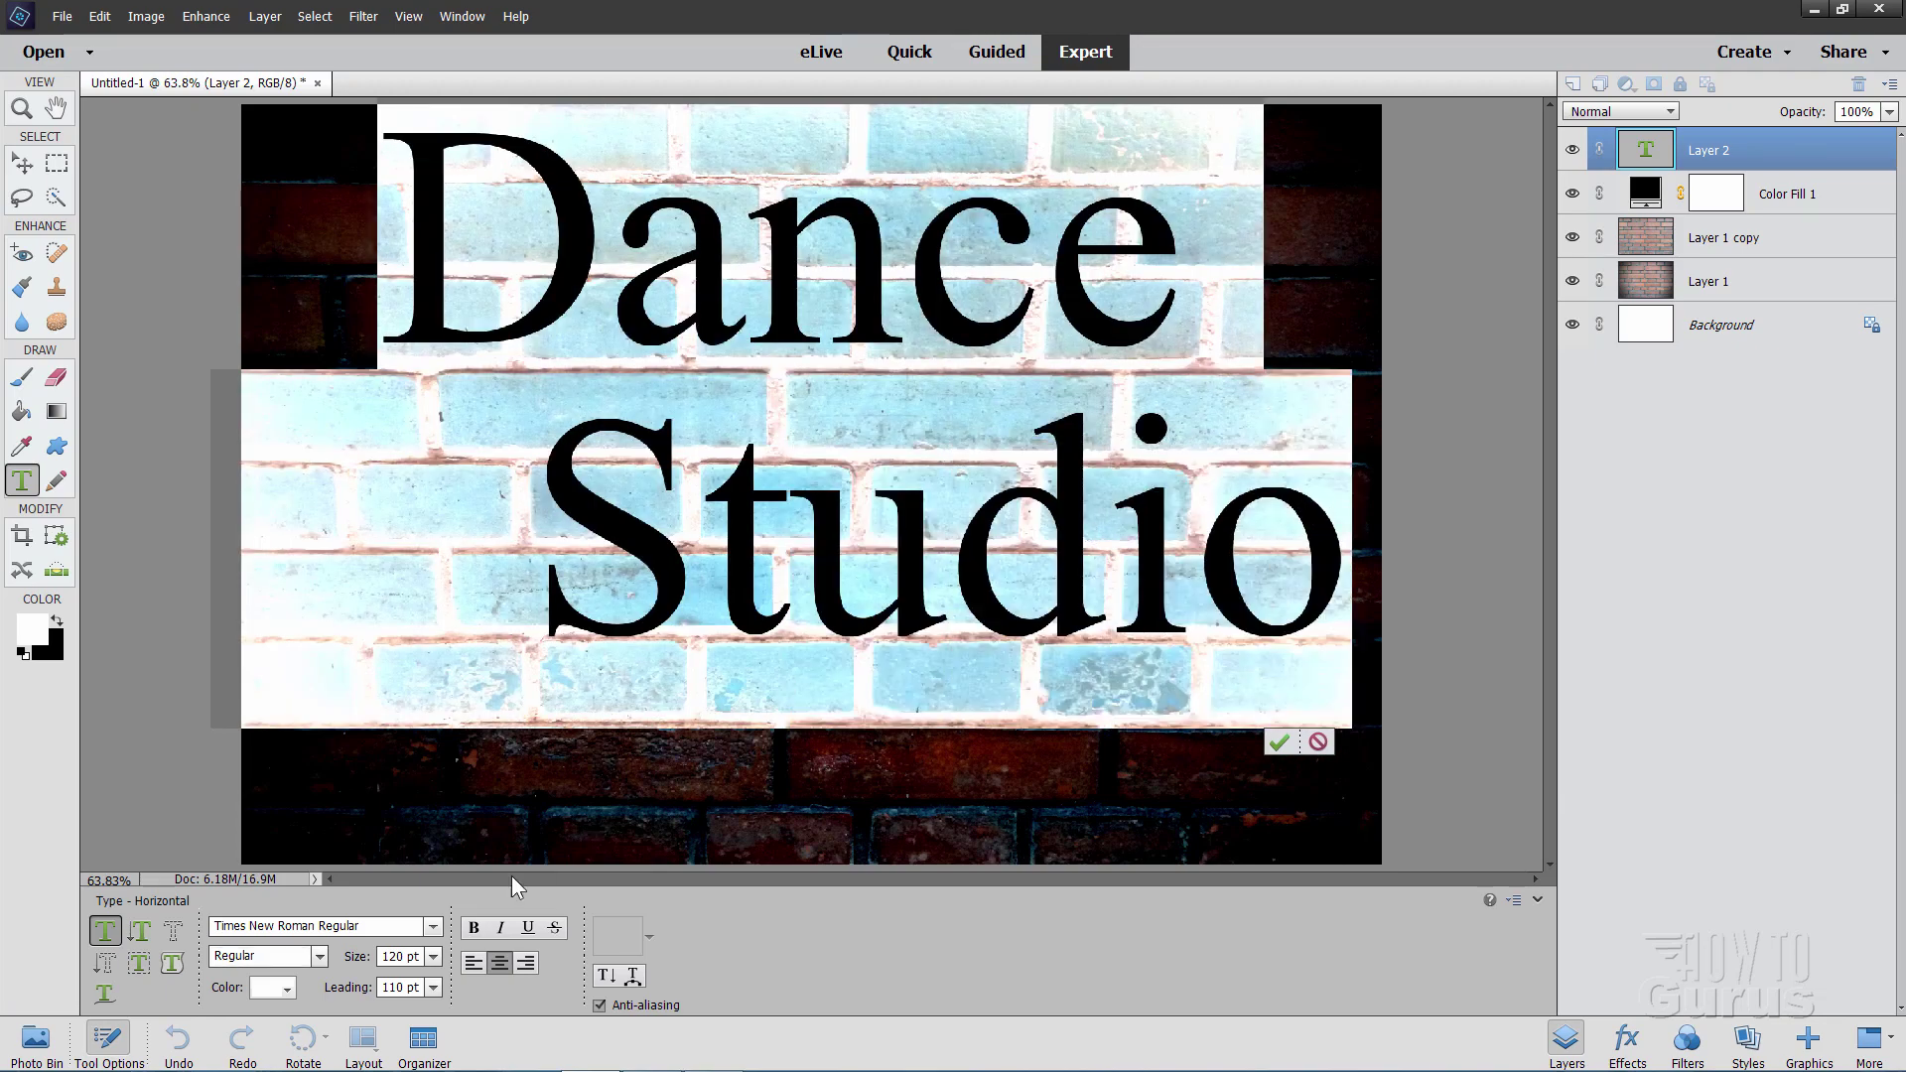
Step: Apply That's Font Folks! Italic to the text and commit it
click(433, 926)
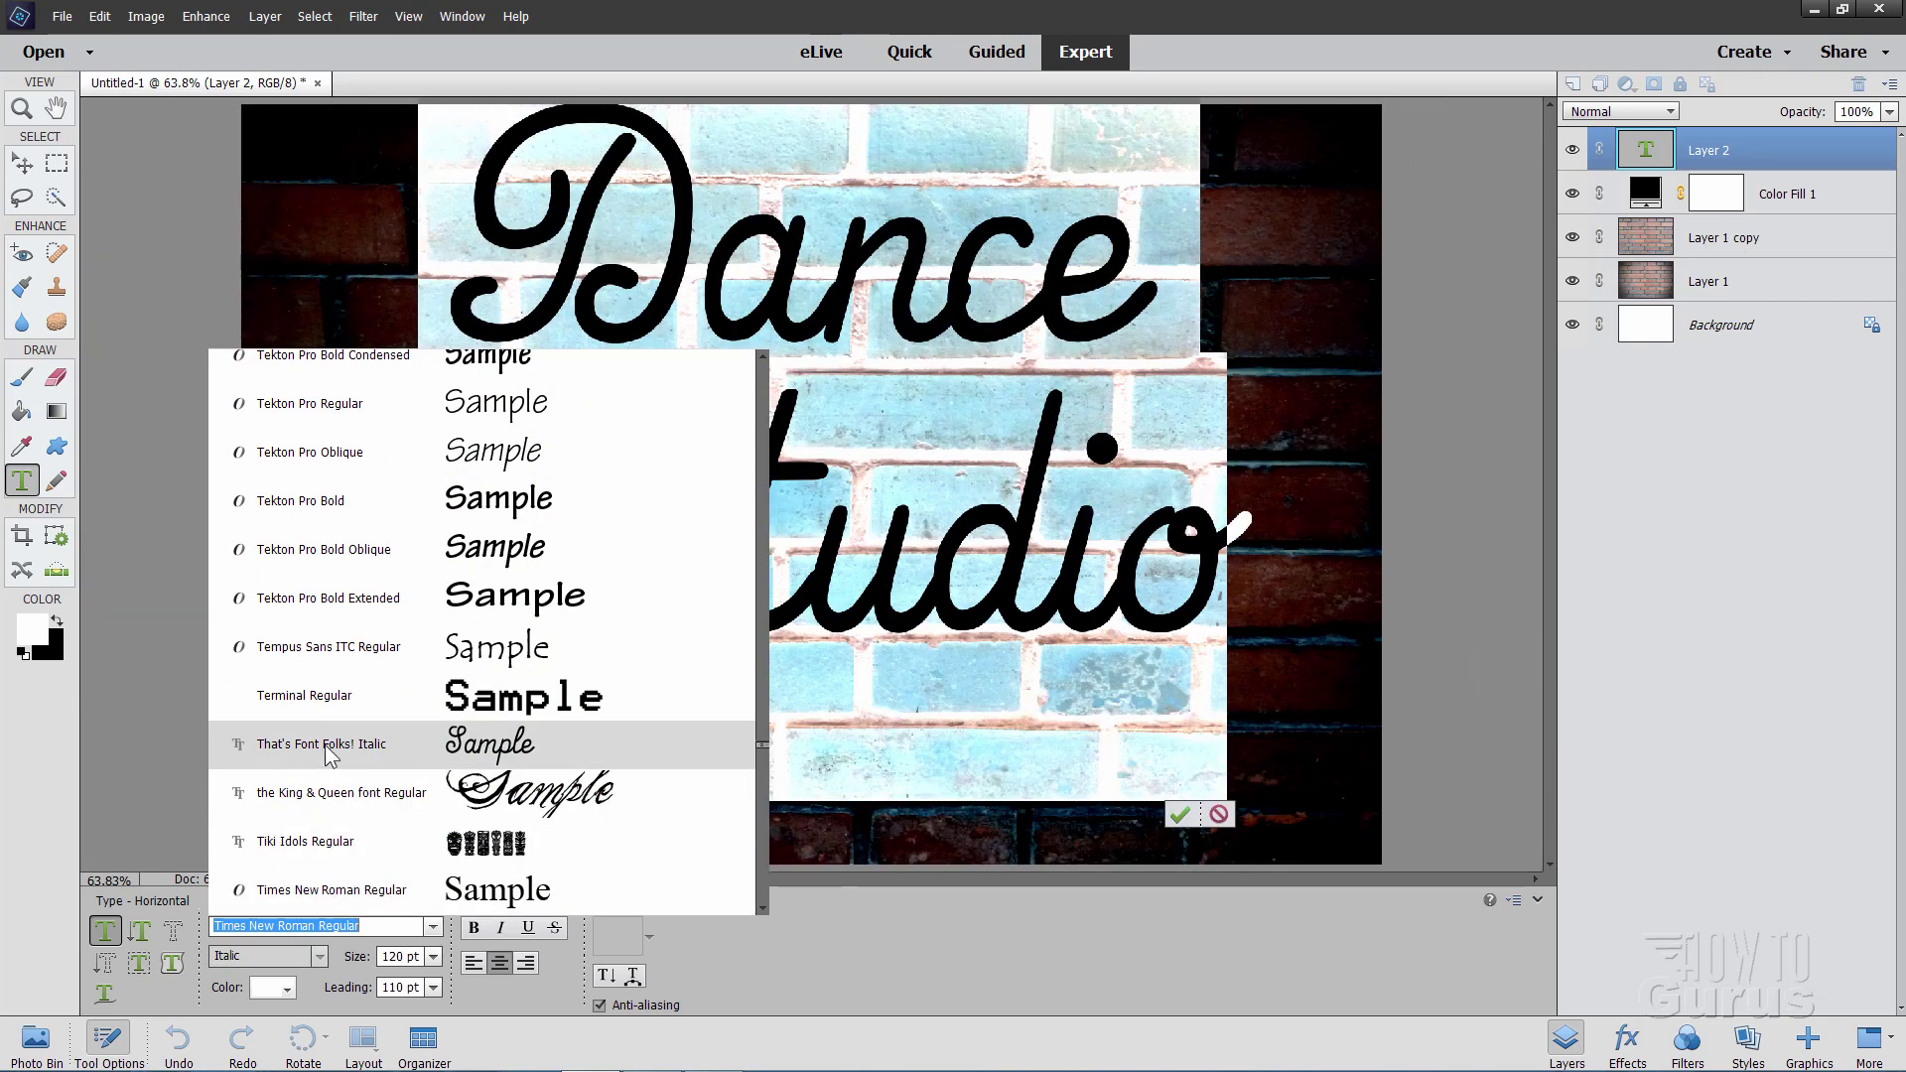
click(396, 744)
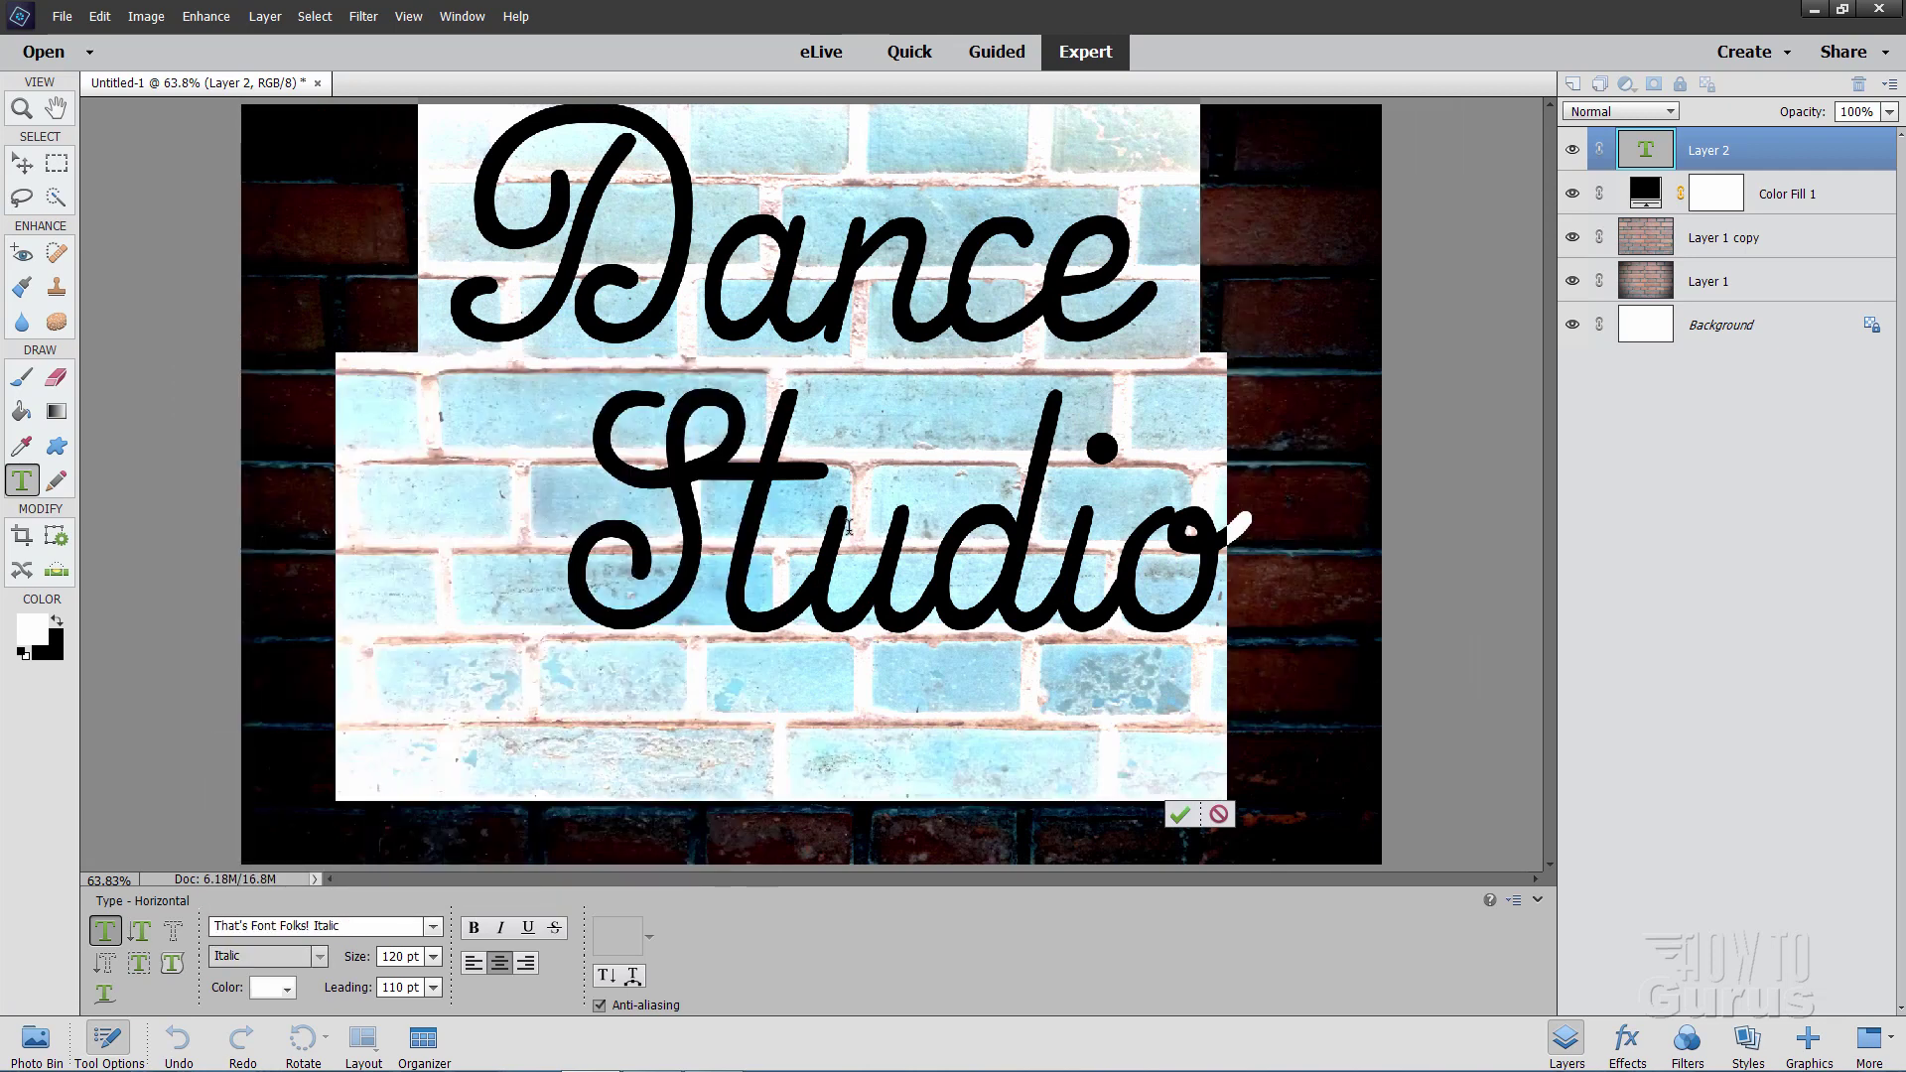
click(1181, 815)
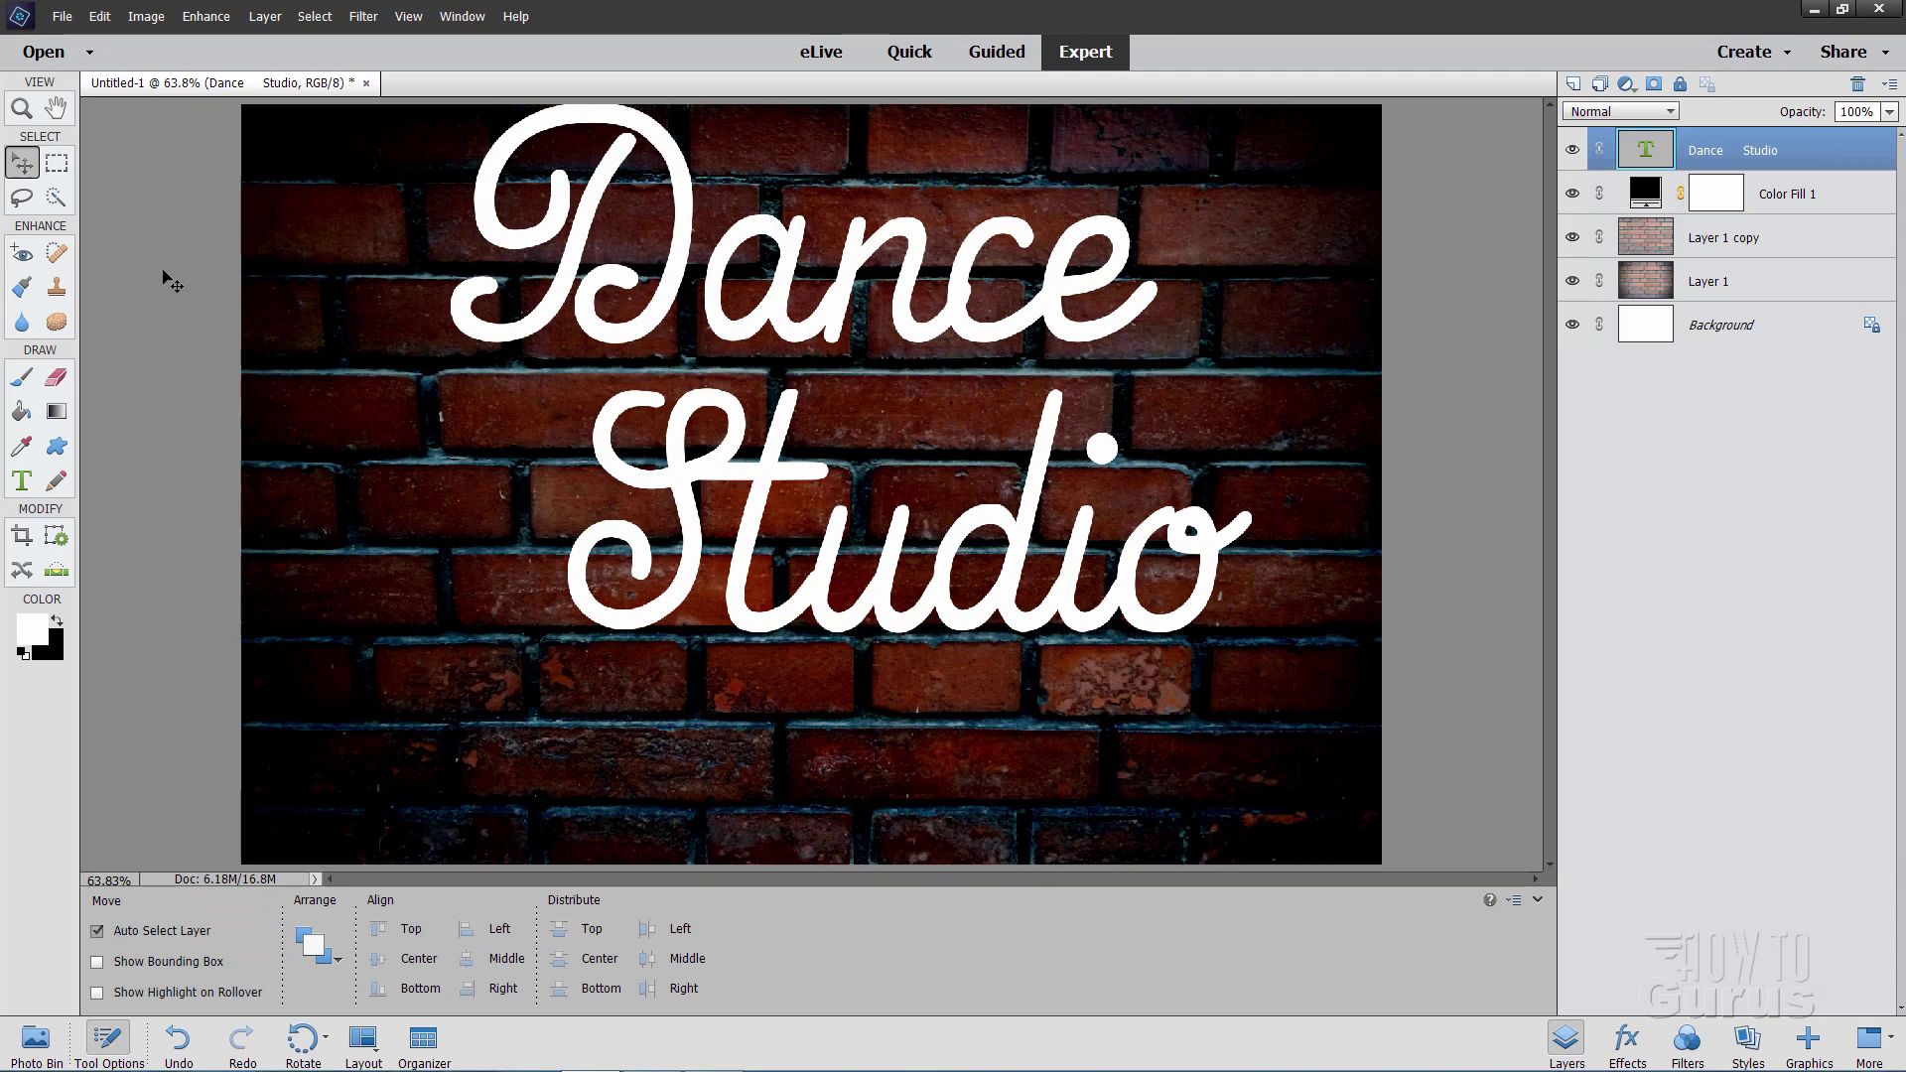
Step: Nudge the Dance Studio text left and down, then rotate it to a -10° angle
drag(791, 446, 746, 502)
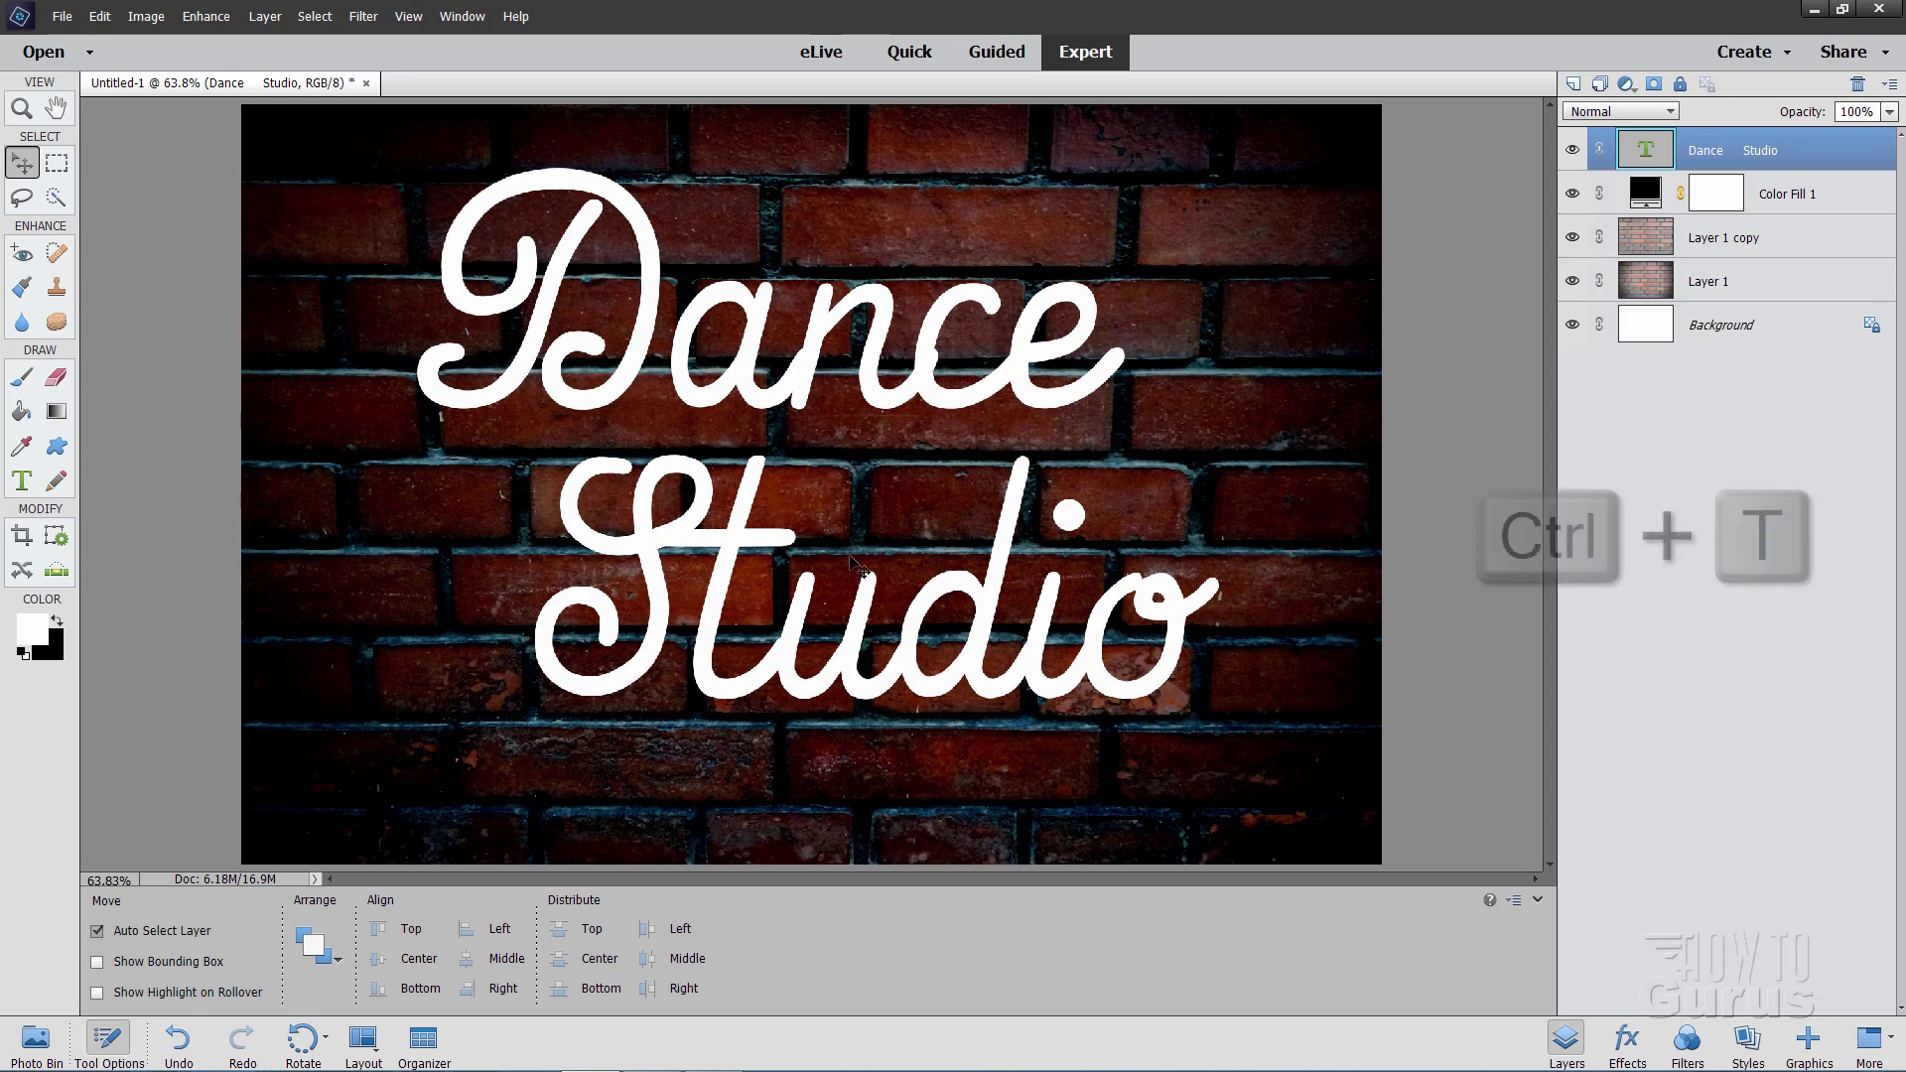
key(ctrl+t)
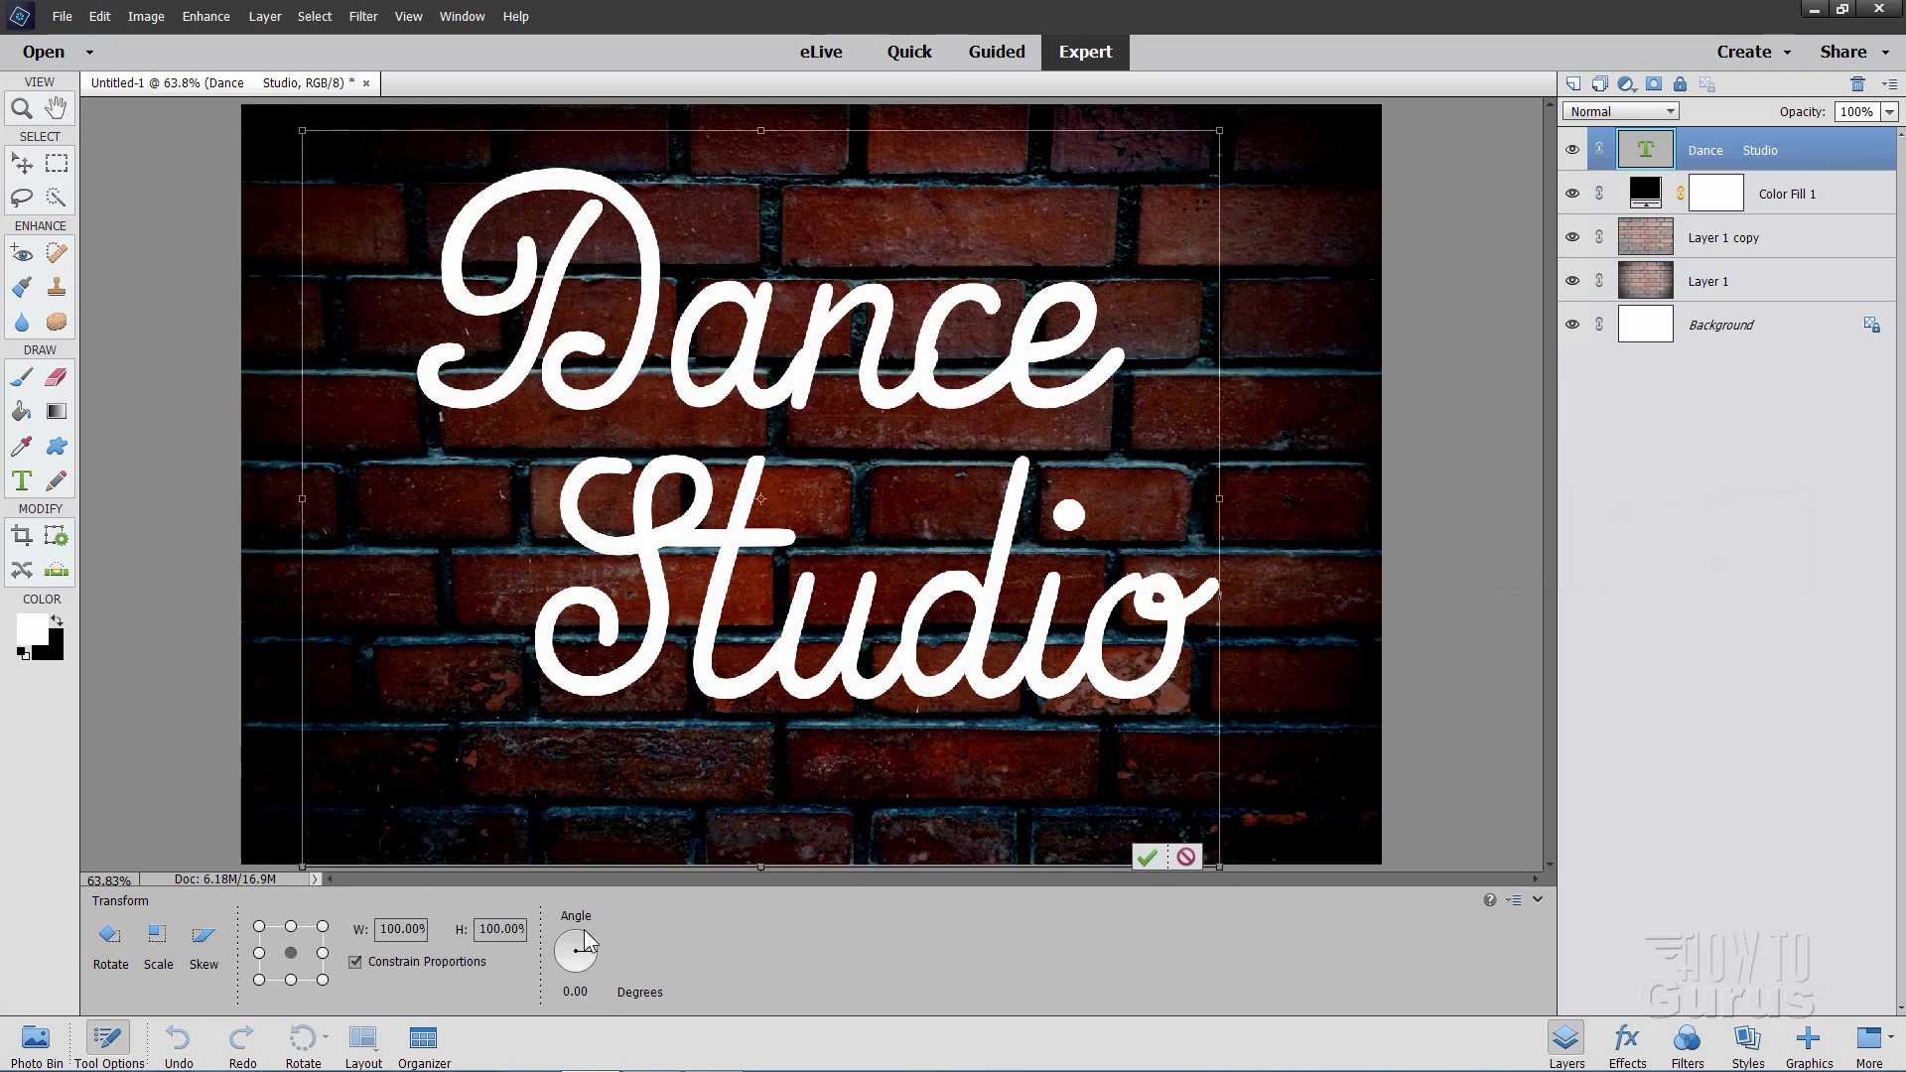
click(581, 991)
text(-10)
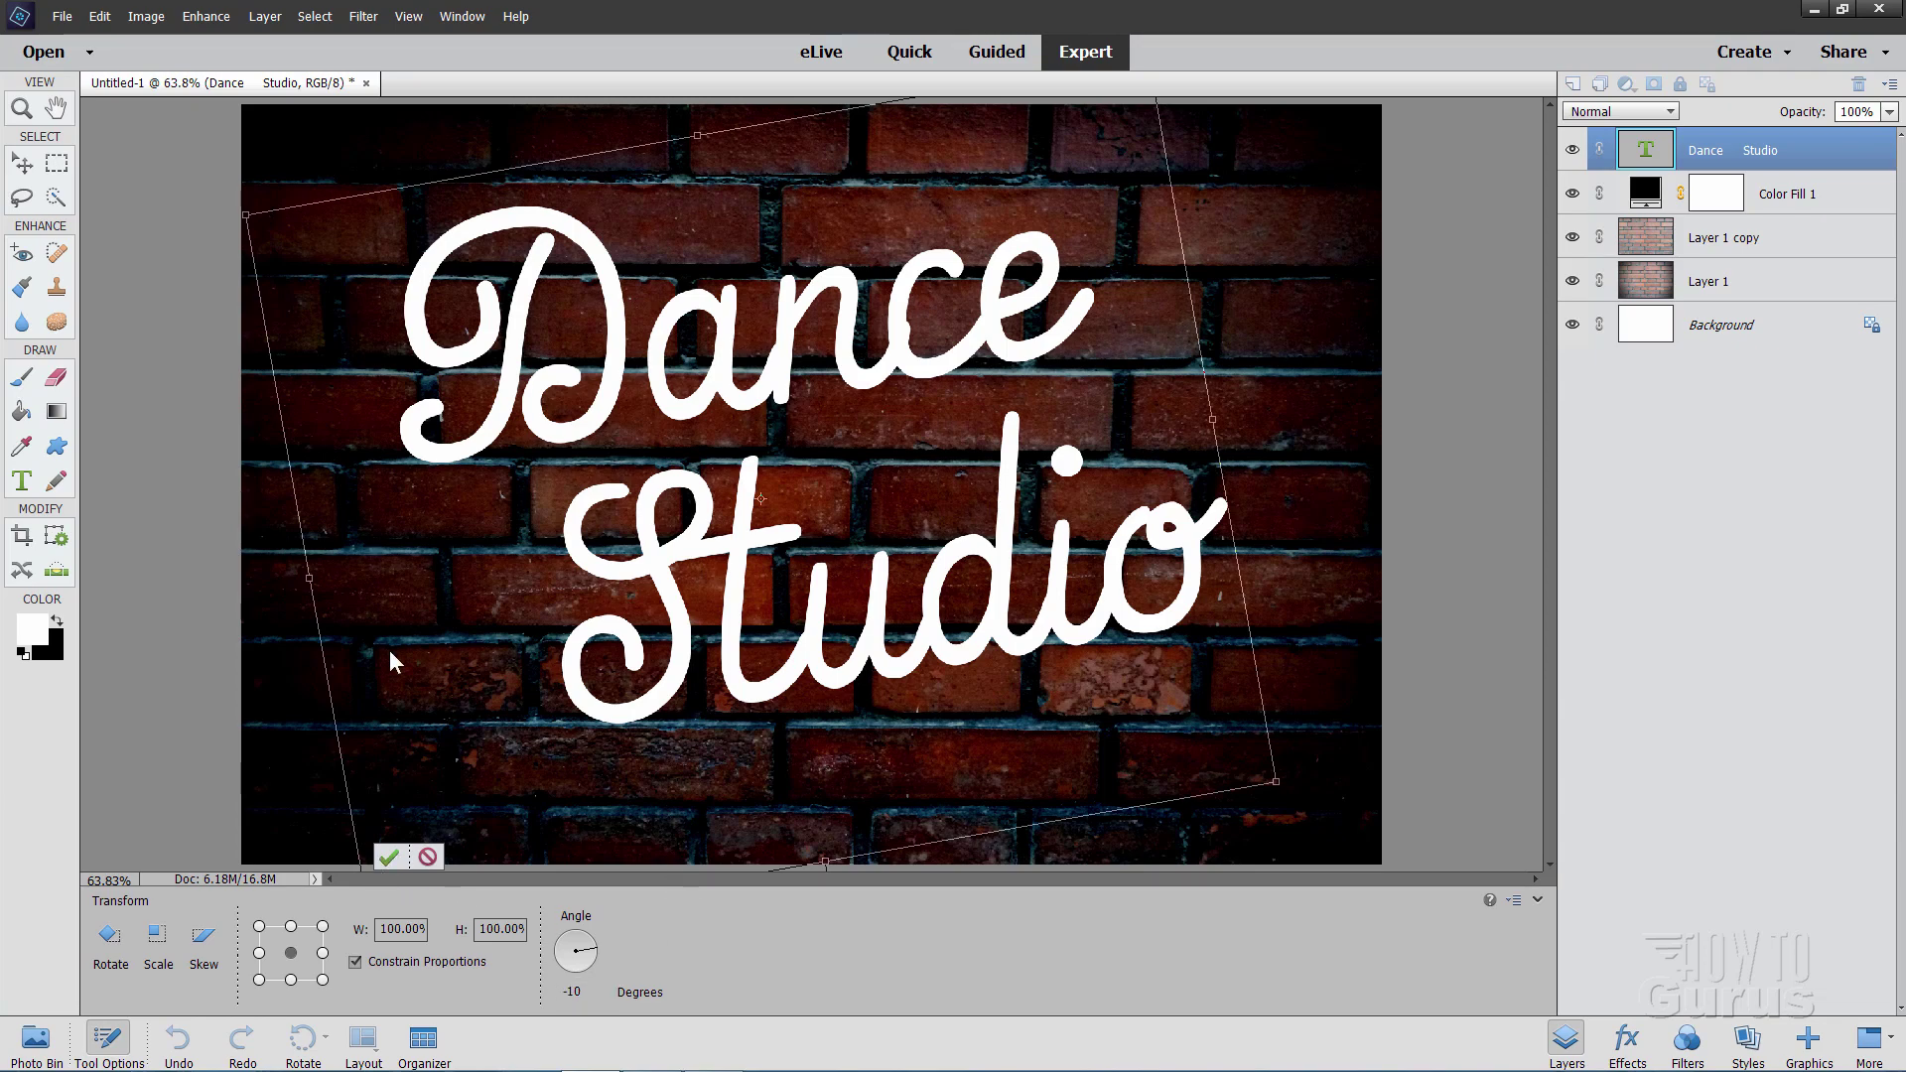
click(386, 859)
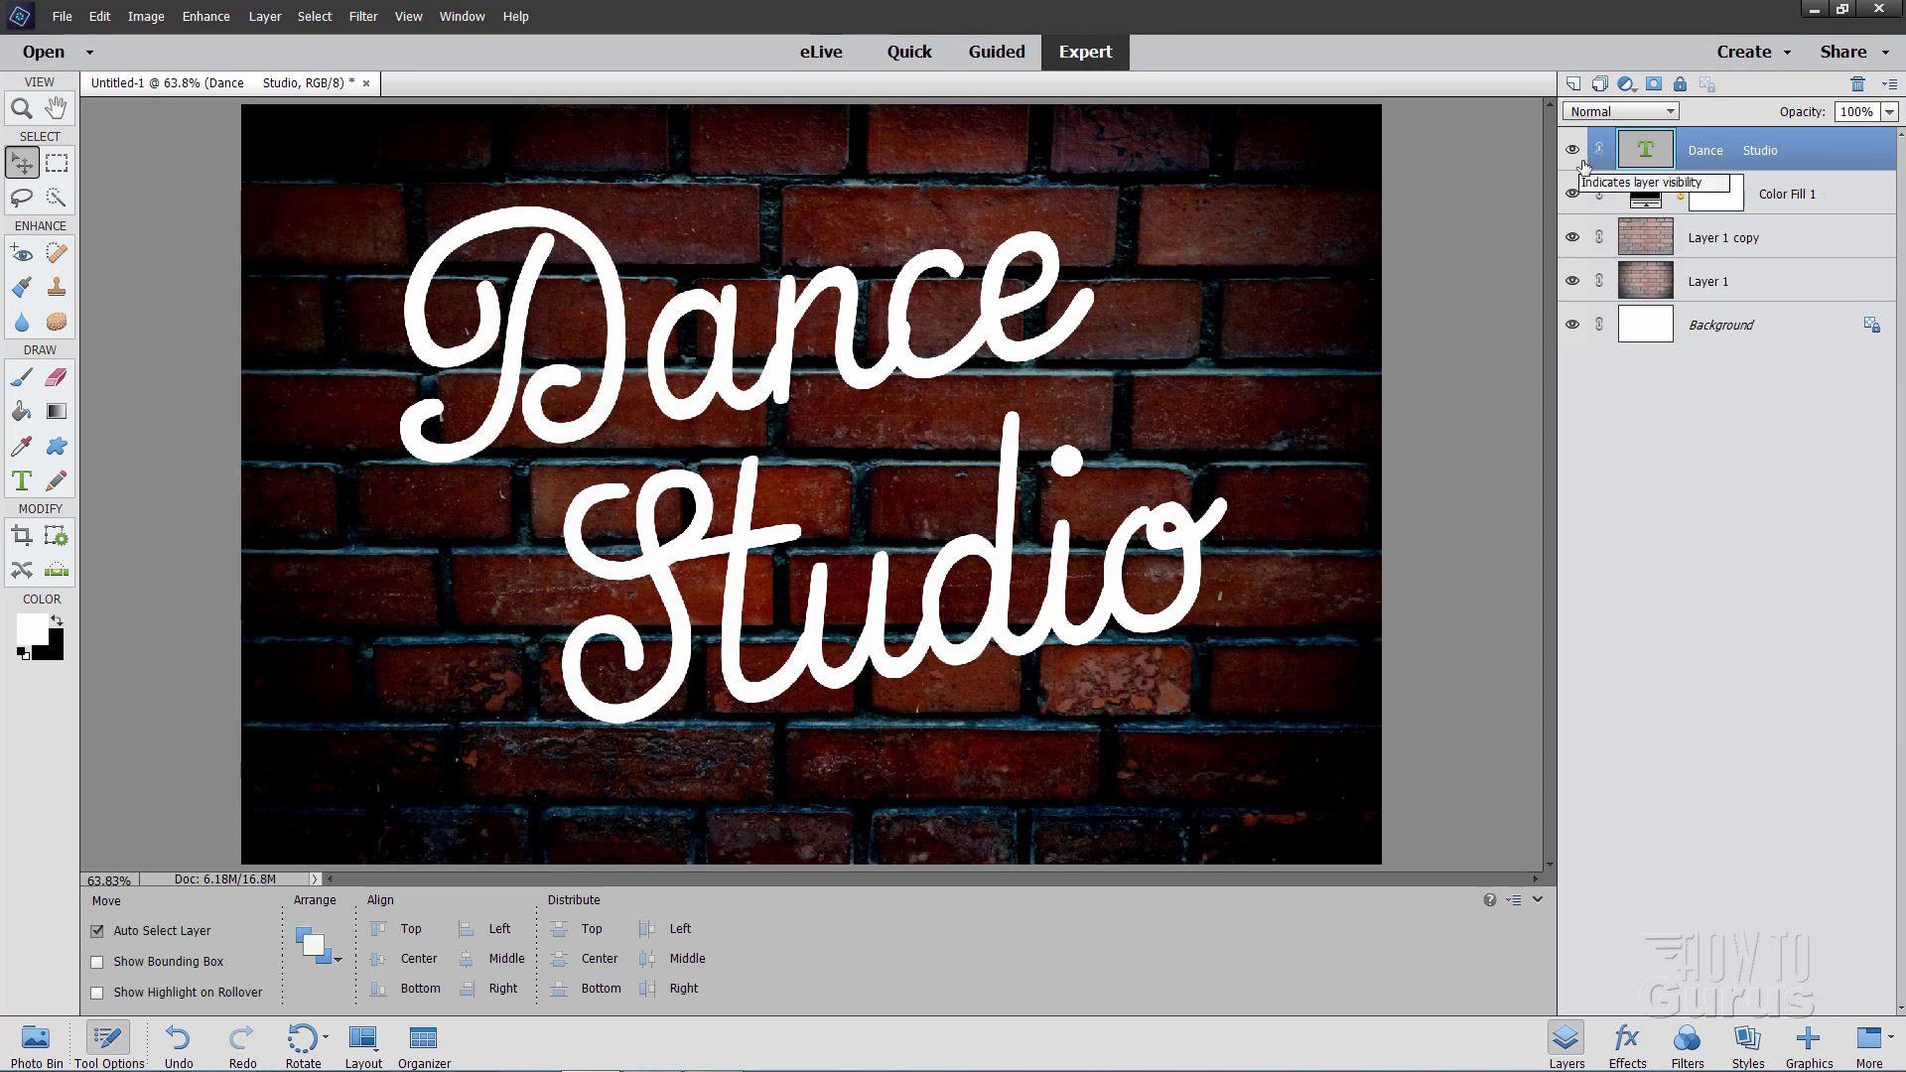
Step: Duplicate the Dance Studio text layer and hide the original as a backup
right_click(1757, 158)
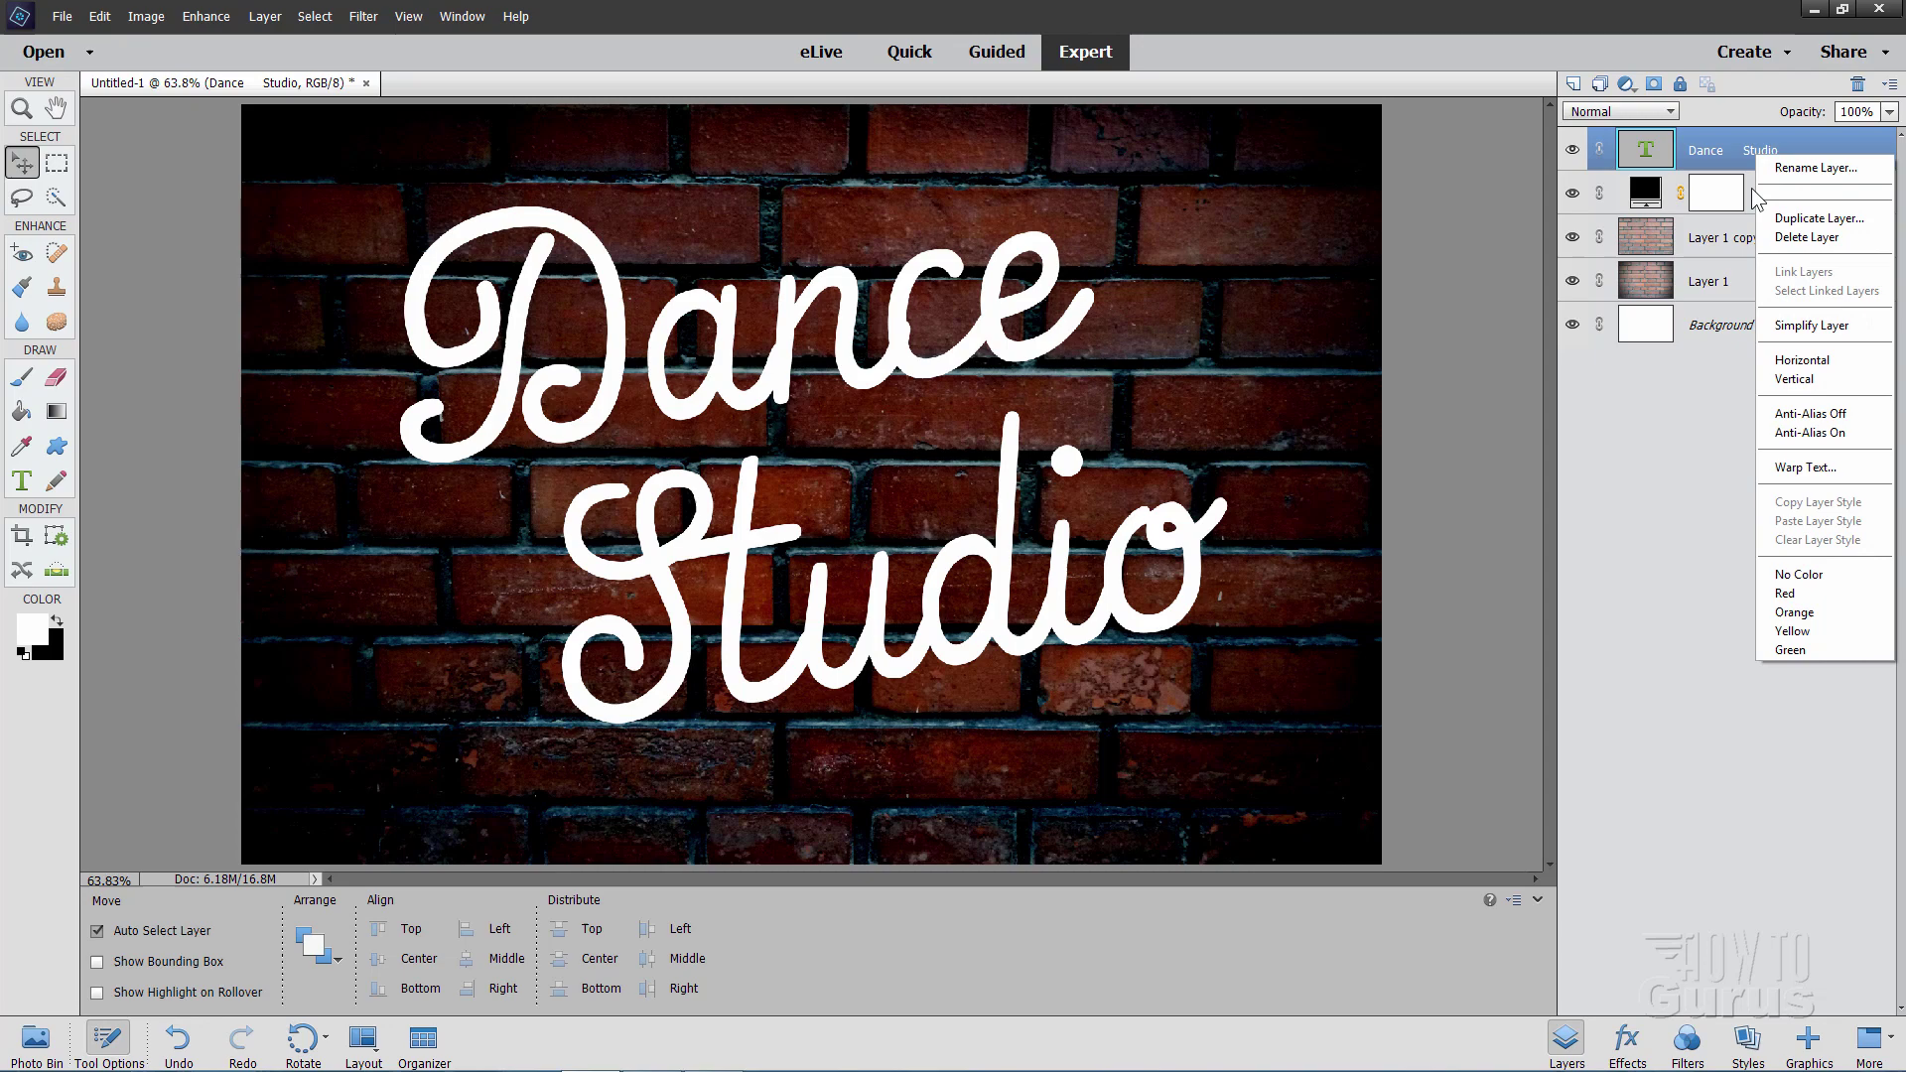
click(1769, 217)
click(992, 264)
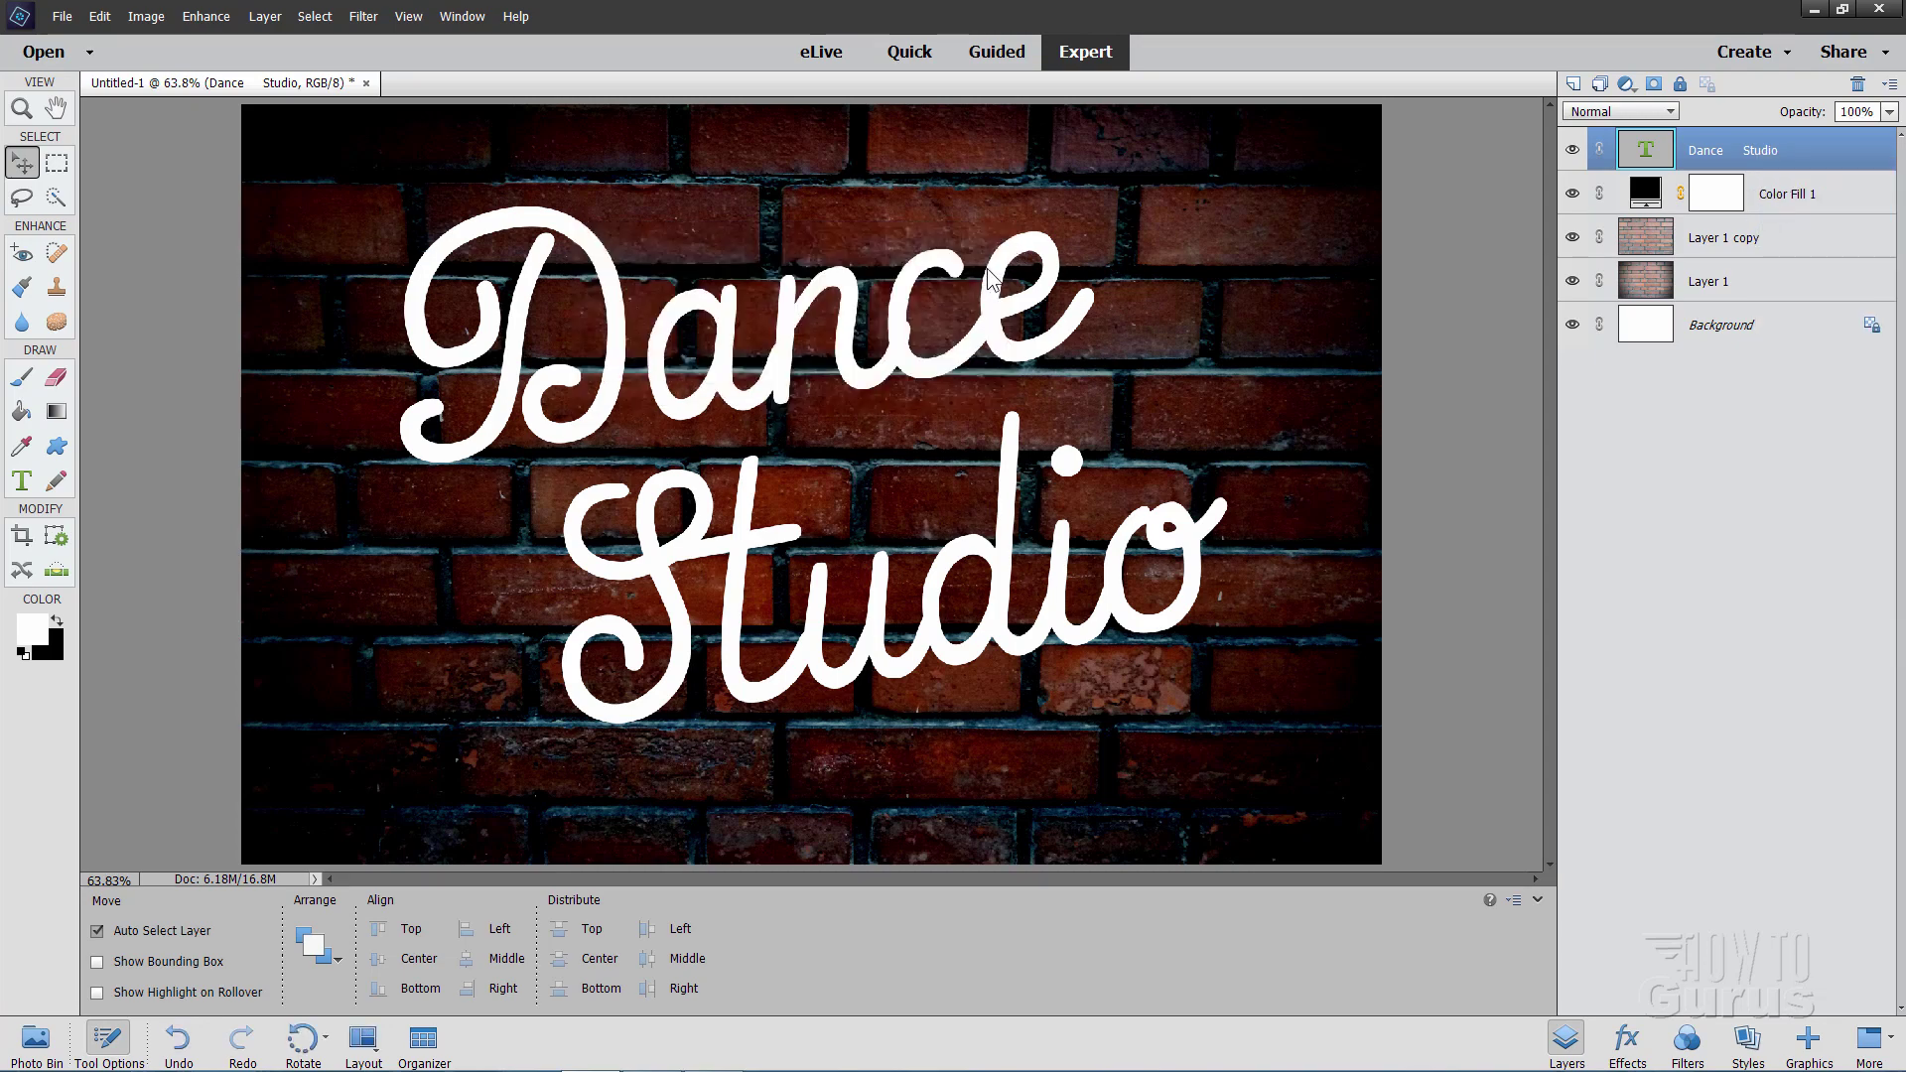
click(1573, 194)
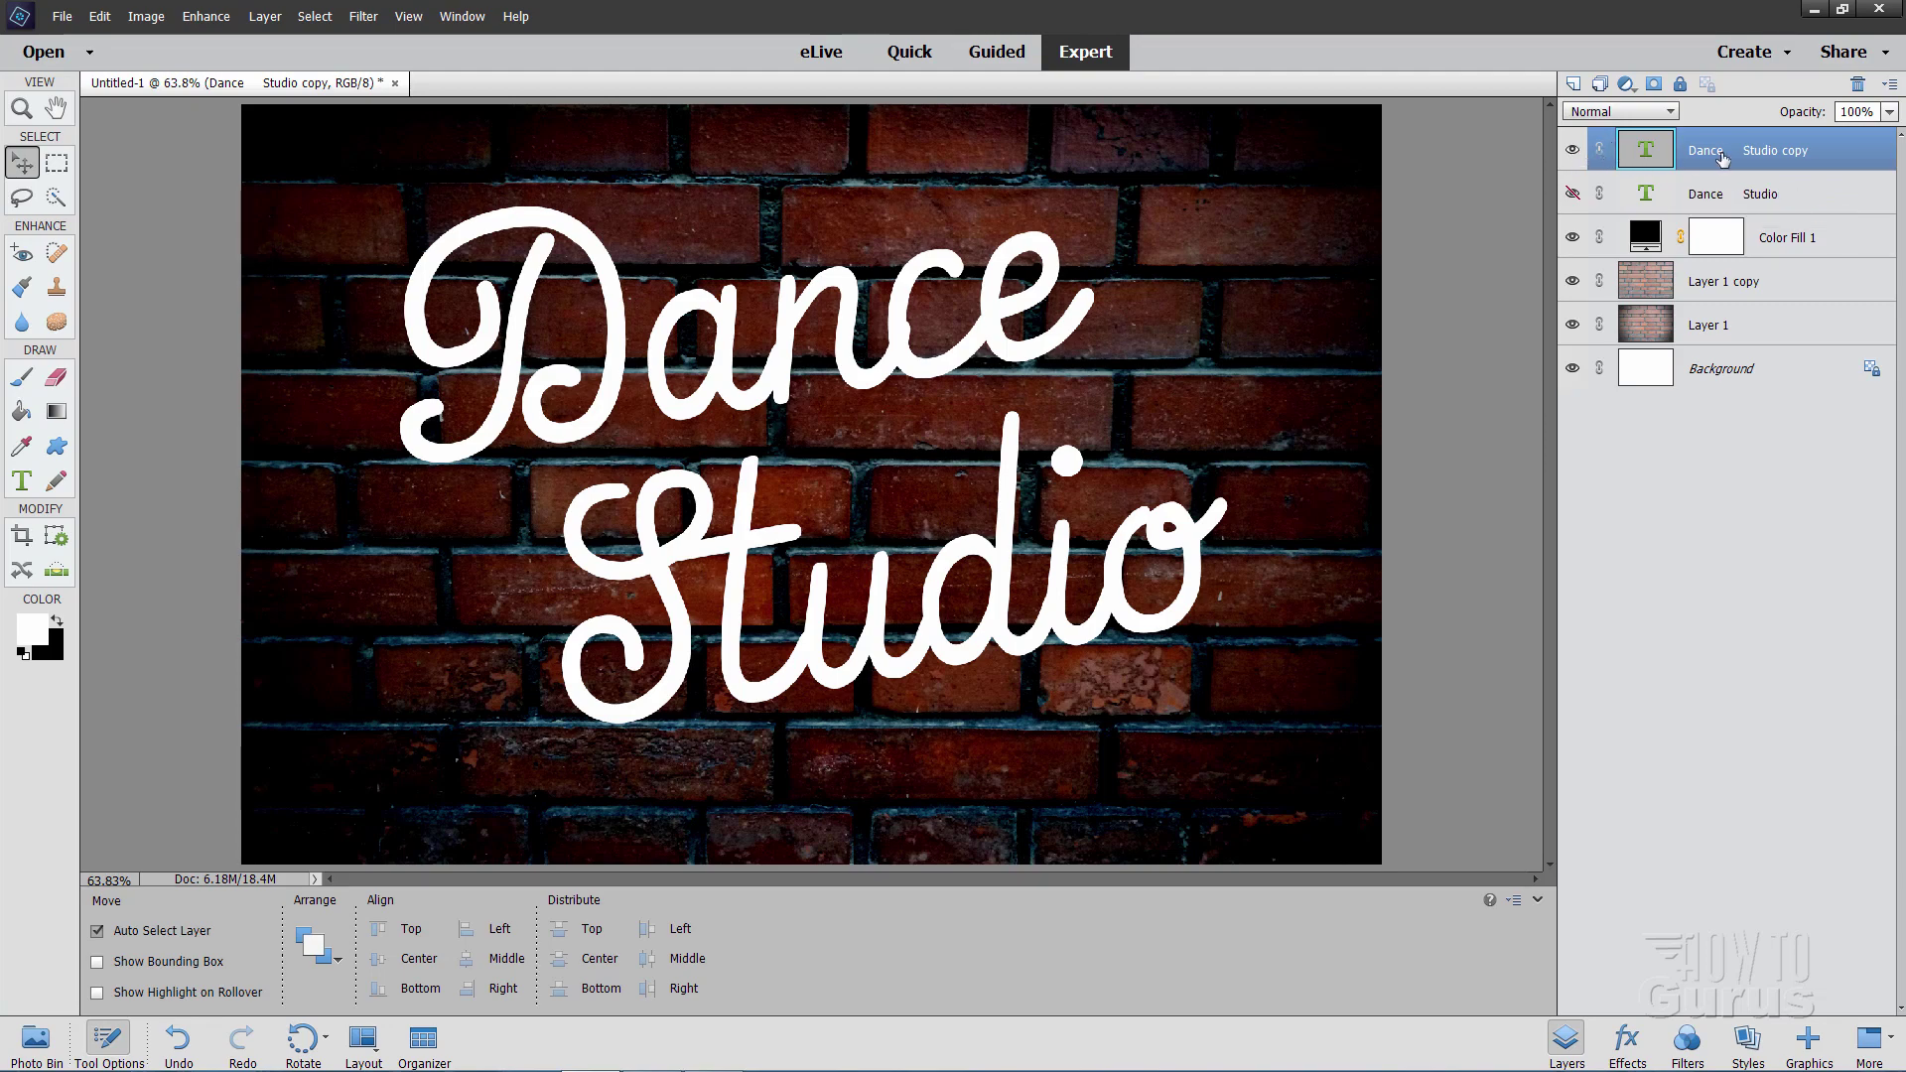
Step: Simplify the Dance Studio copy into pixels and load its letter outlines as a selection
right_click(1750, 158)
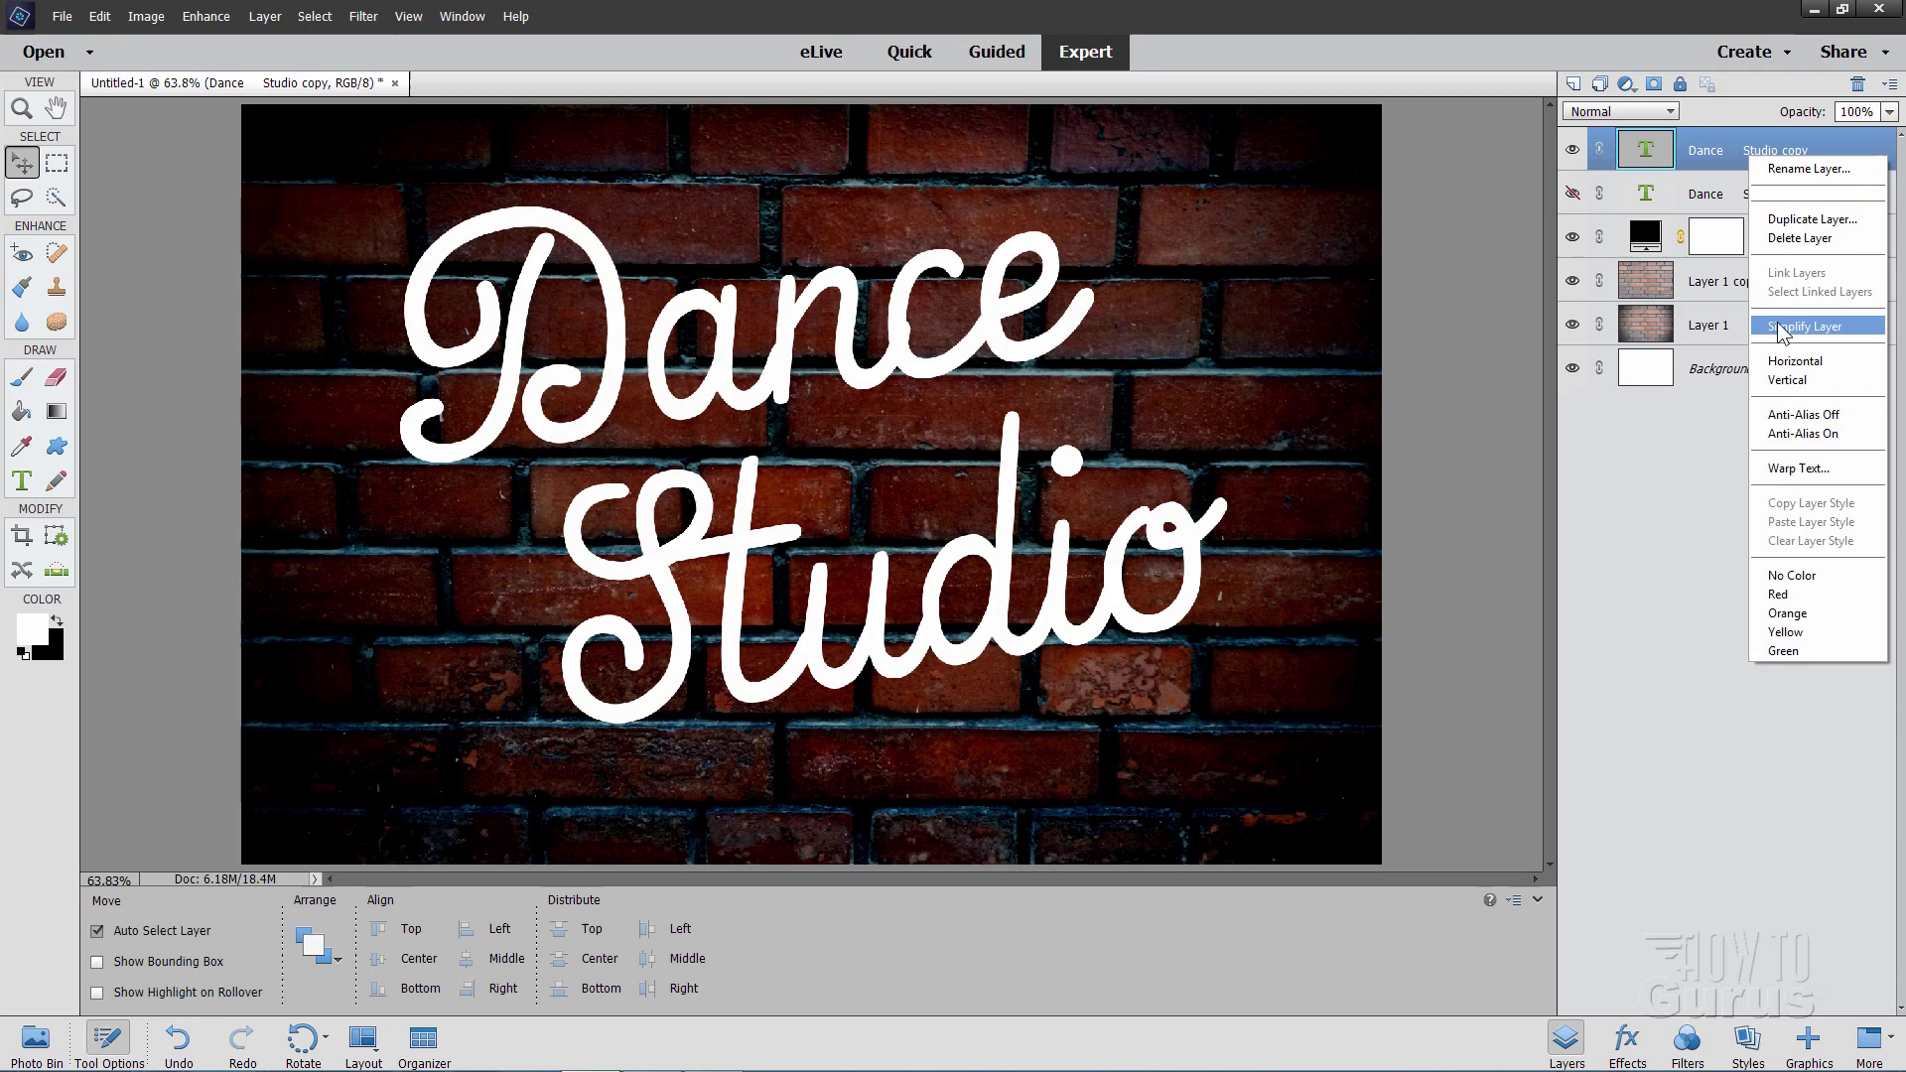
click(1768, 328)
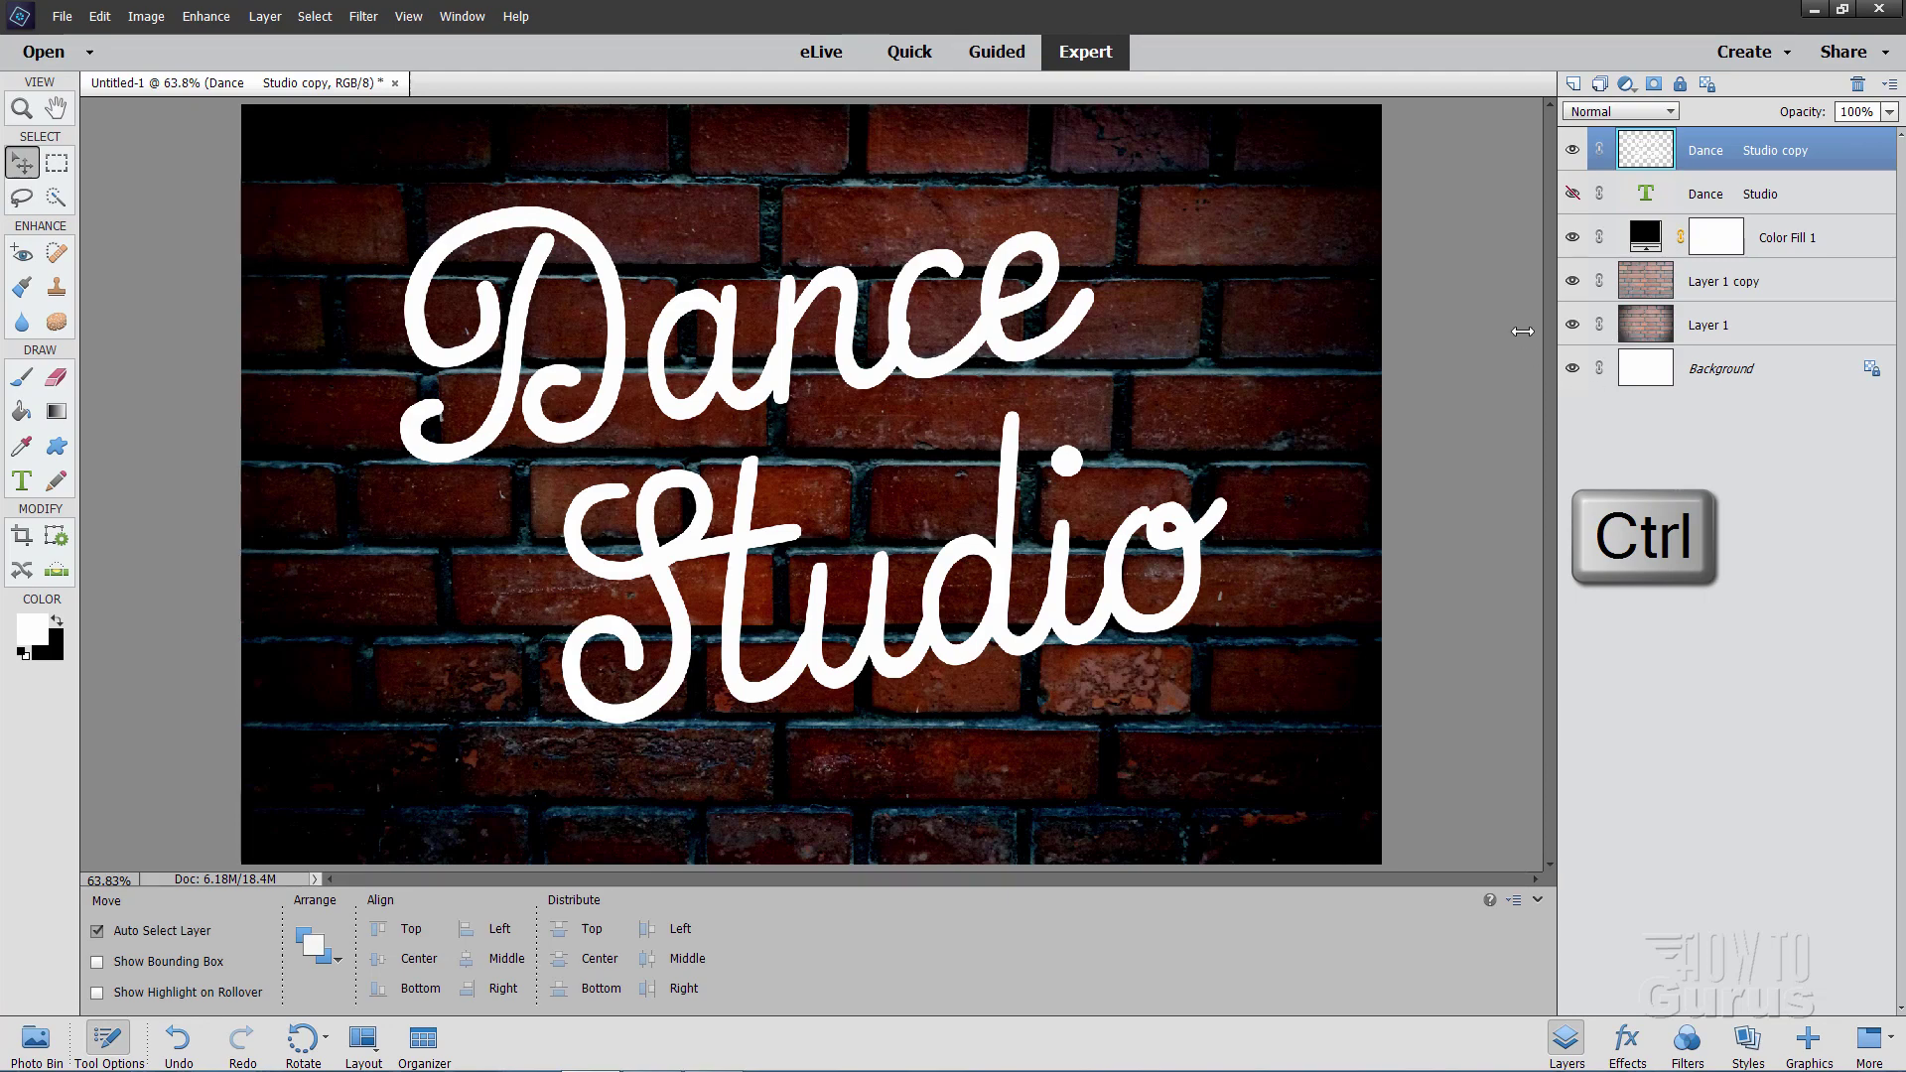
ctrl+click(1643, 159)
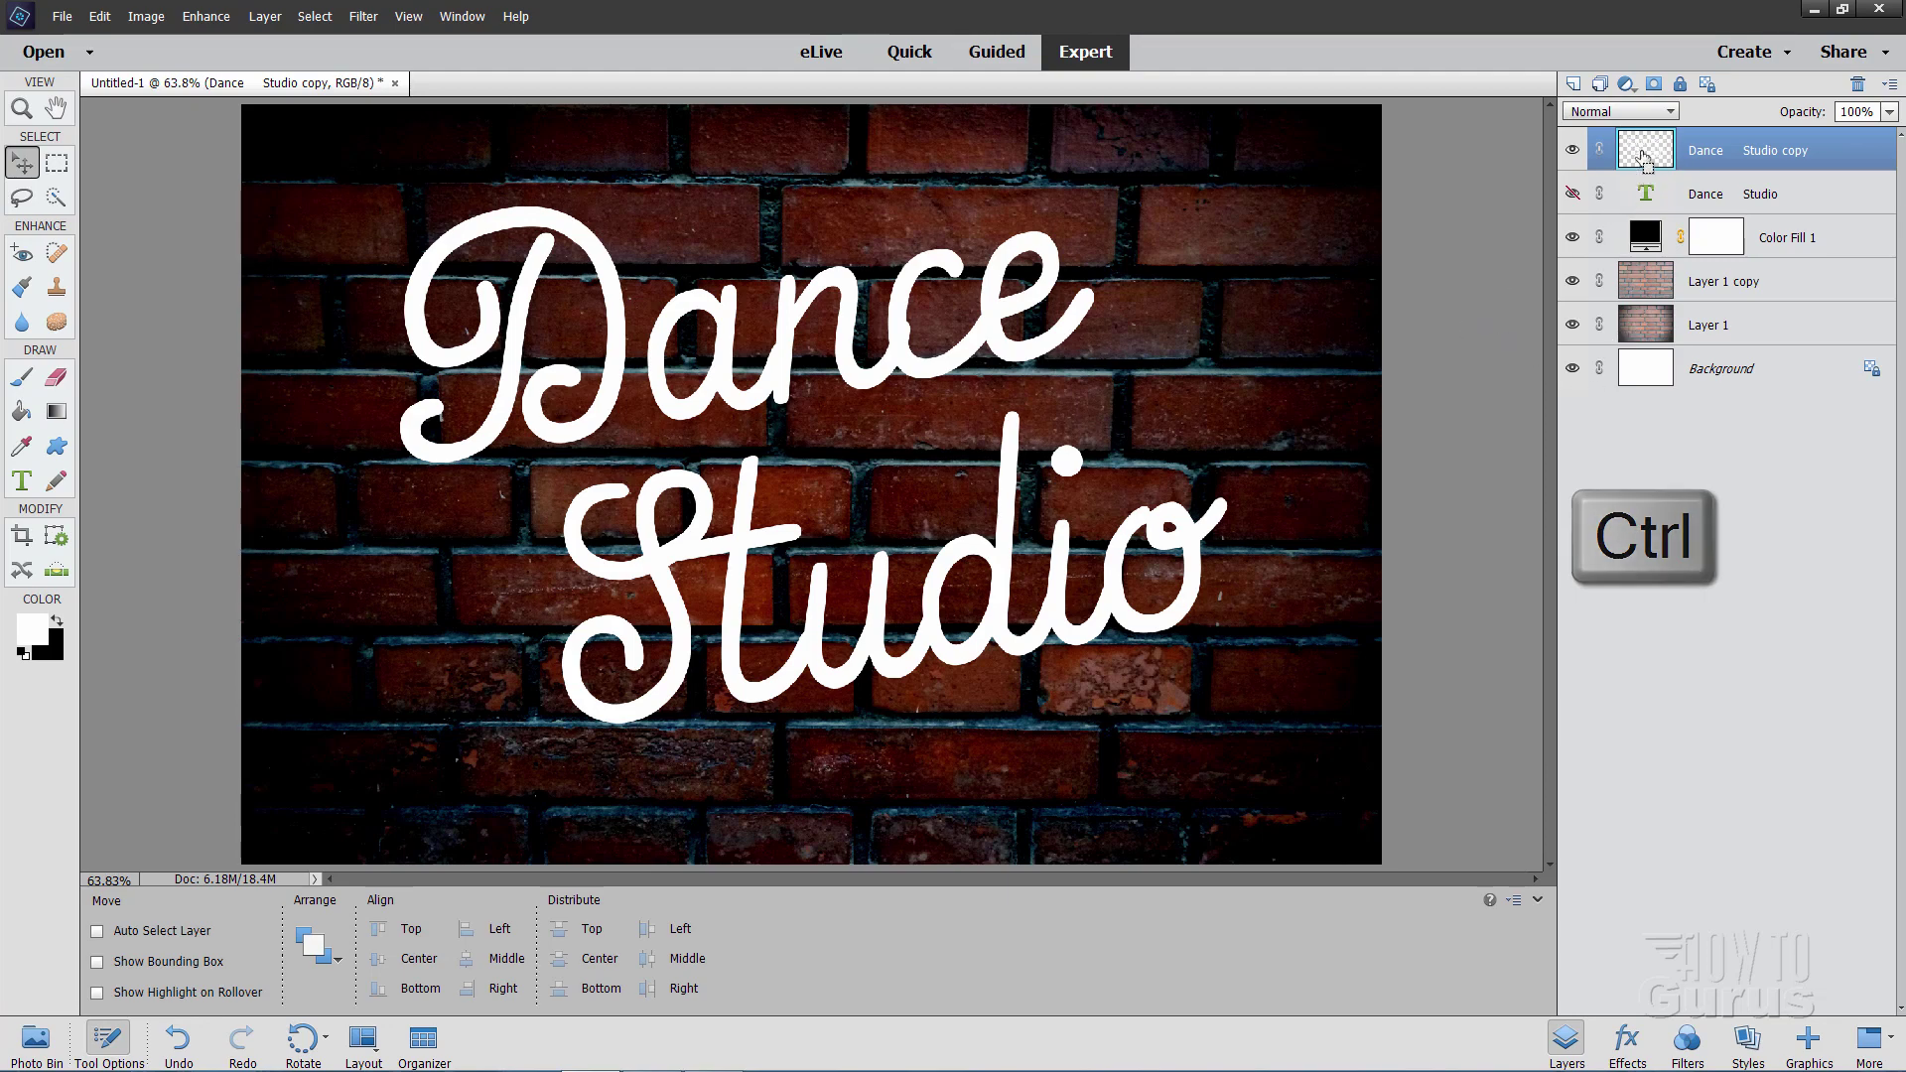
Step: Set the foreground colour to pale pink ffe1ff
click(96, 930)
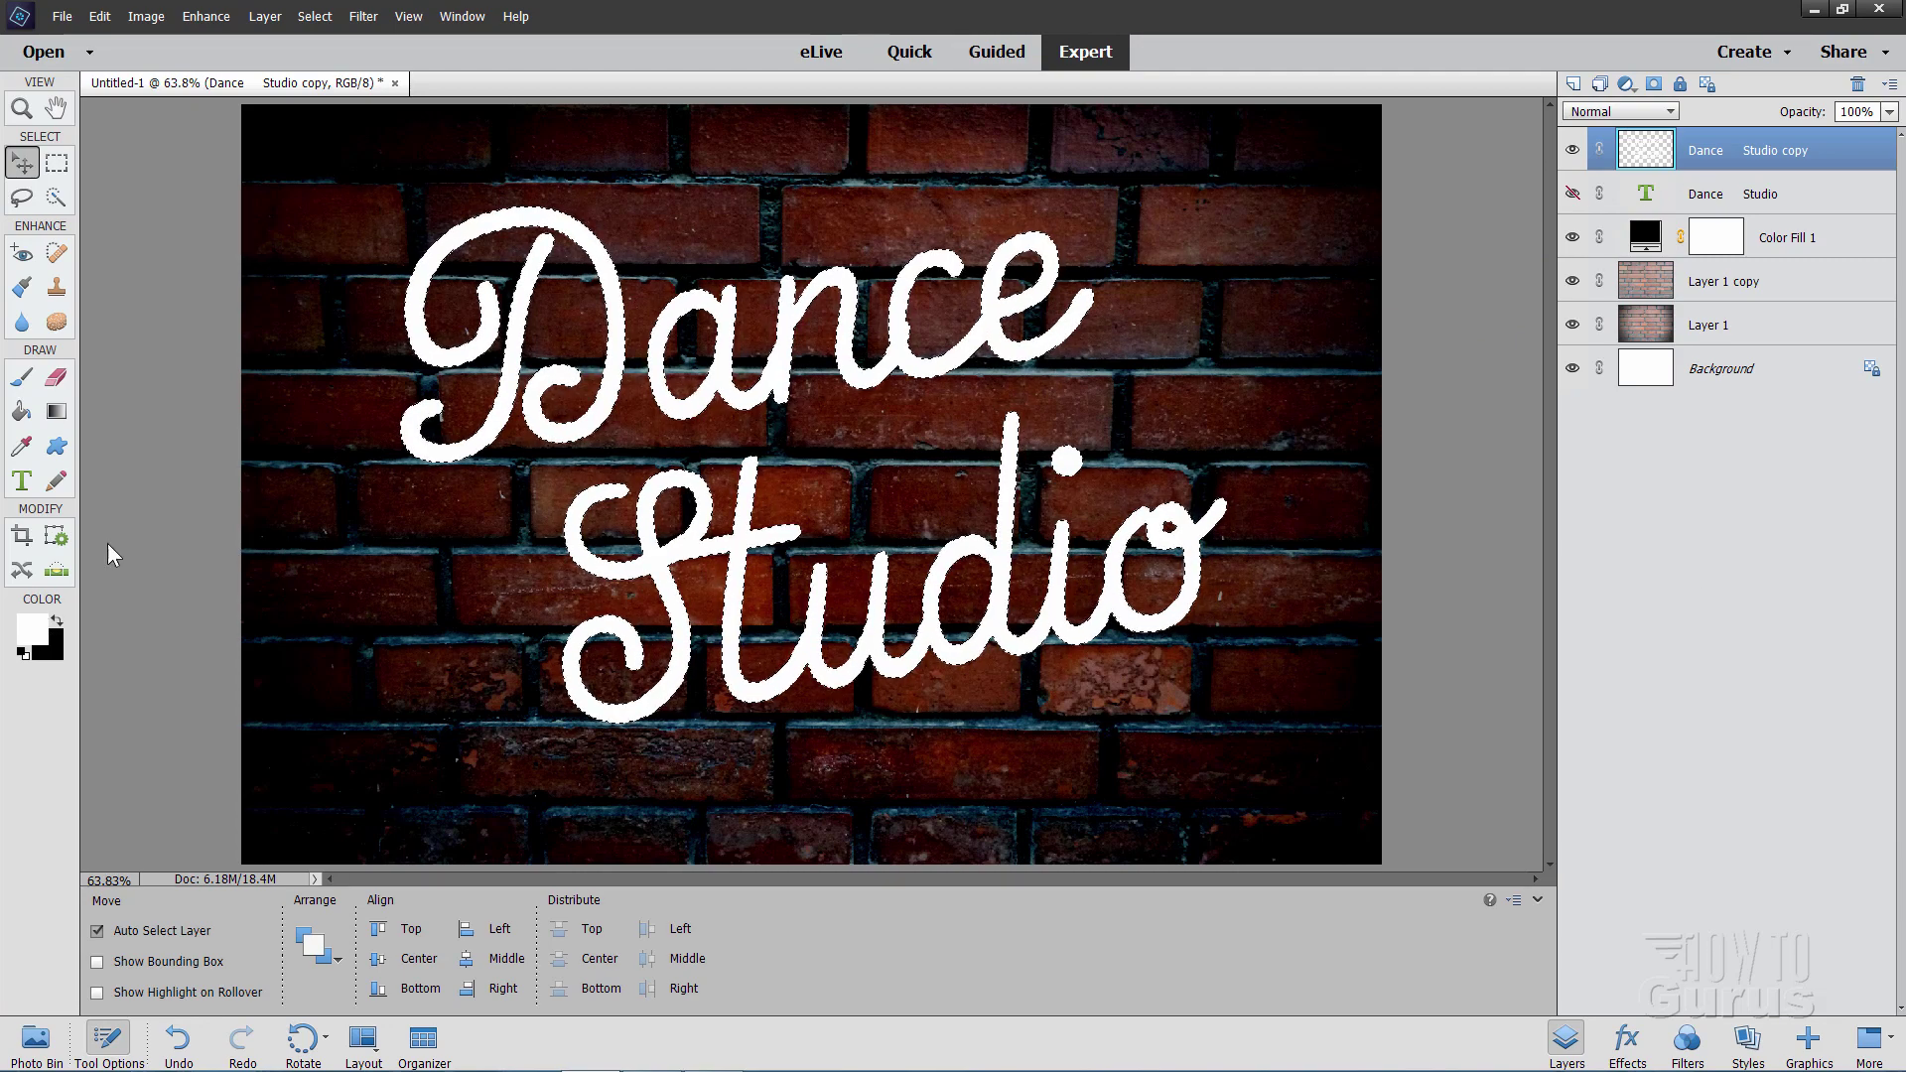
click(30, 633)
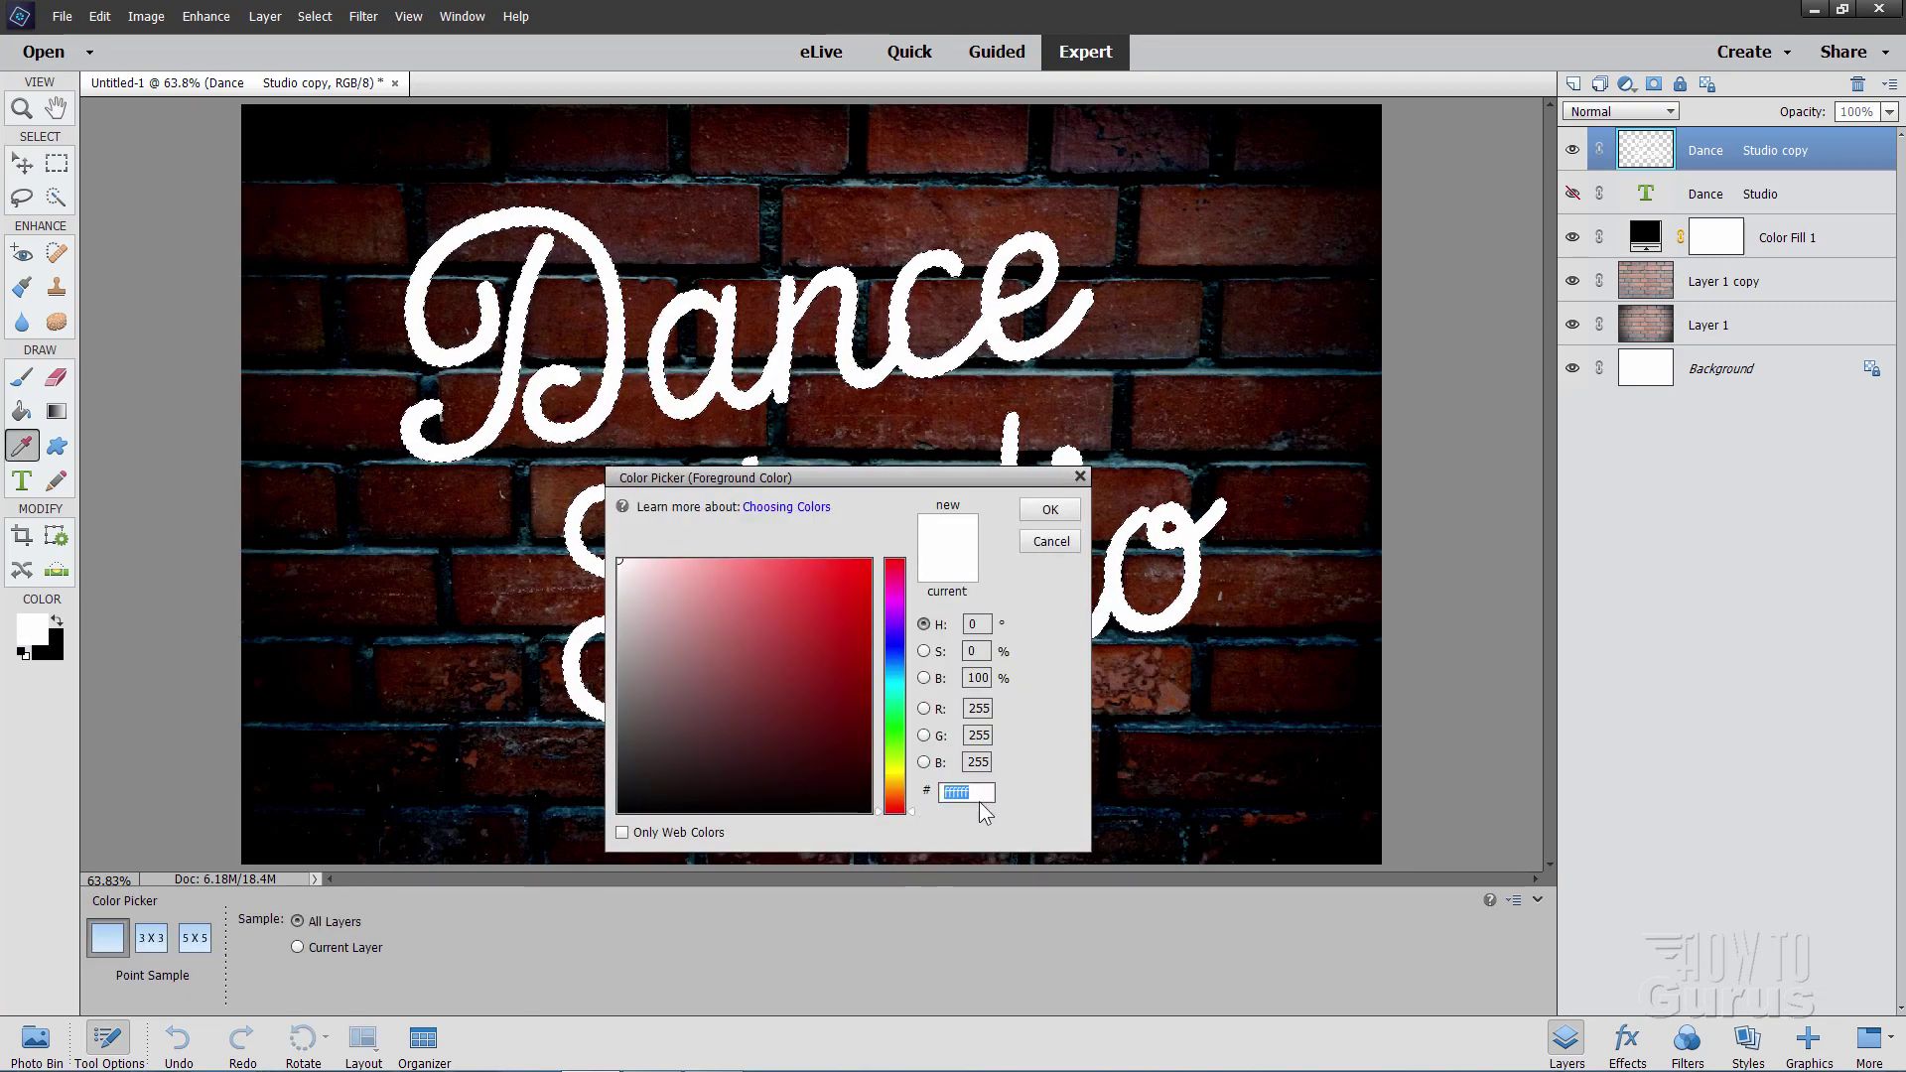
drag(981, 794, 938, 795)
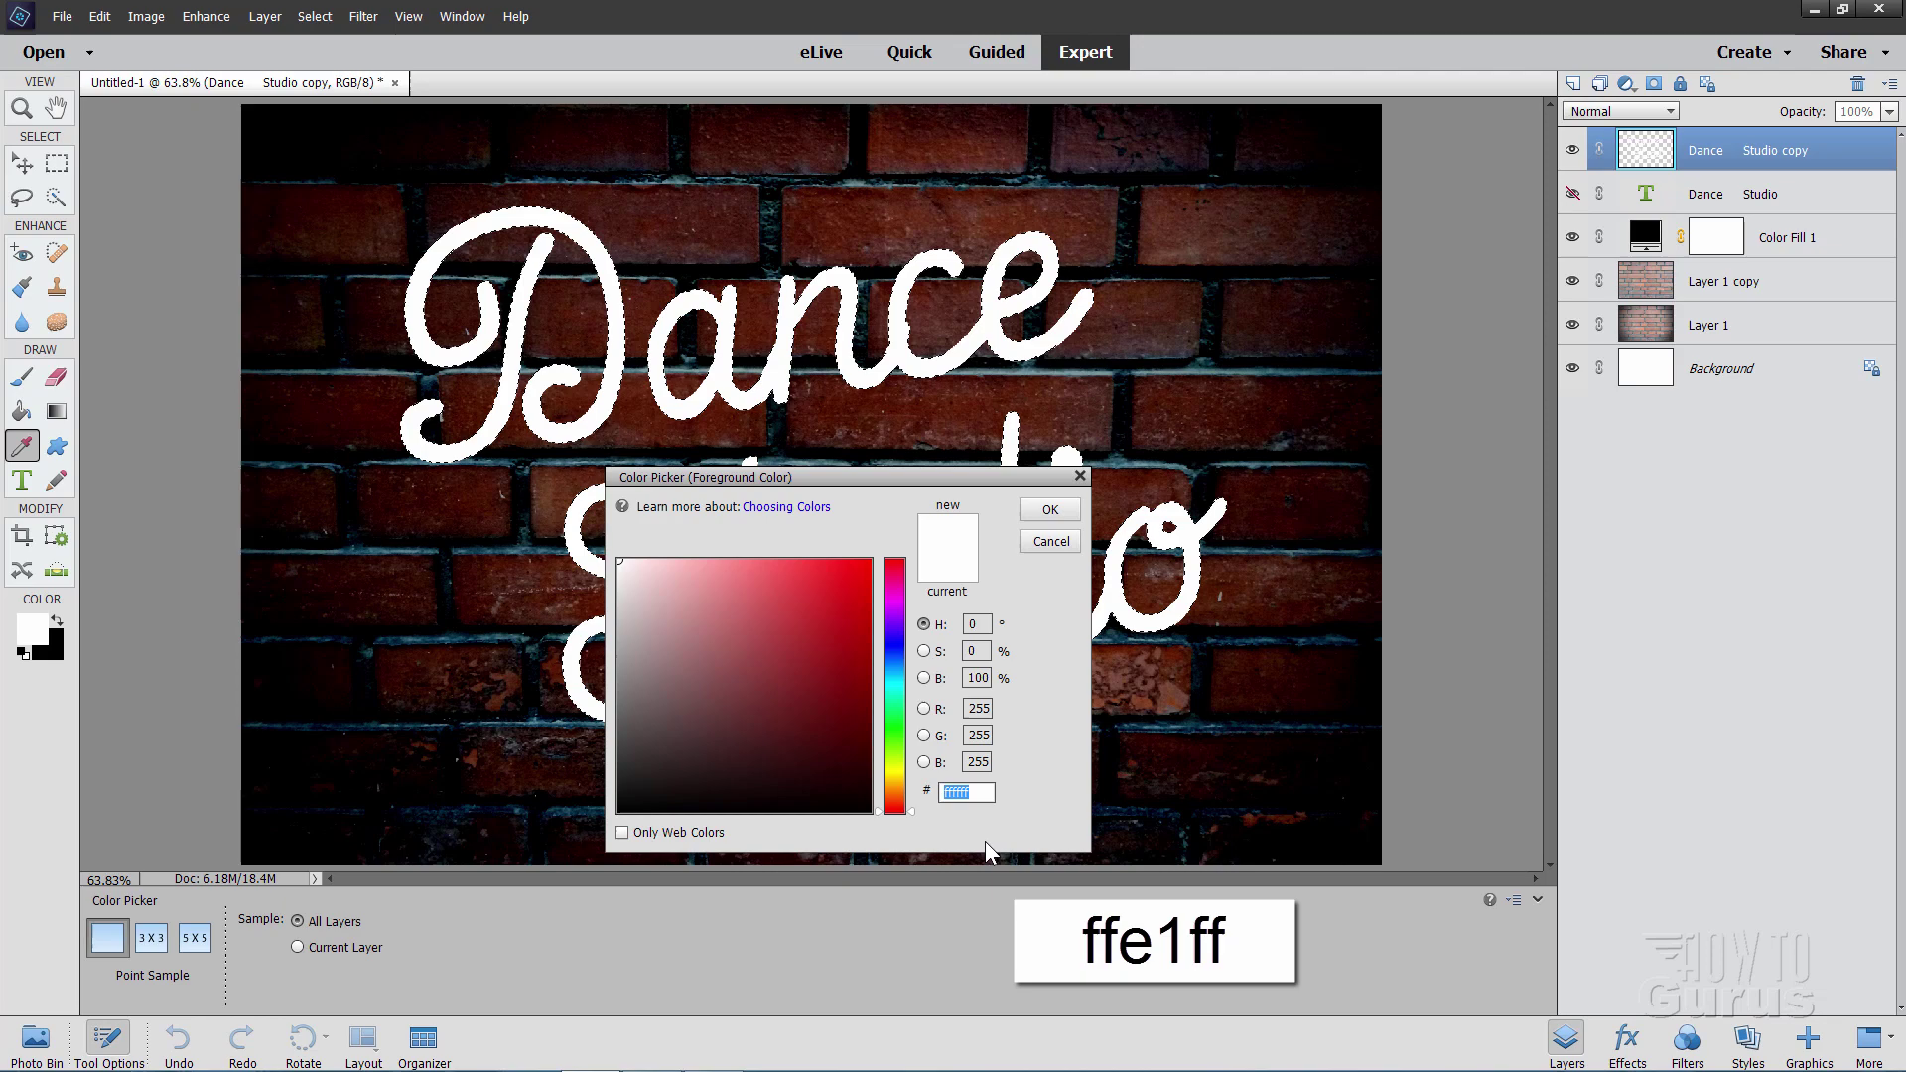
text(ffe)
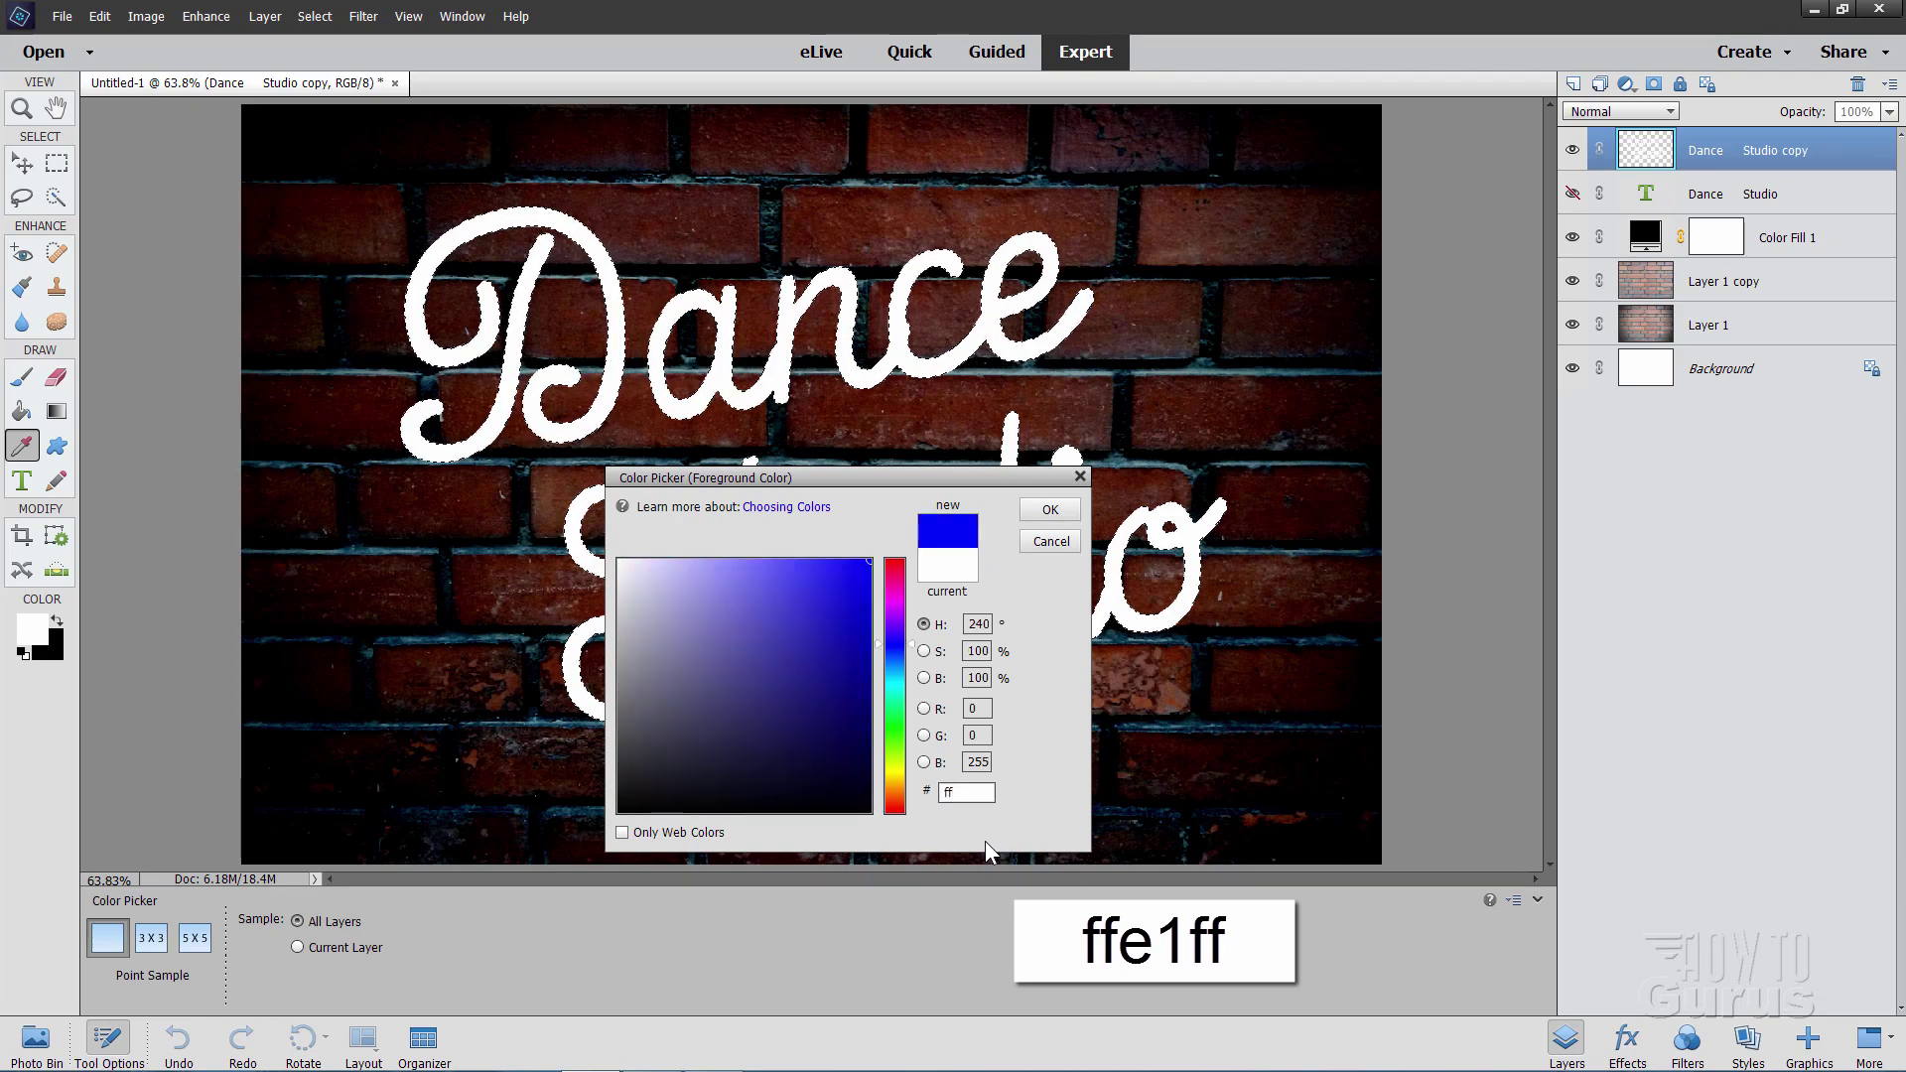
text(1ff)
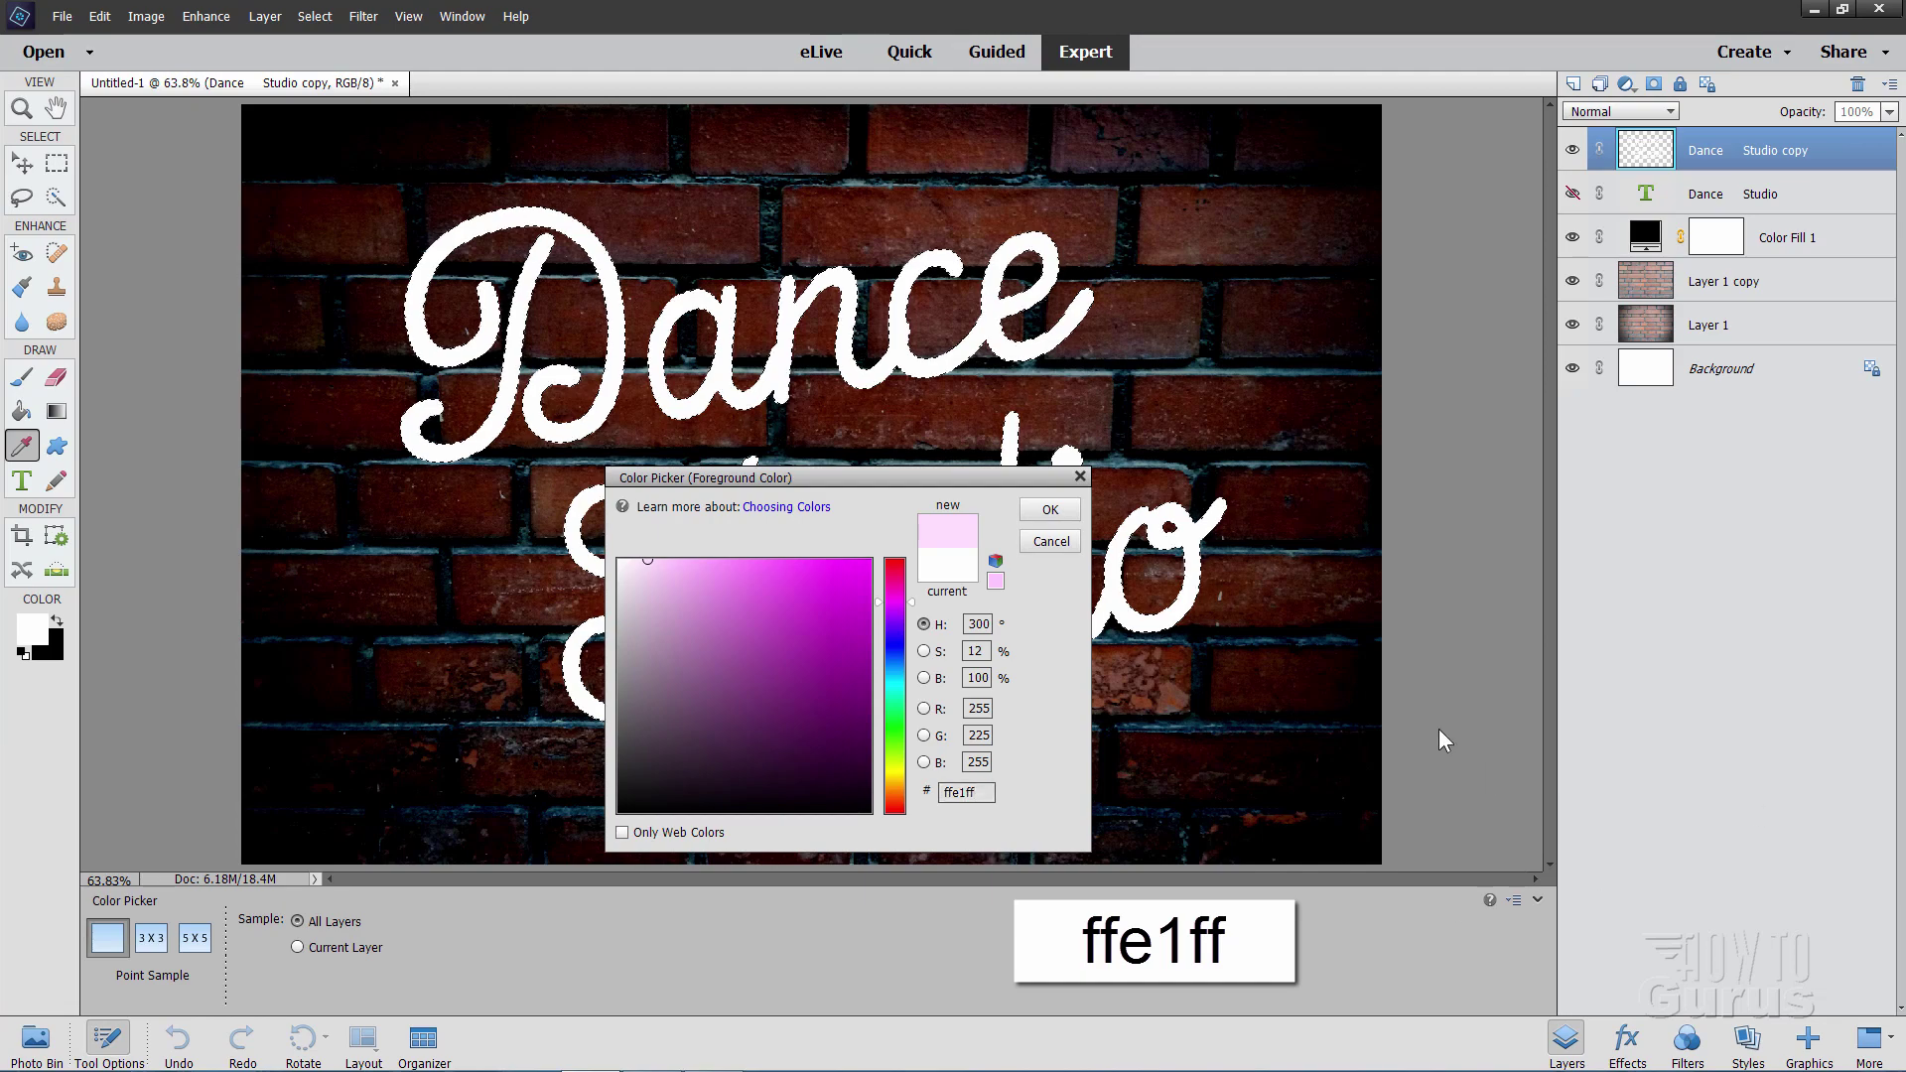
click(1043, 512)
key(v)
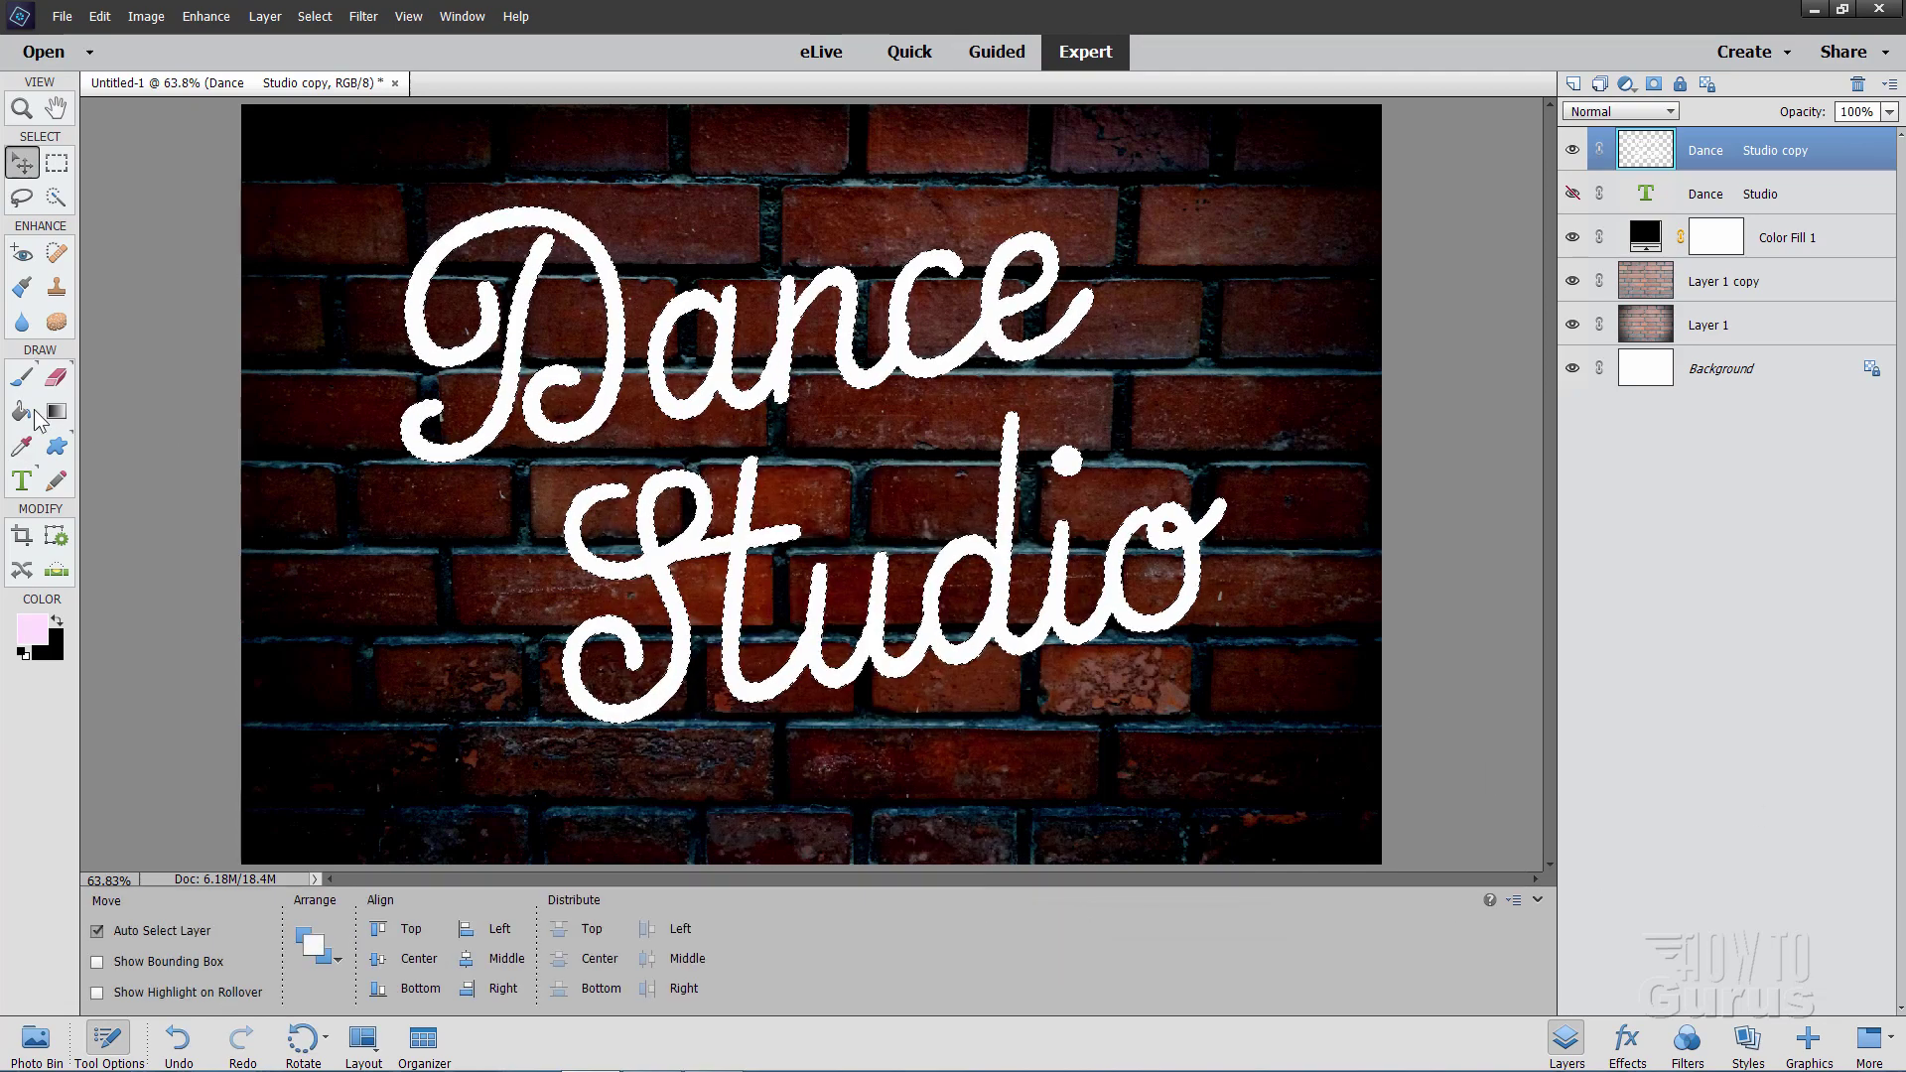
Step: Paint Bucket the D strokes, 'ance', 'Studio' and the i's dot pale pink, then return to Move
click(20, 410)
click(506, 357)
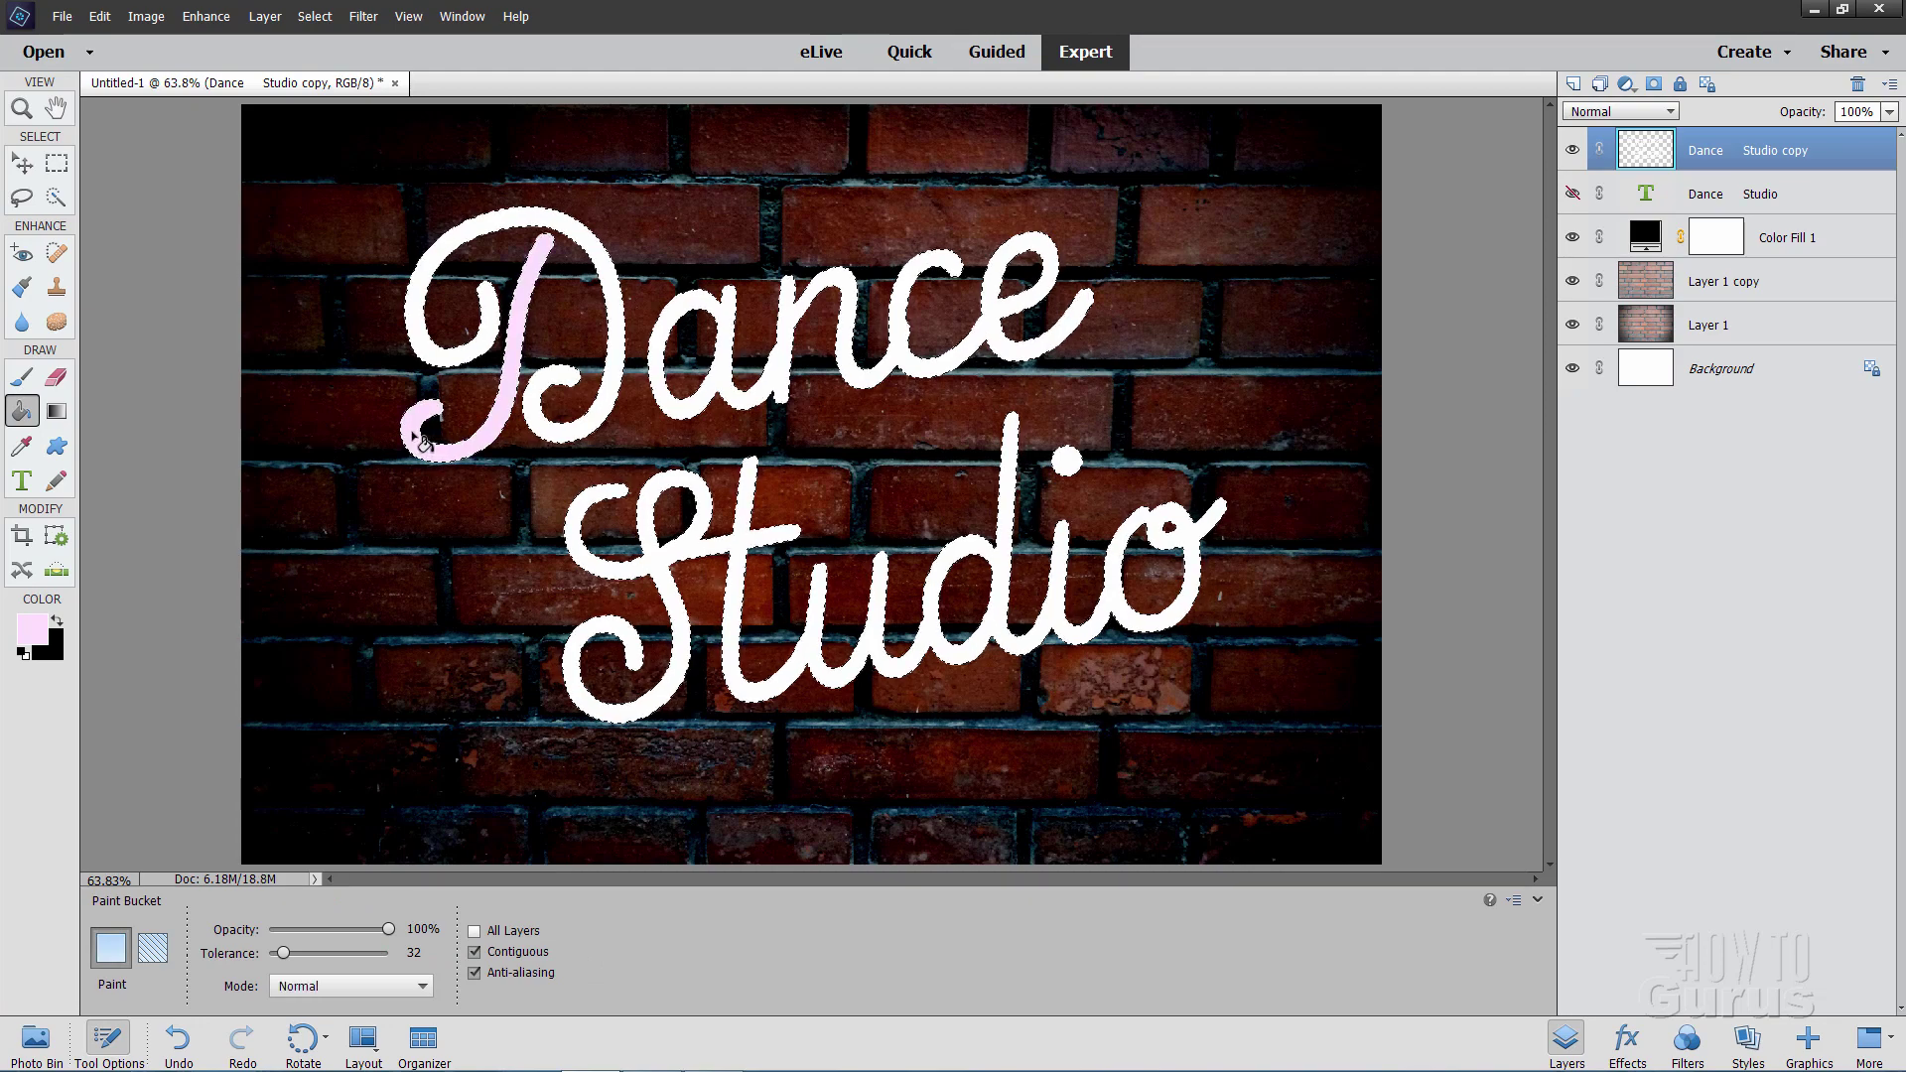
click(571, 437)
click(657, 343)
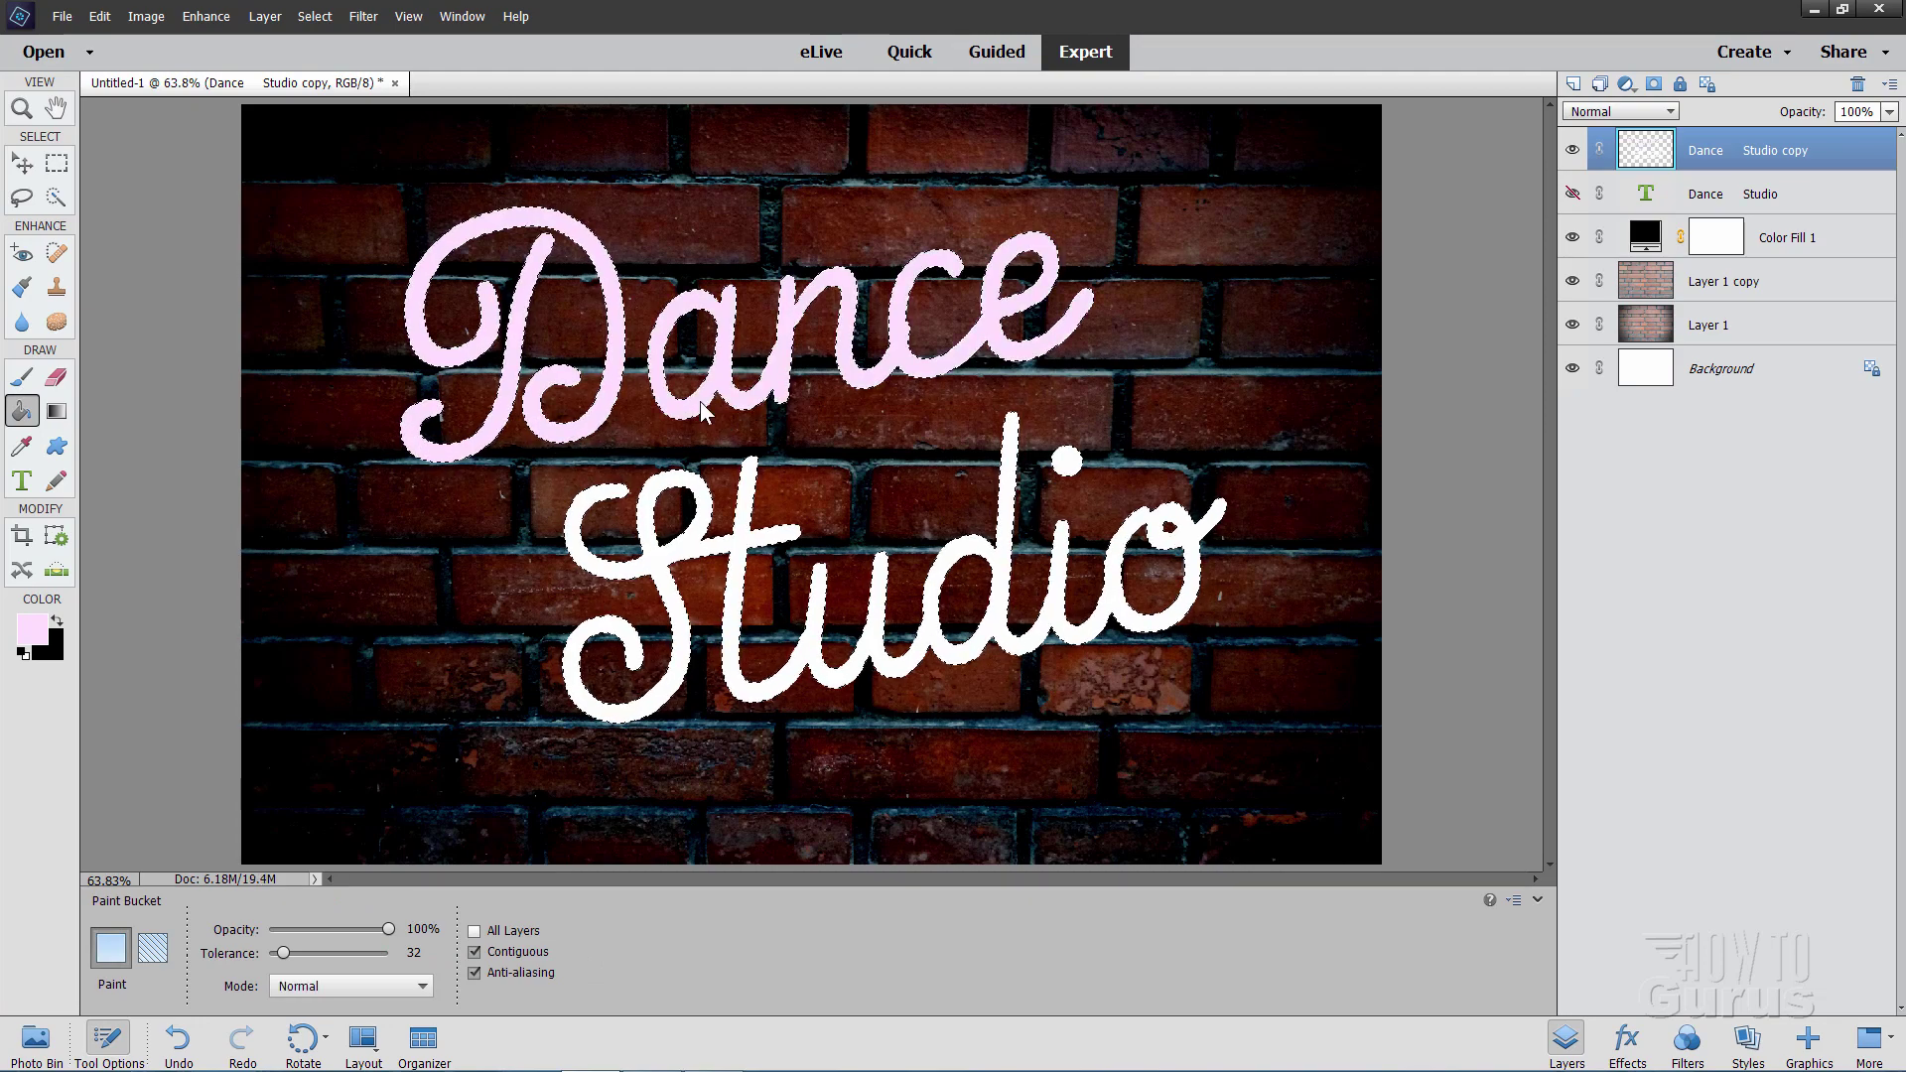
click(670, 541)
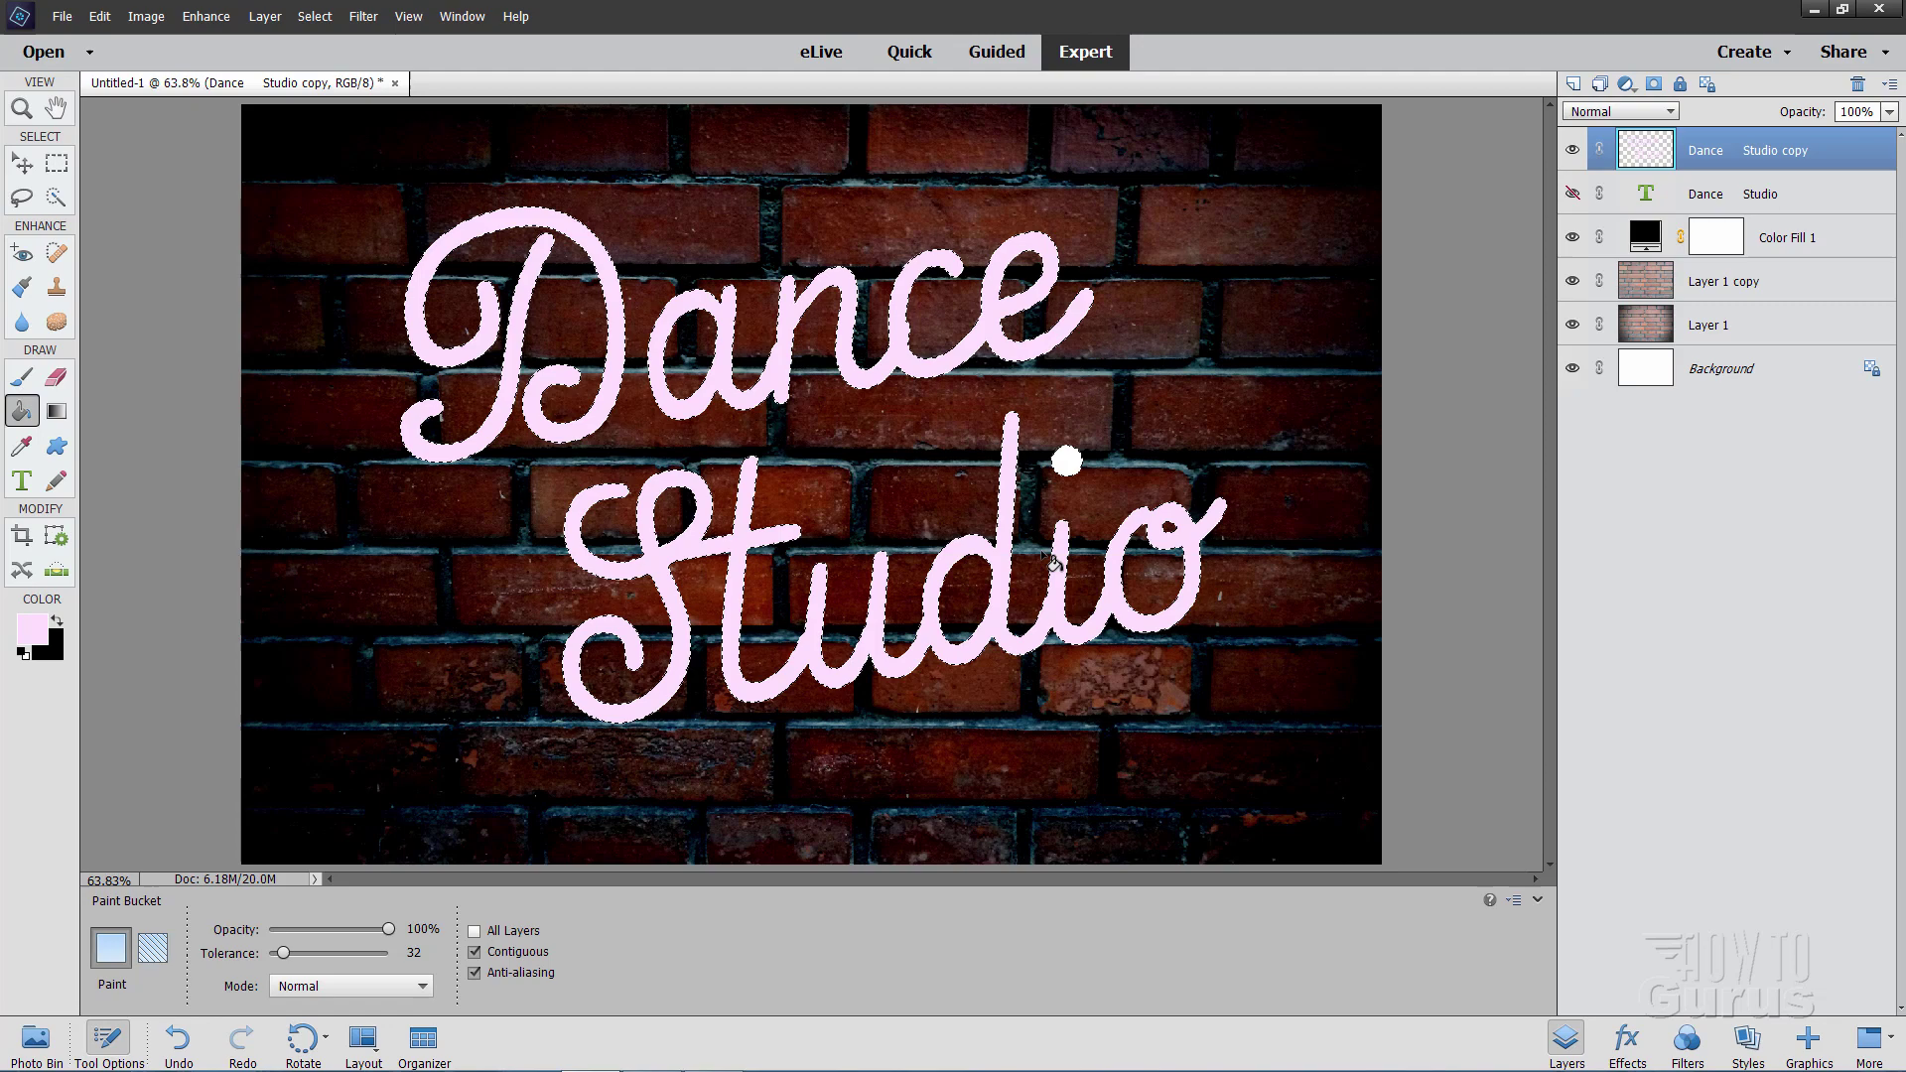
click(1068, 462)
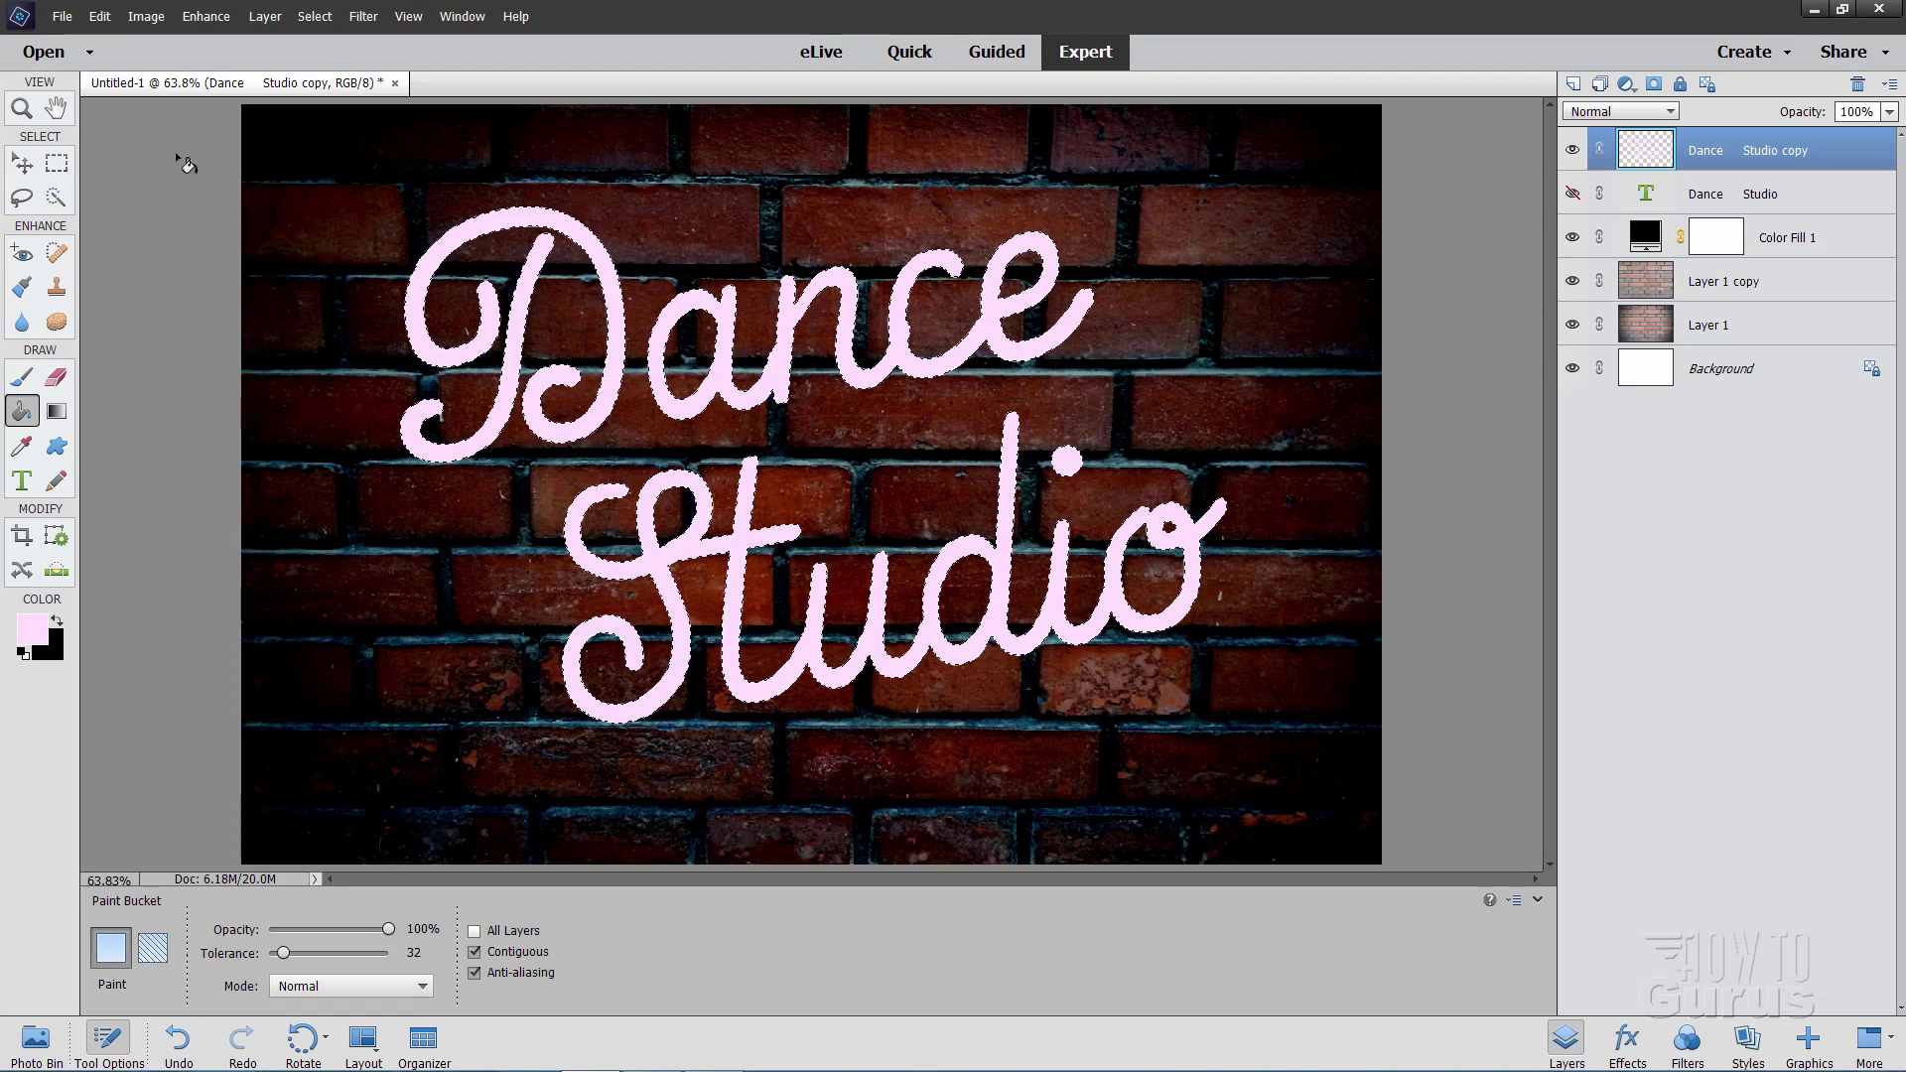
click(27, 165)
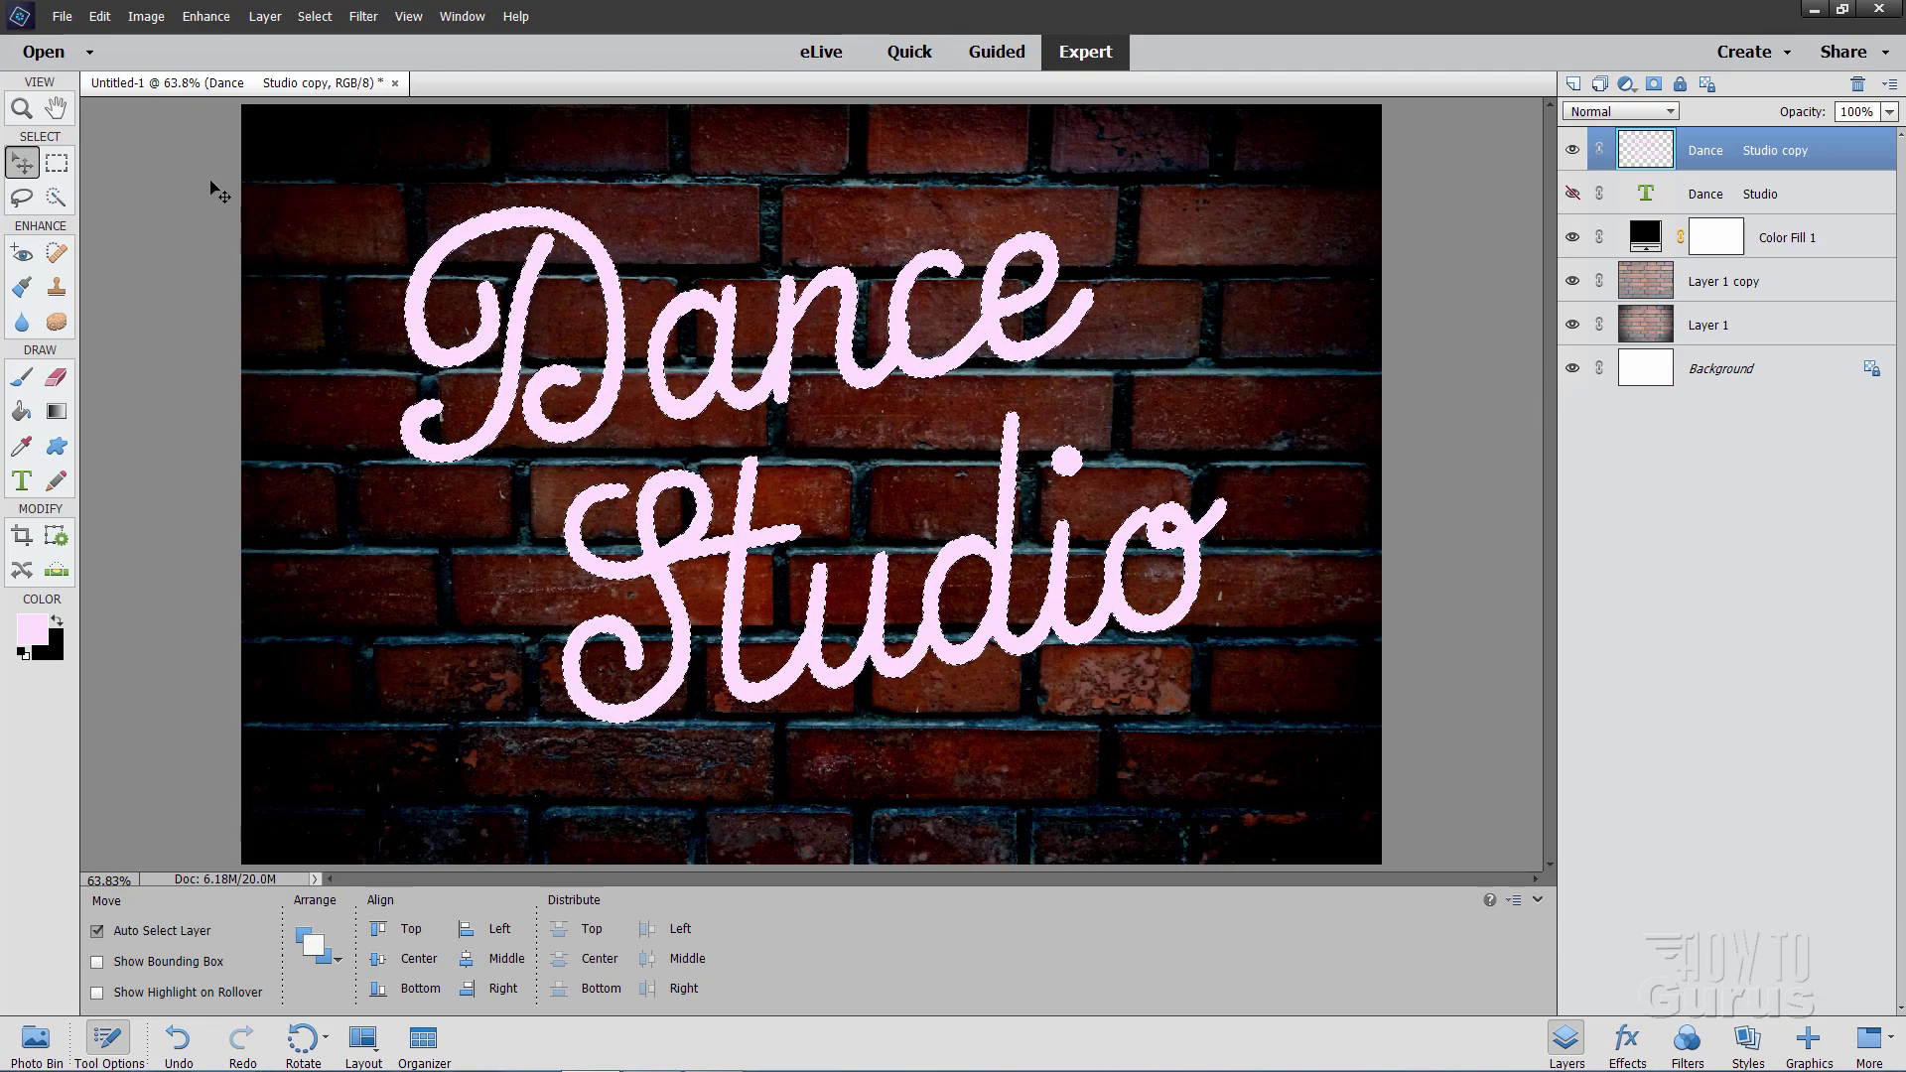
Step: Contract the letter selection inward to the thin centre of the strokes
click(313, 18)
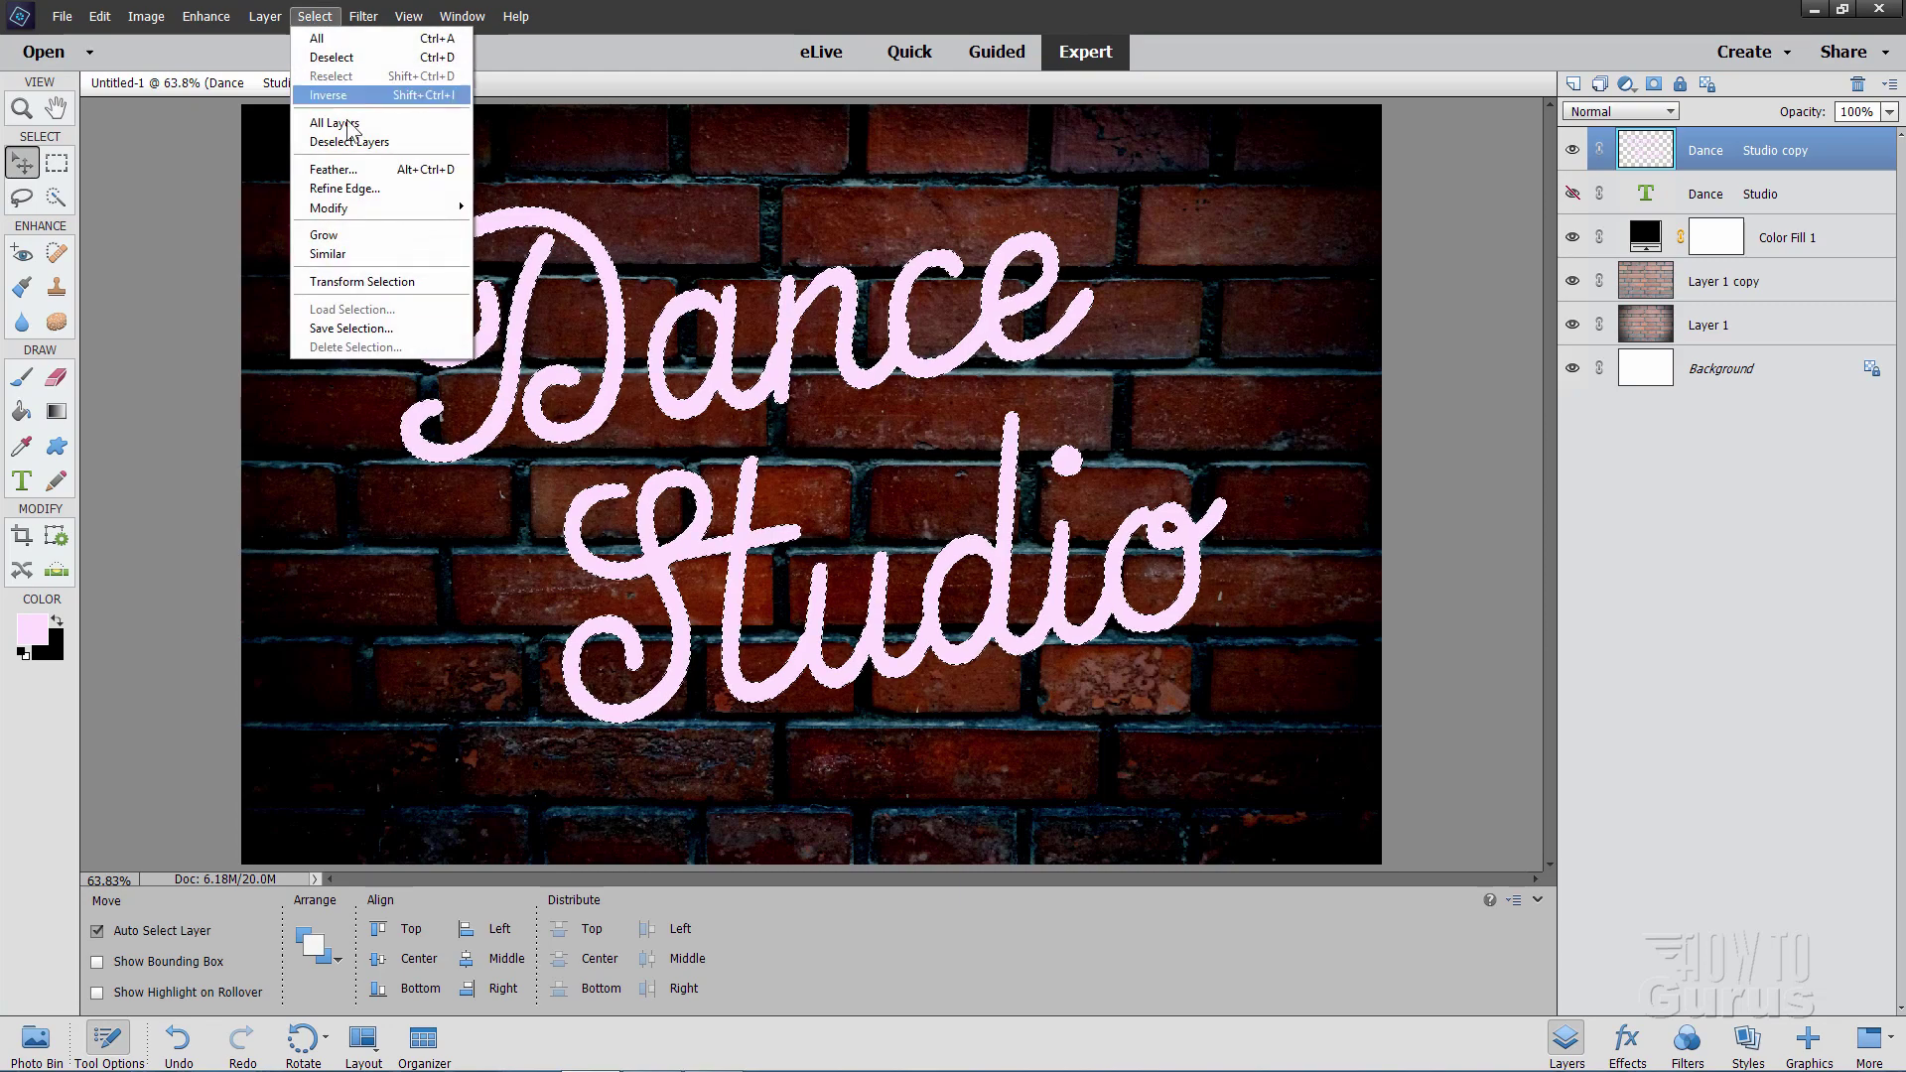
mouse_move(369, 206)
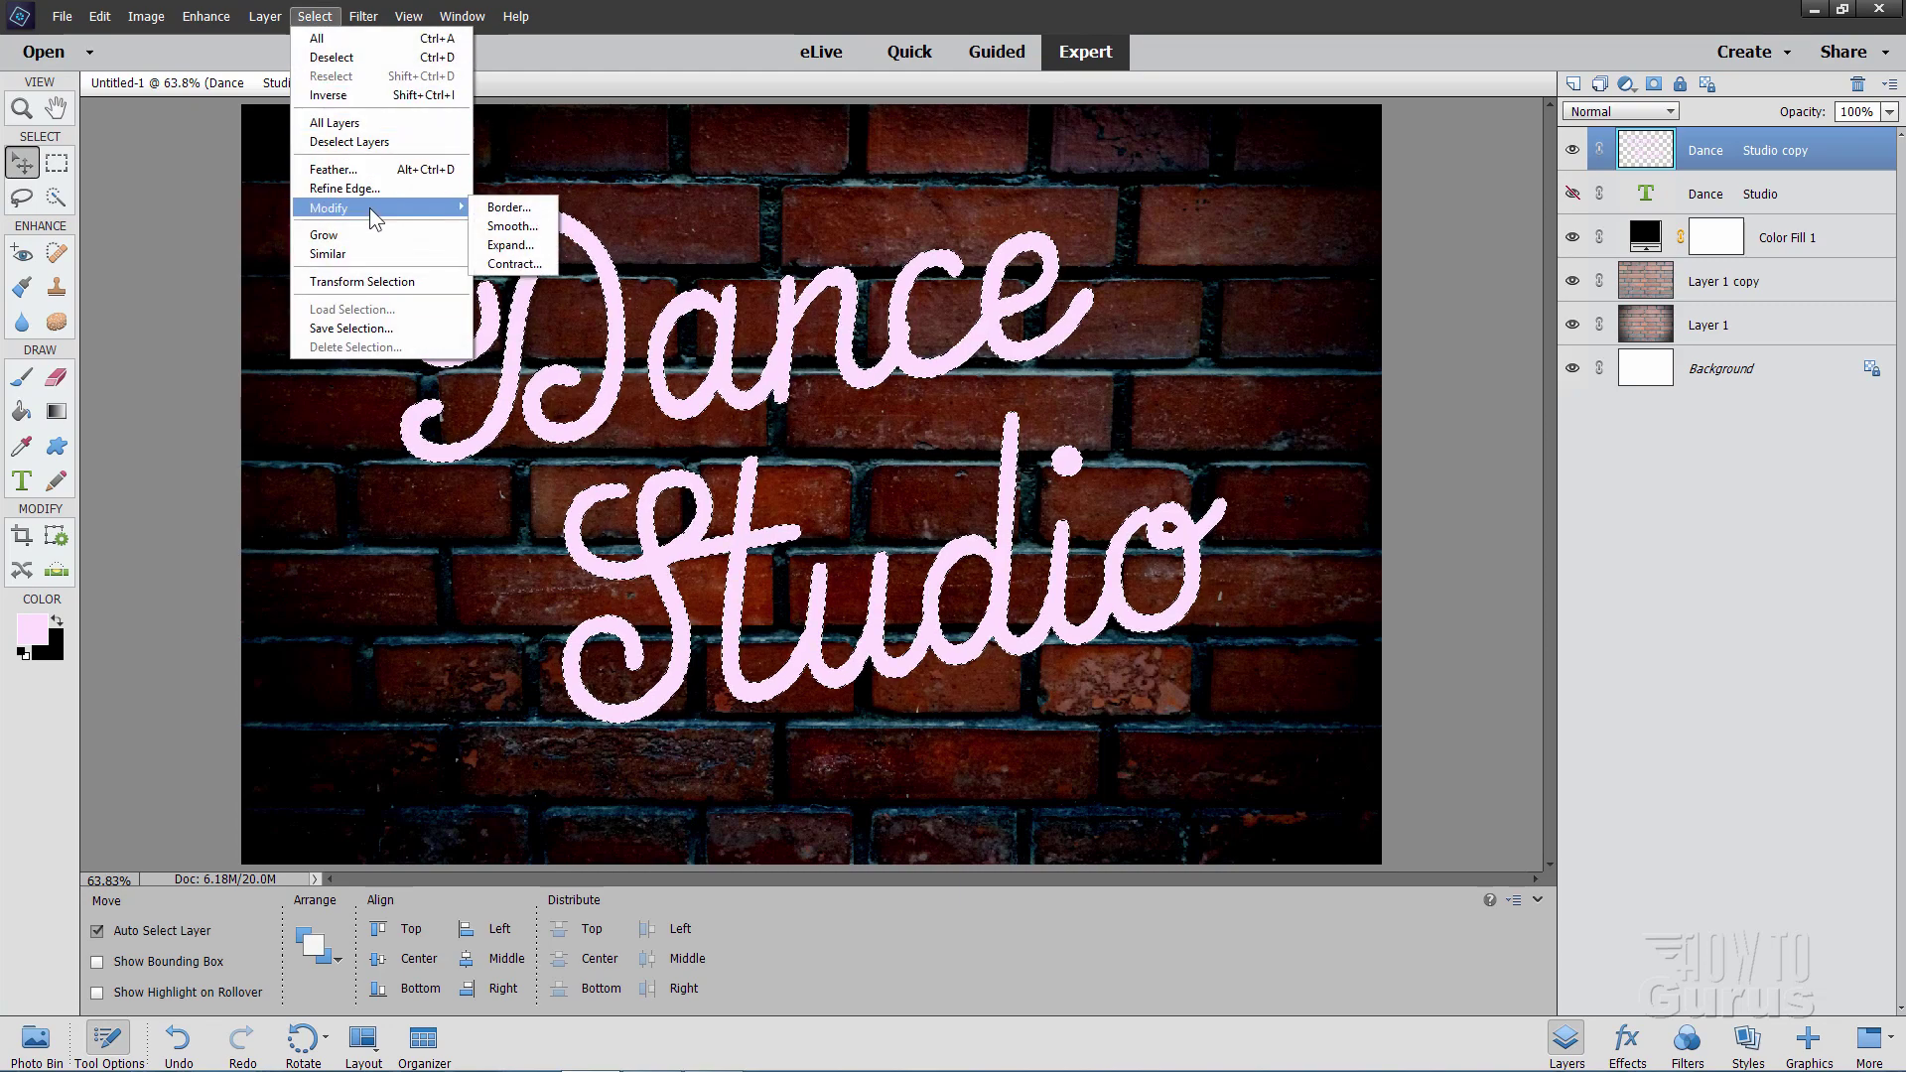
click(503, 266)
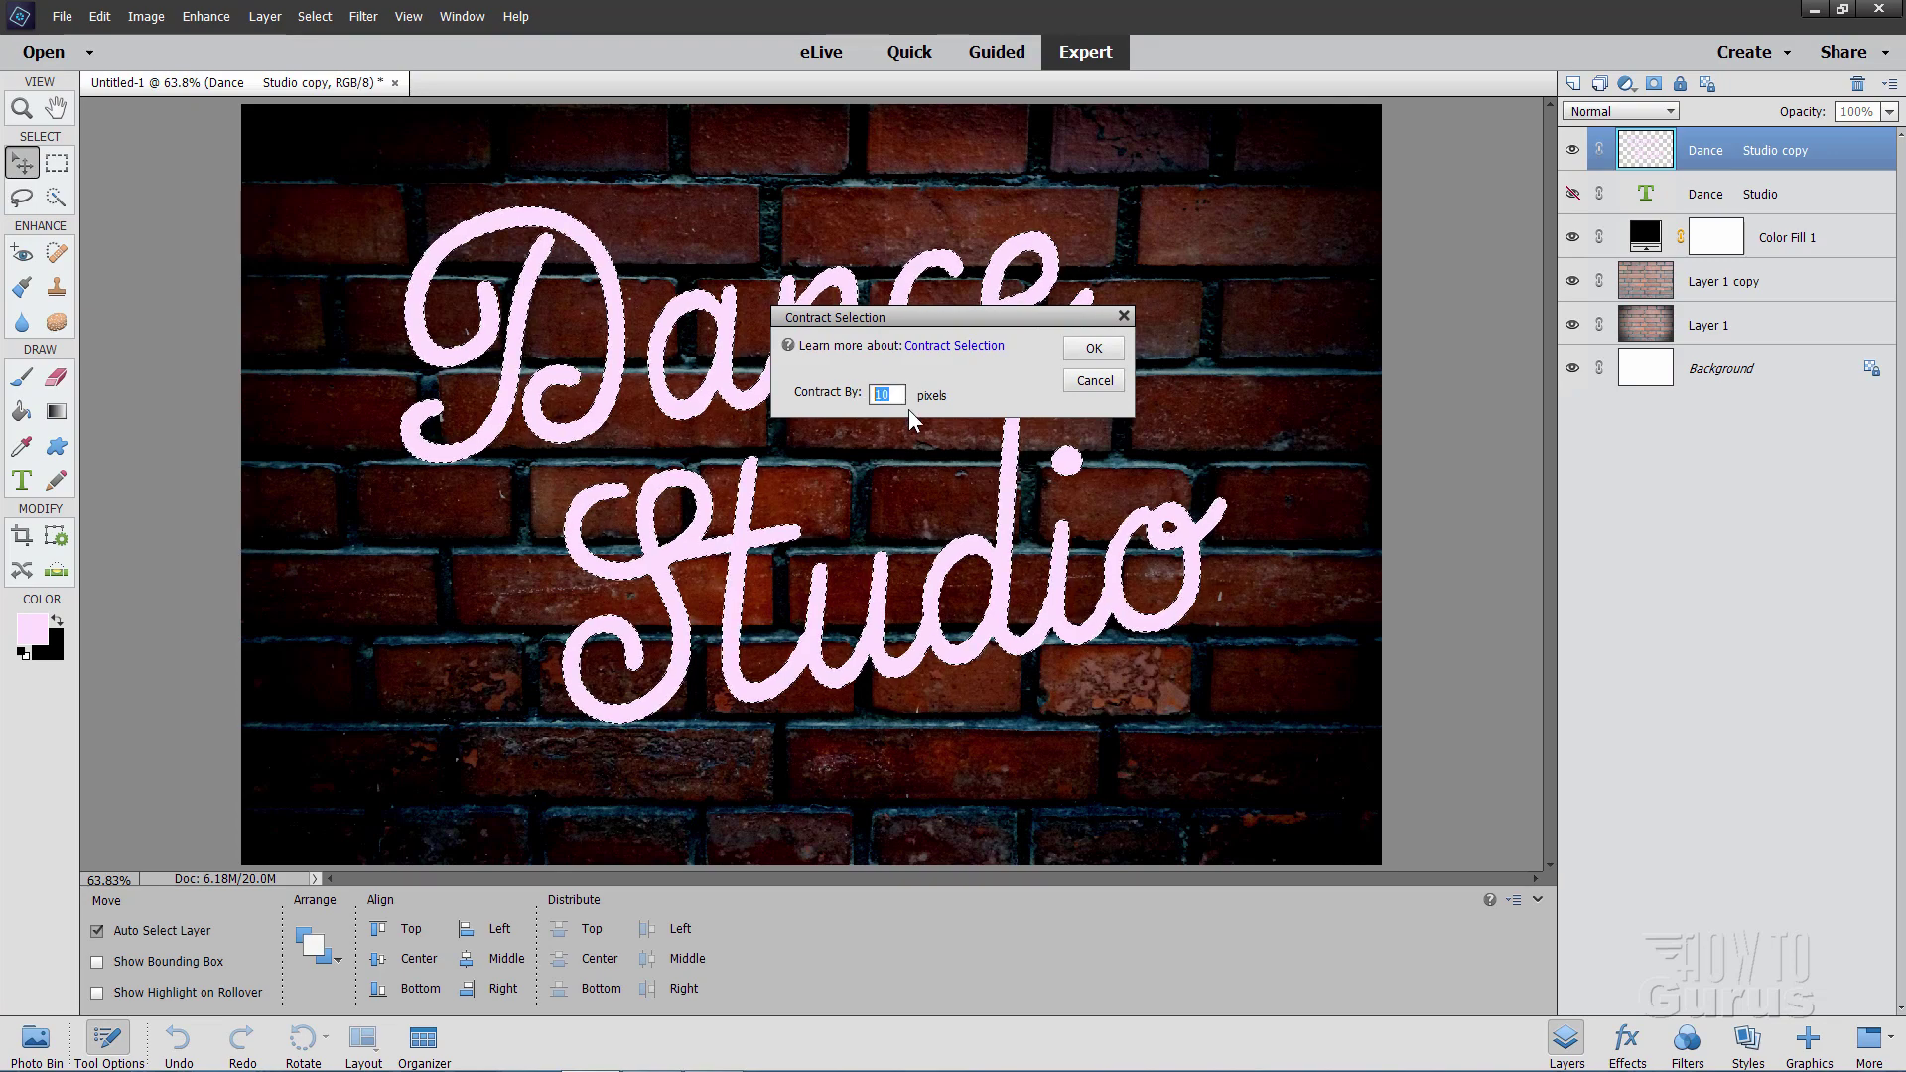
click(1095, 349)
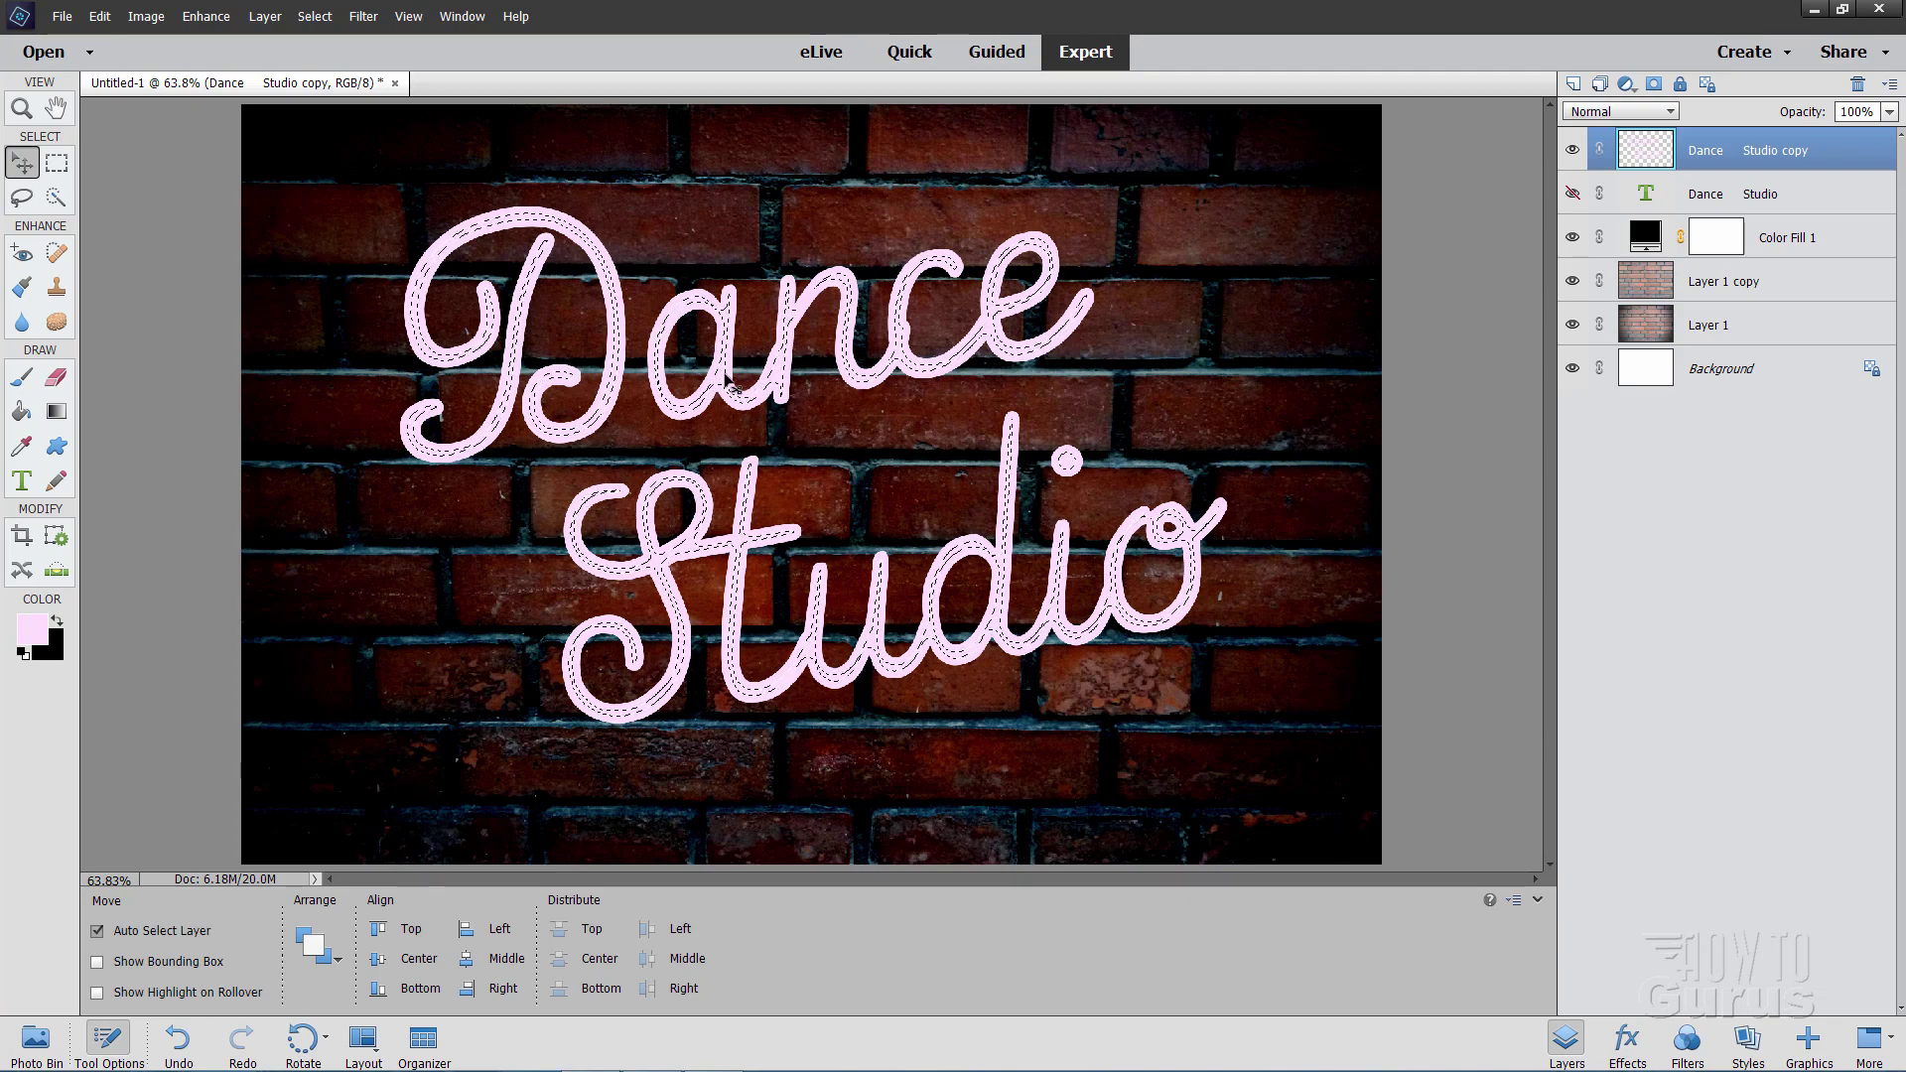
Step: Copy the contracted selection onto a new Layer 2 via Layer Via Copy
click(270, 18)
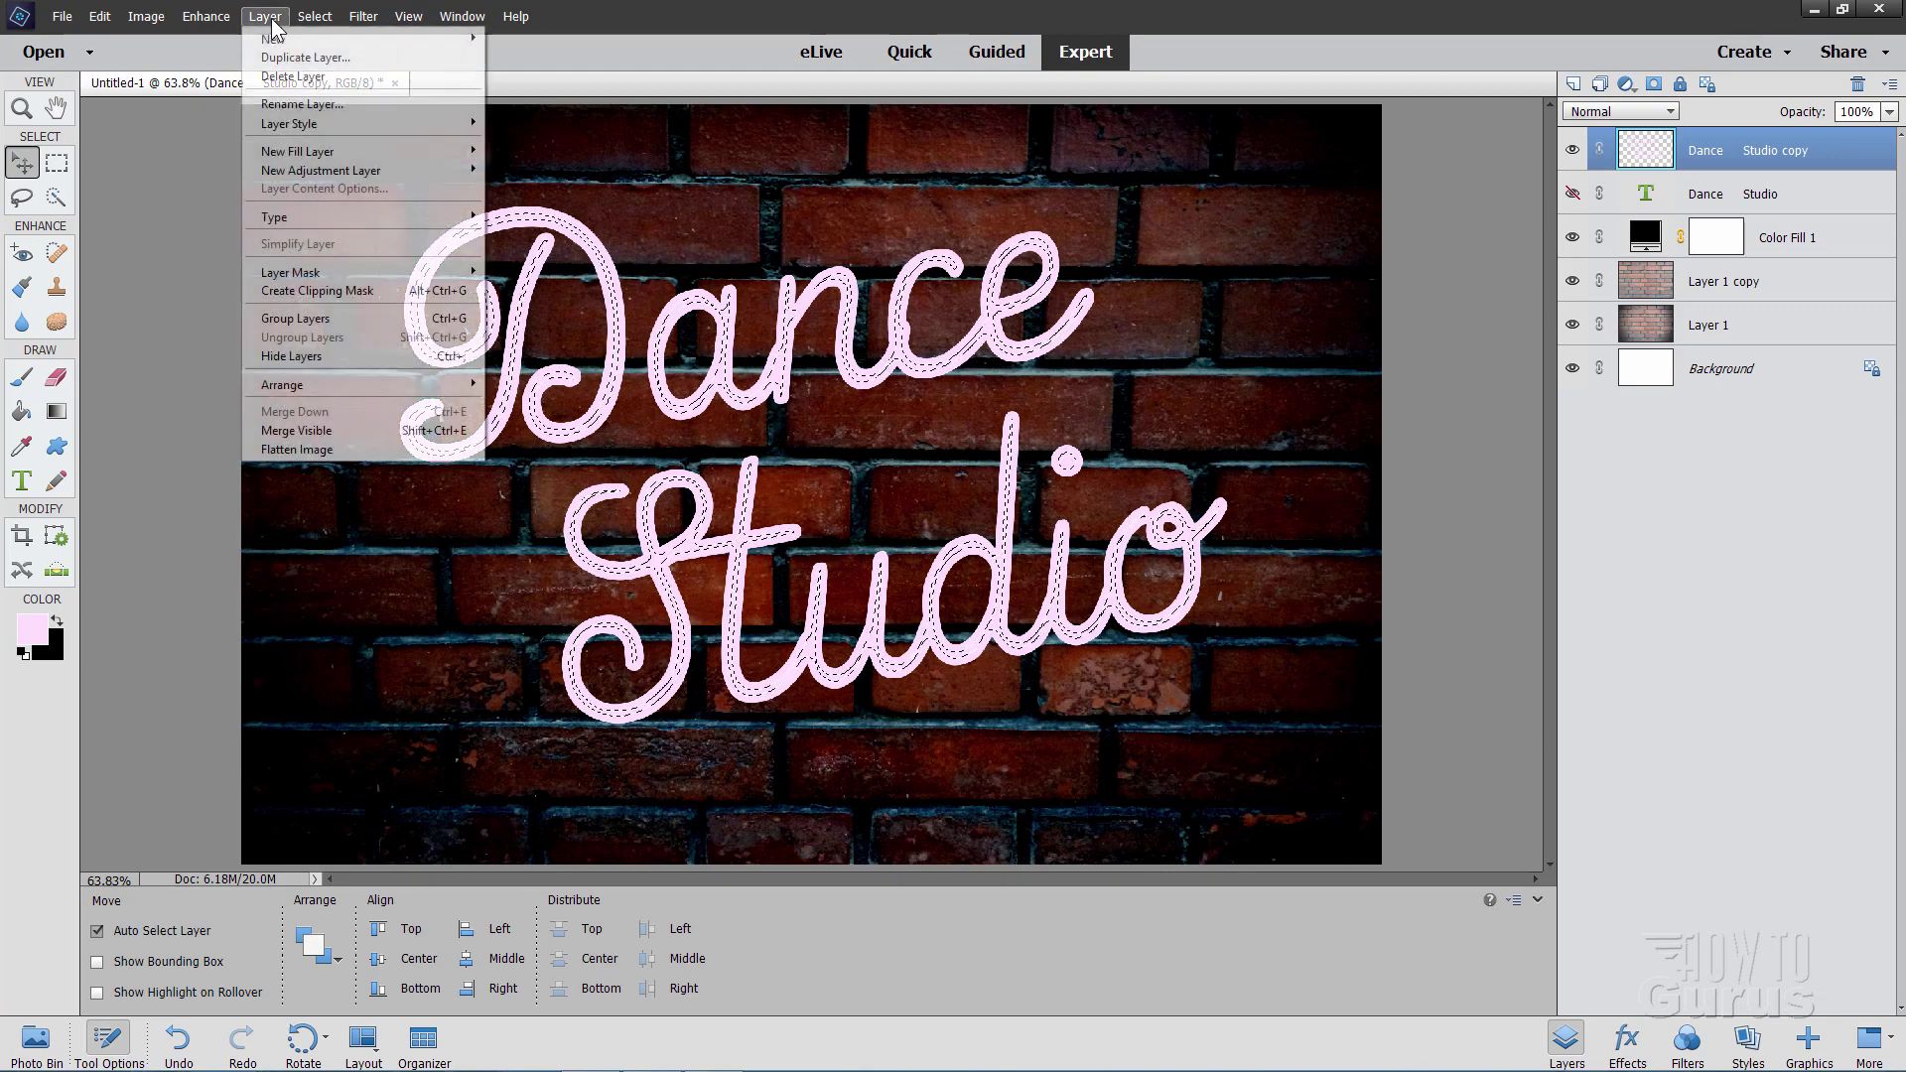
mouse_move(377, 44)
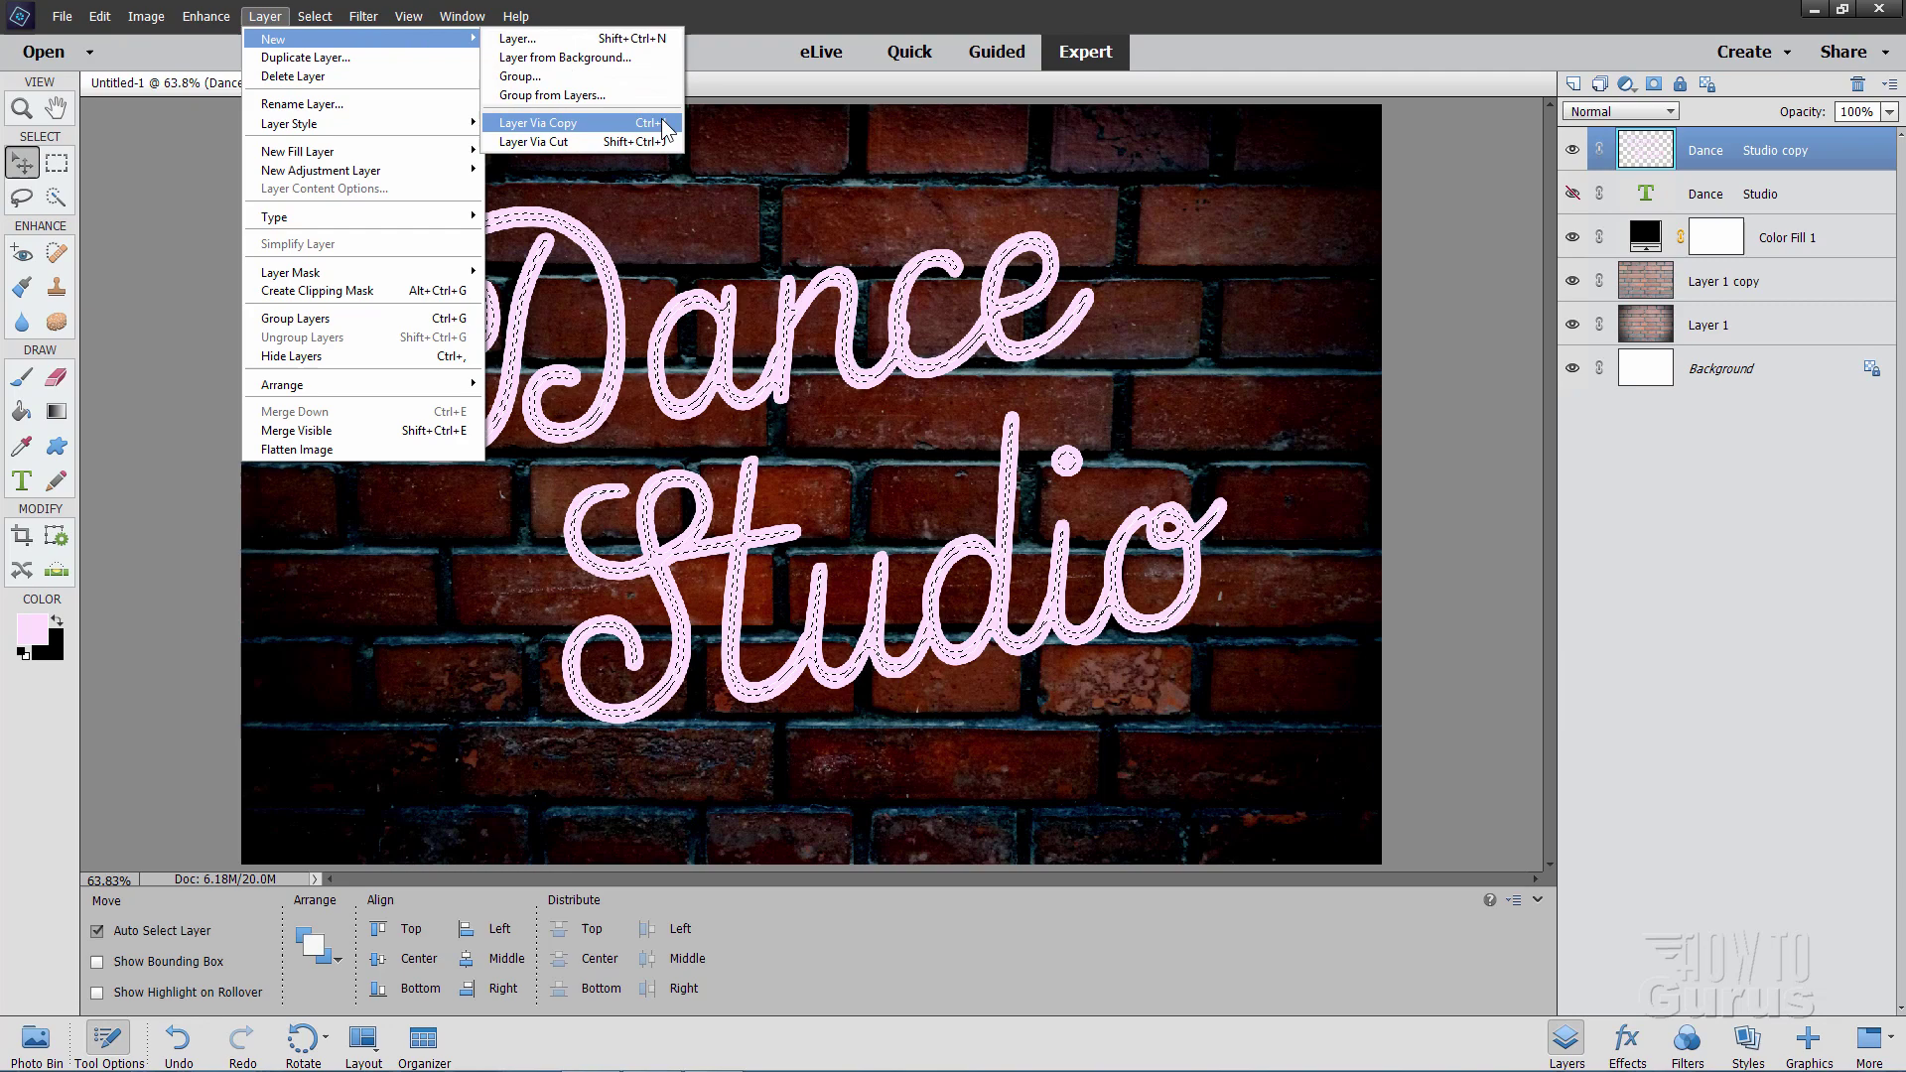
click(575, 122)
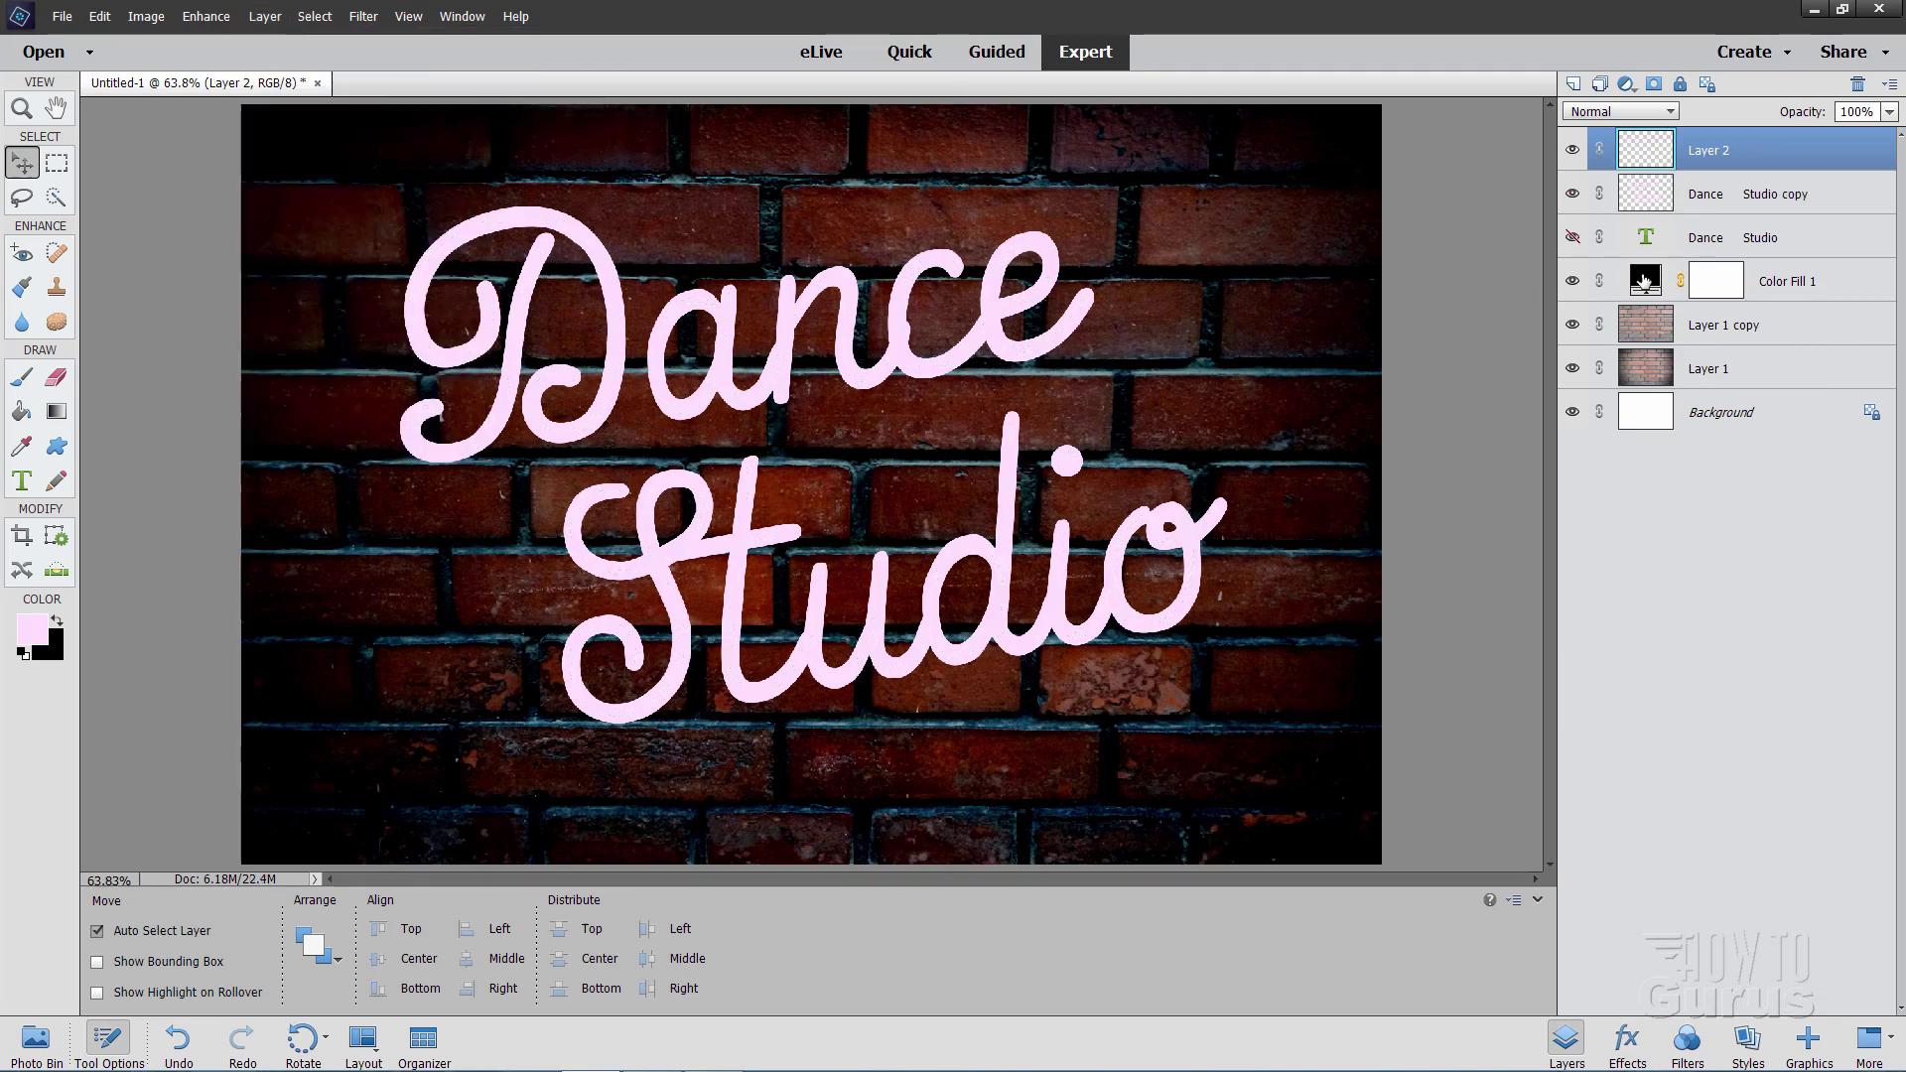
Step: Hide the Dance Studio copy and apply a 4.0-pixel Gaussian Blur to Layer 2
click(1575, 195)
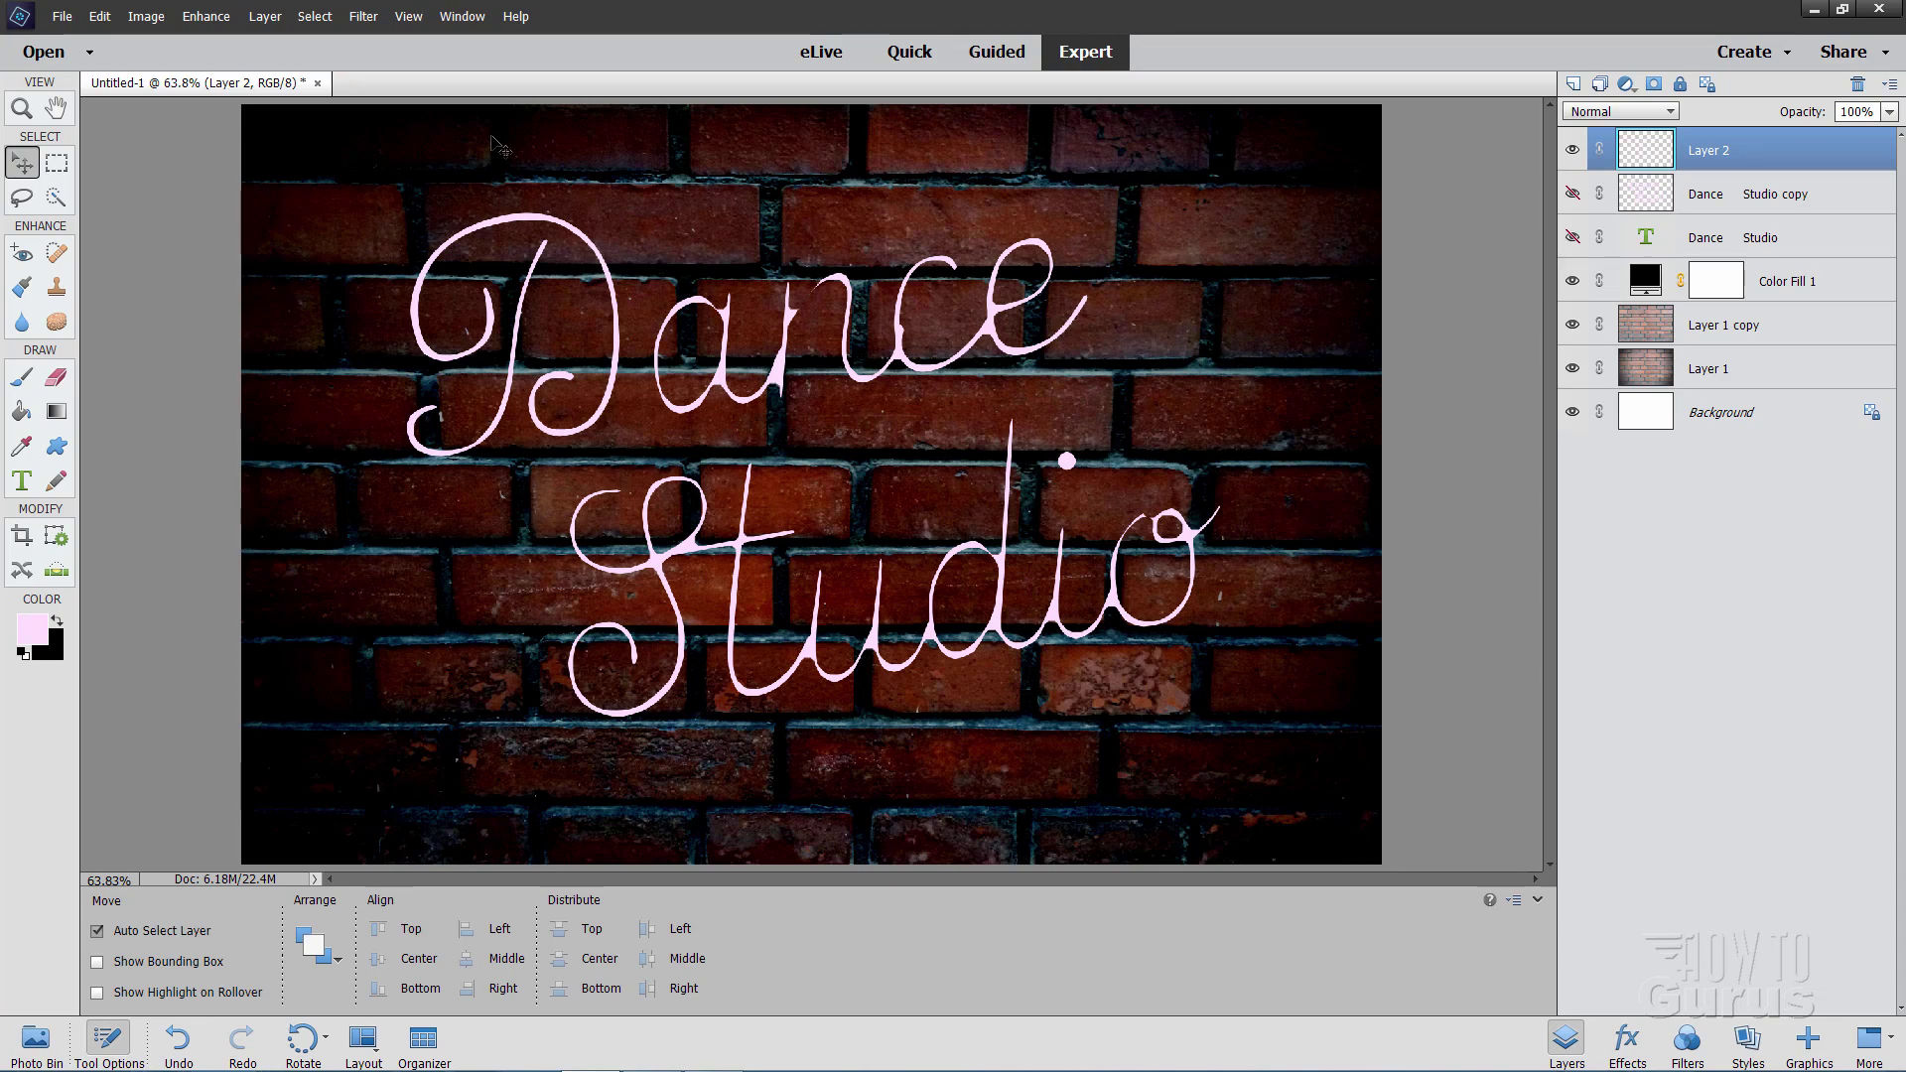
click(363, 17)
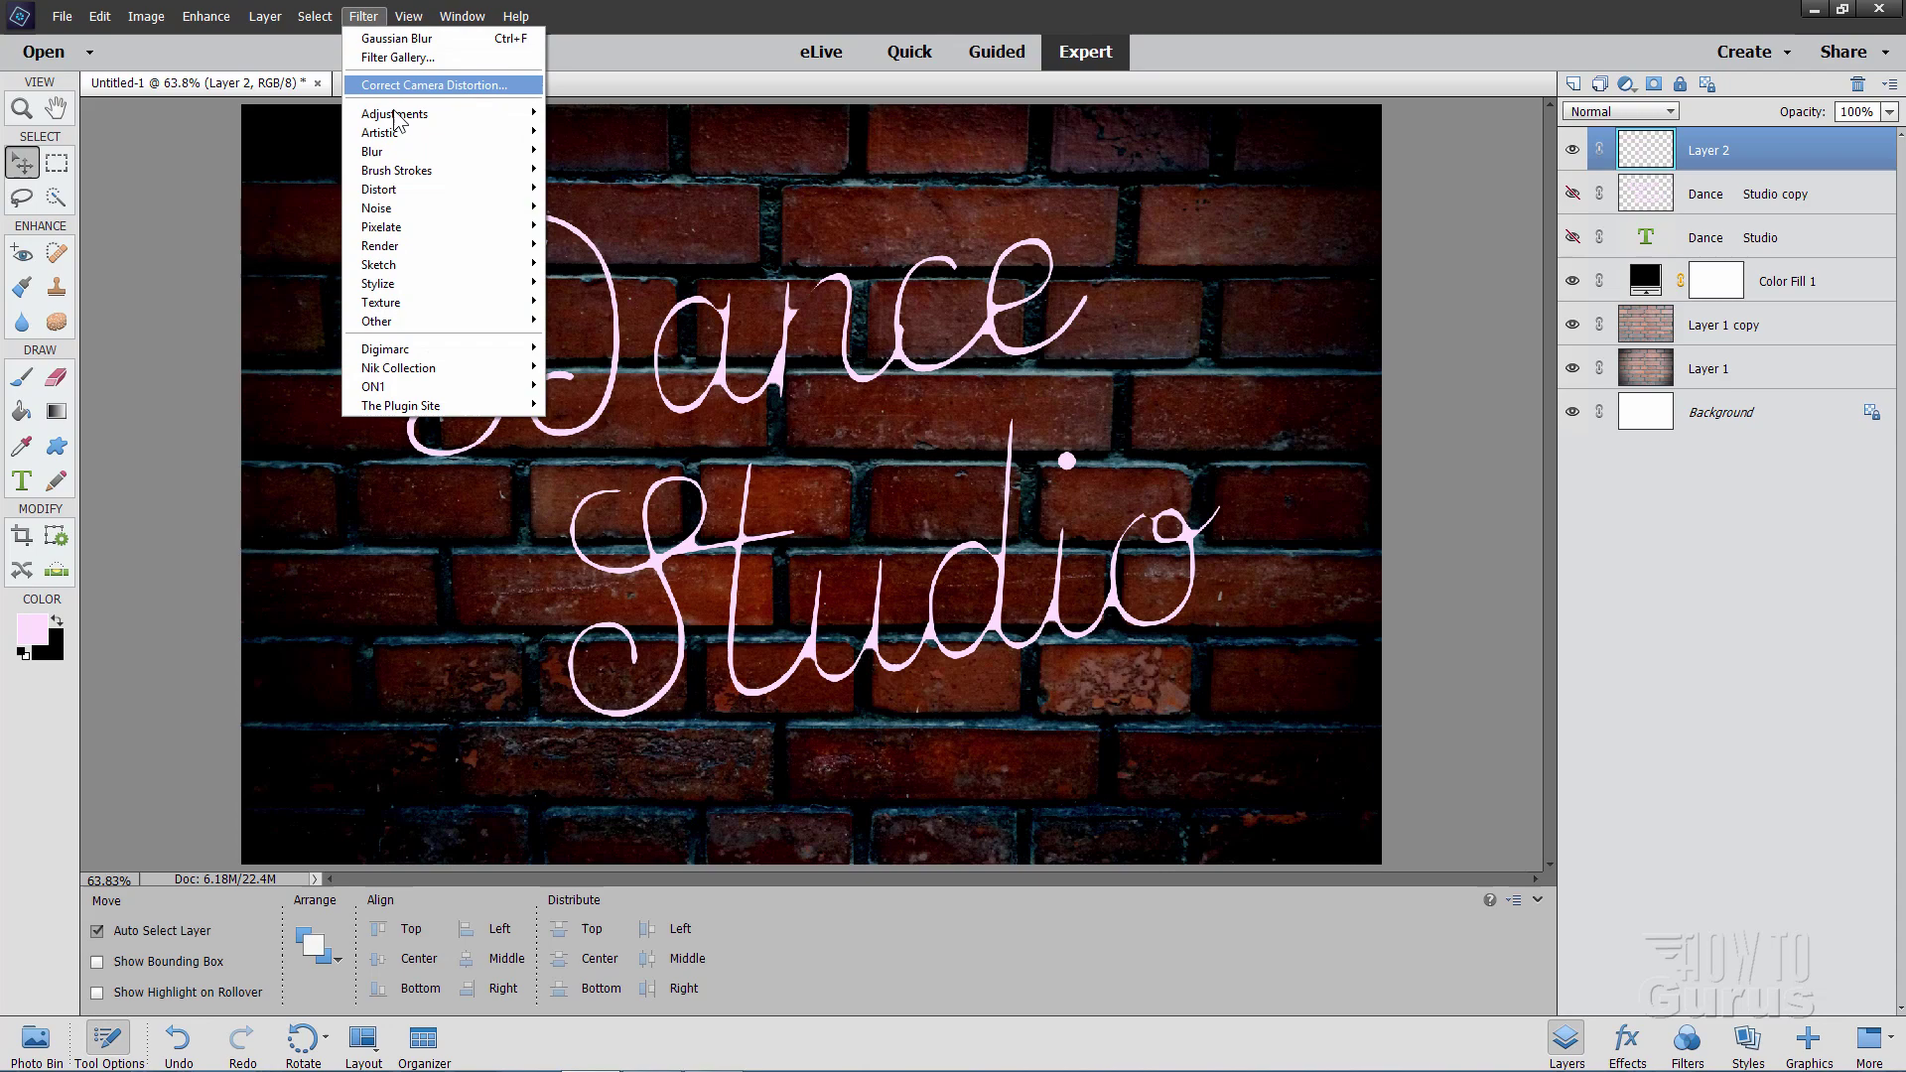
mouse_move(417, 151)
click(596, 208)
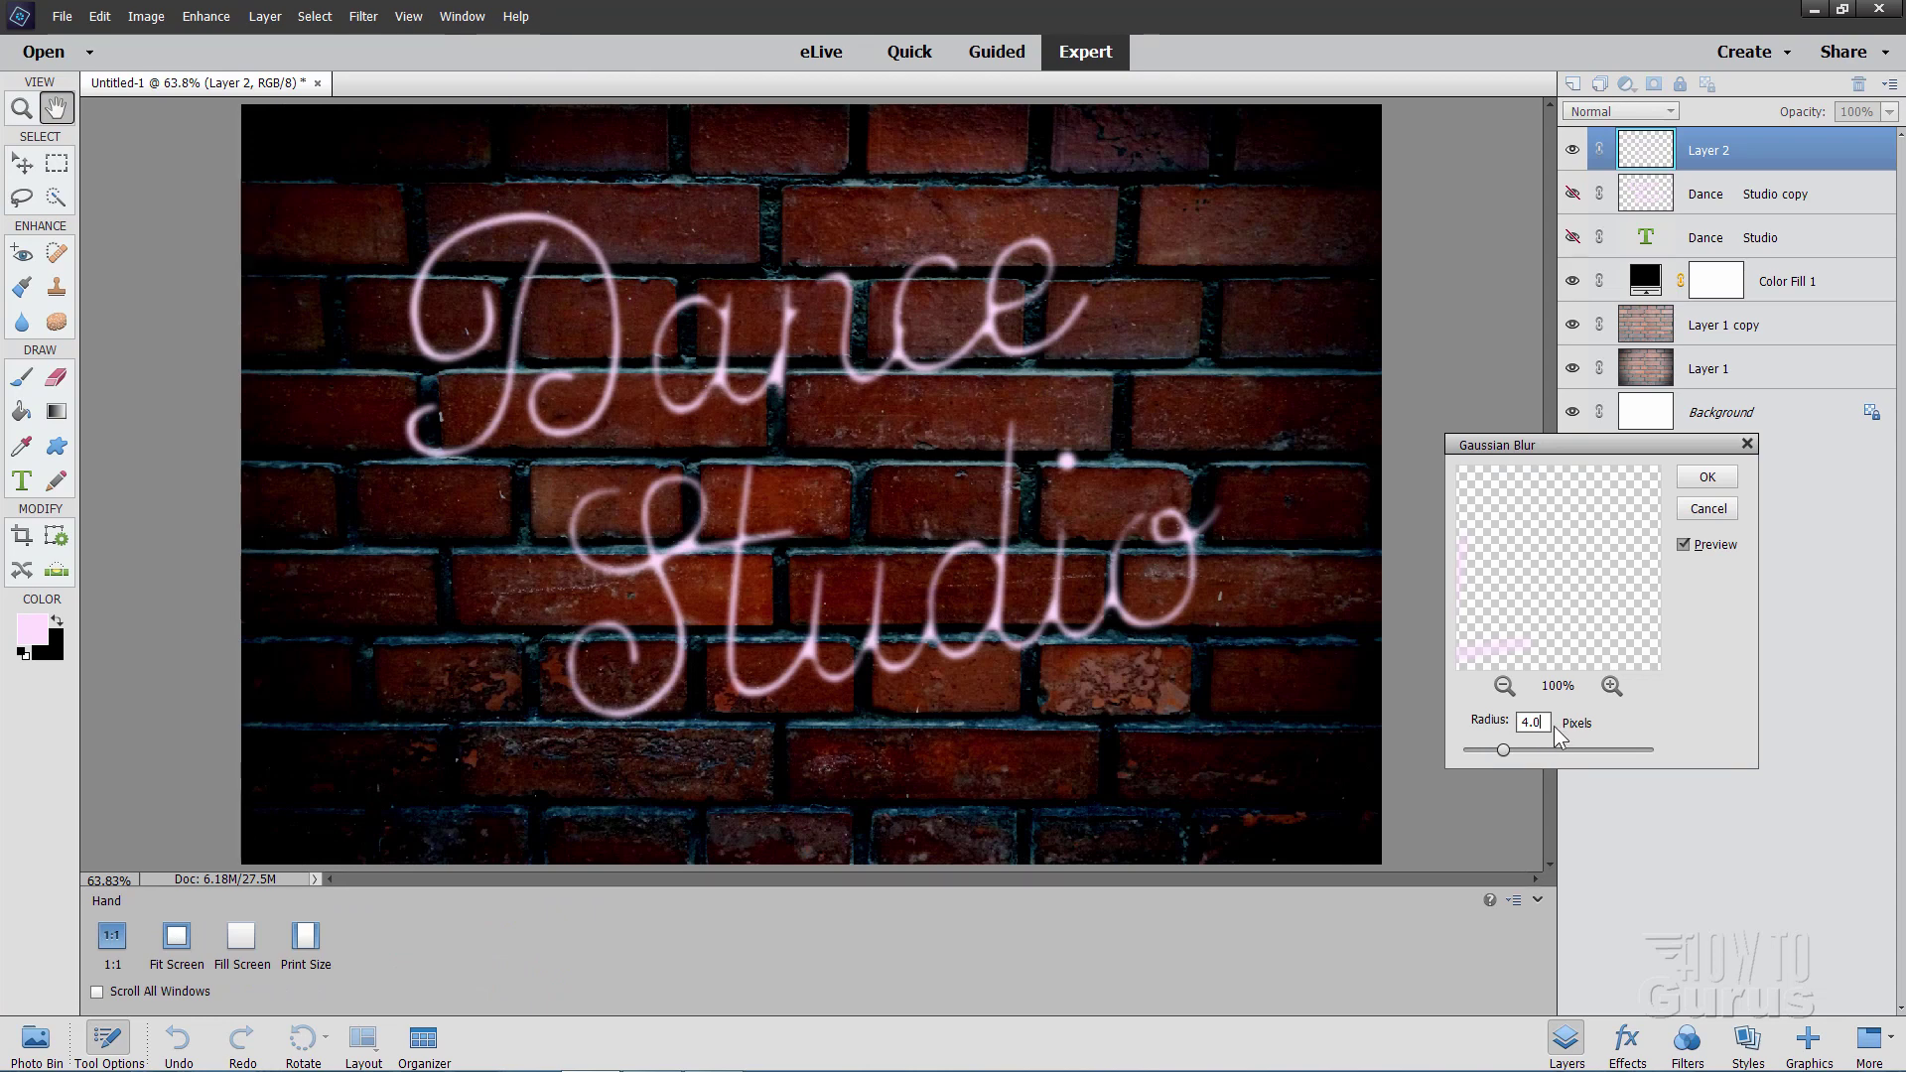
click(1703, 479)
key(v)
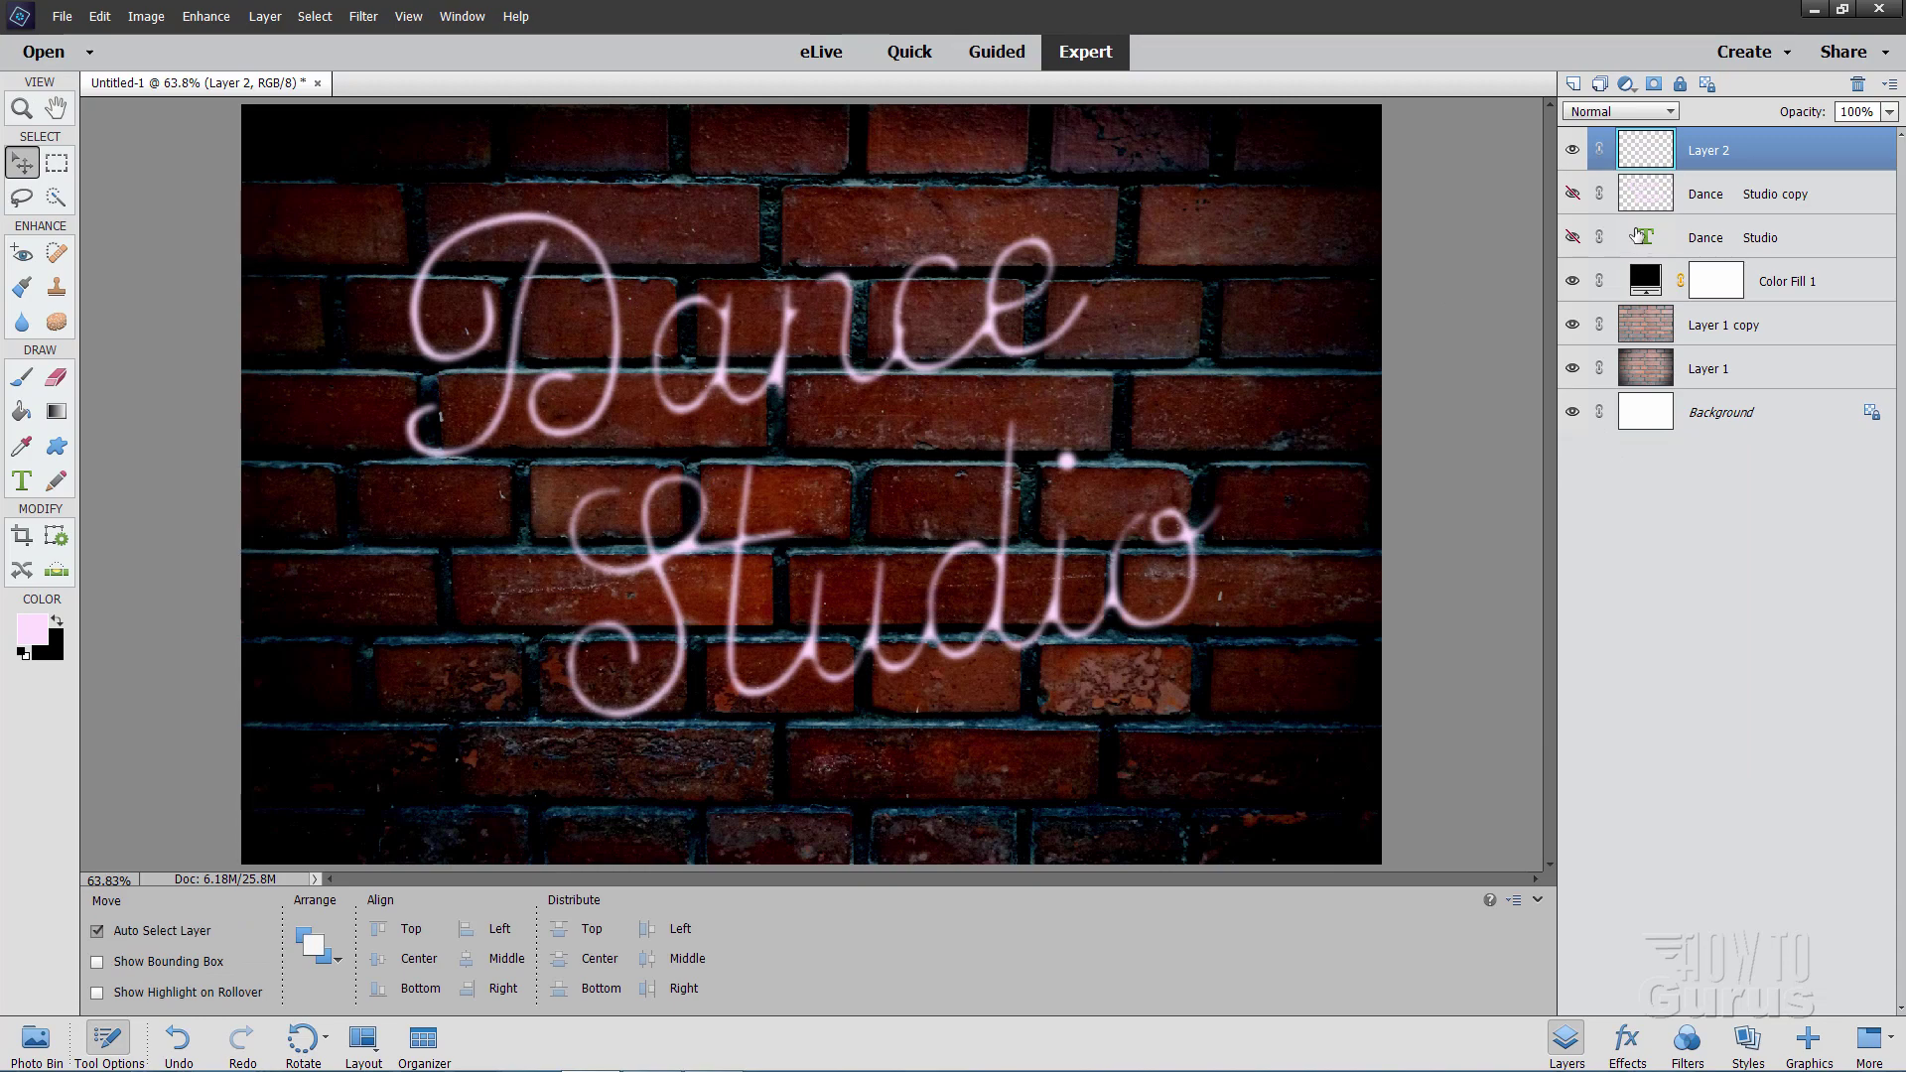
Step: Hide Layer 2, show and select the Dance Studio copy, and open the foreground Color Picker
click(1573, 150)
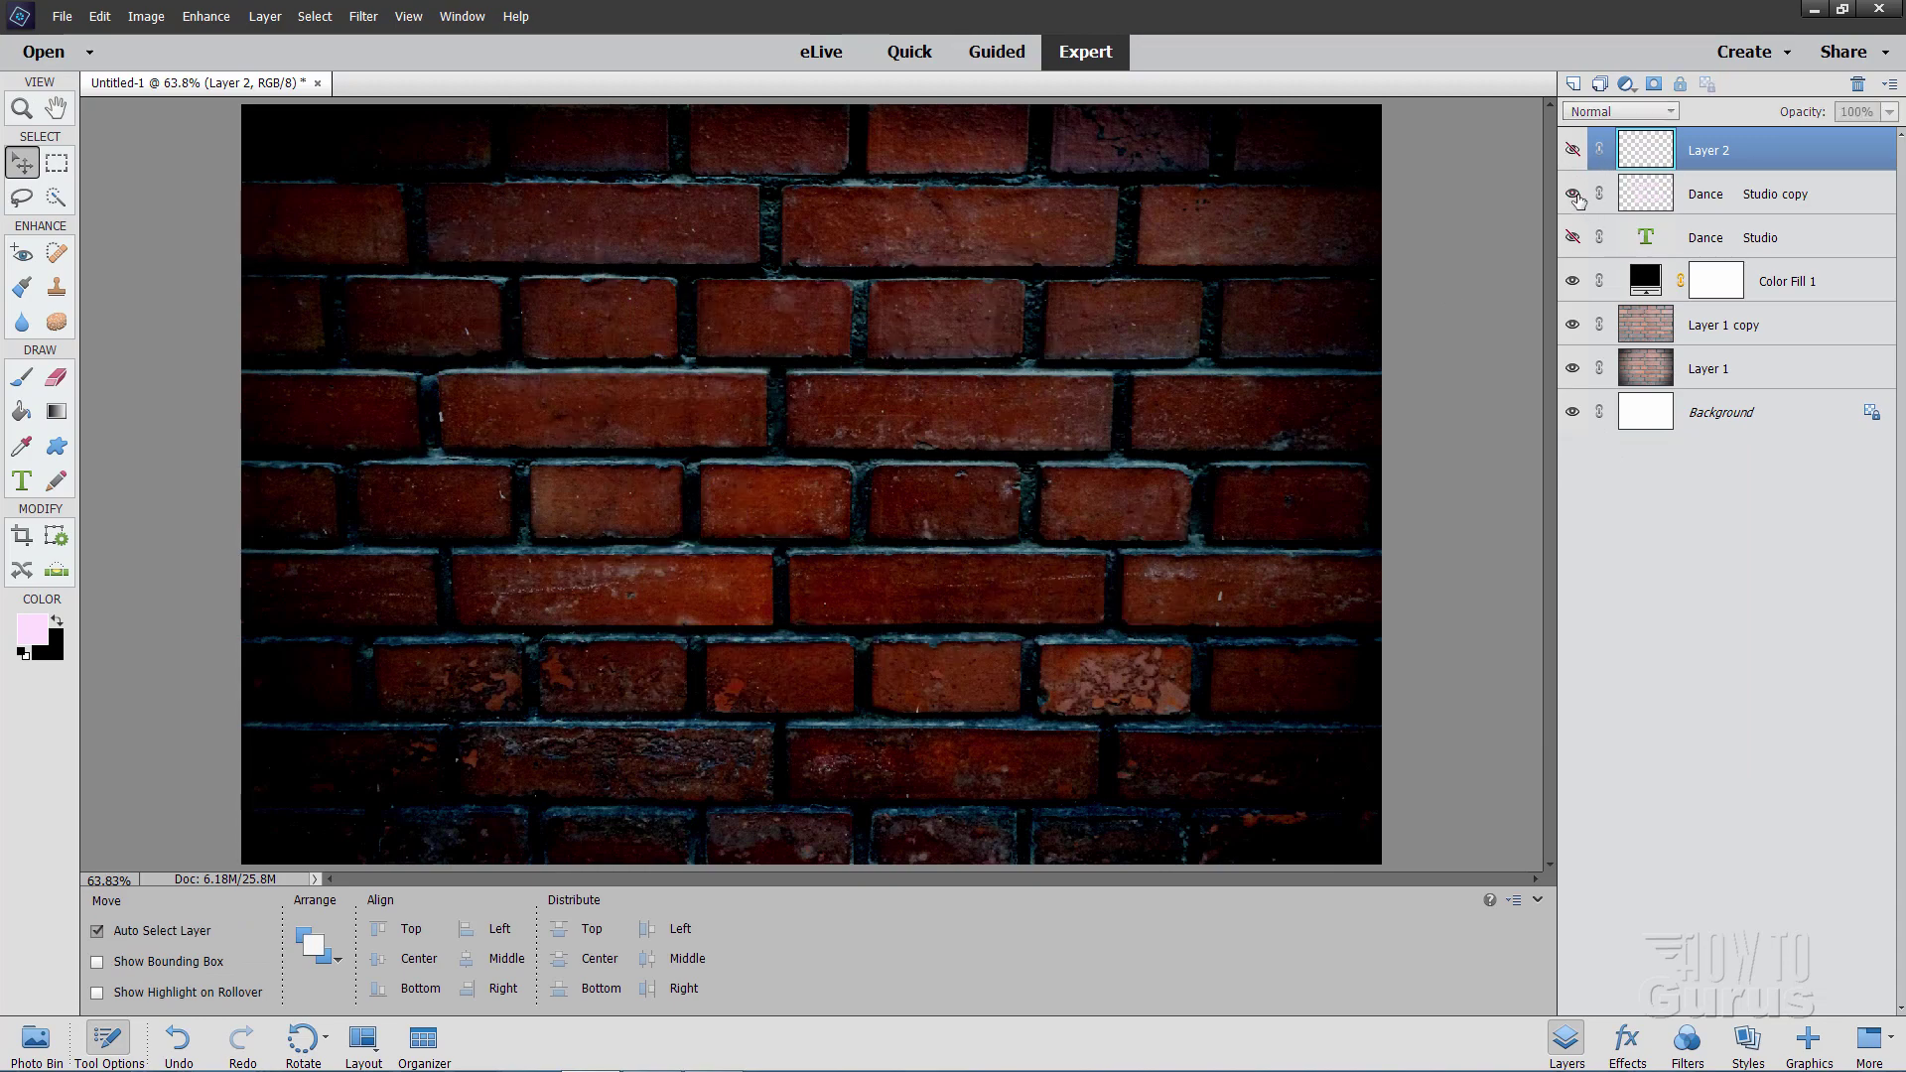
click(1572, 194)
click(1595, 200)
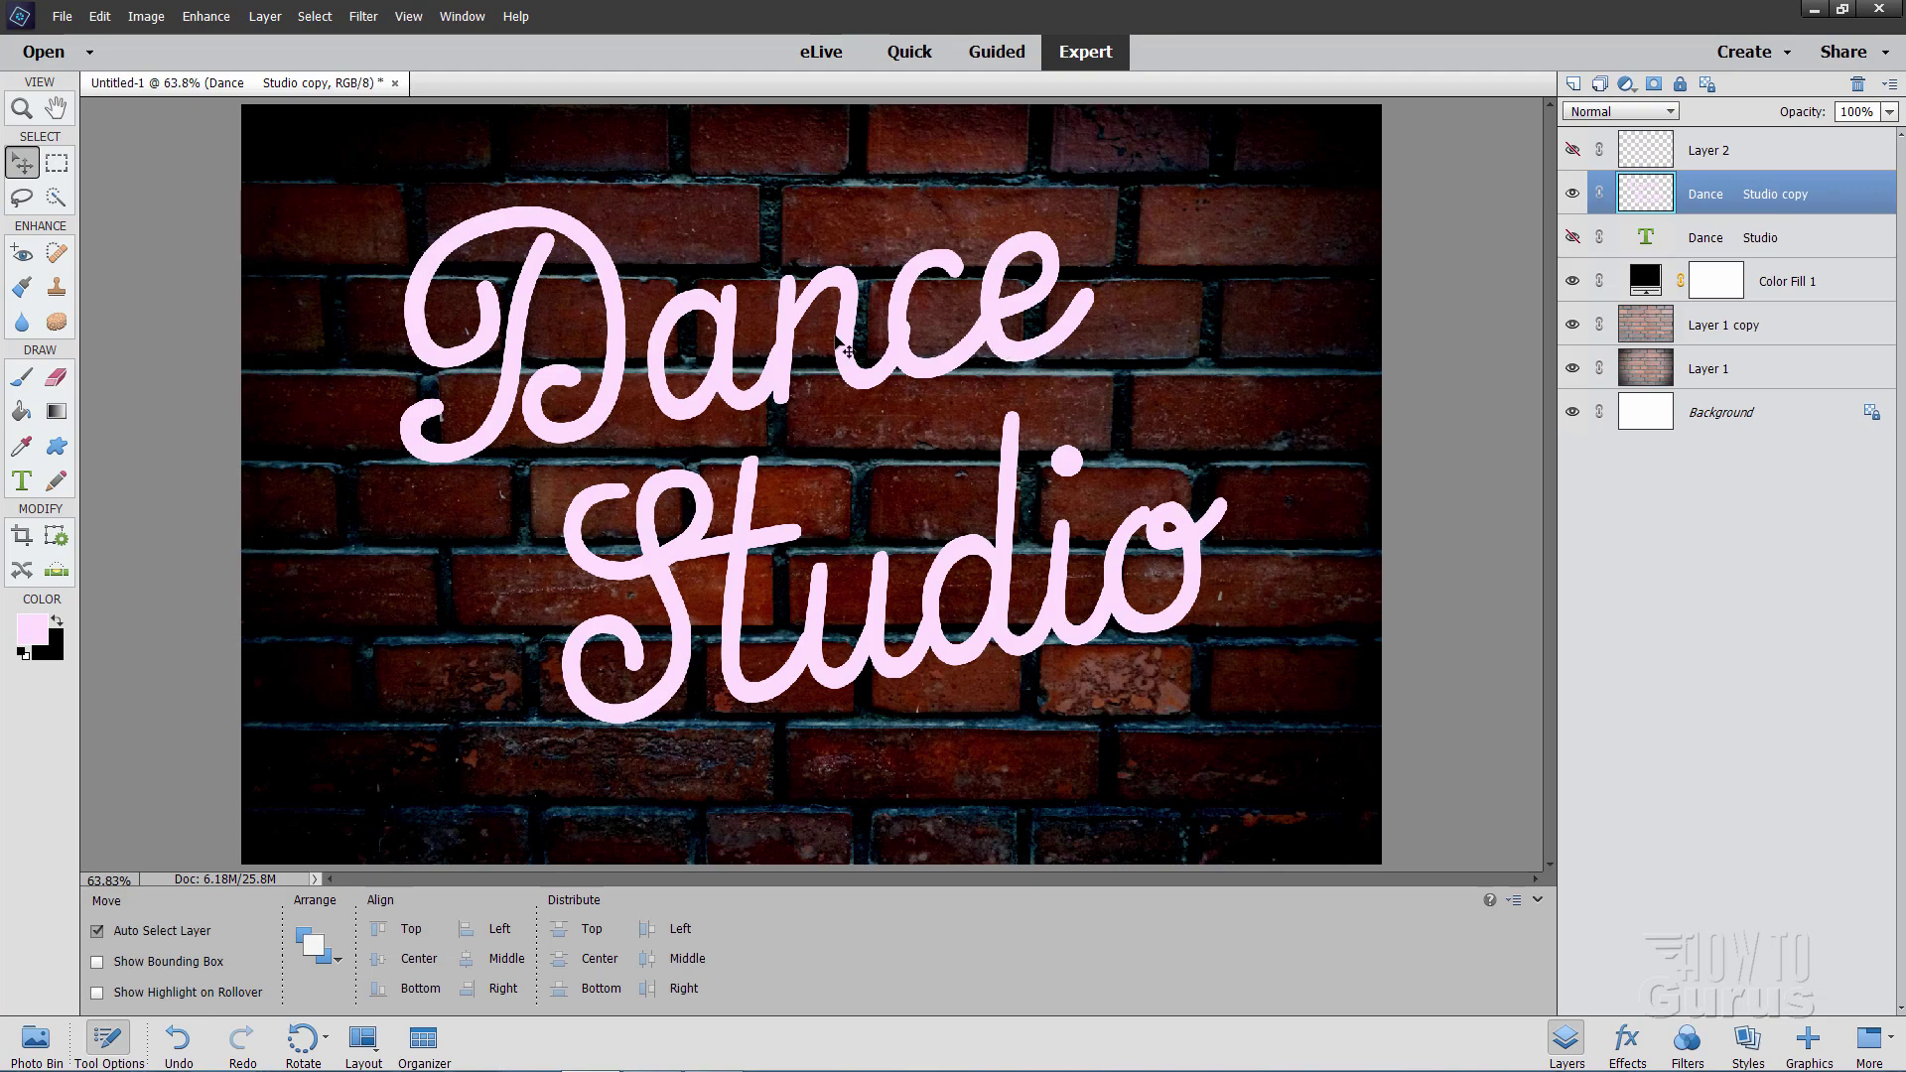
click(38, 636)
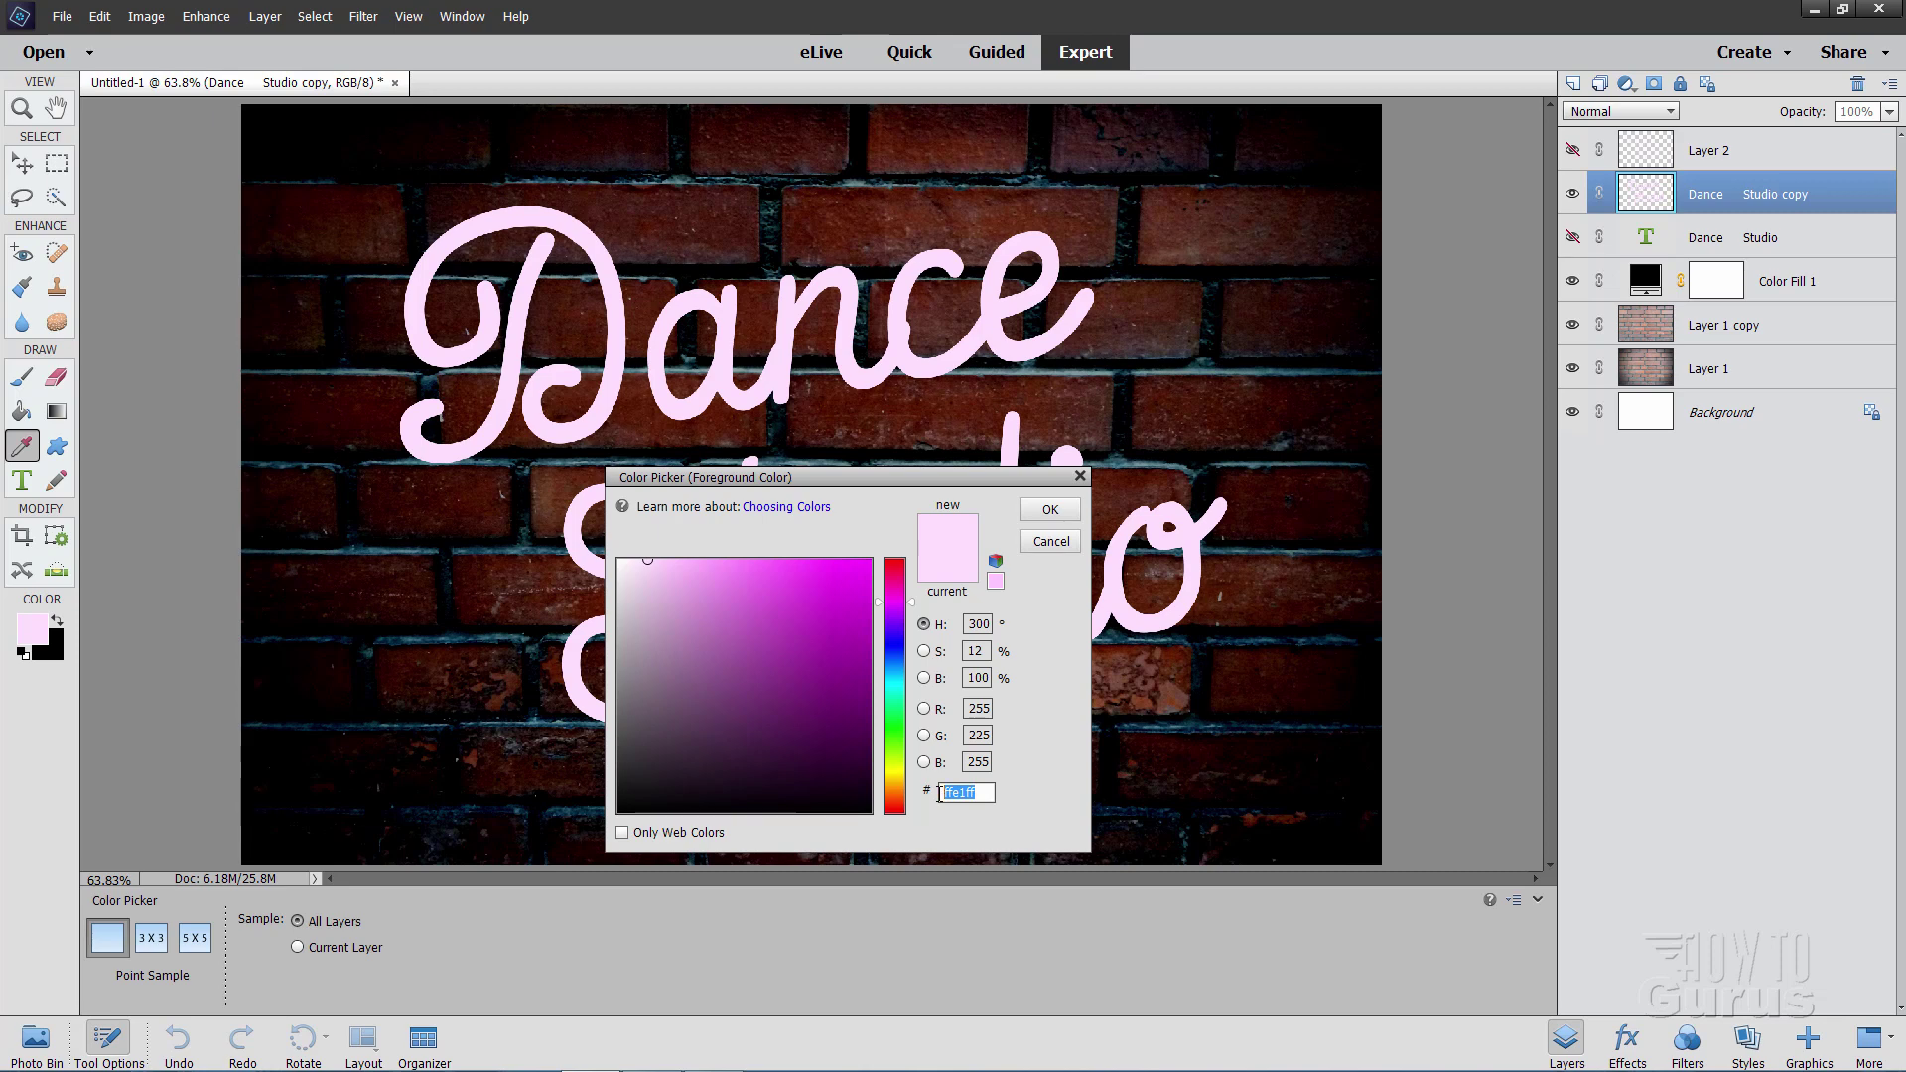
Step: Set the foreground colour to magenta fd4aff
text(fd)
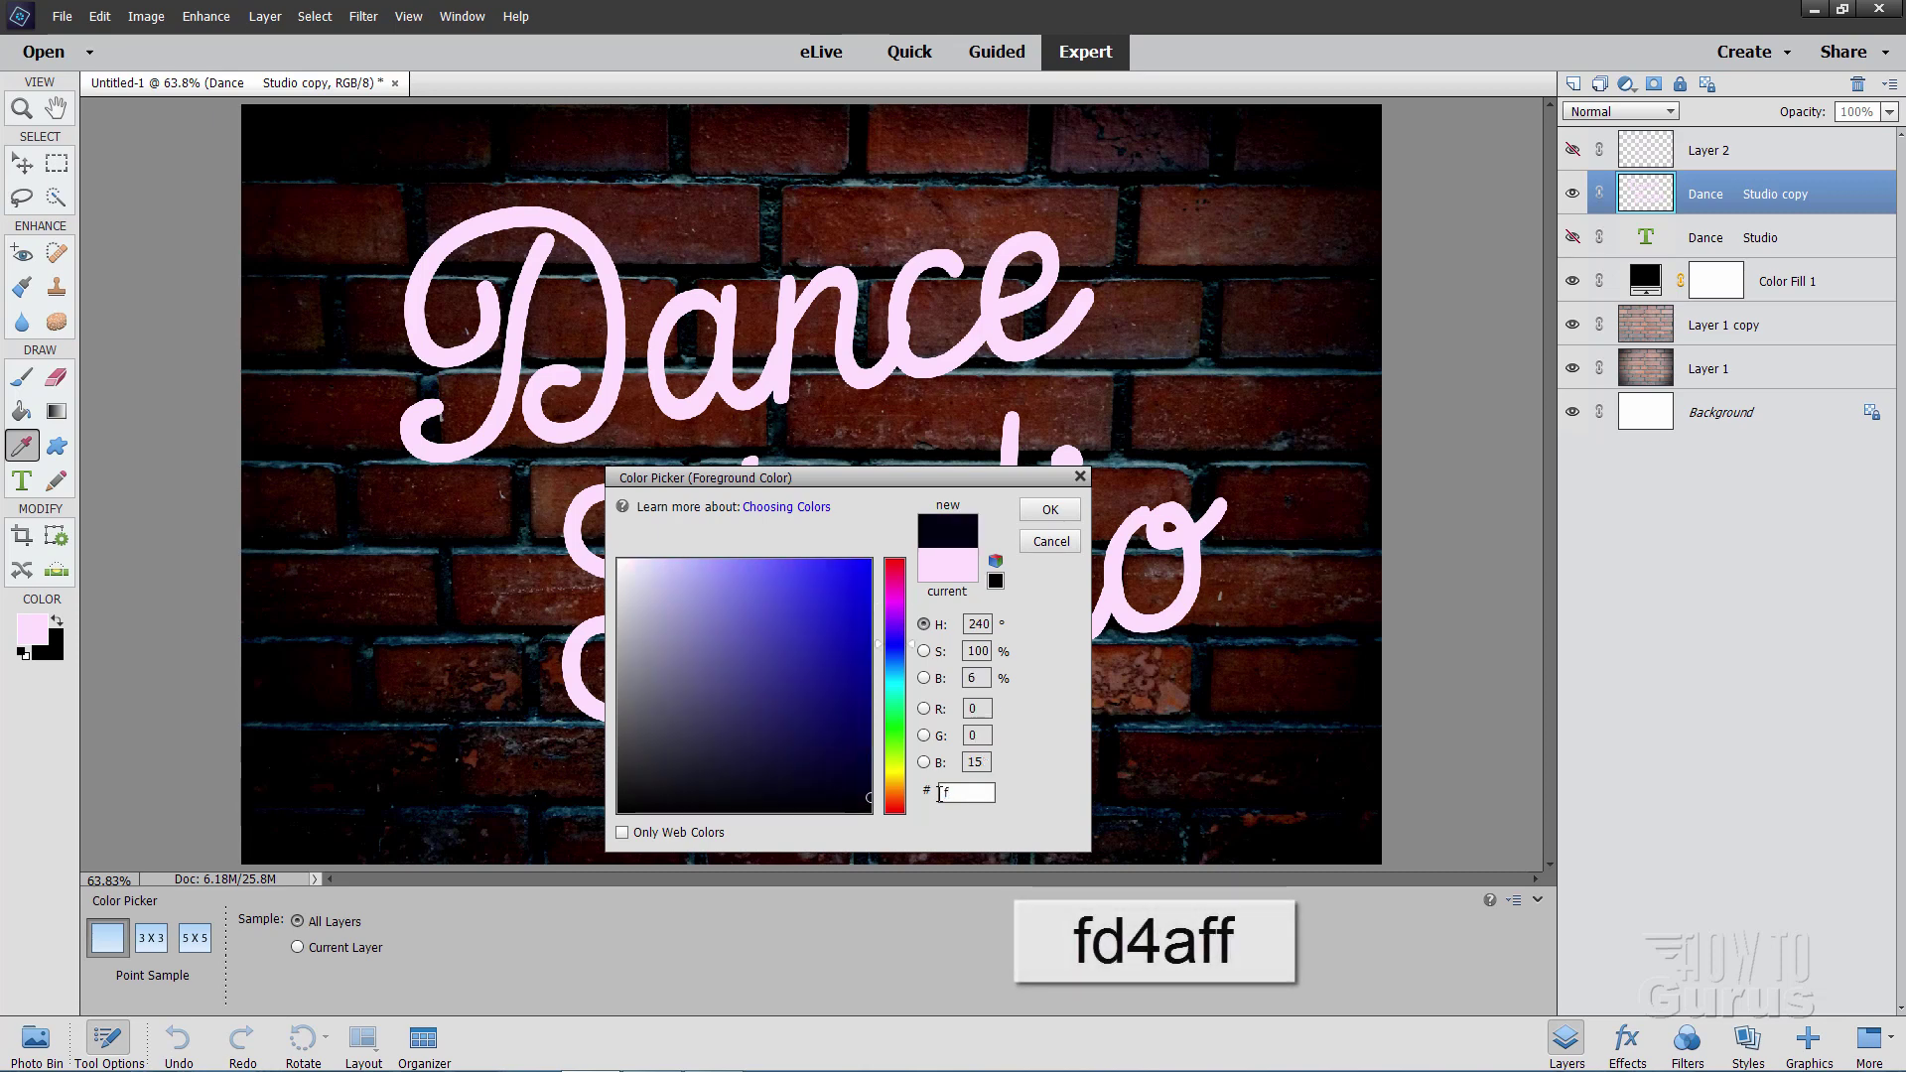
text(4aff)
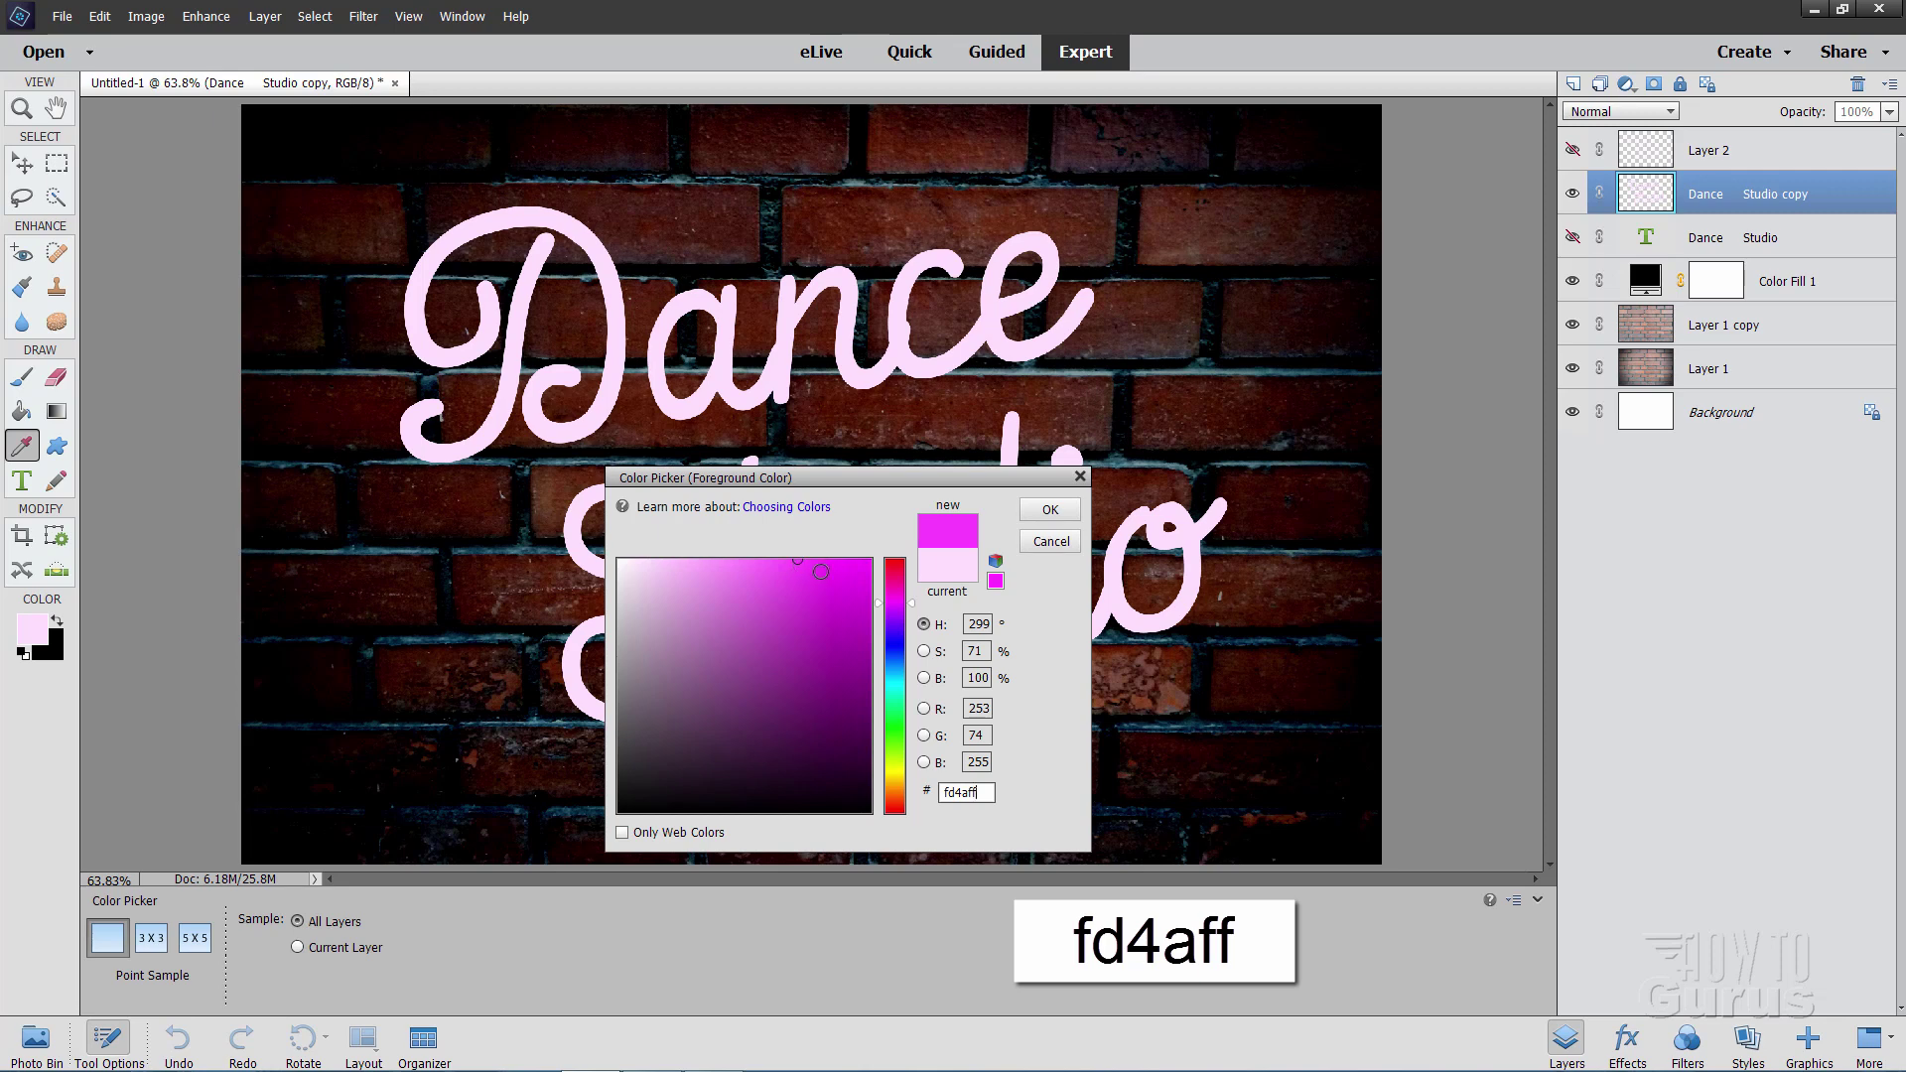
click(1035, 512)
key(v)
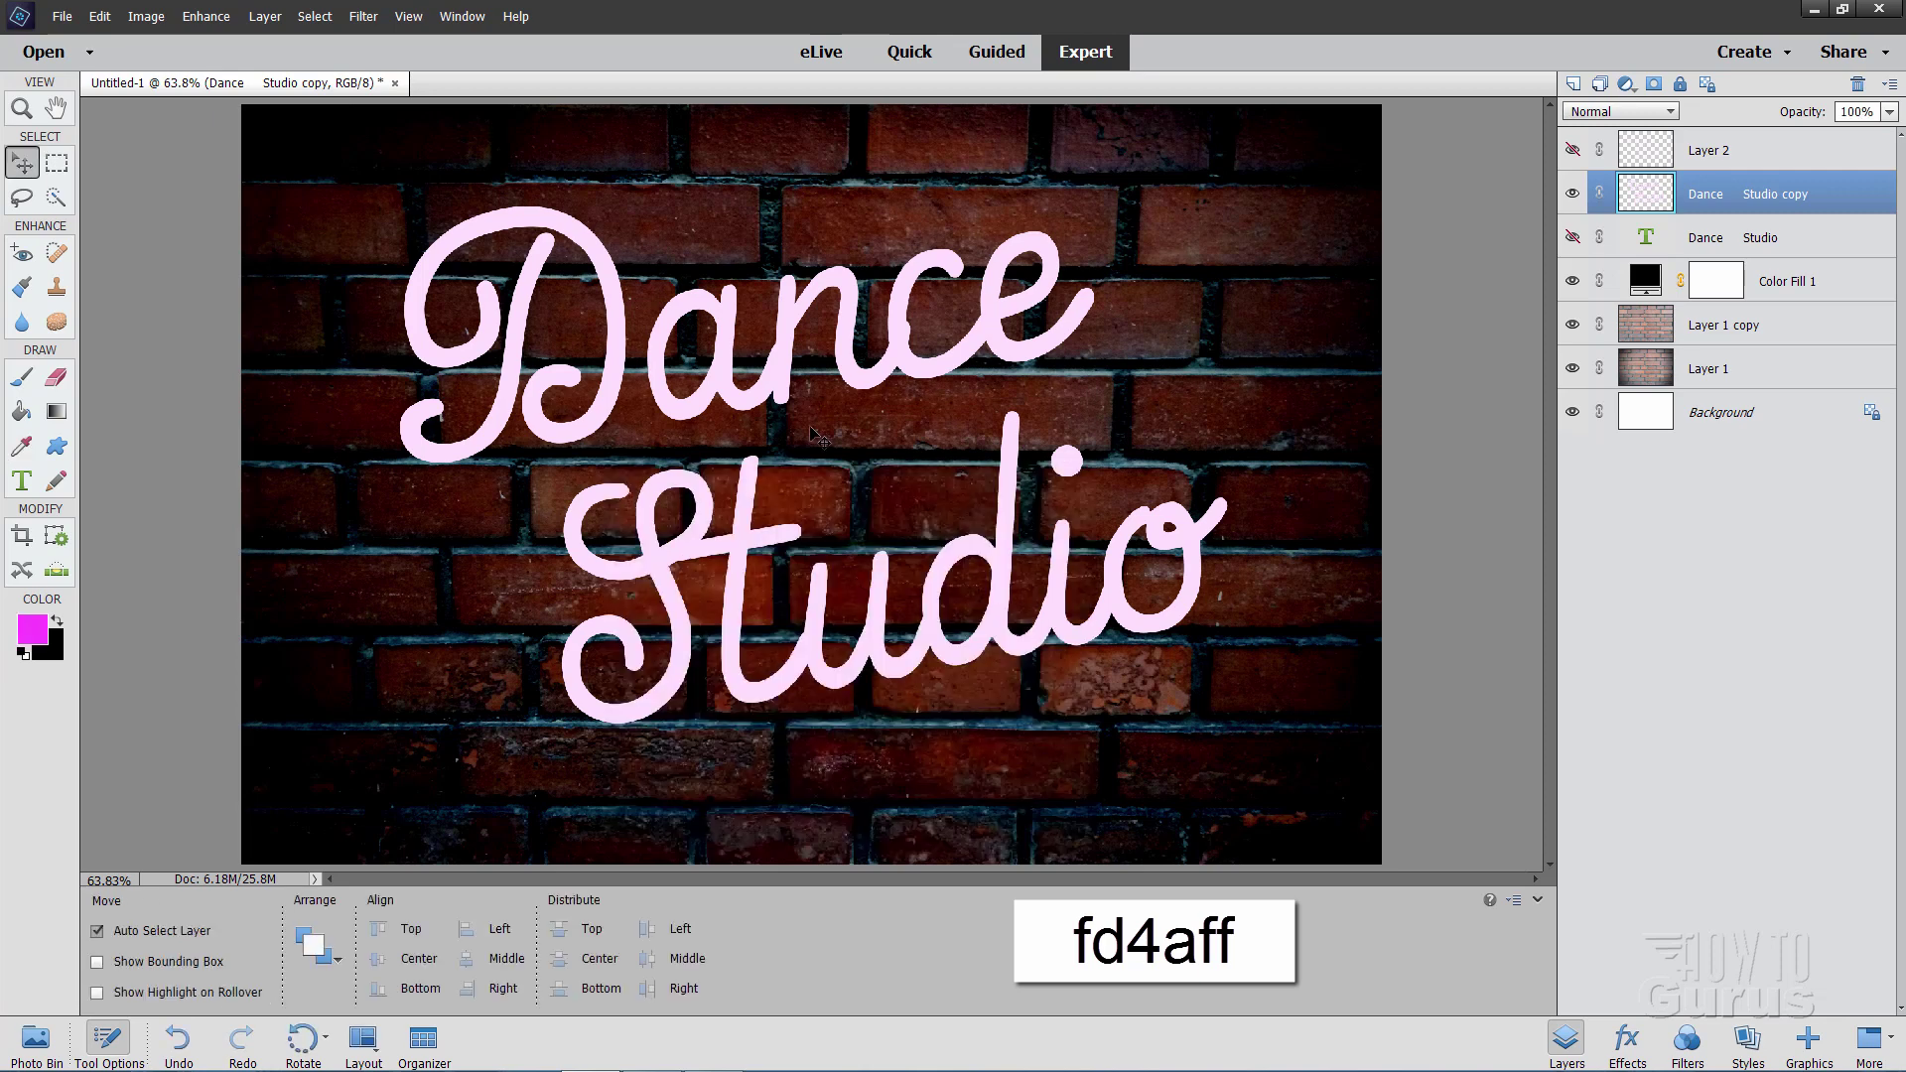
Step: Paint Bucket the D, 'ance', 'Studio' and the i's dot magenta, then return to Move
click(21, 410)
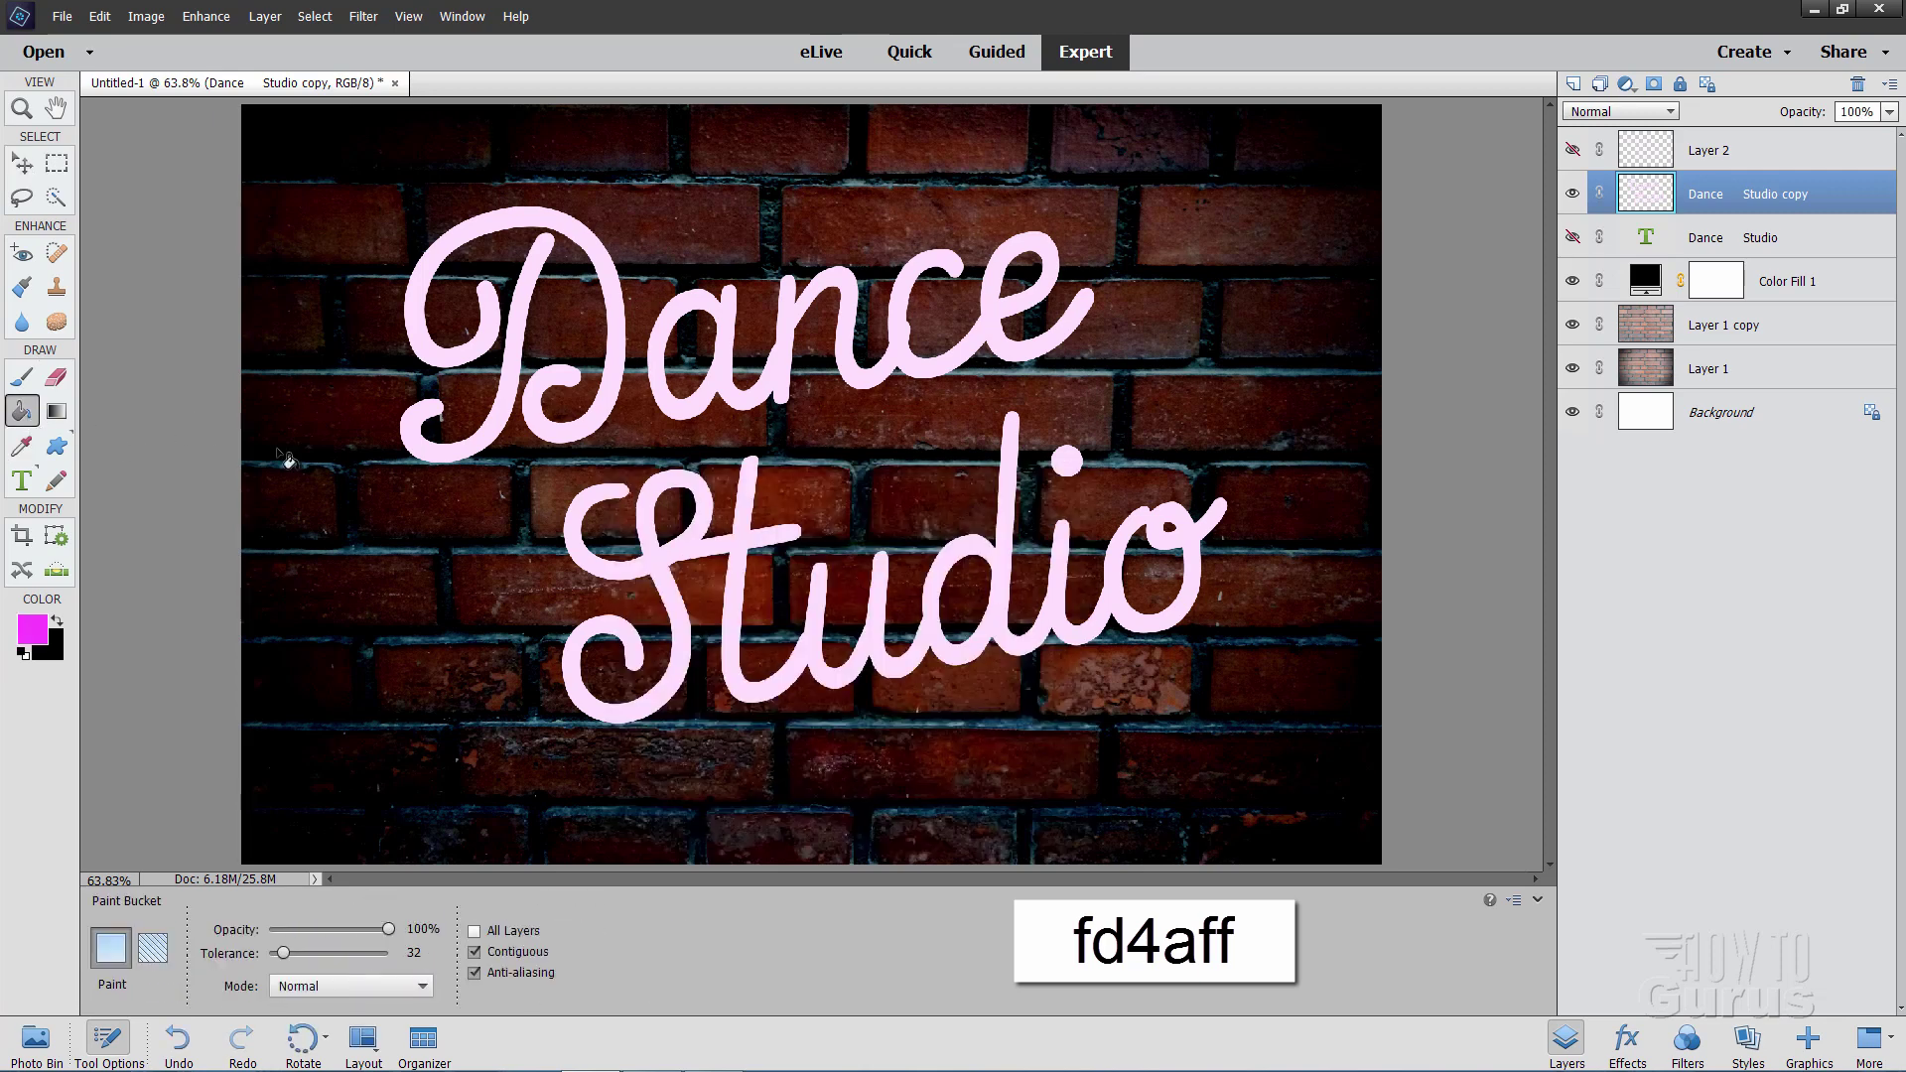
click(456, 453)
click(590, 440)
click(789, 397)
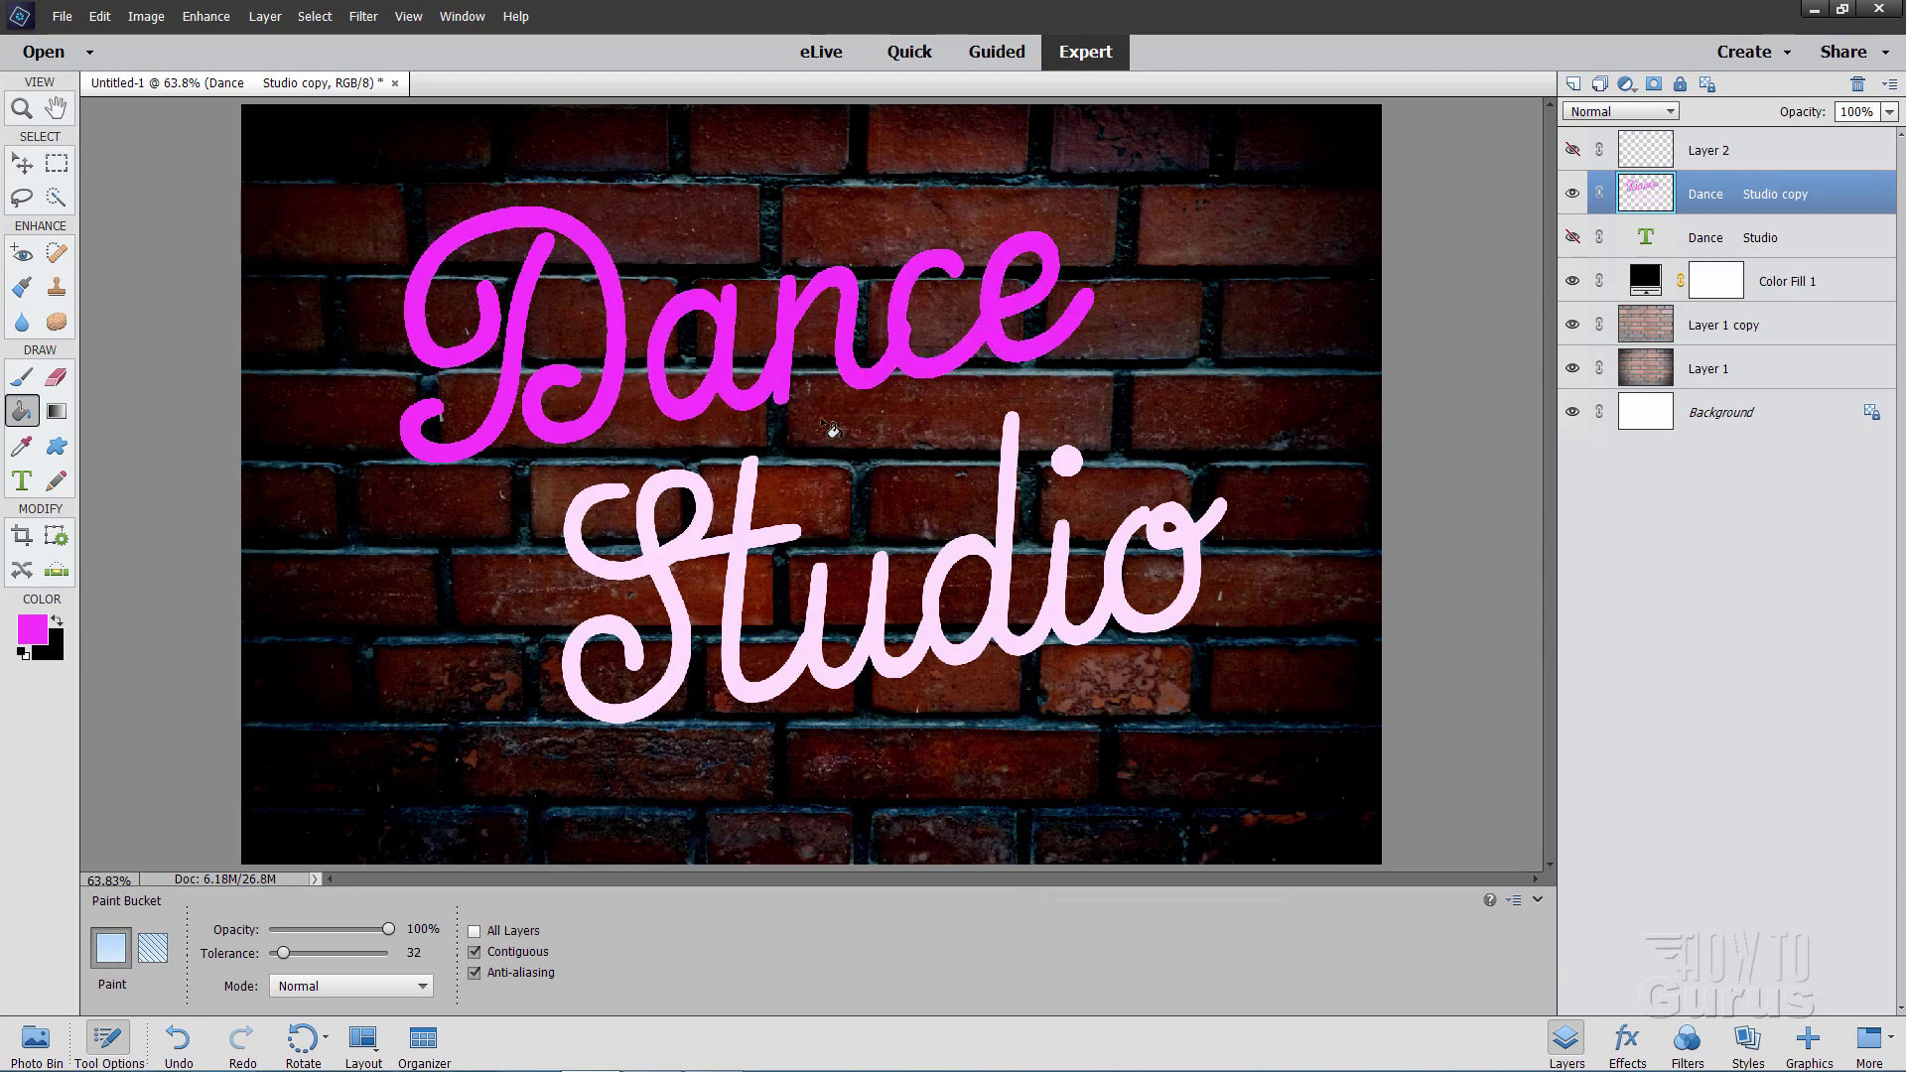
click(684, 570)
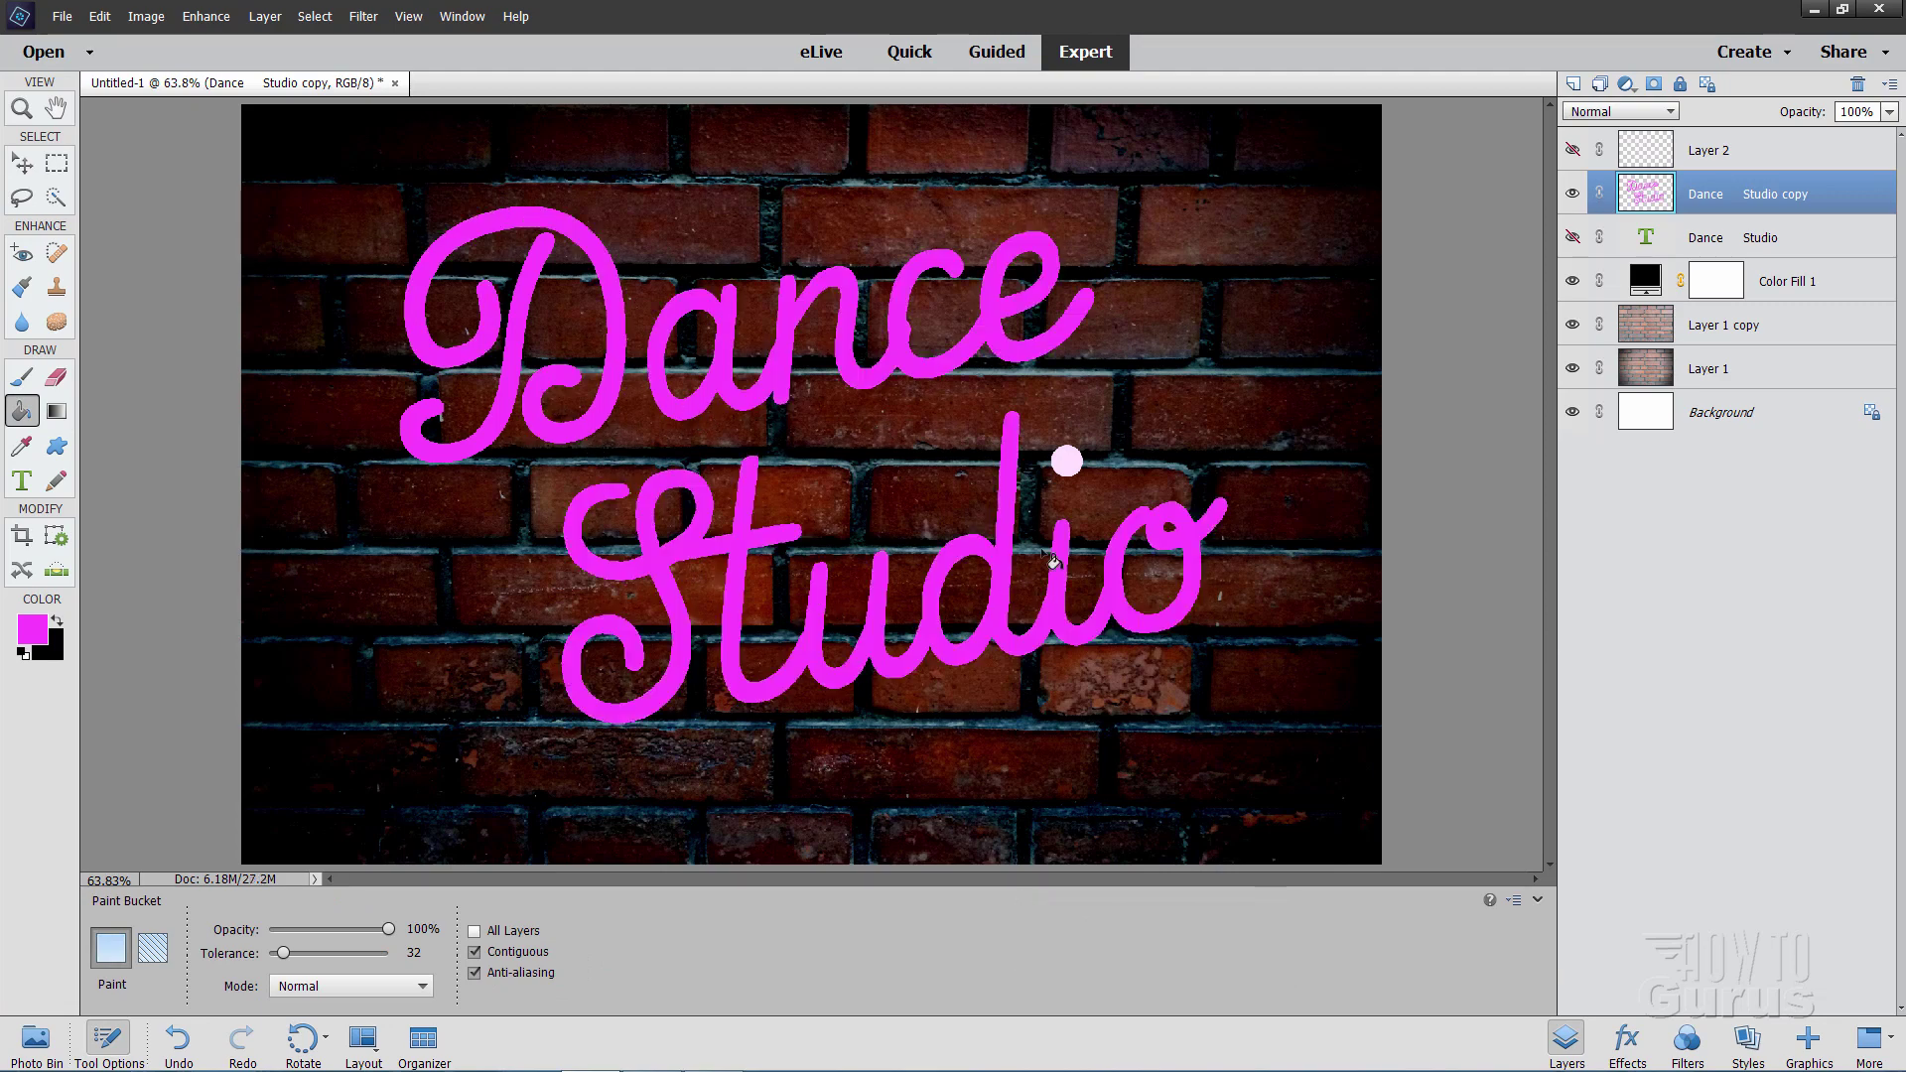
click(1070, 464)
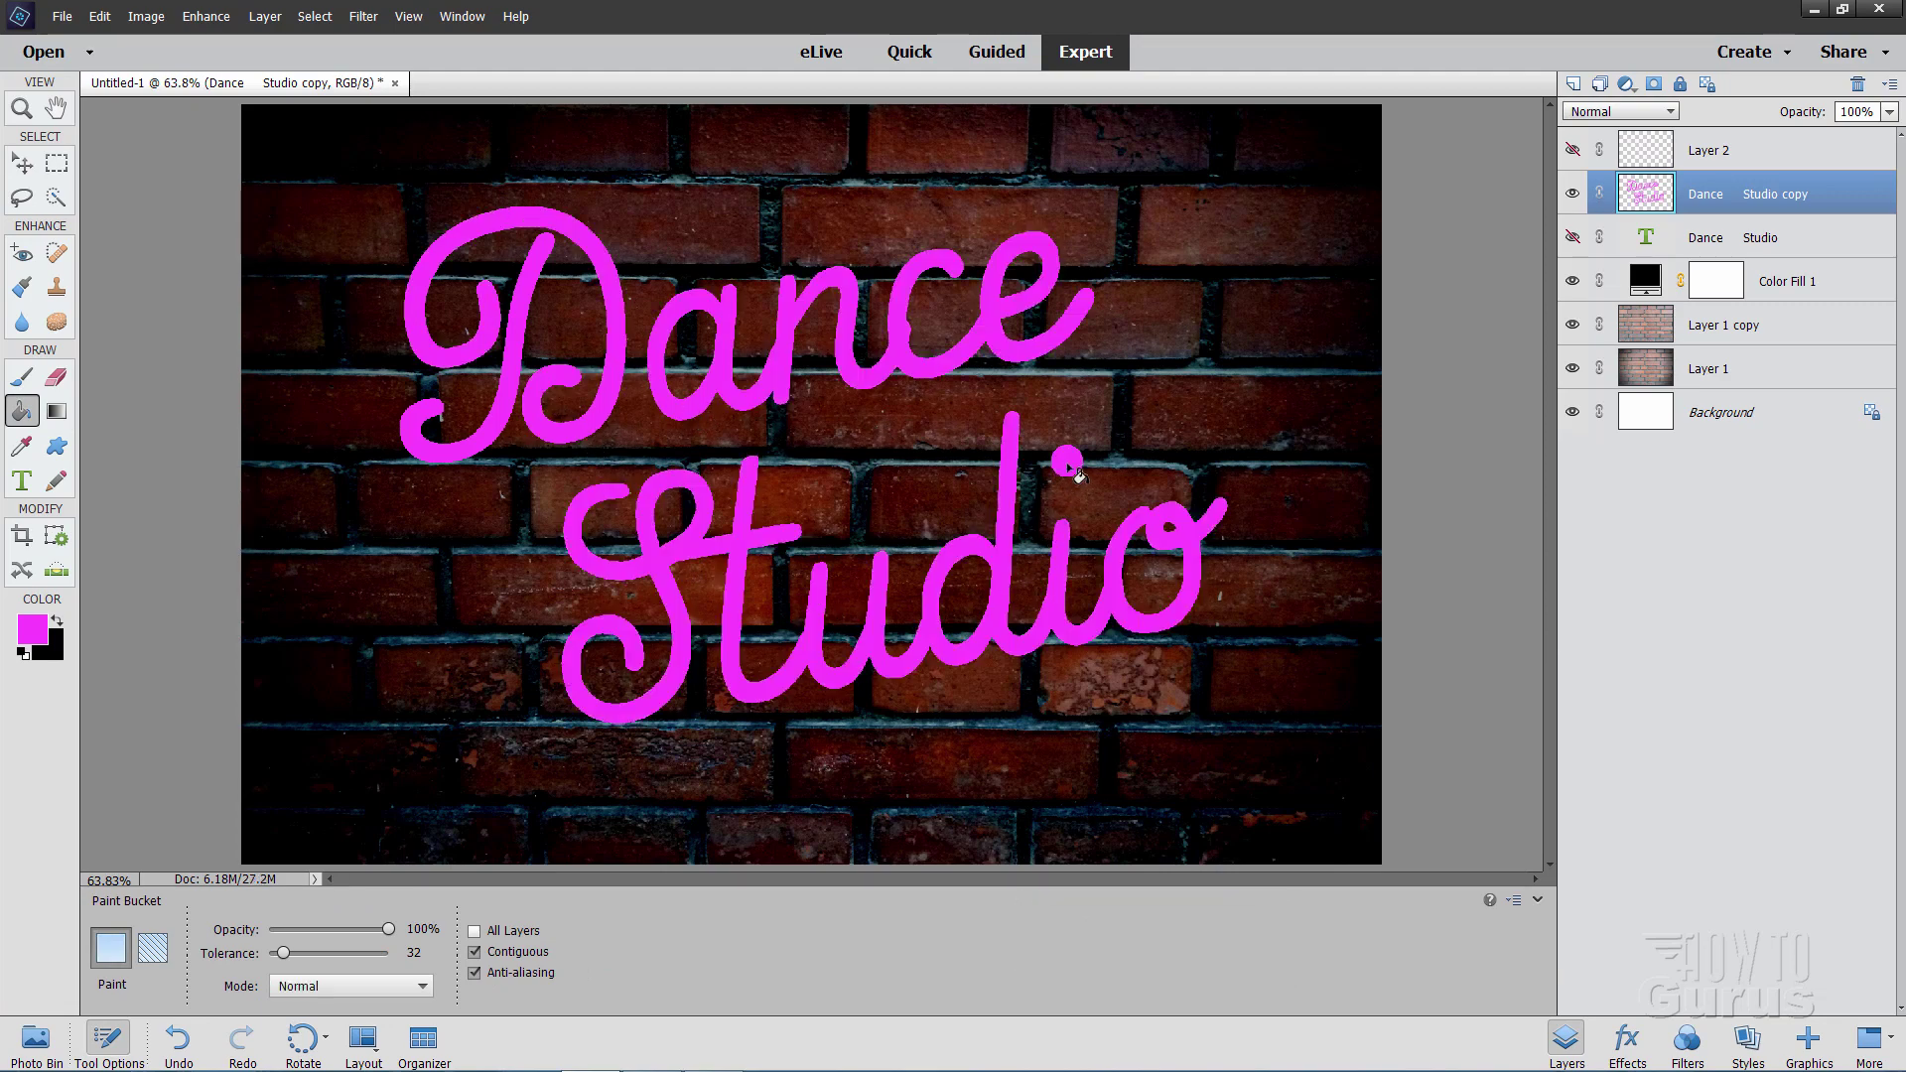
click(22, 163)
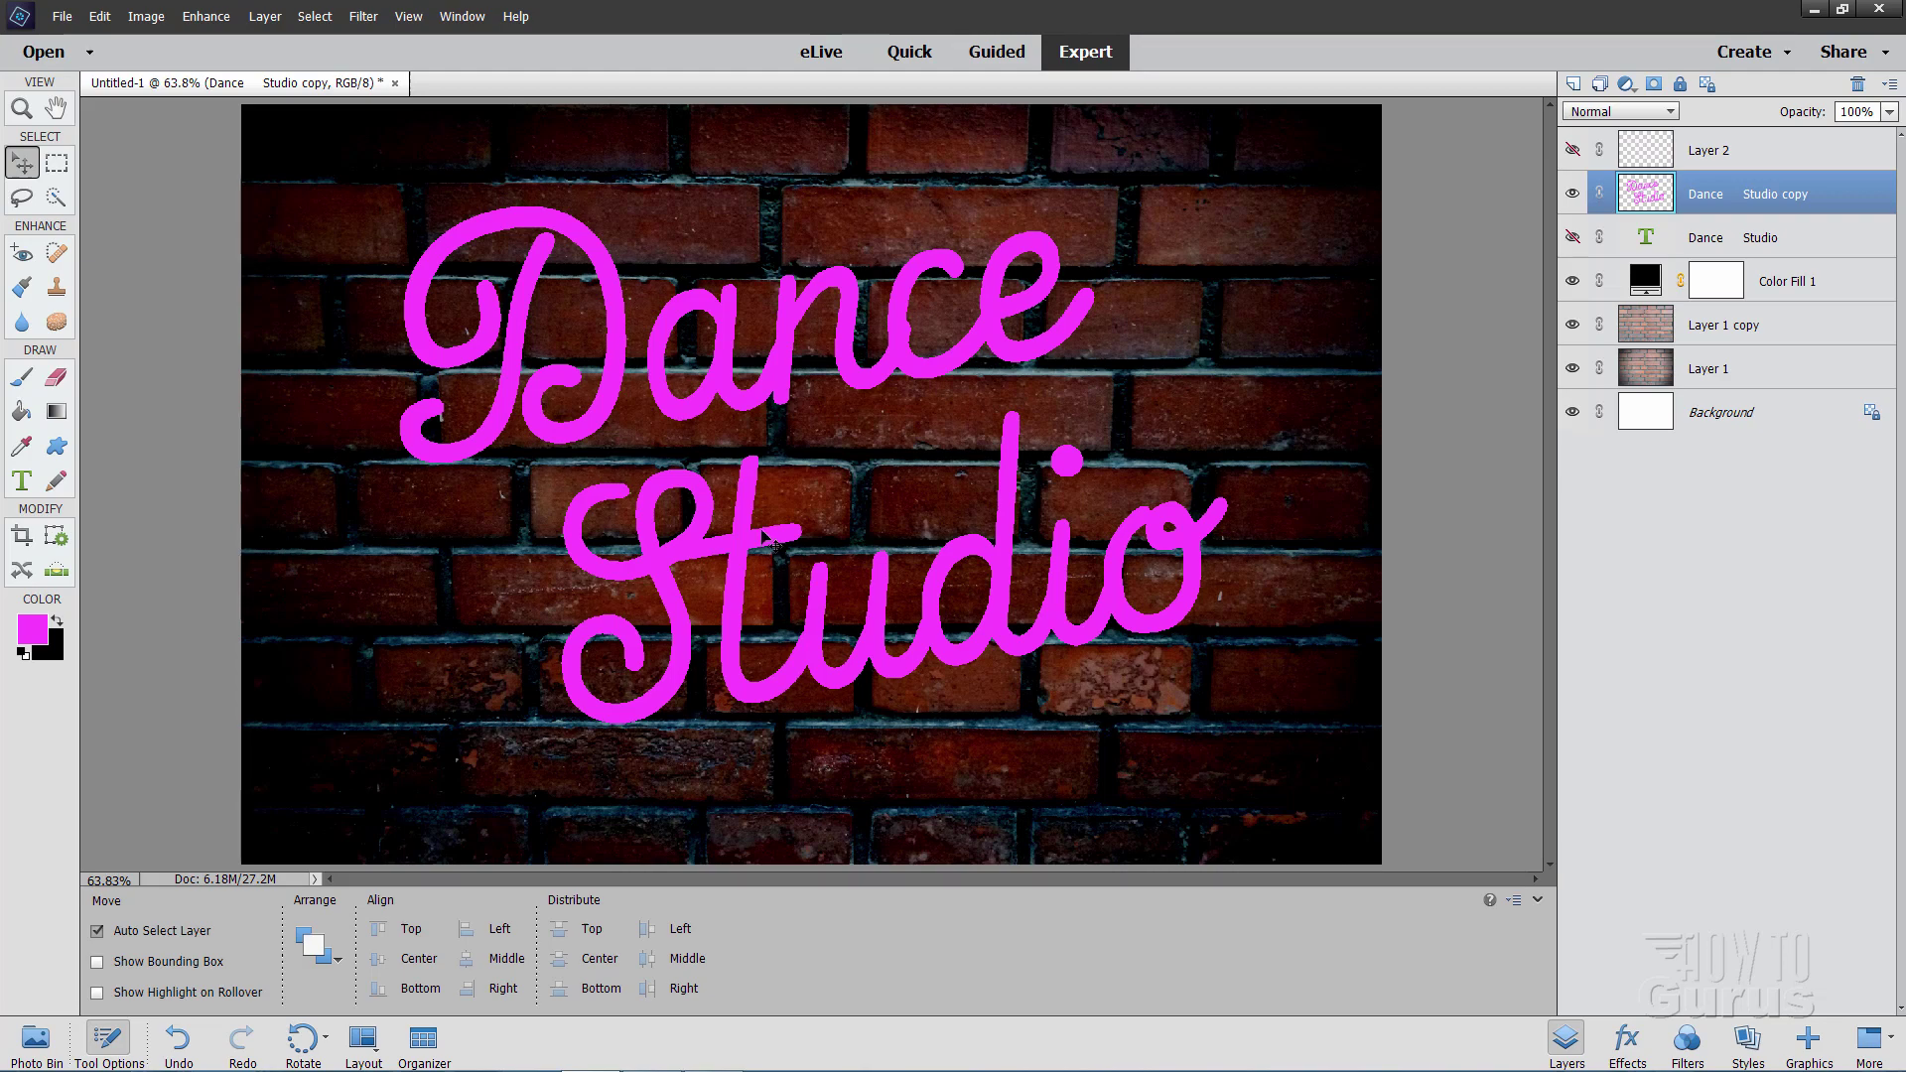
Step: Enable an outer glow in Style Settings with 80% opacity and 43 px size
click(268, 18)
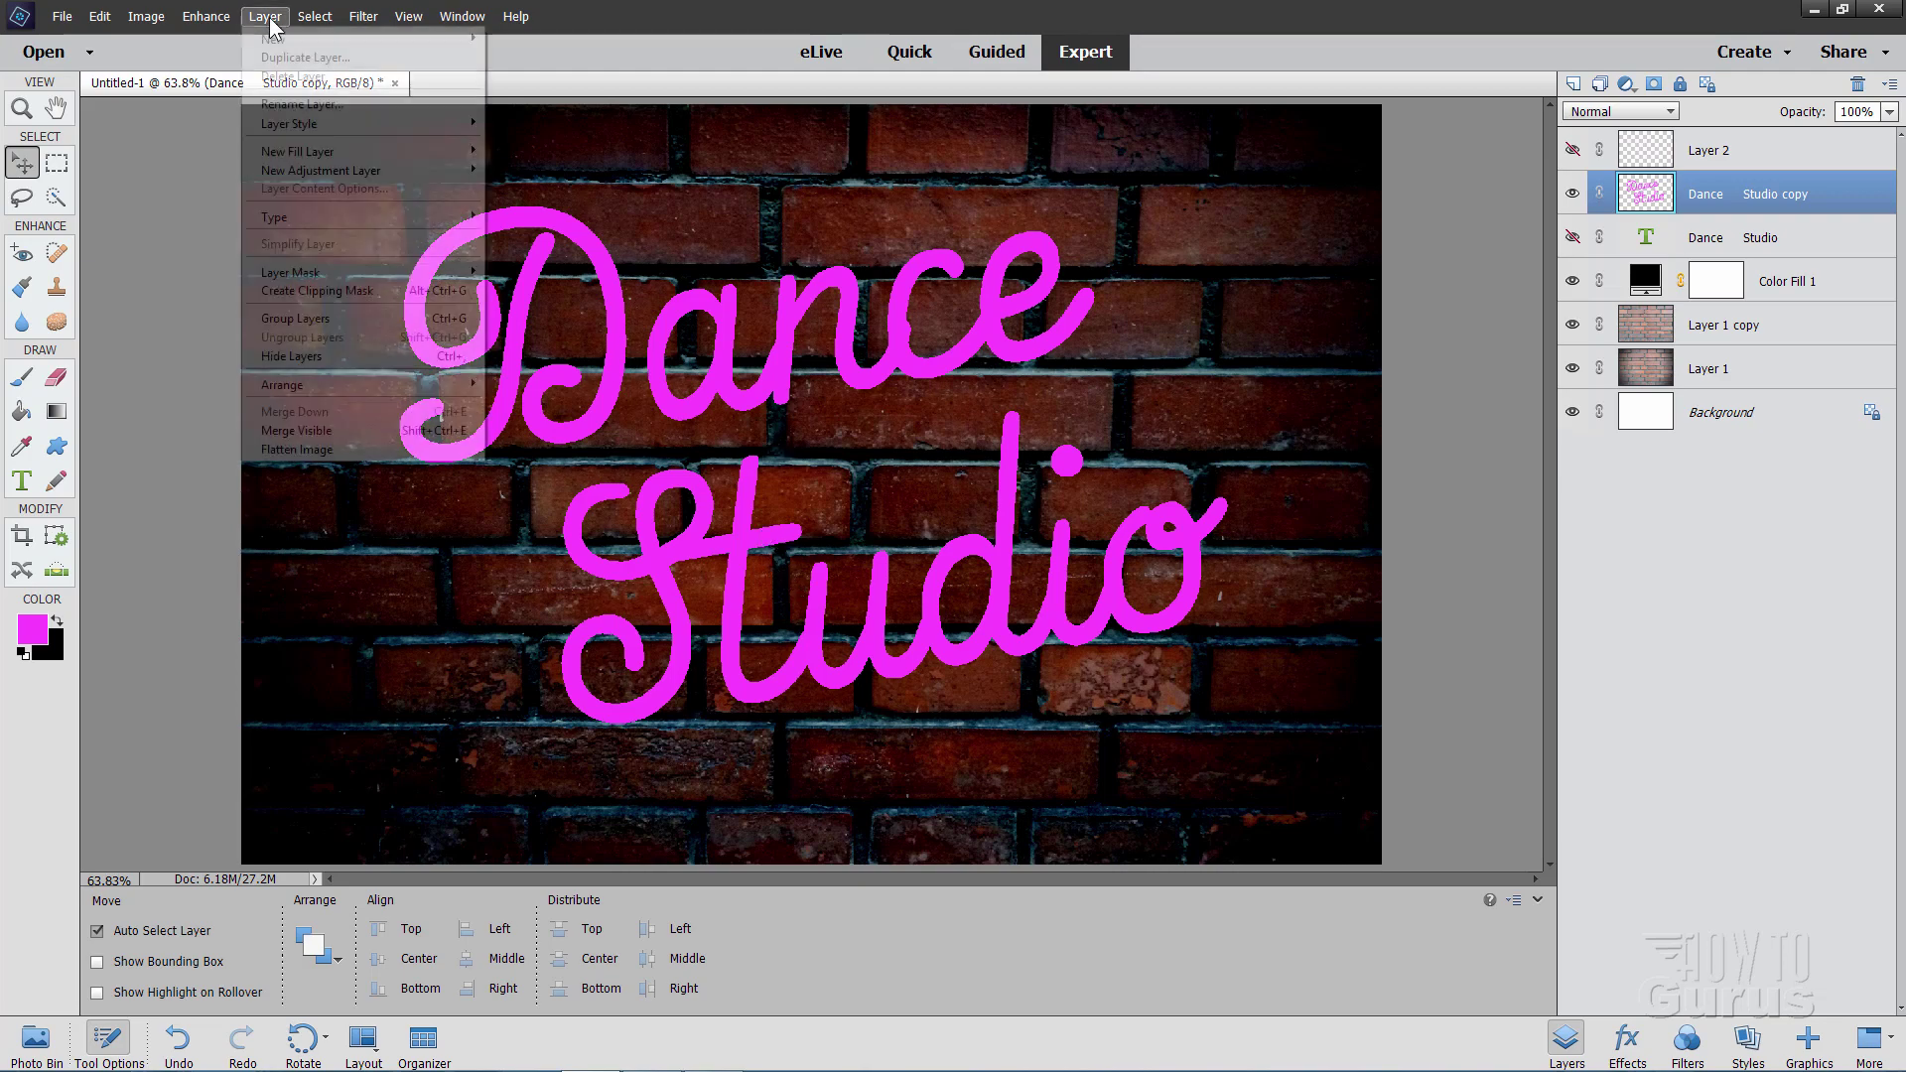
mouse_move(308, 127)
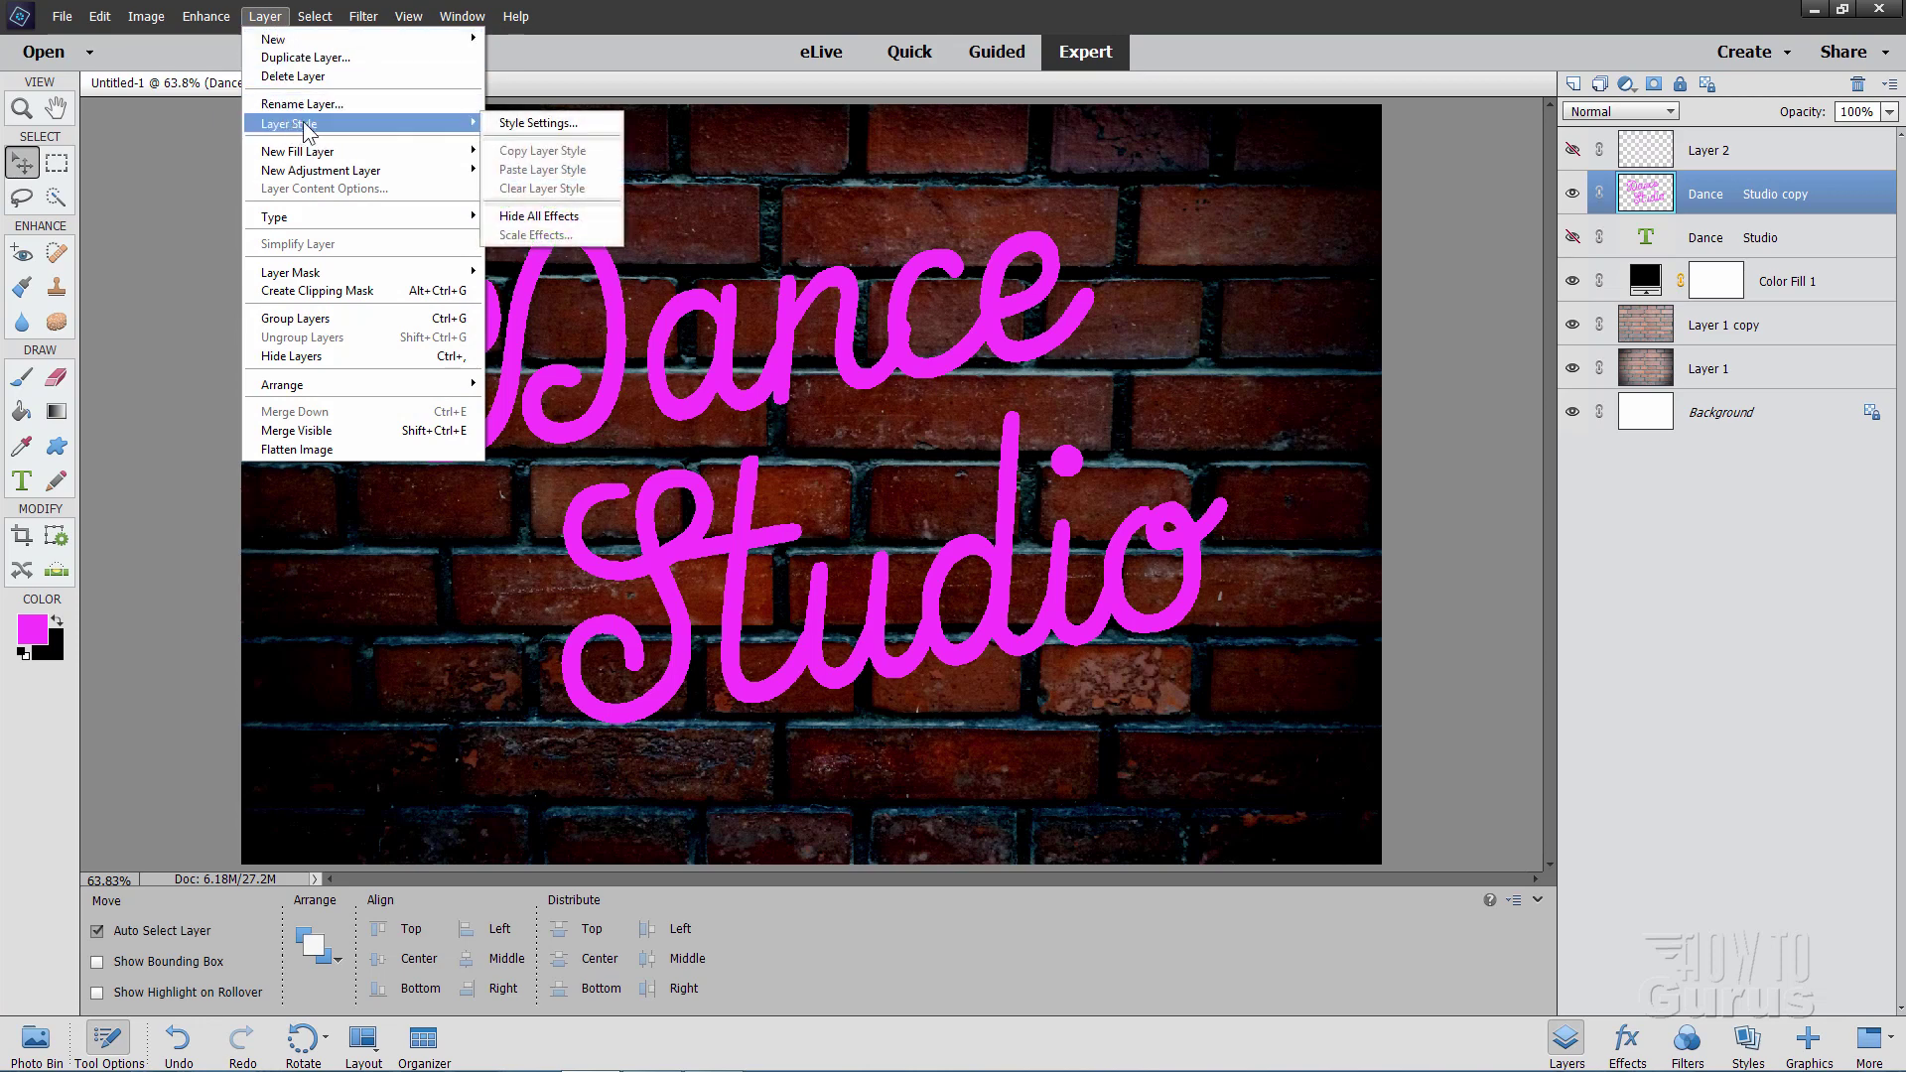
click(531, 123)
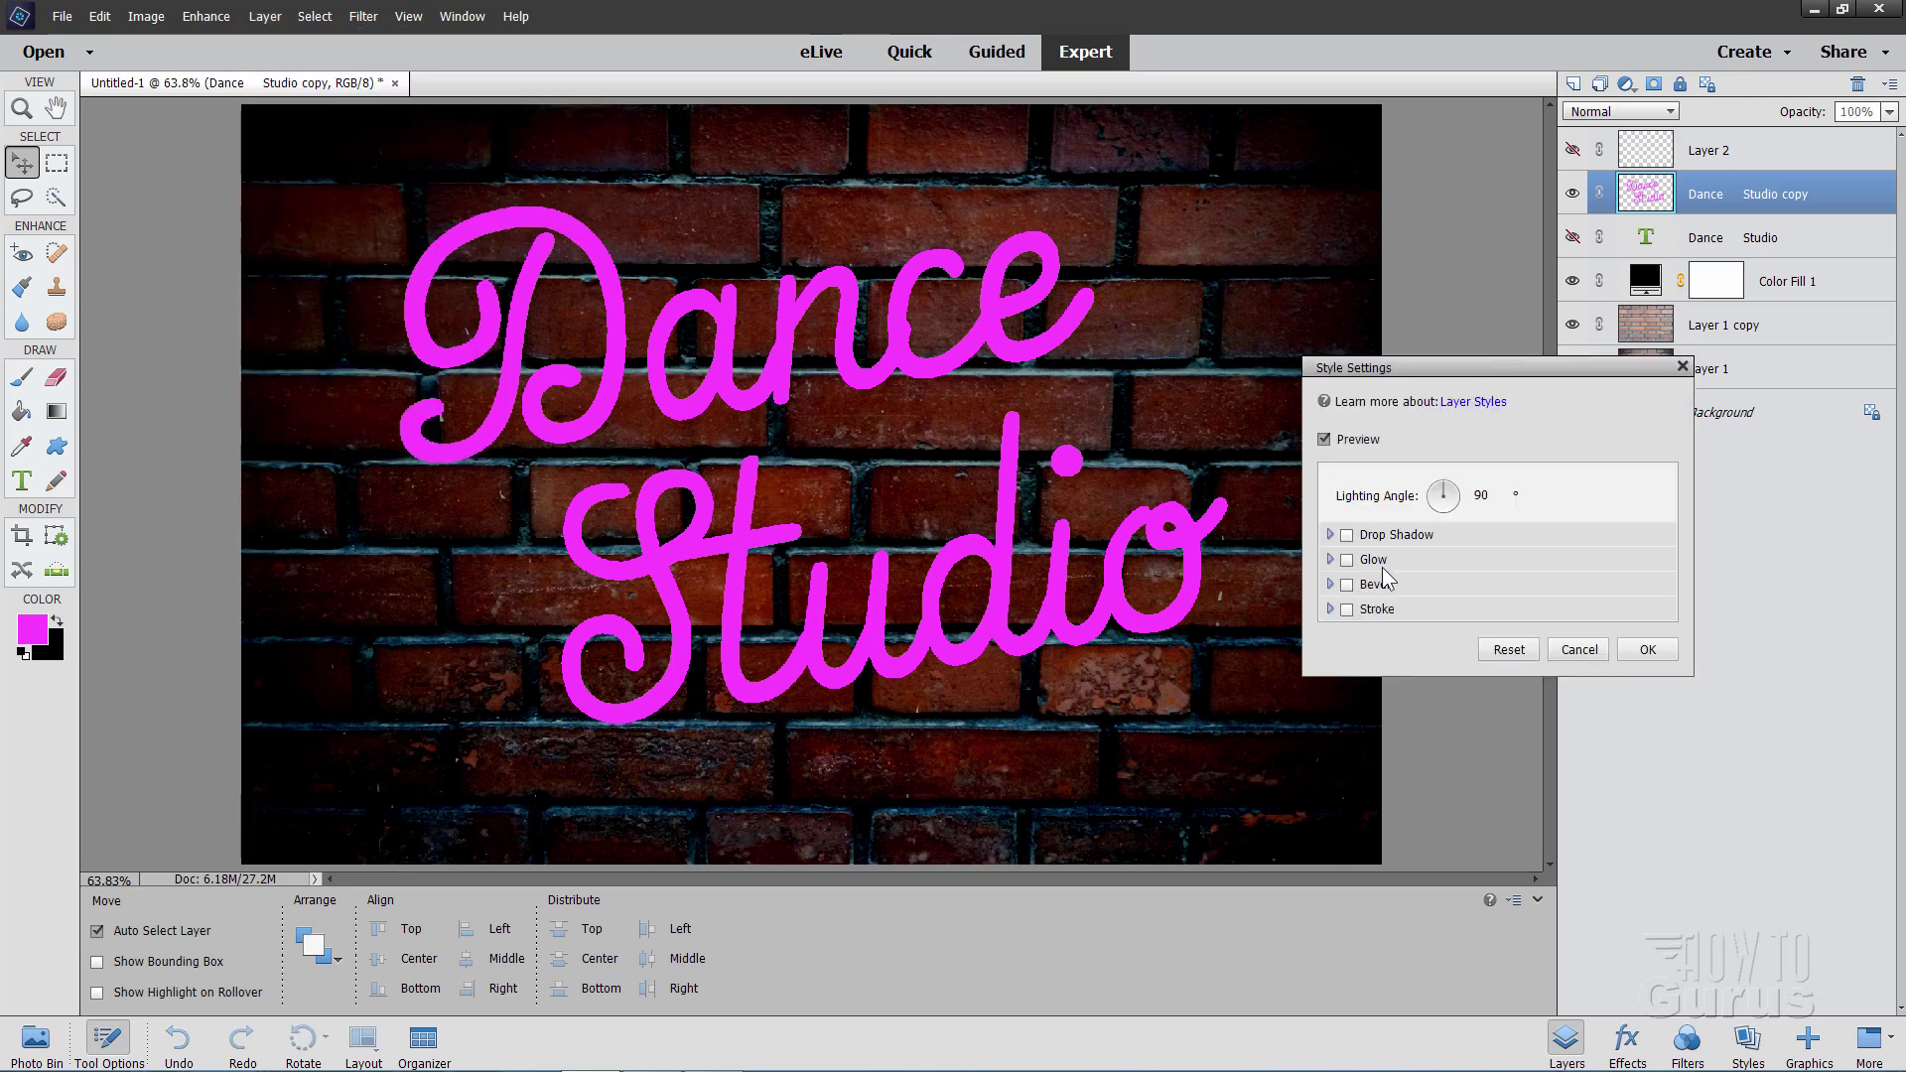
click(1348, 560)
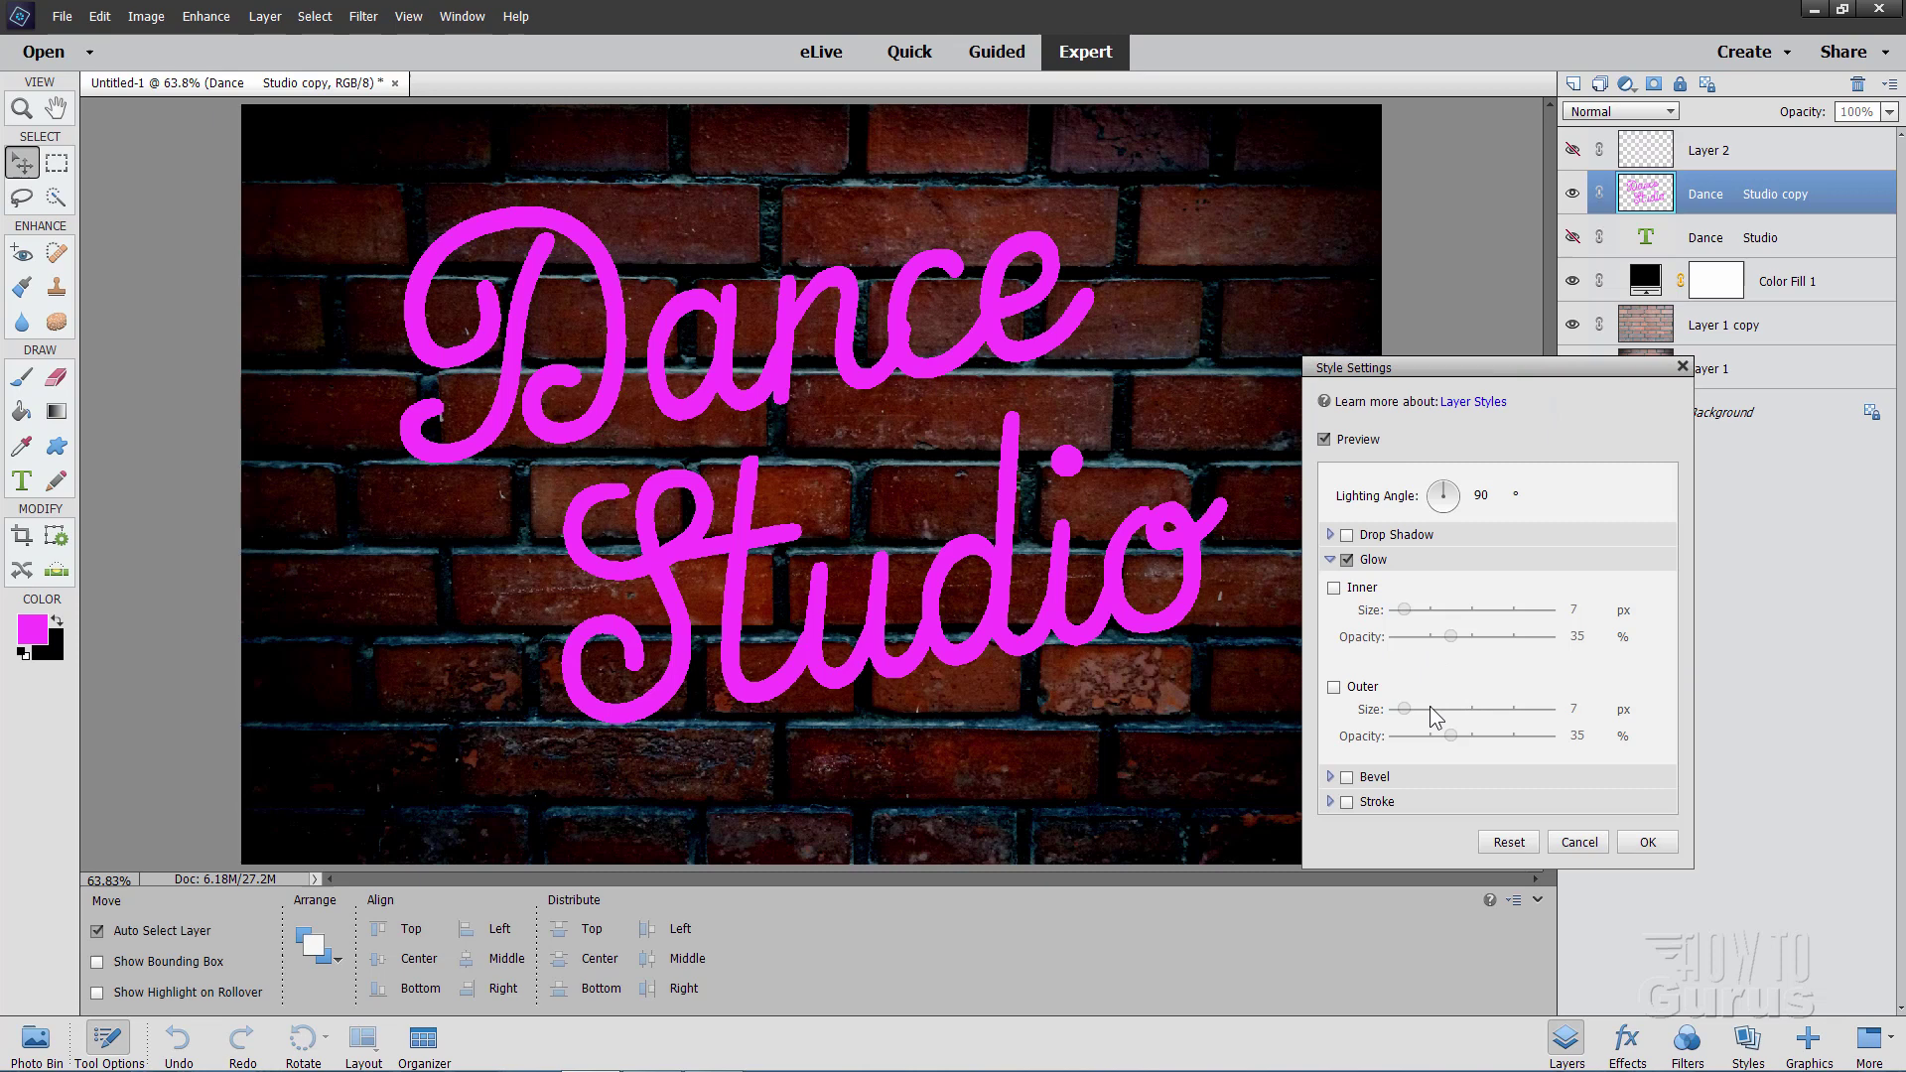
click(1334, 688)
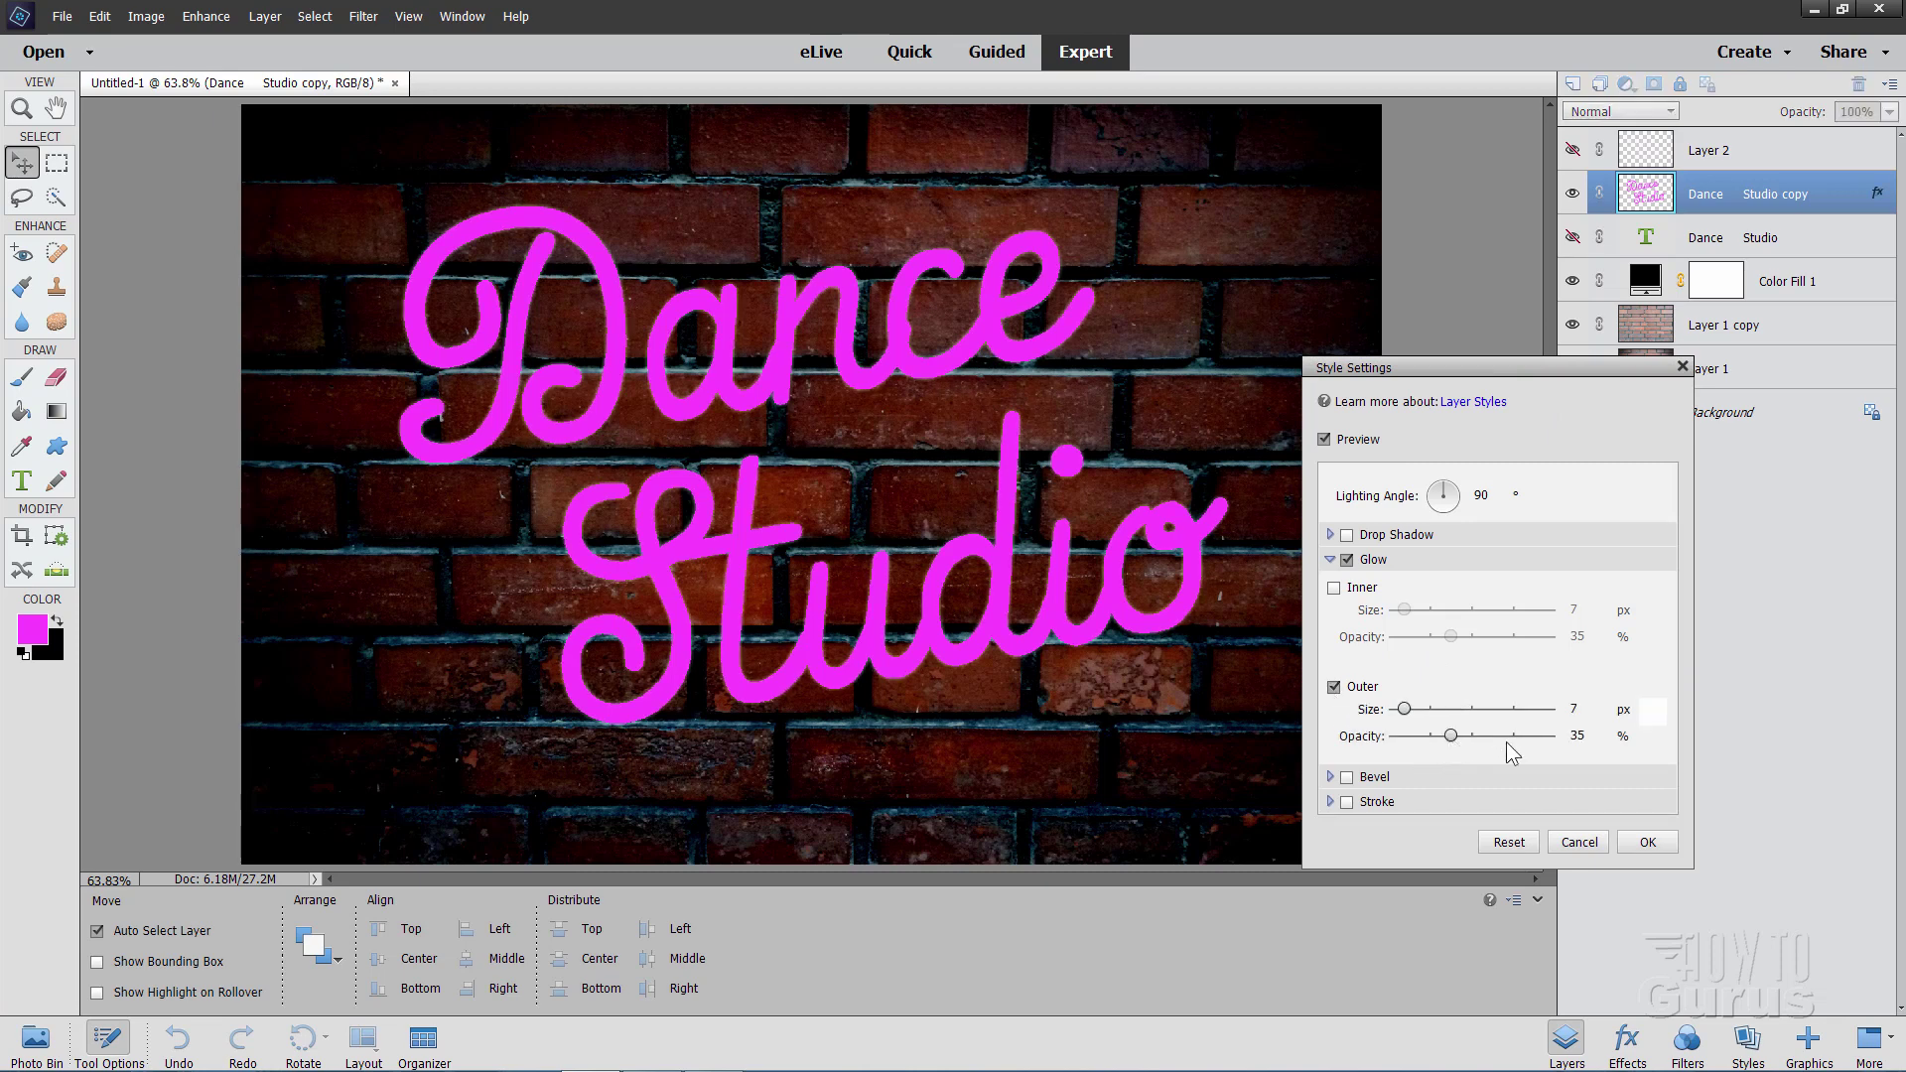
click(1588, 740)
text(80)
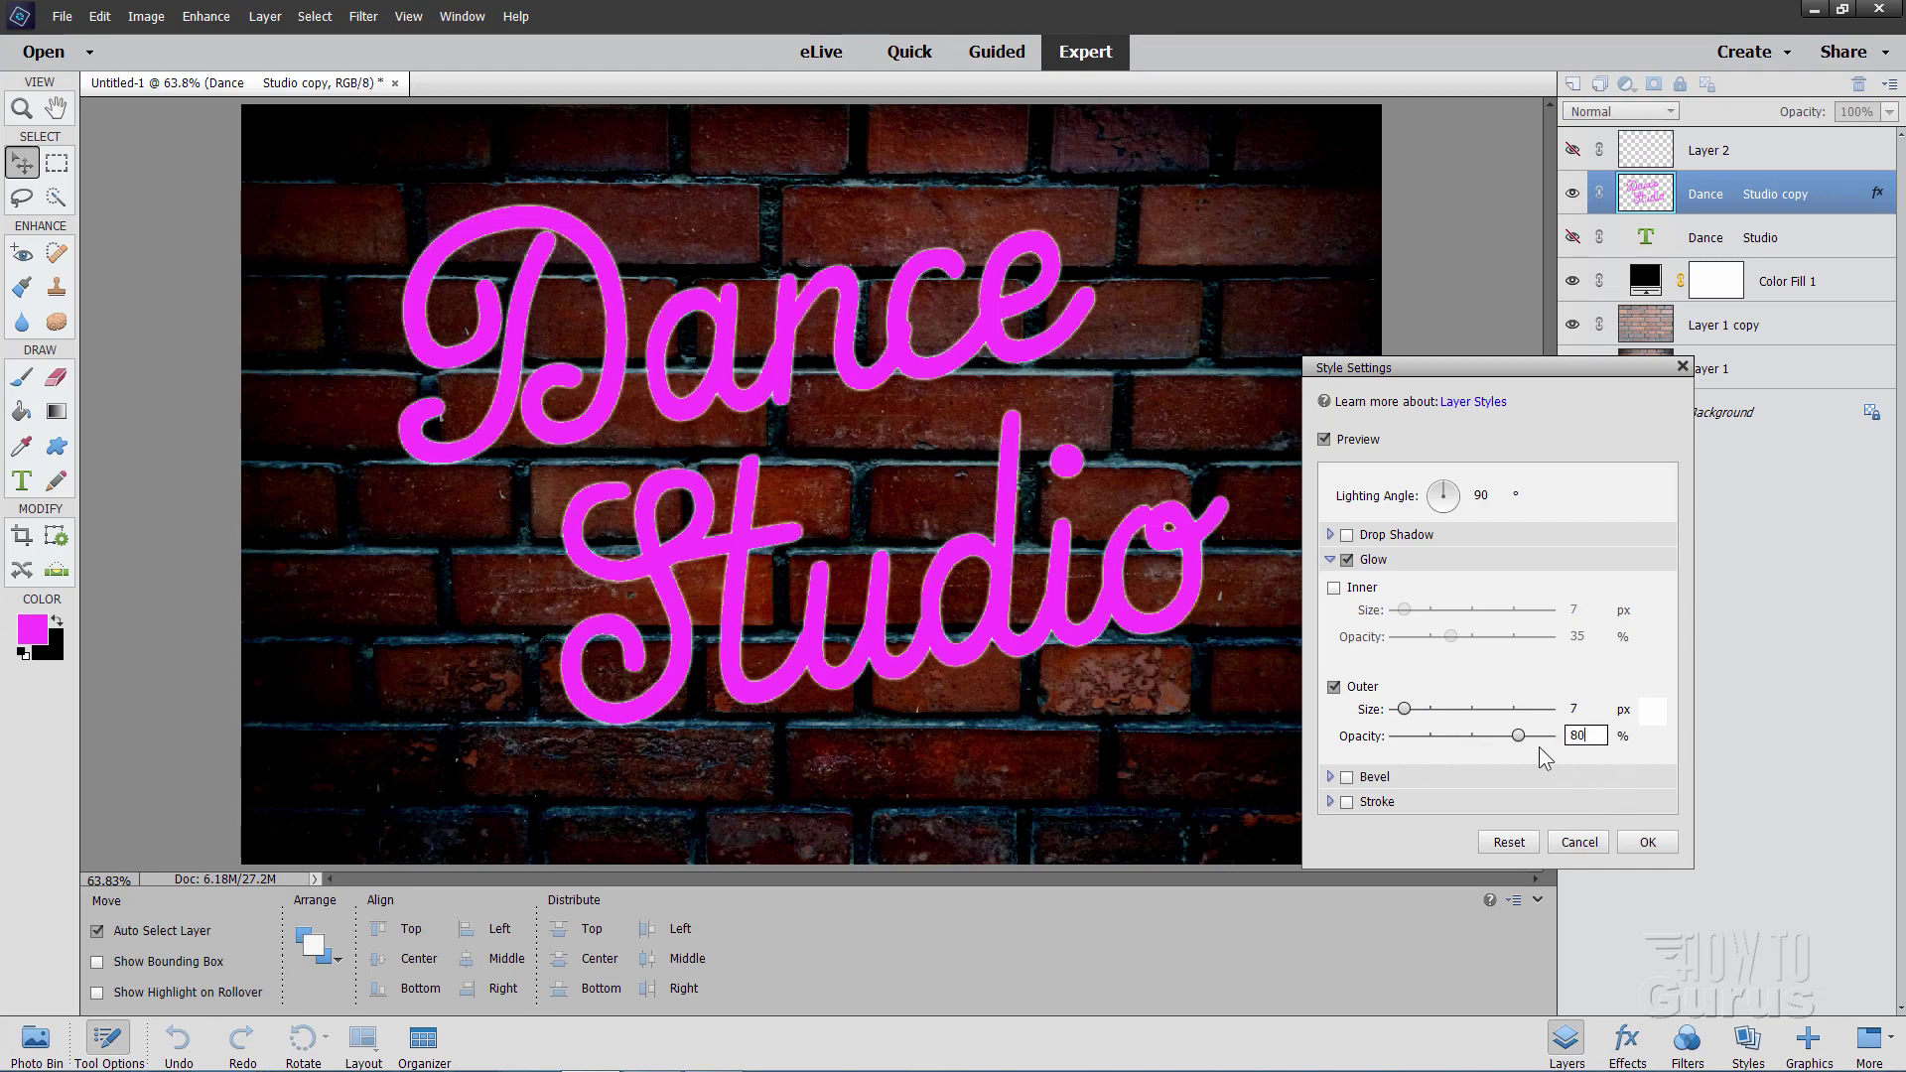
drag(1410, 717, 1424, 713)
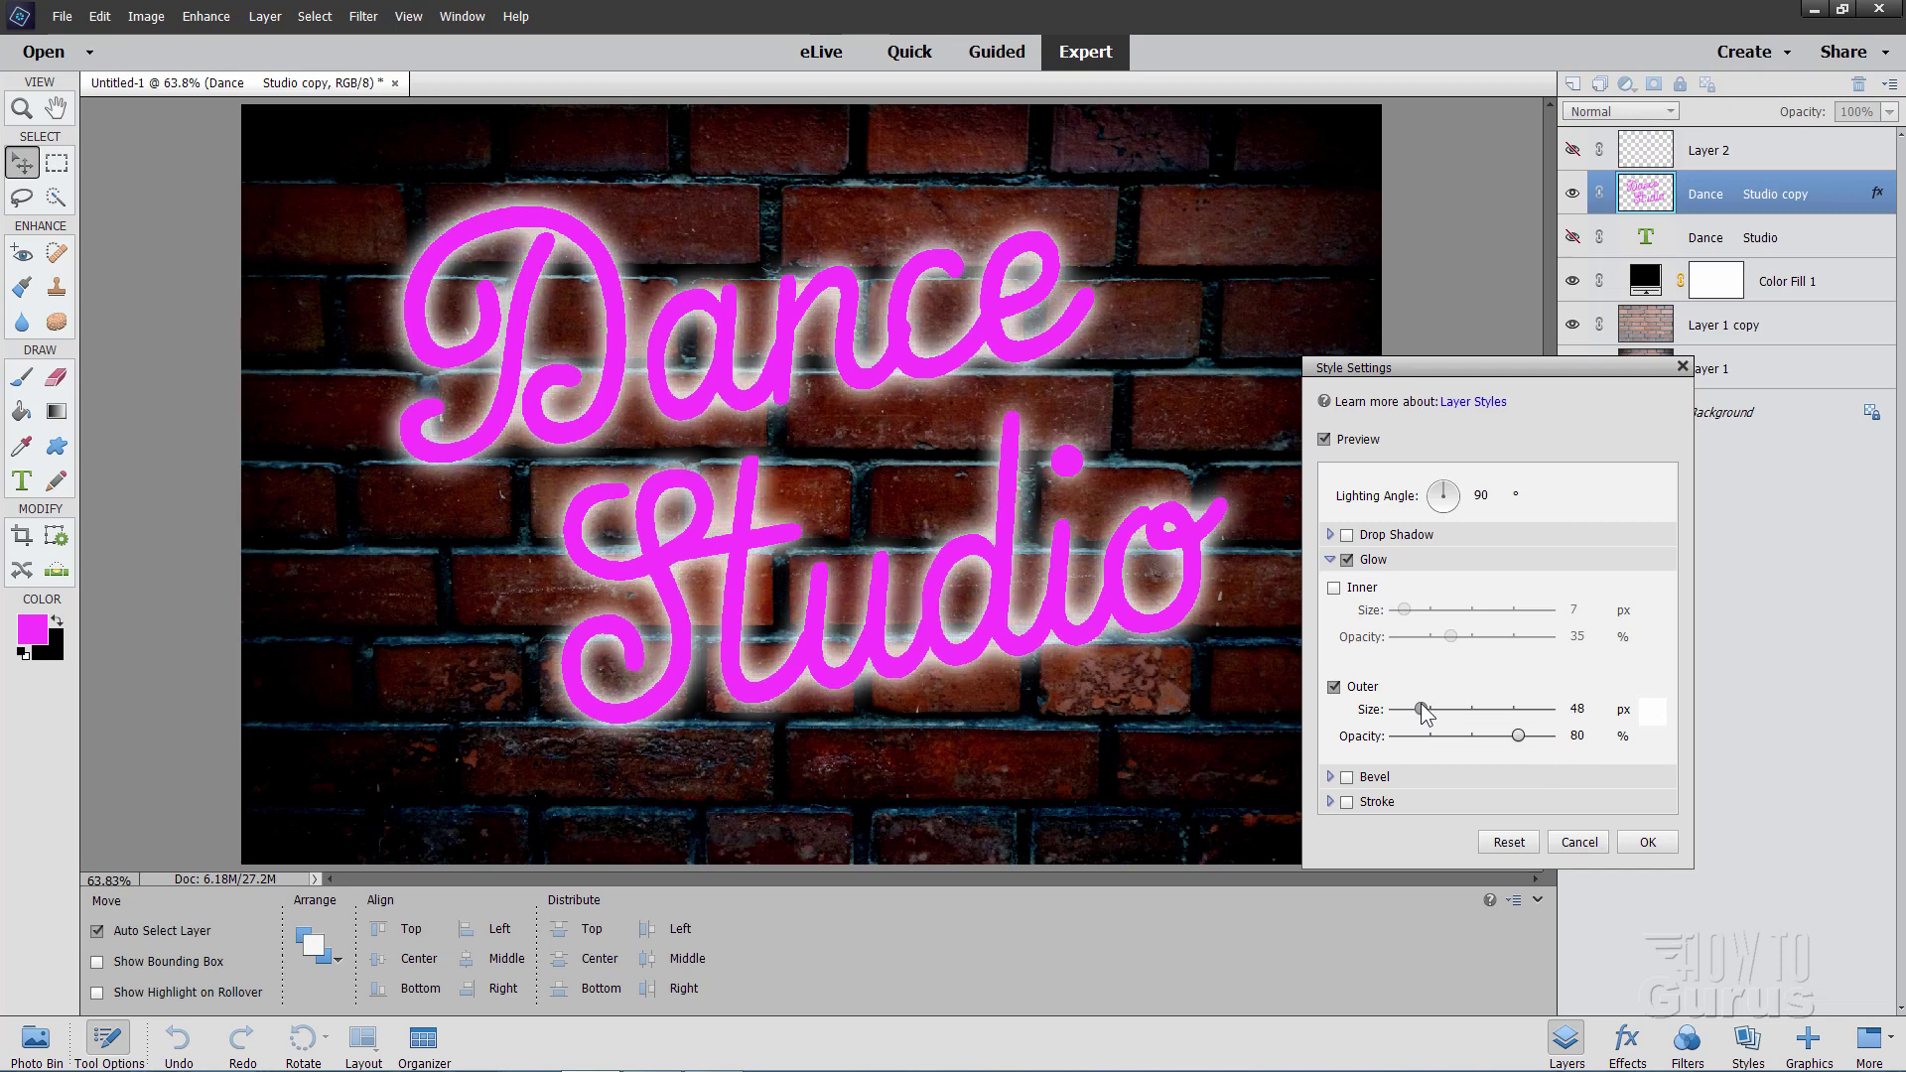
double_click(1581, 709)
text(43)
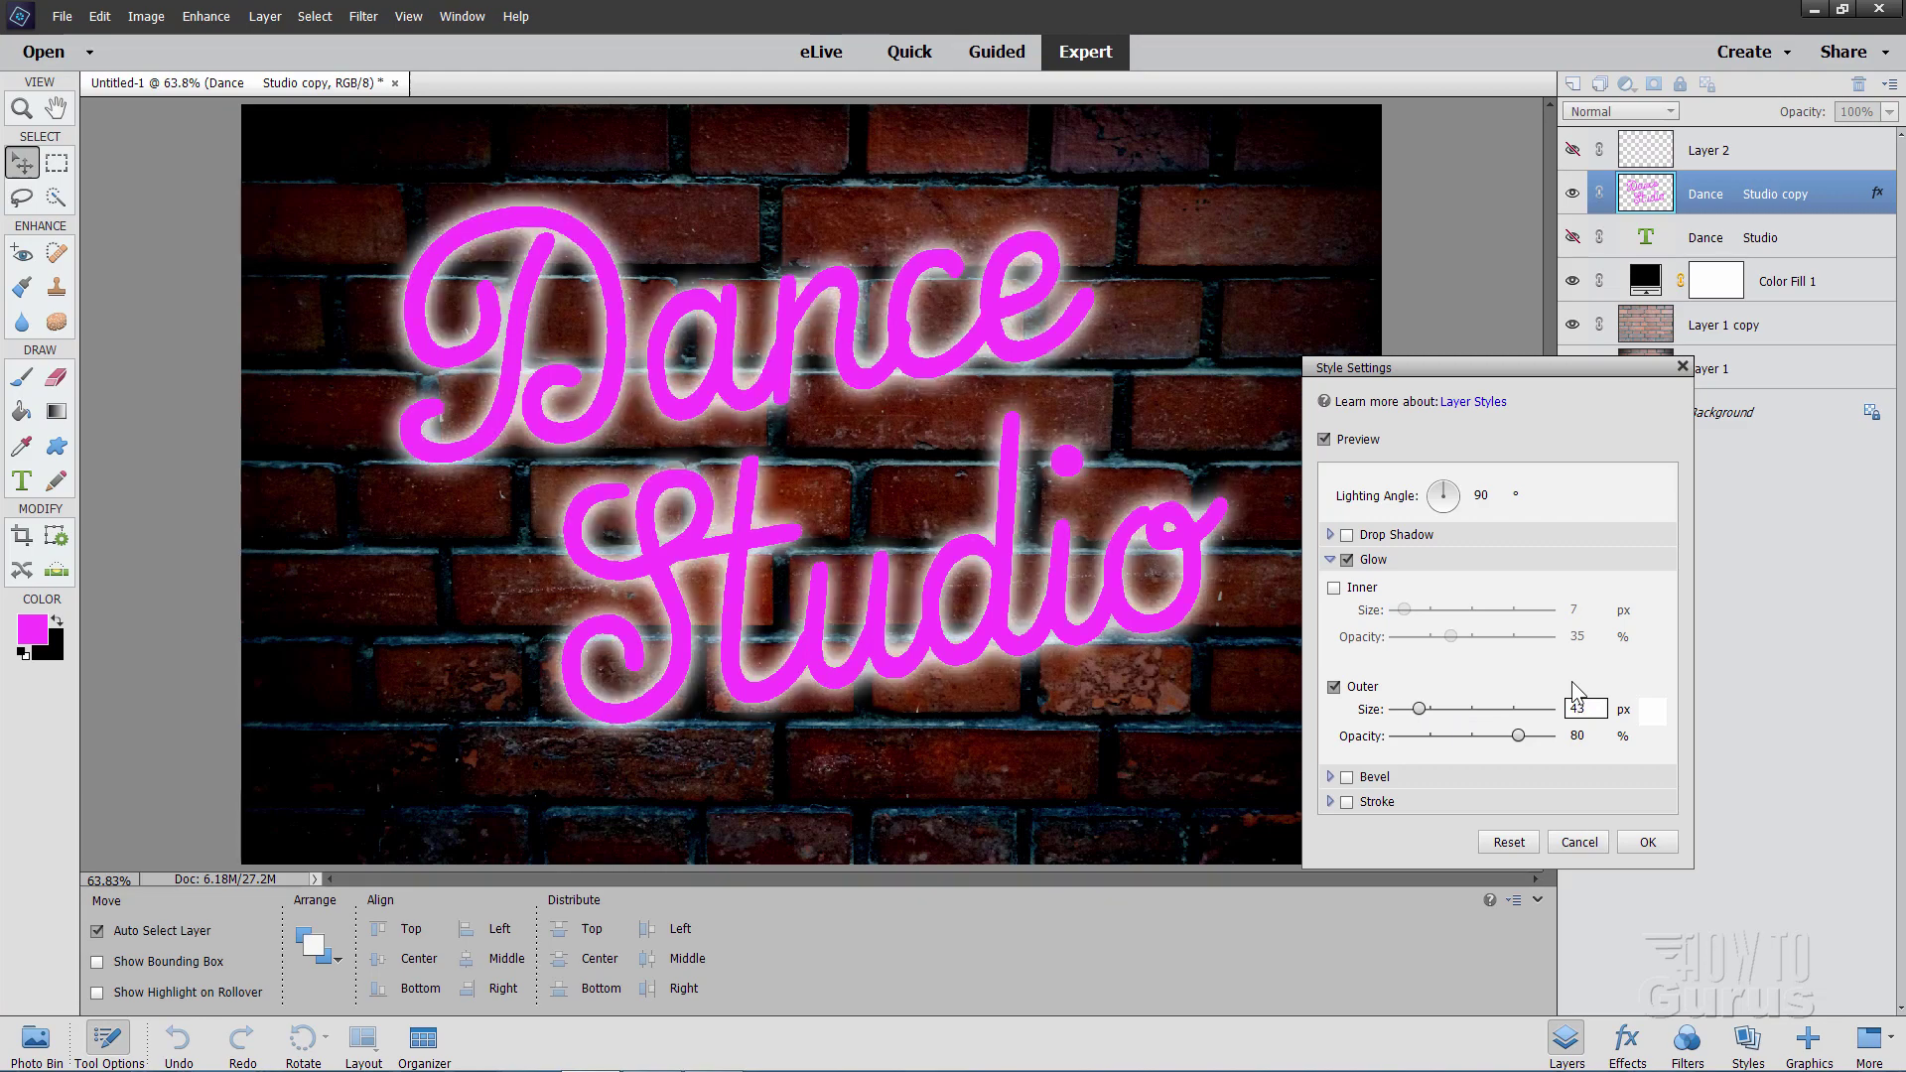
Step: Sample the magenta lettering as the outer glow colour and apply the style
click(1656, 712)
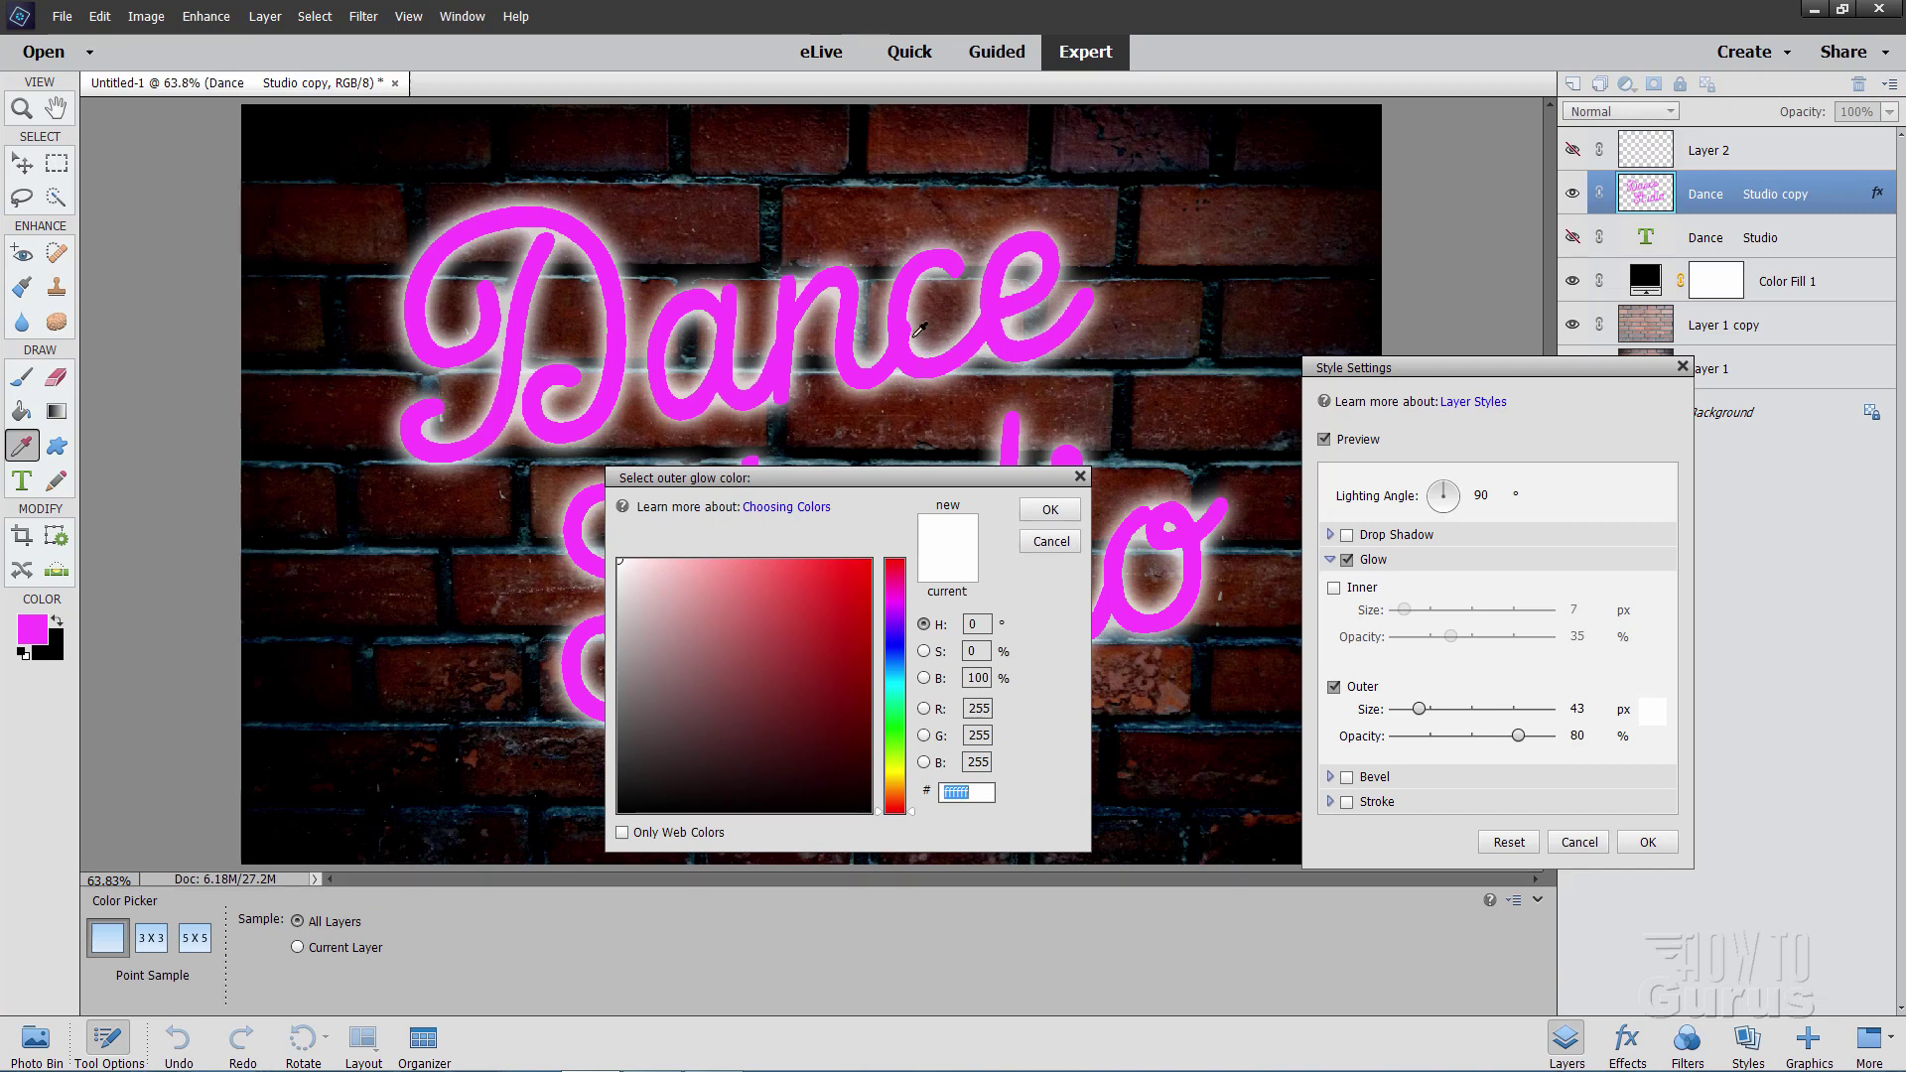
click(889, 366)
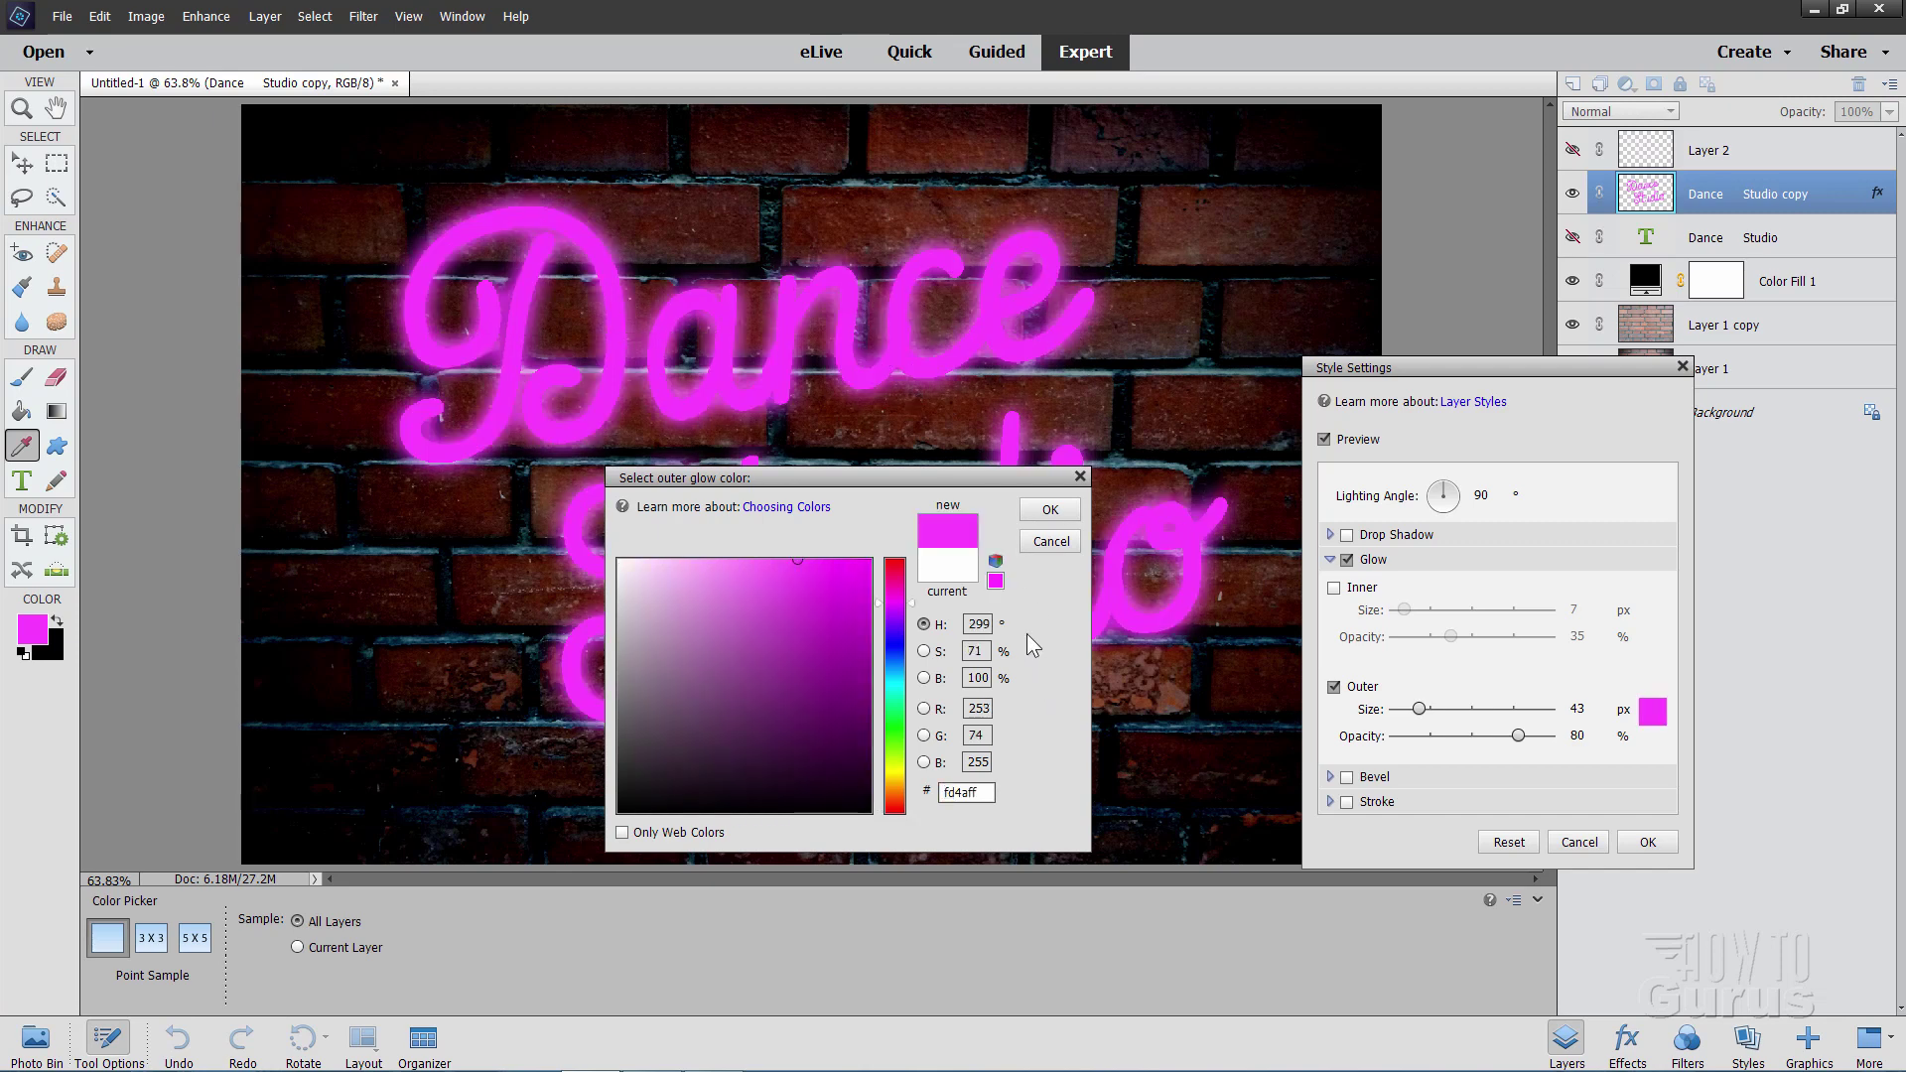
click(1049, 509)
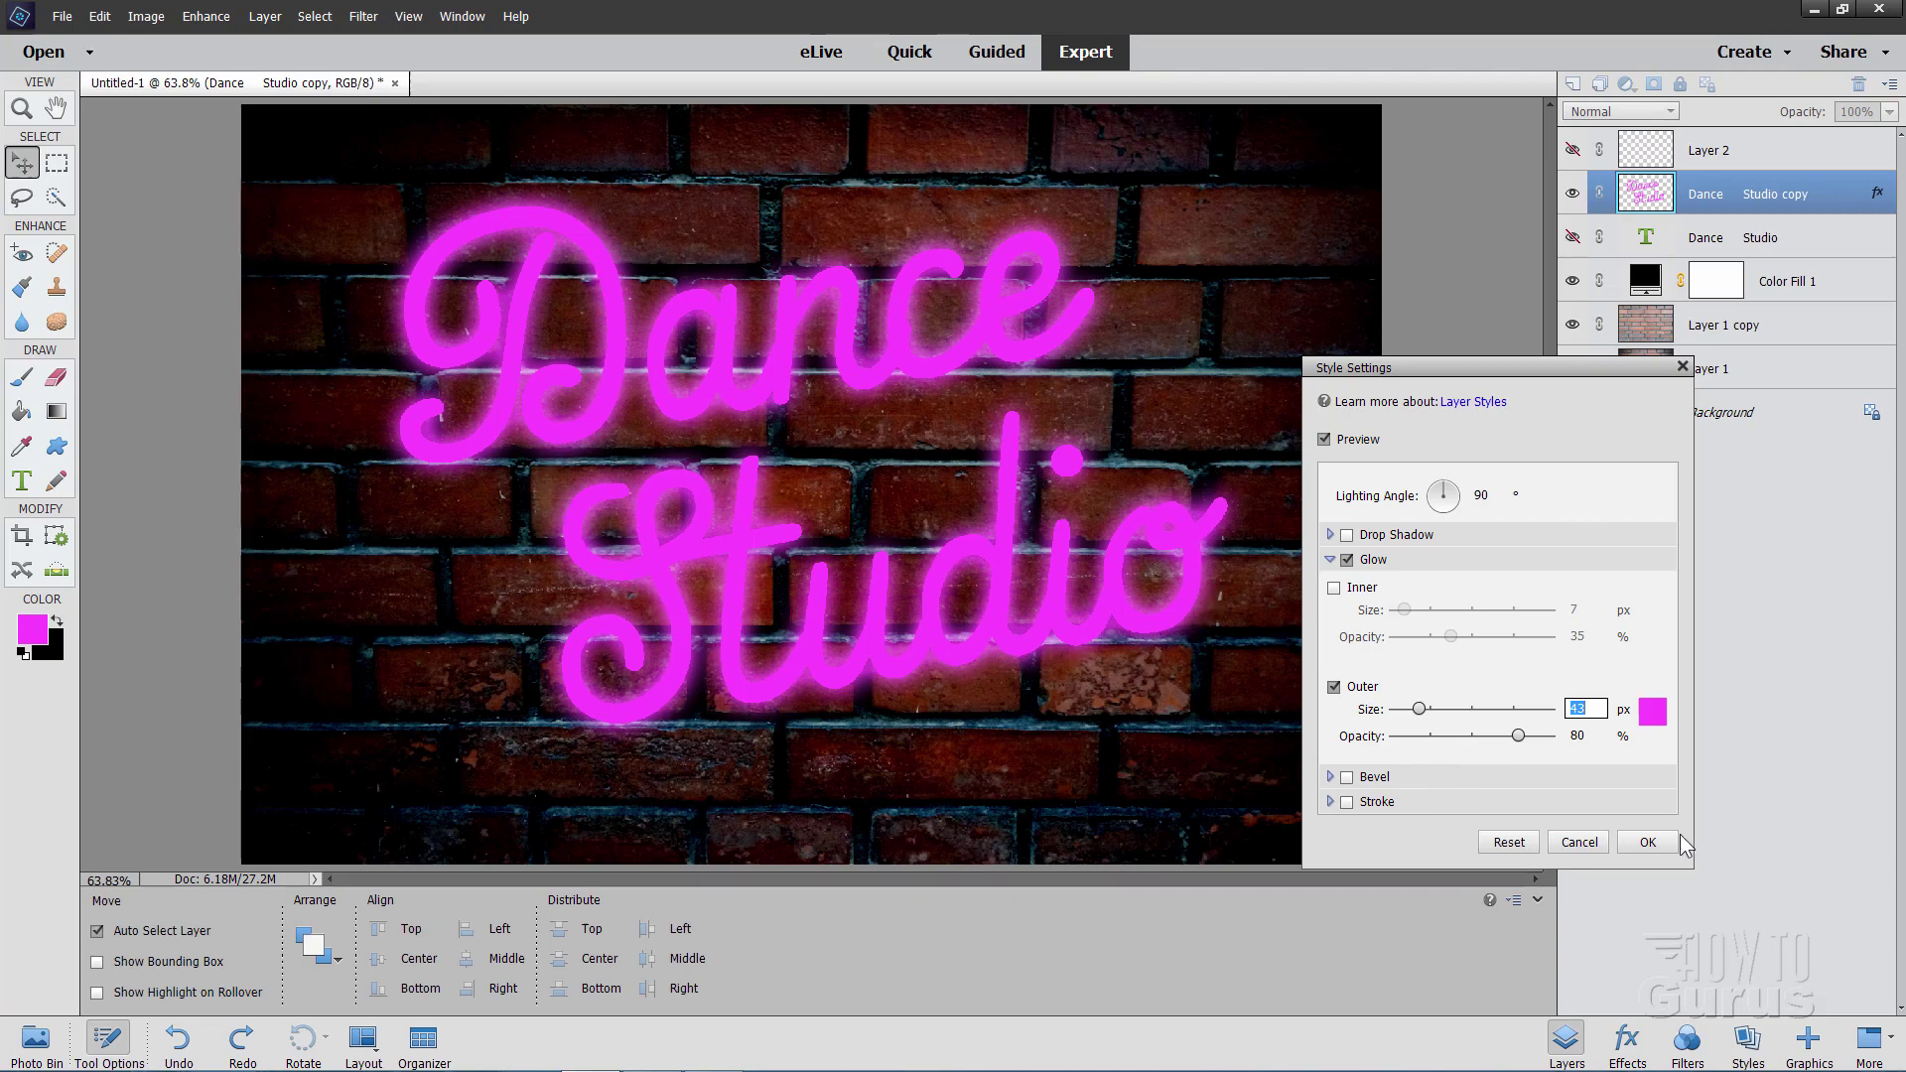
click(1647, 842)
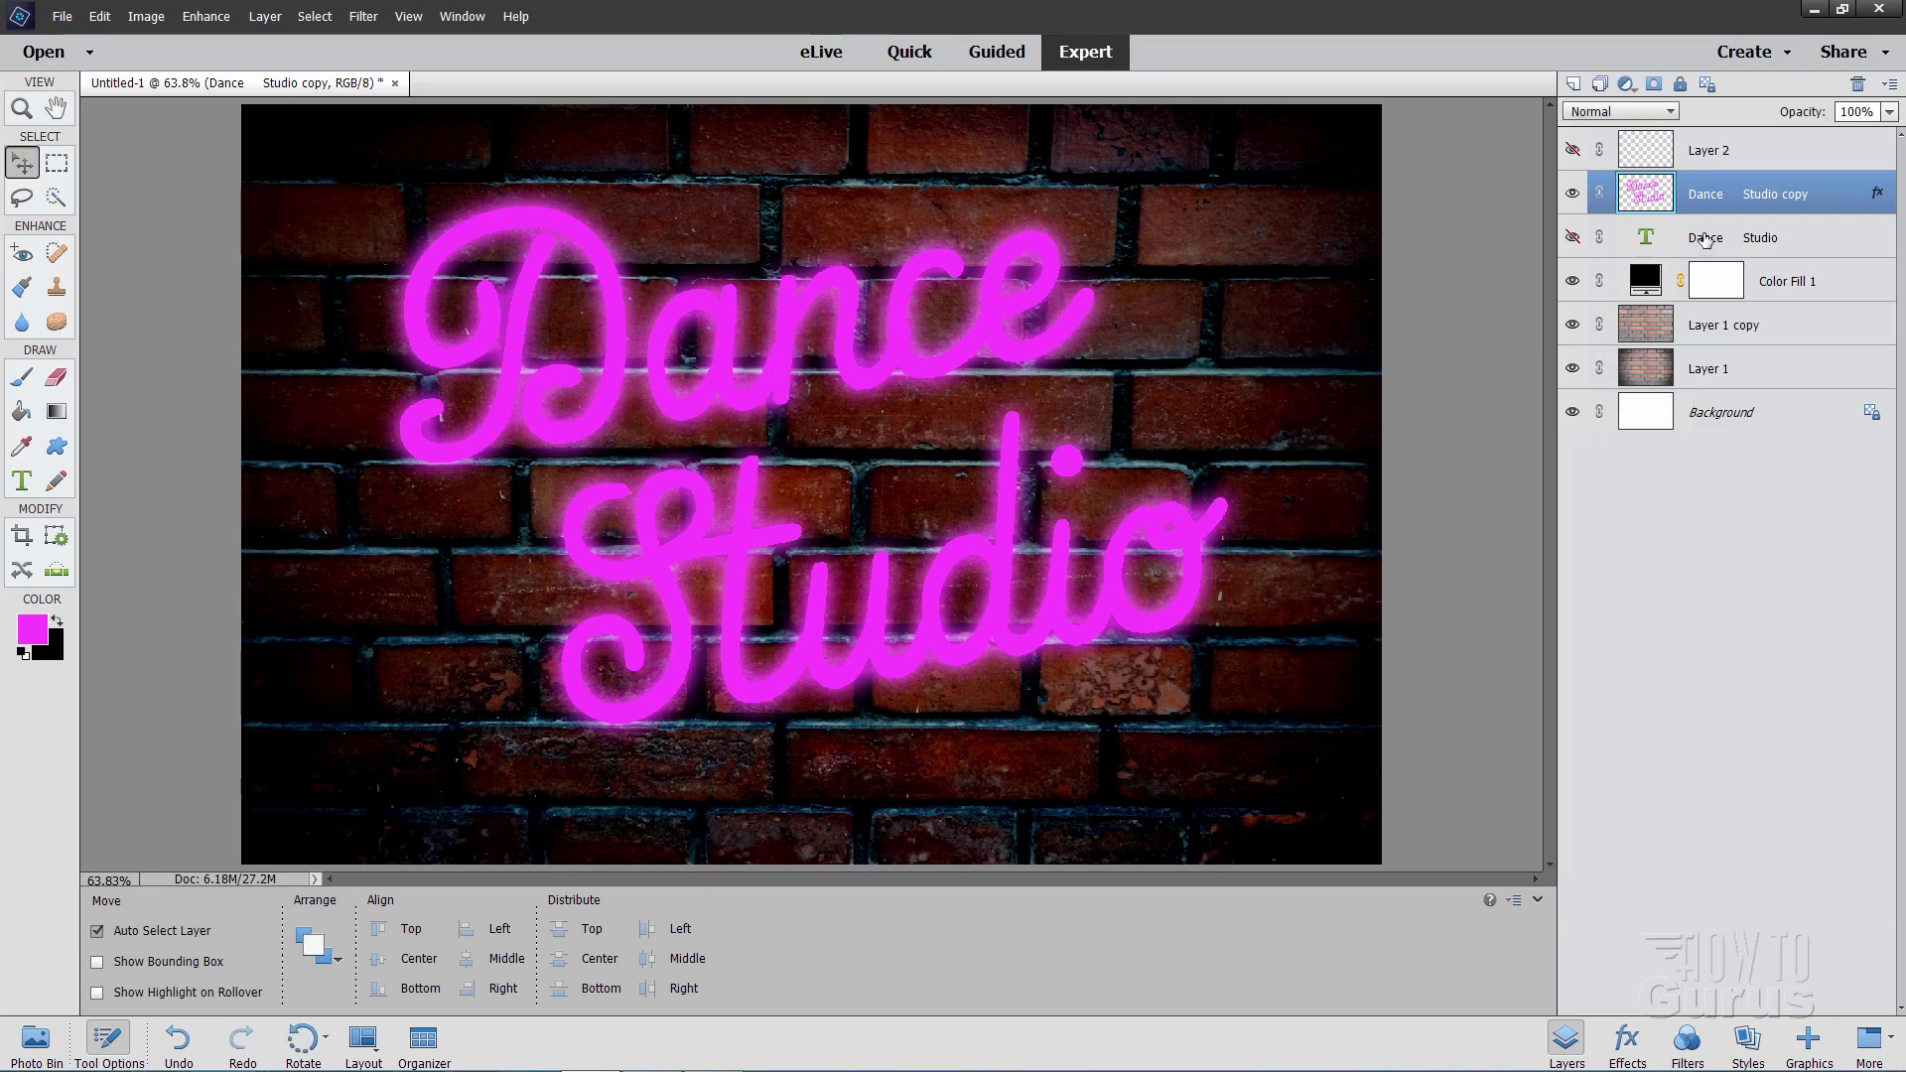
Step: Show blurred Layer 2 and Ctrl-click the Dance Studio copy thumbnail to load its letter outlines
click(1573, 150)
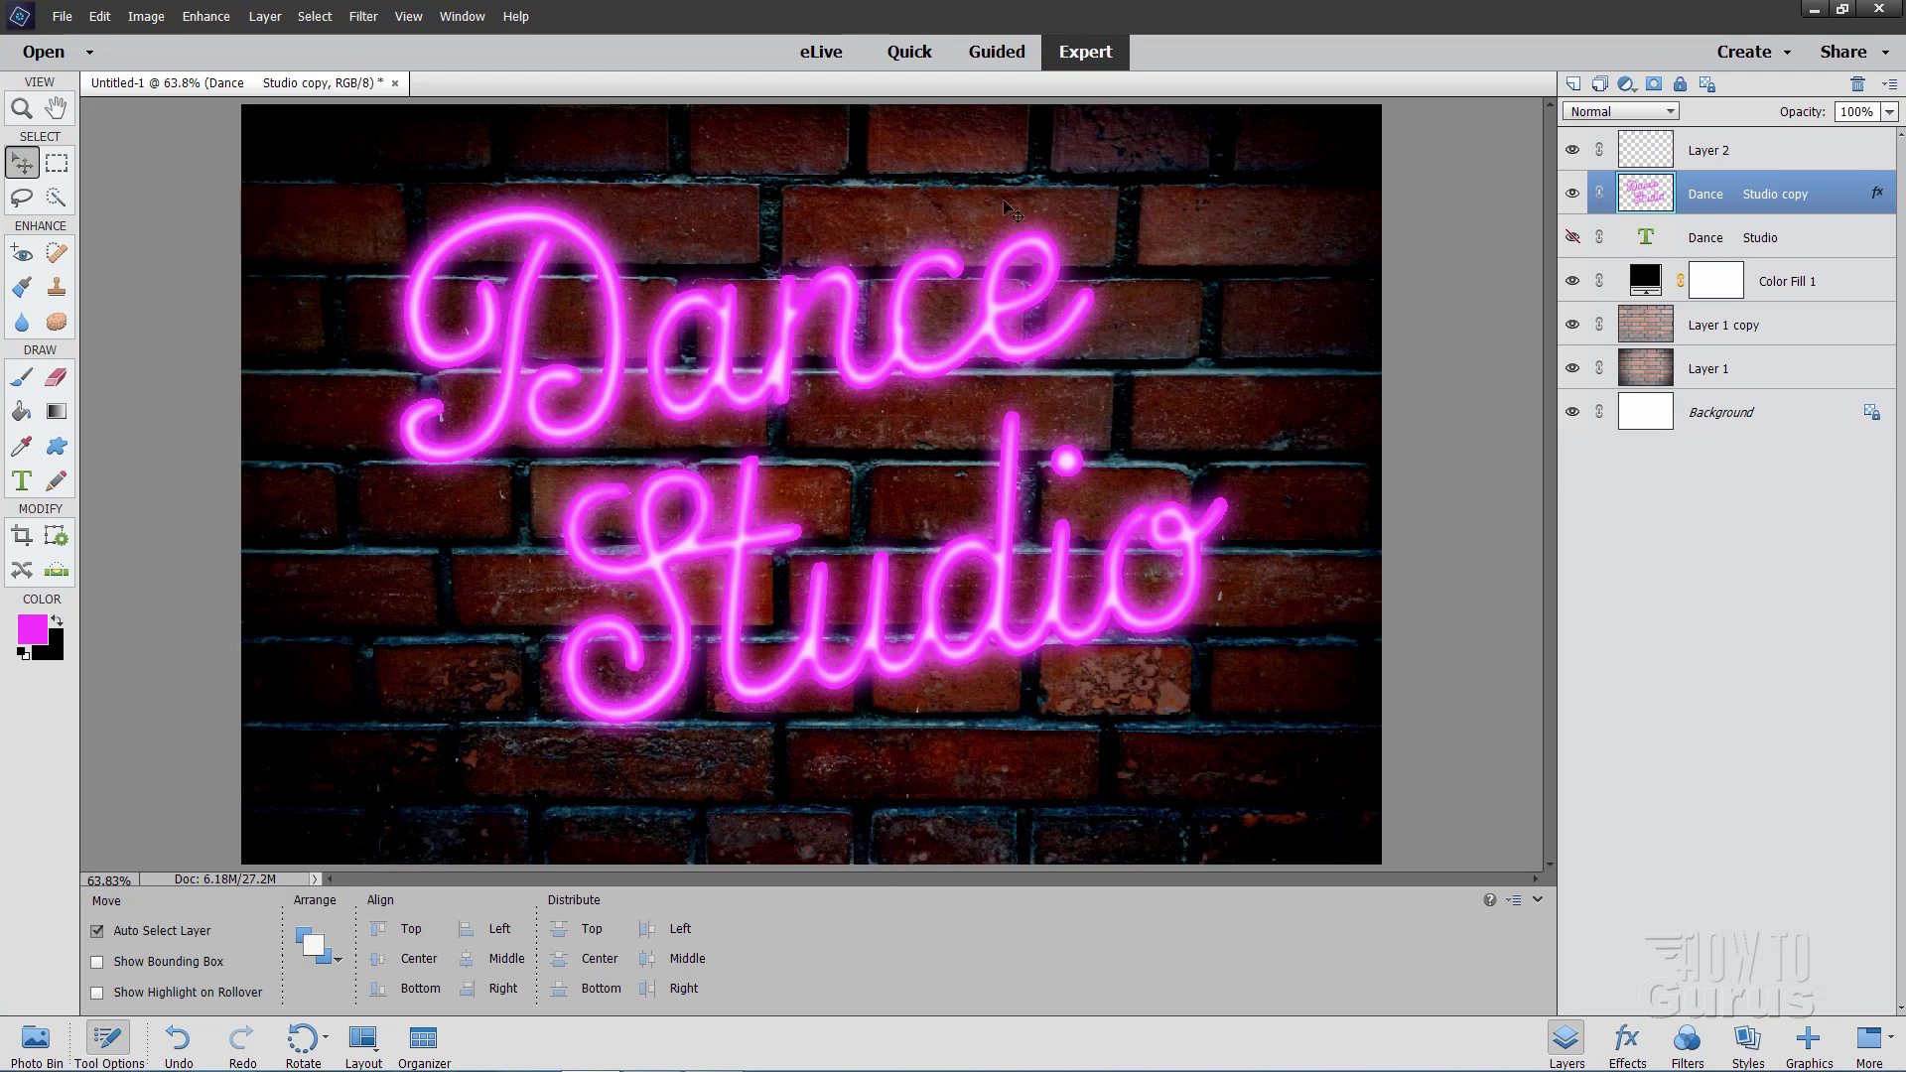
key(ctrl)
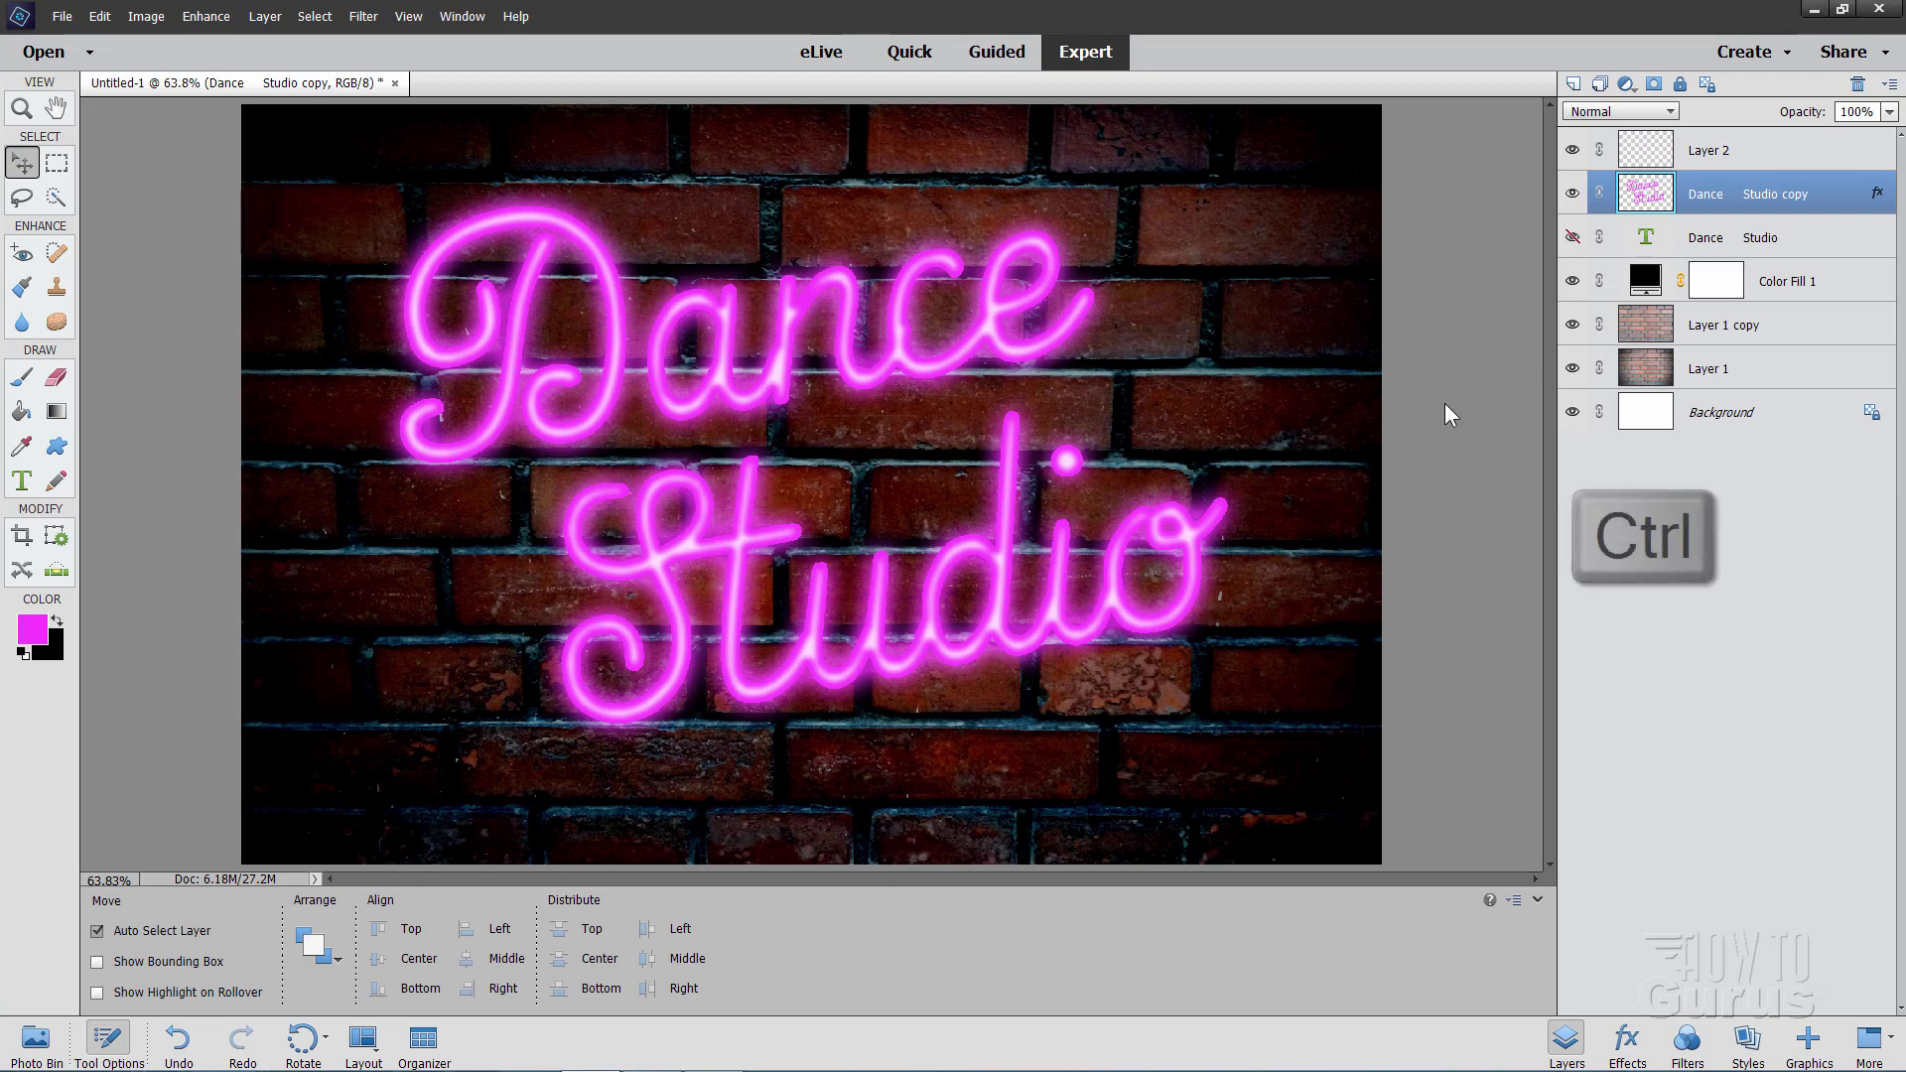
ctrl+click(1645, 198)
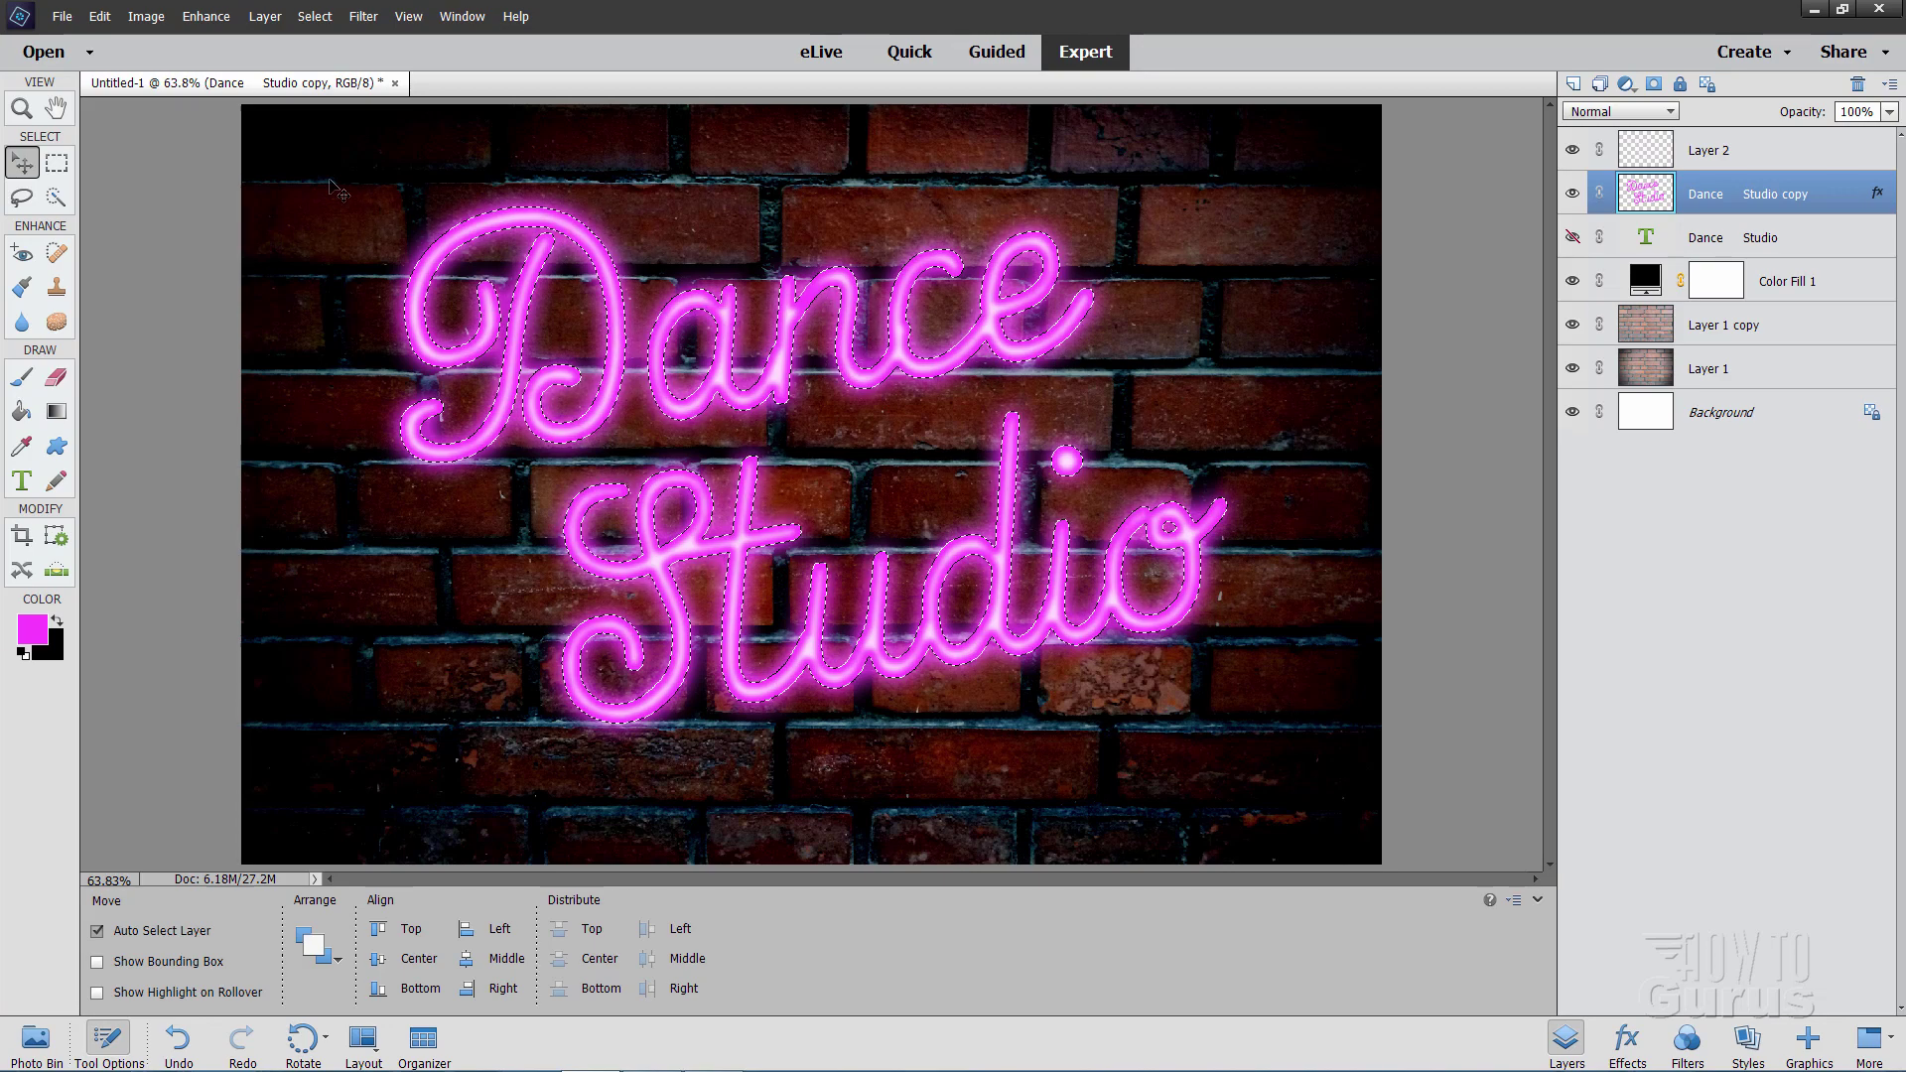
Step: Expand the lettering selection by 40 pixels and make Color Fill 1 the active layer
click(315, 16)
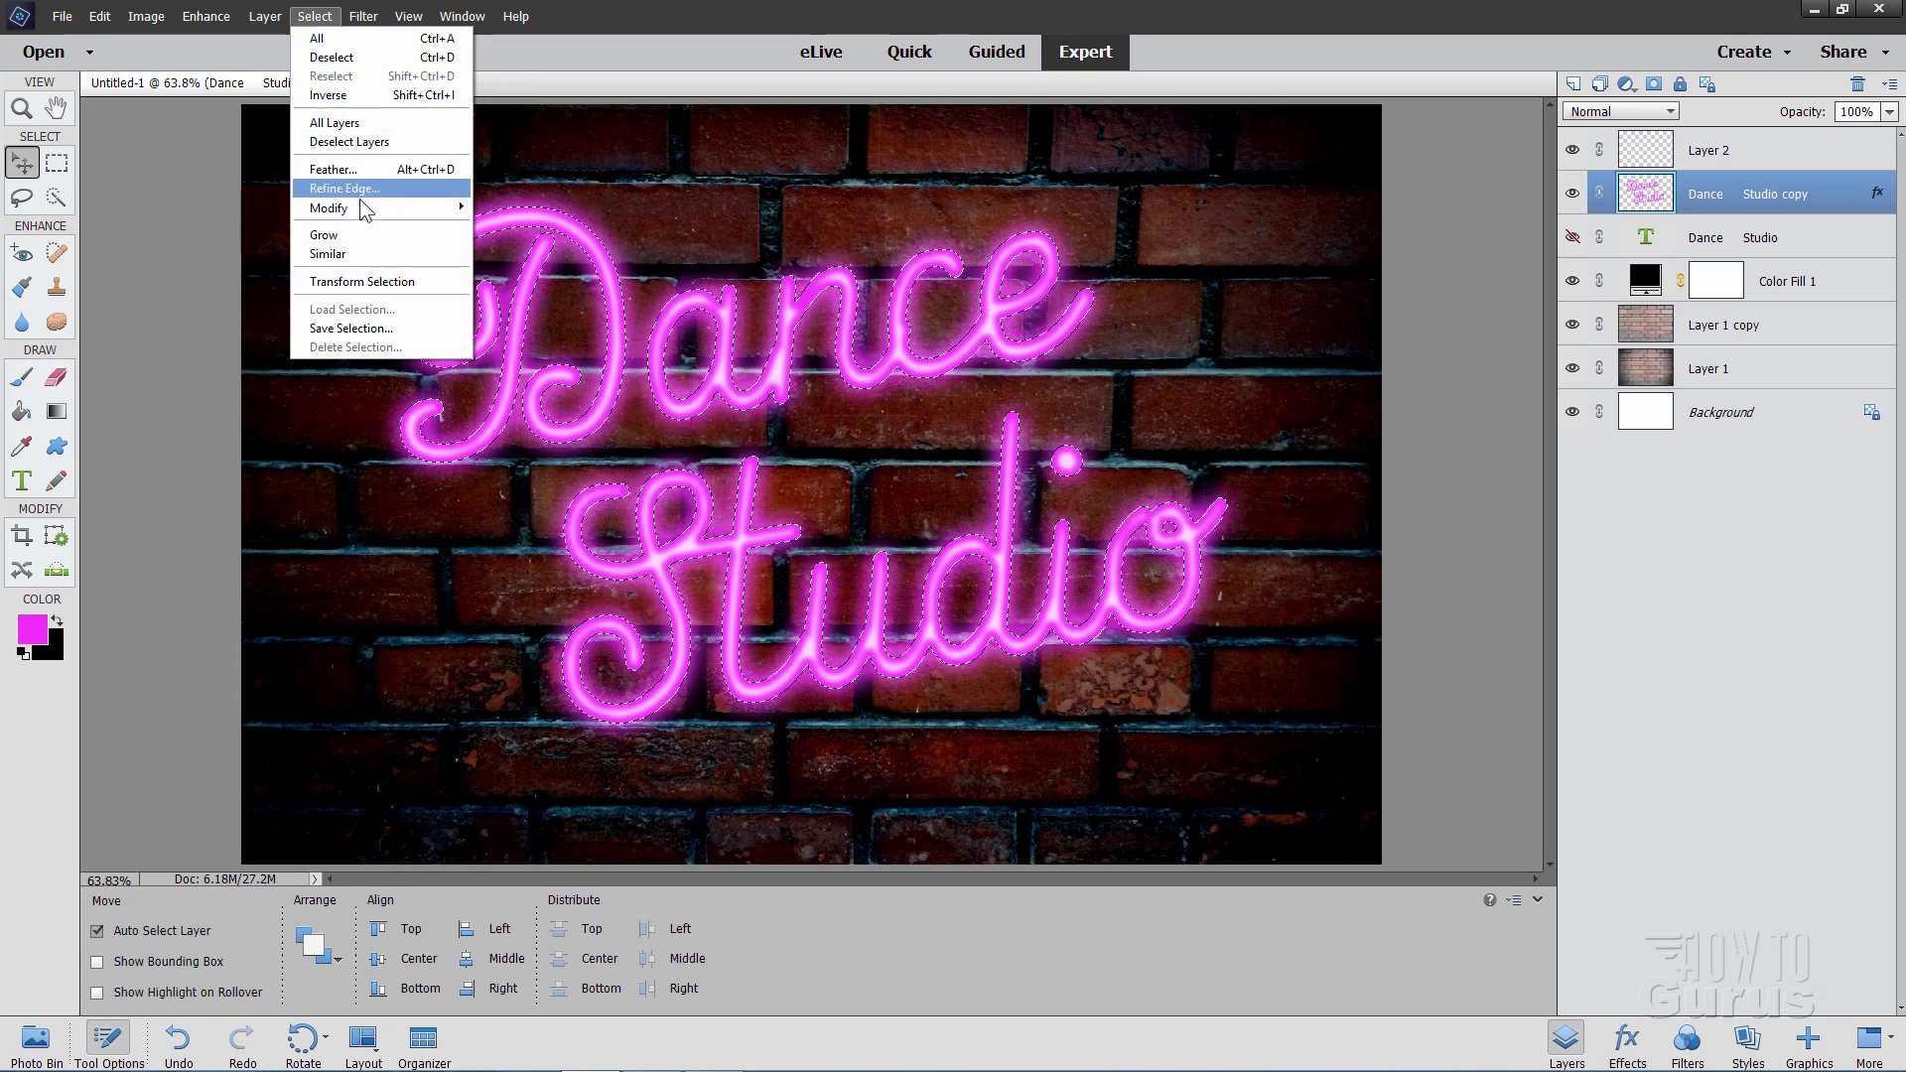
mouse_move(363, 204)
click(510, 244)
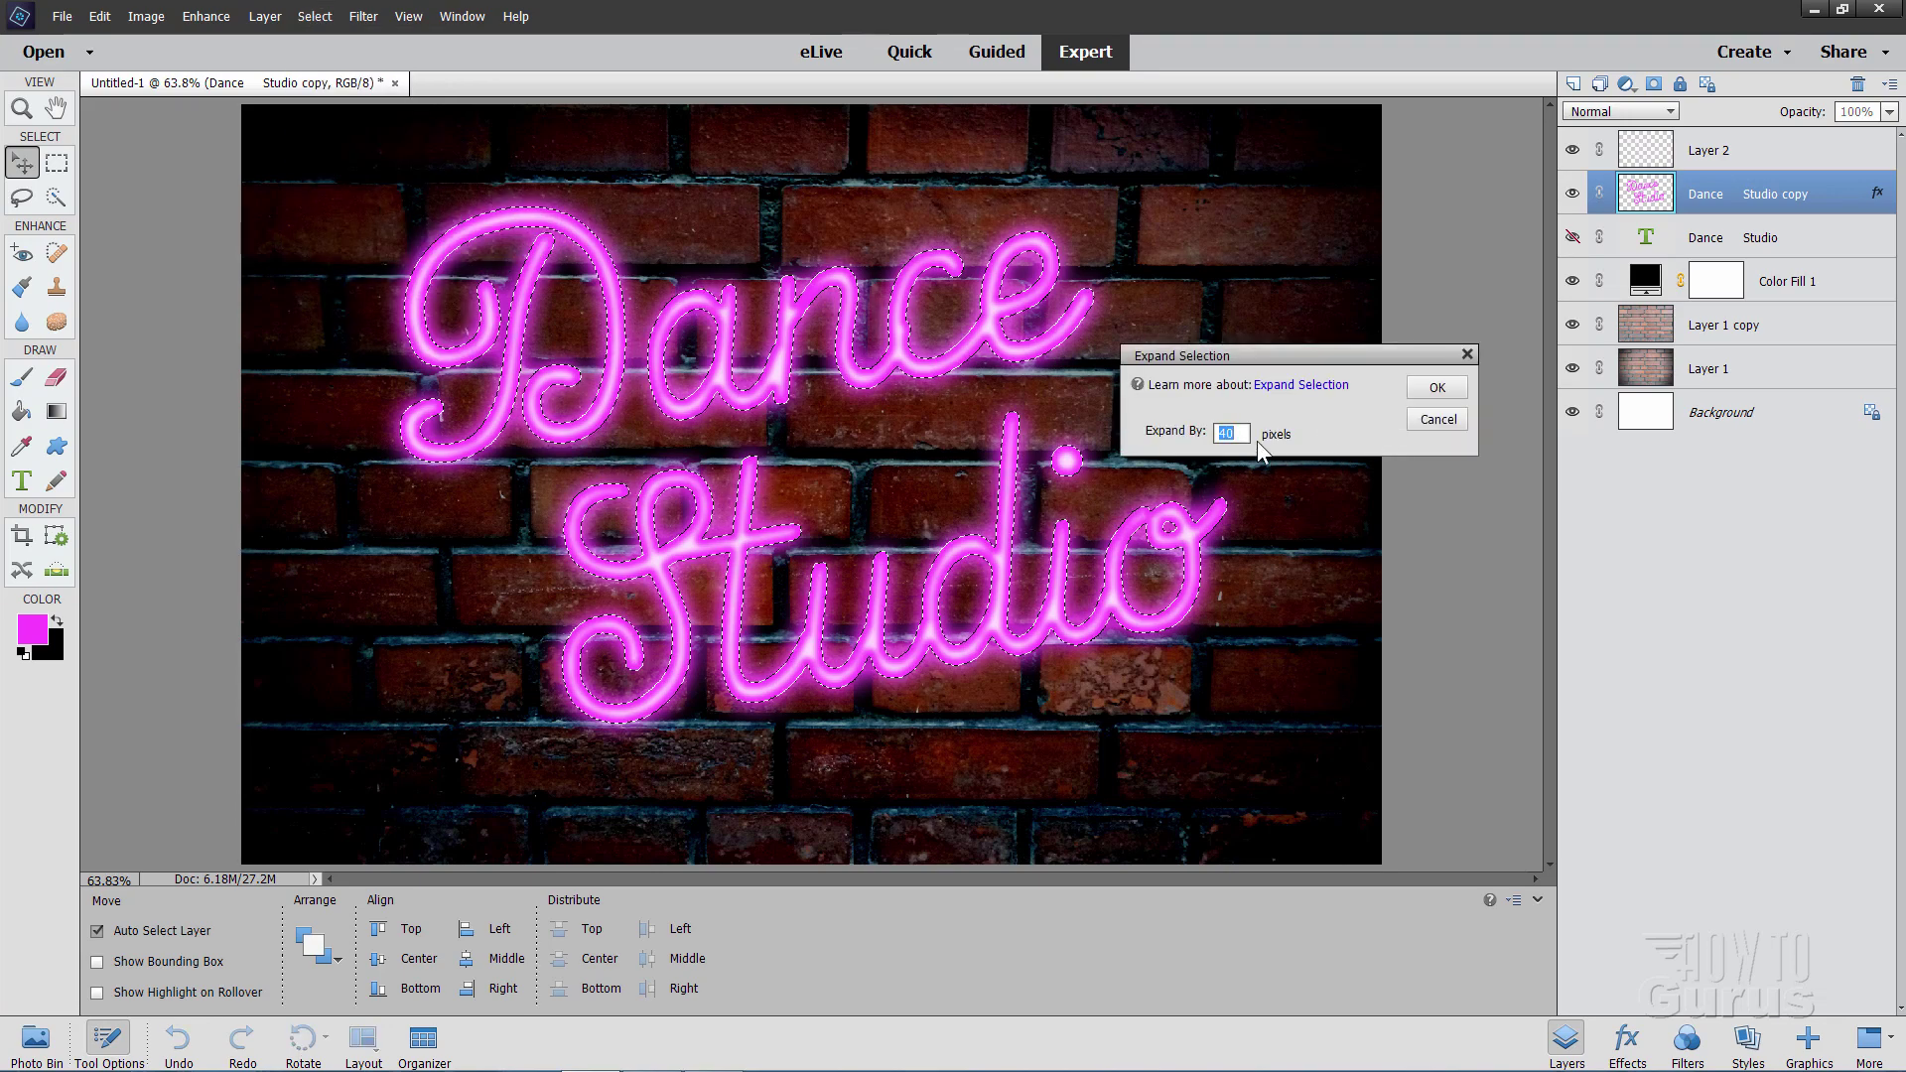
text(40)
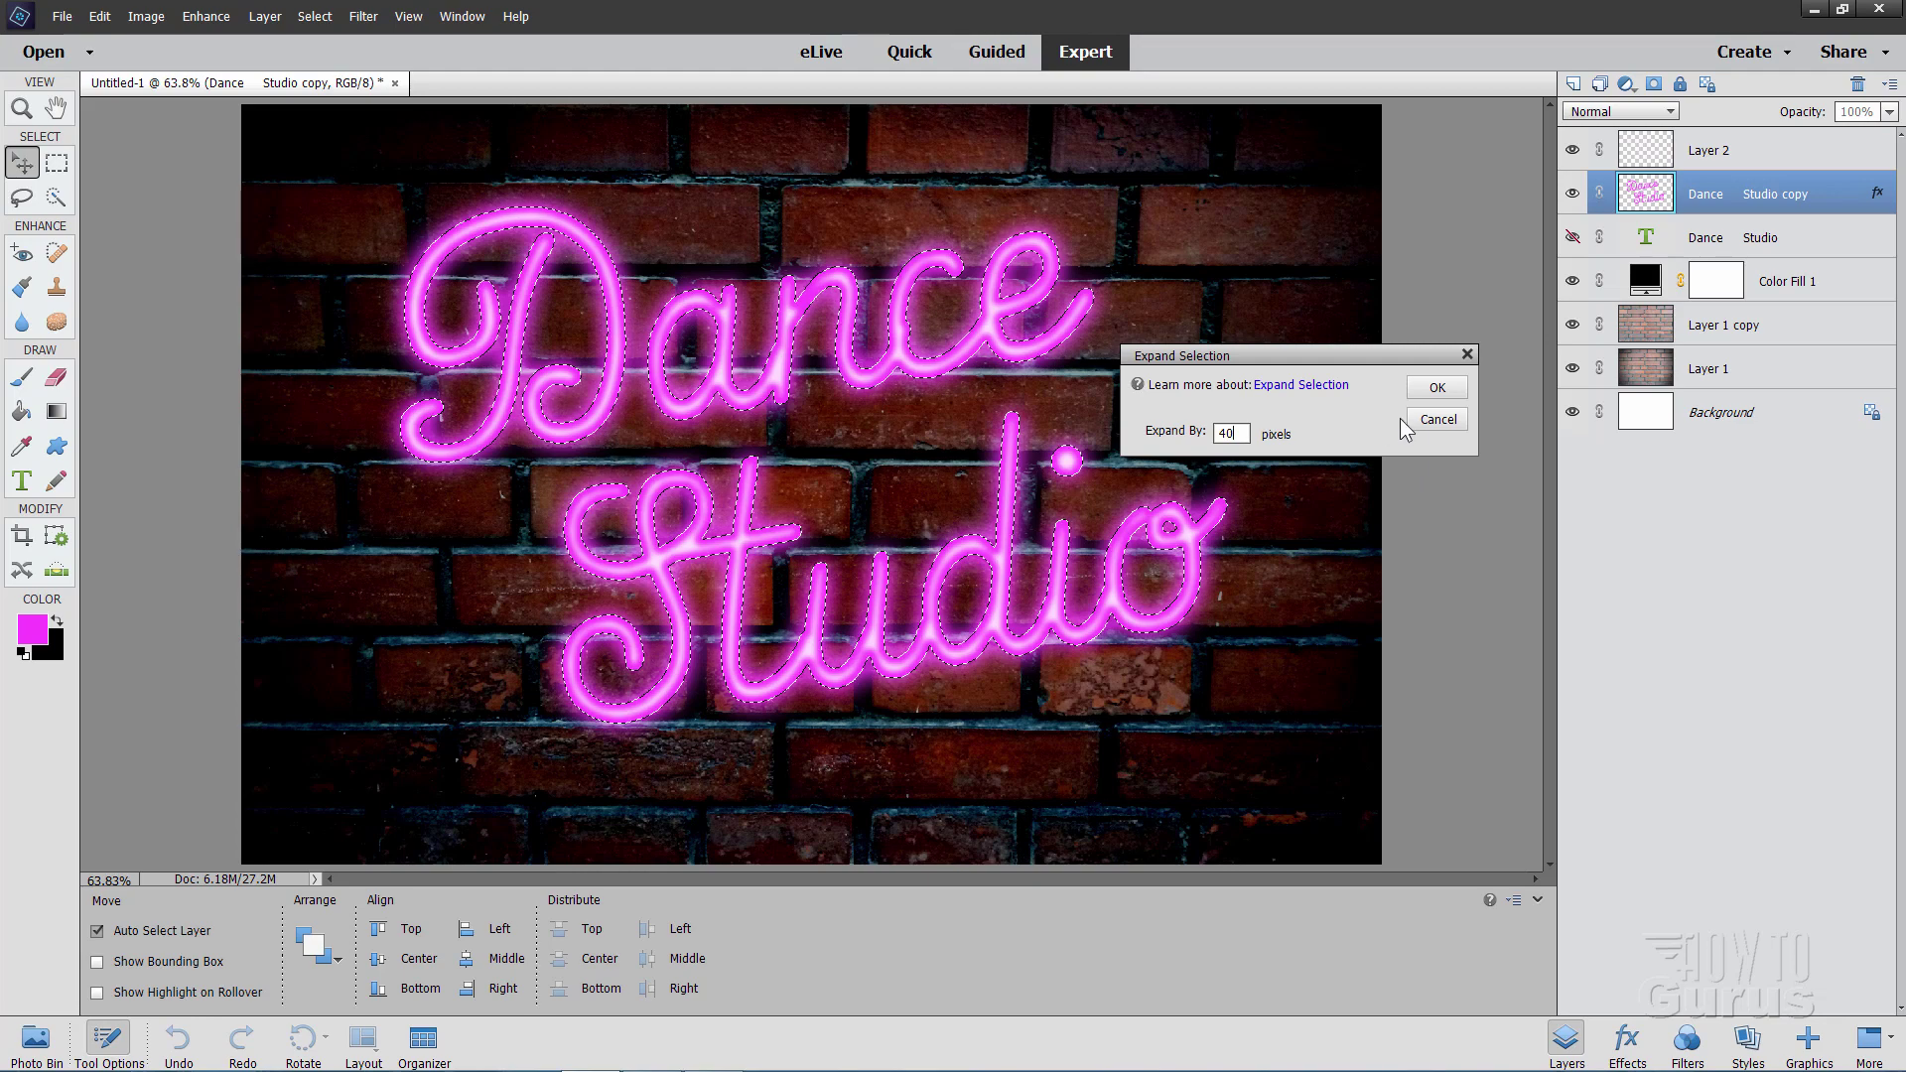
click(1435, 389)
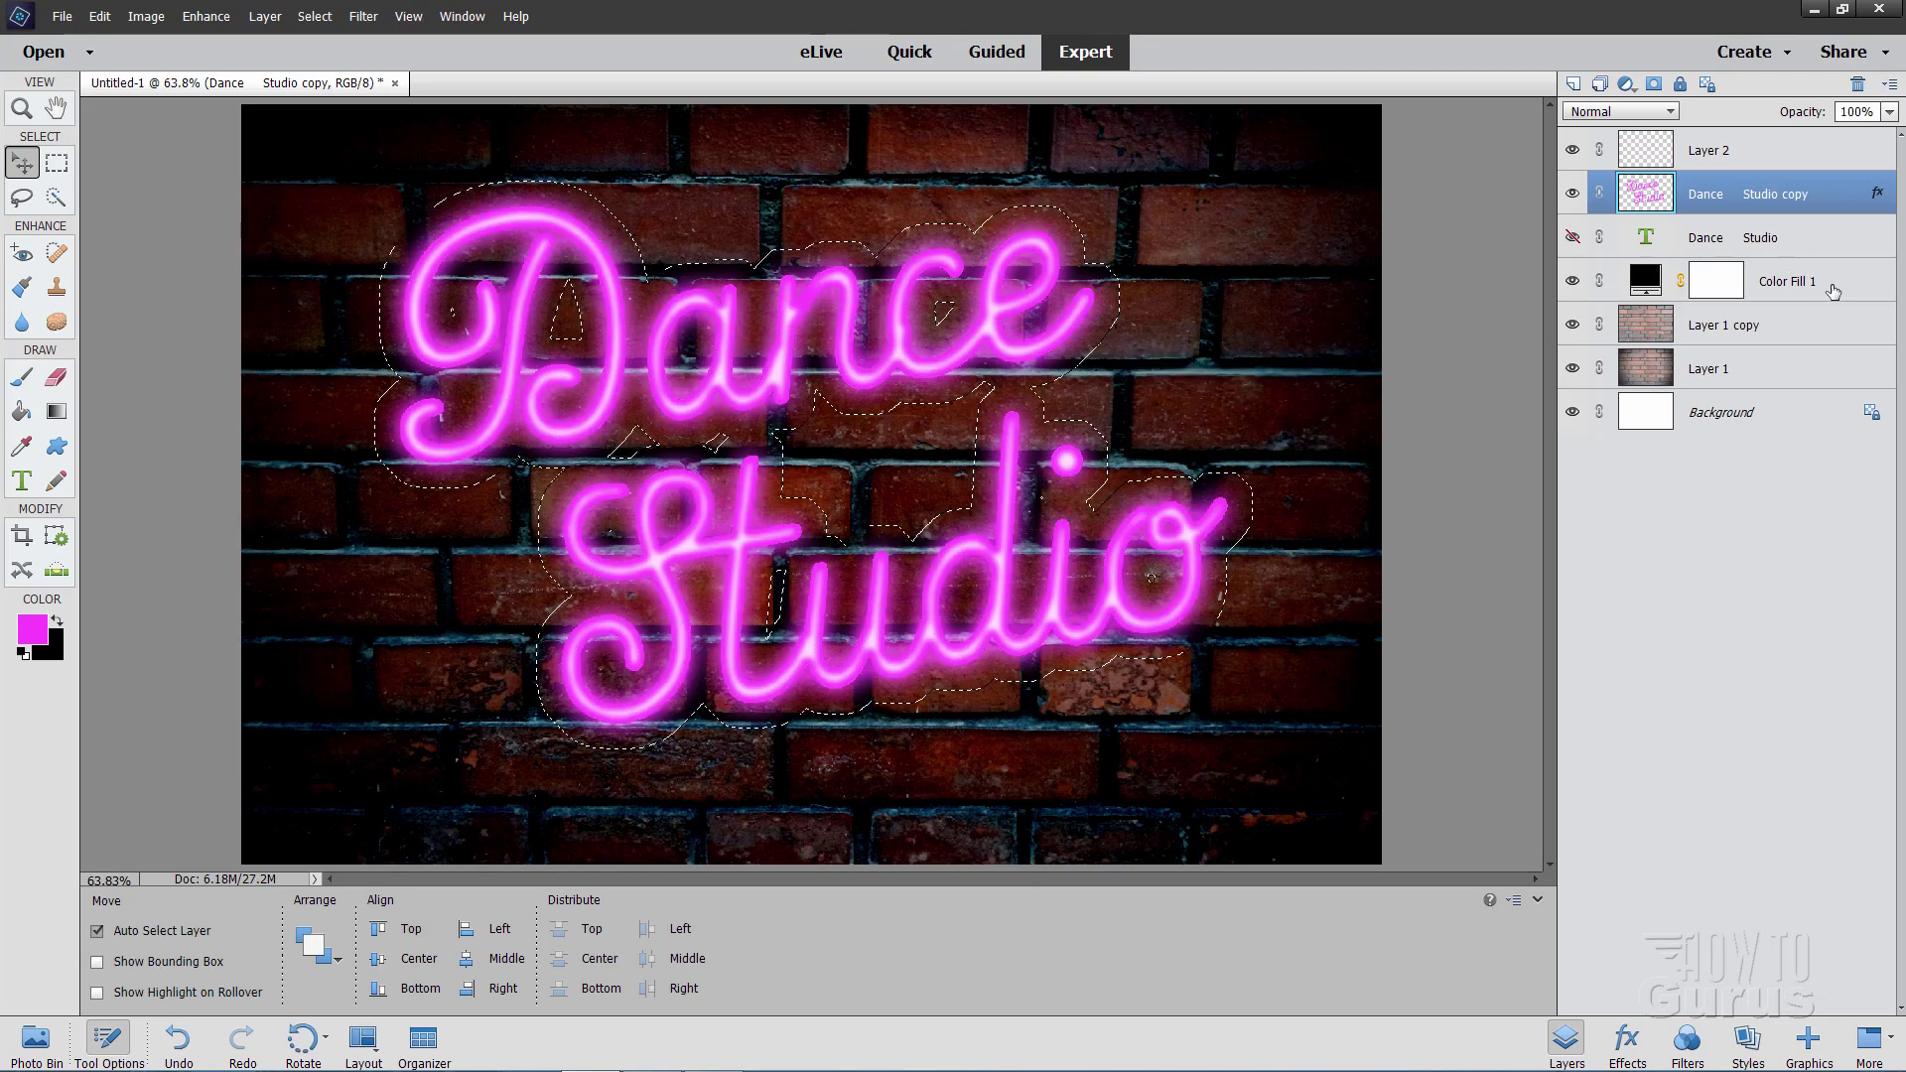
click(1664, 281)
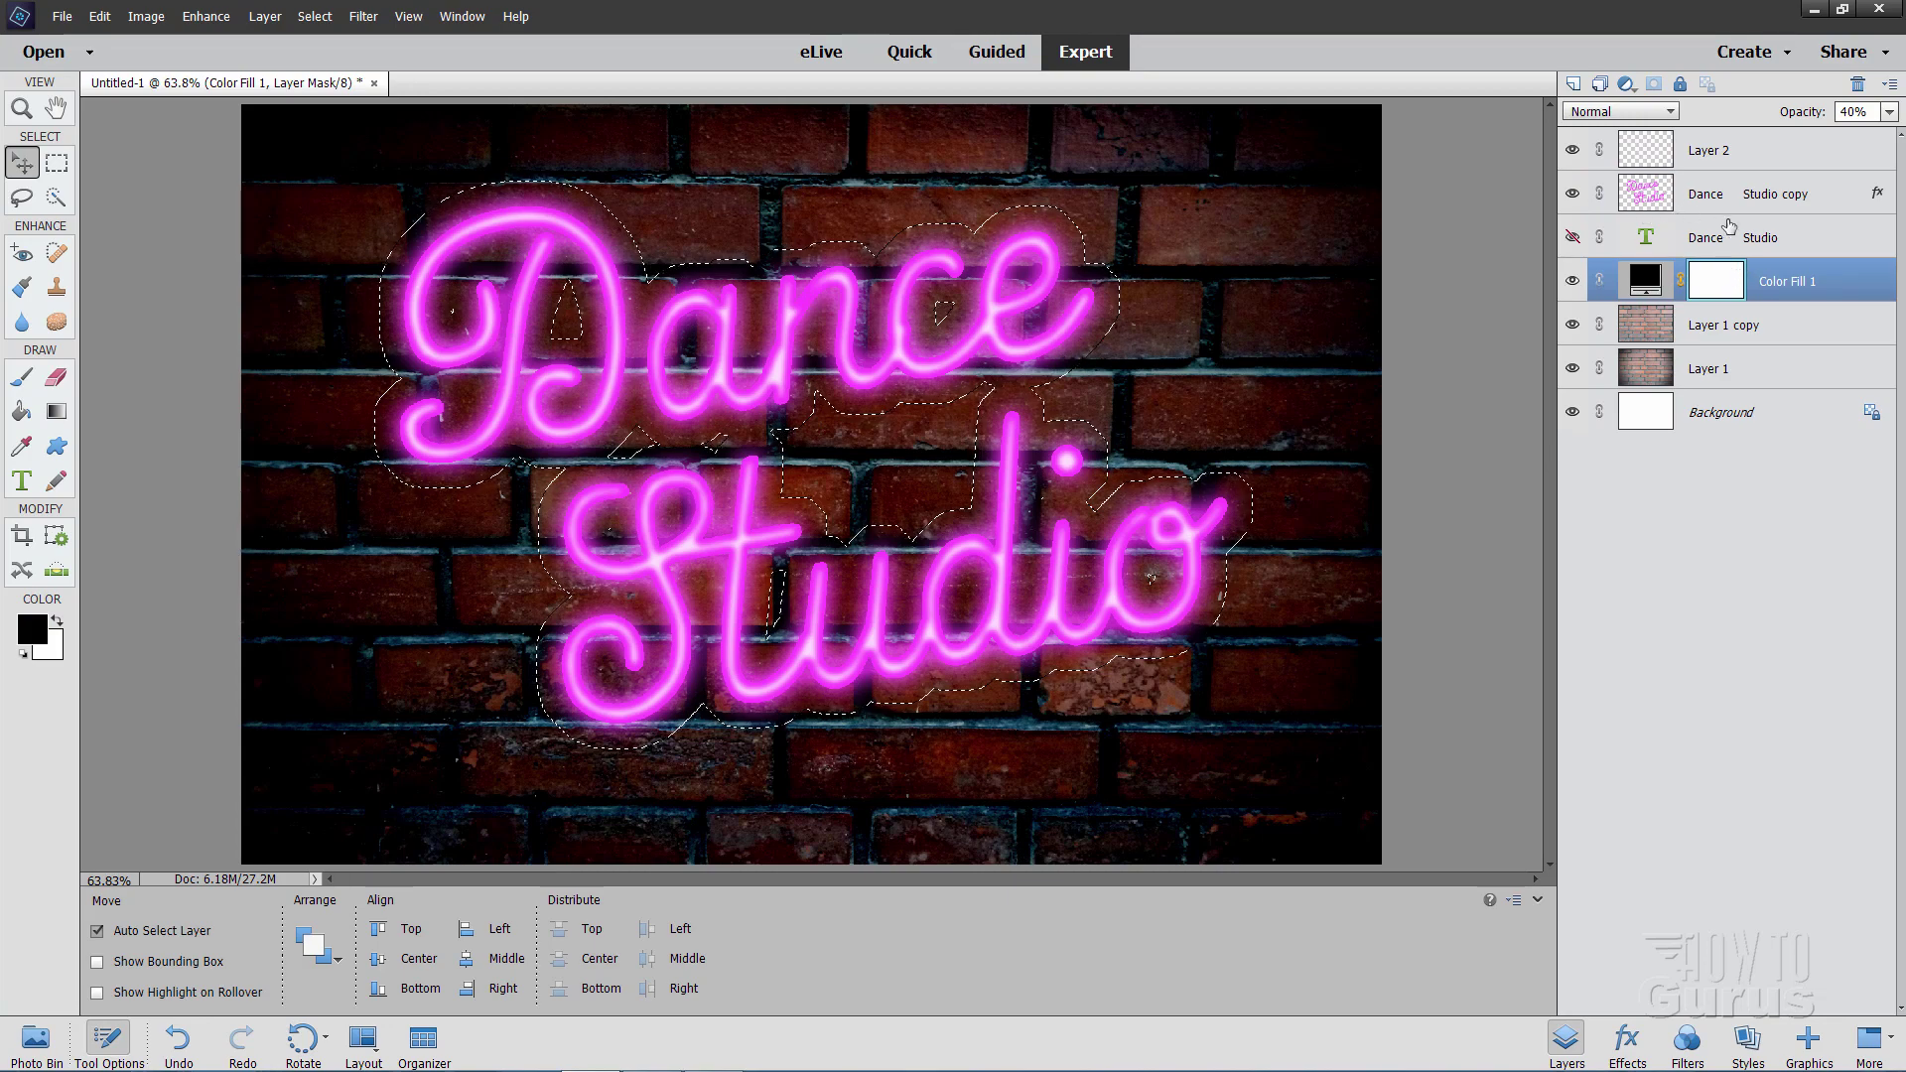
Step: Add a new Layer 3 above Color Fill 1 and set the foreground colour to c102c3
click(1571, 84)
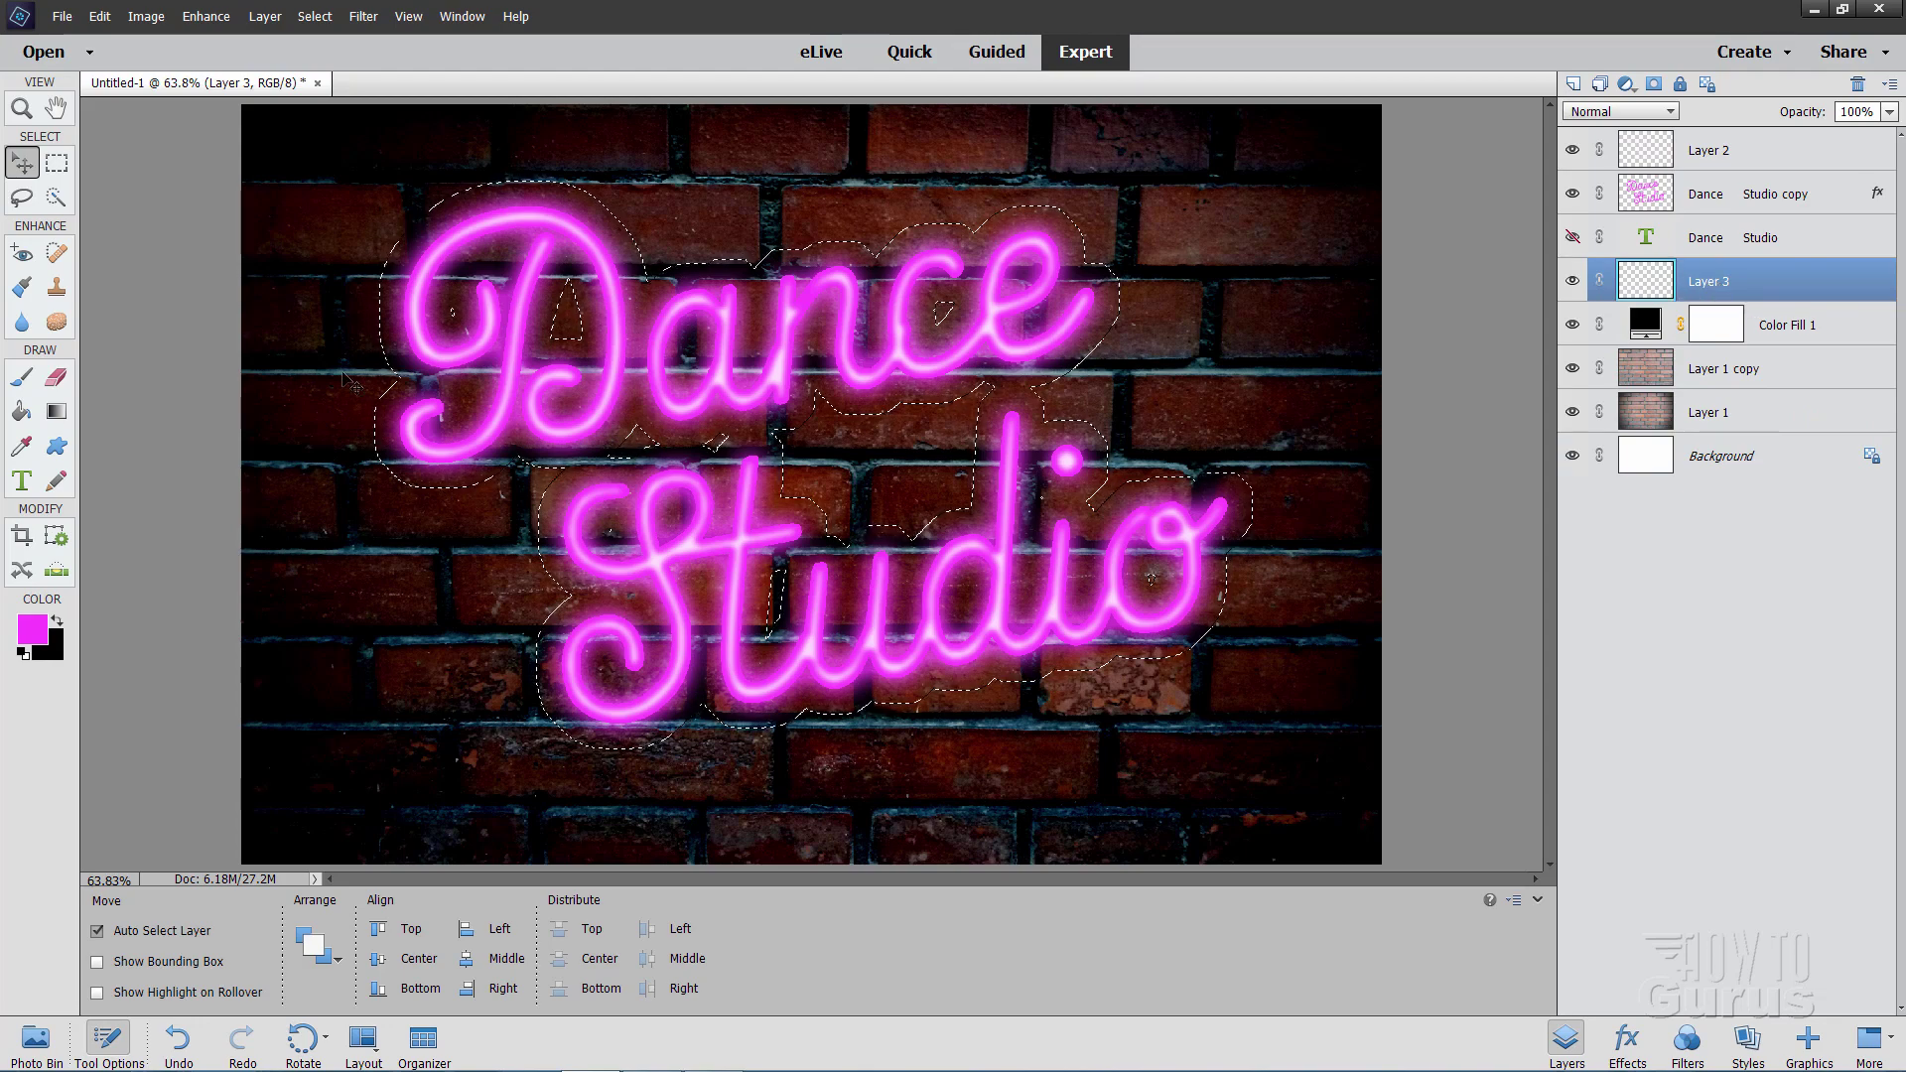
click(31, 629)
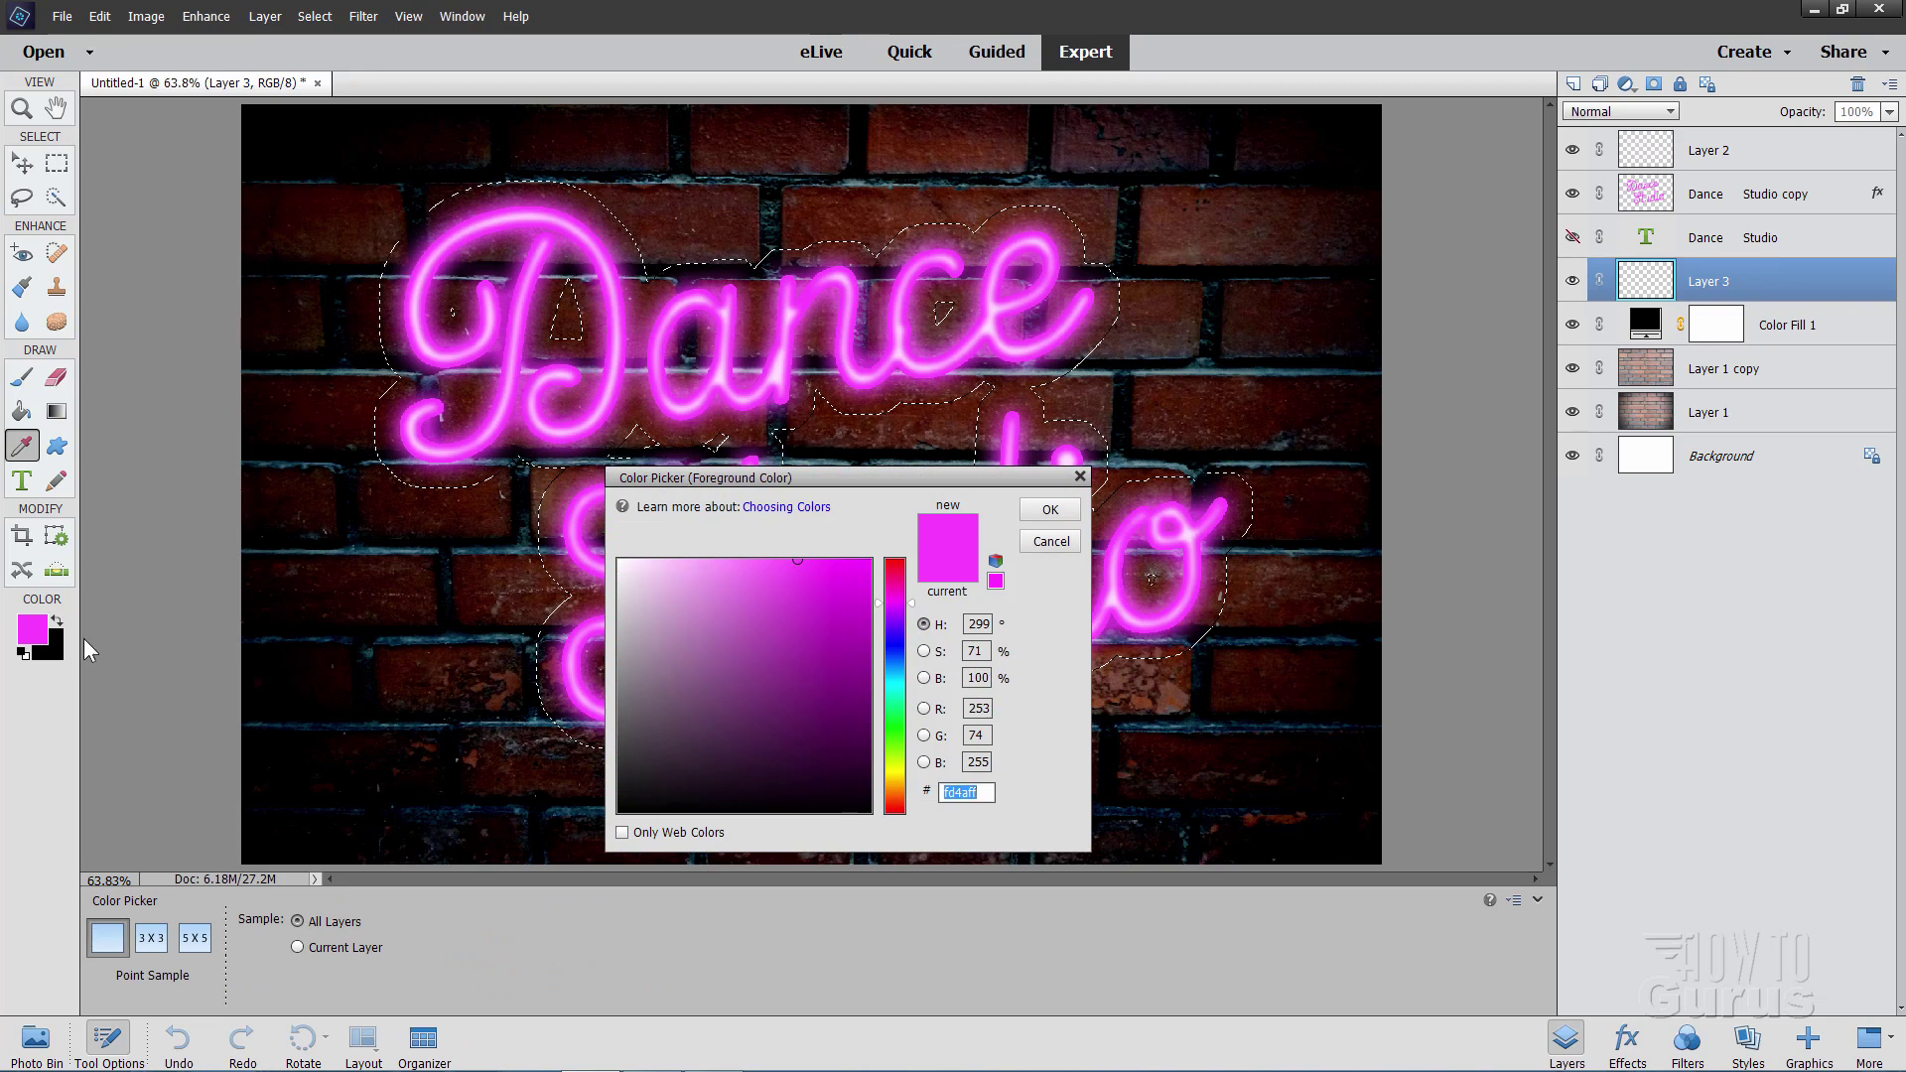
click(981, 794)
drag(978, 799, 925, 790)
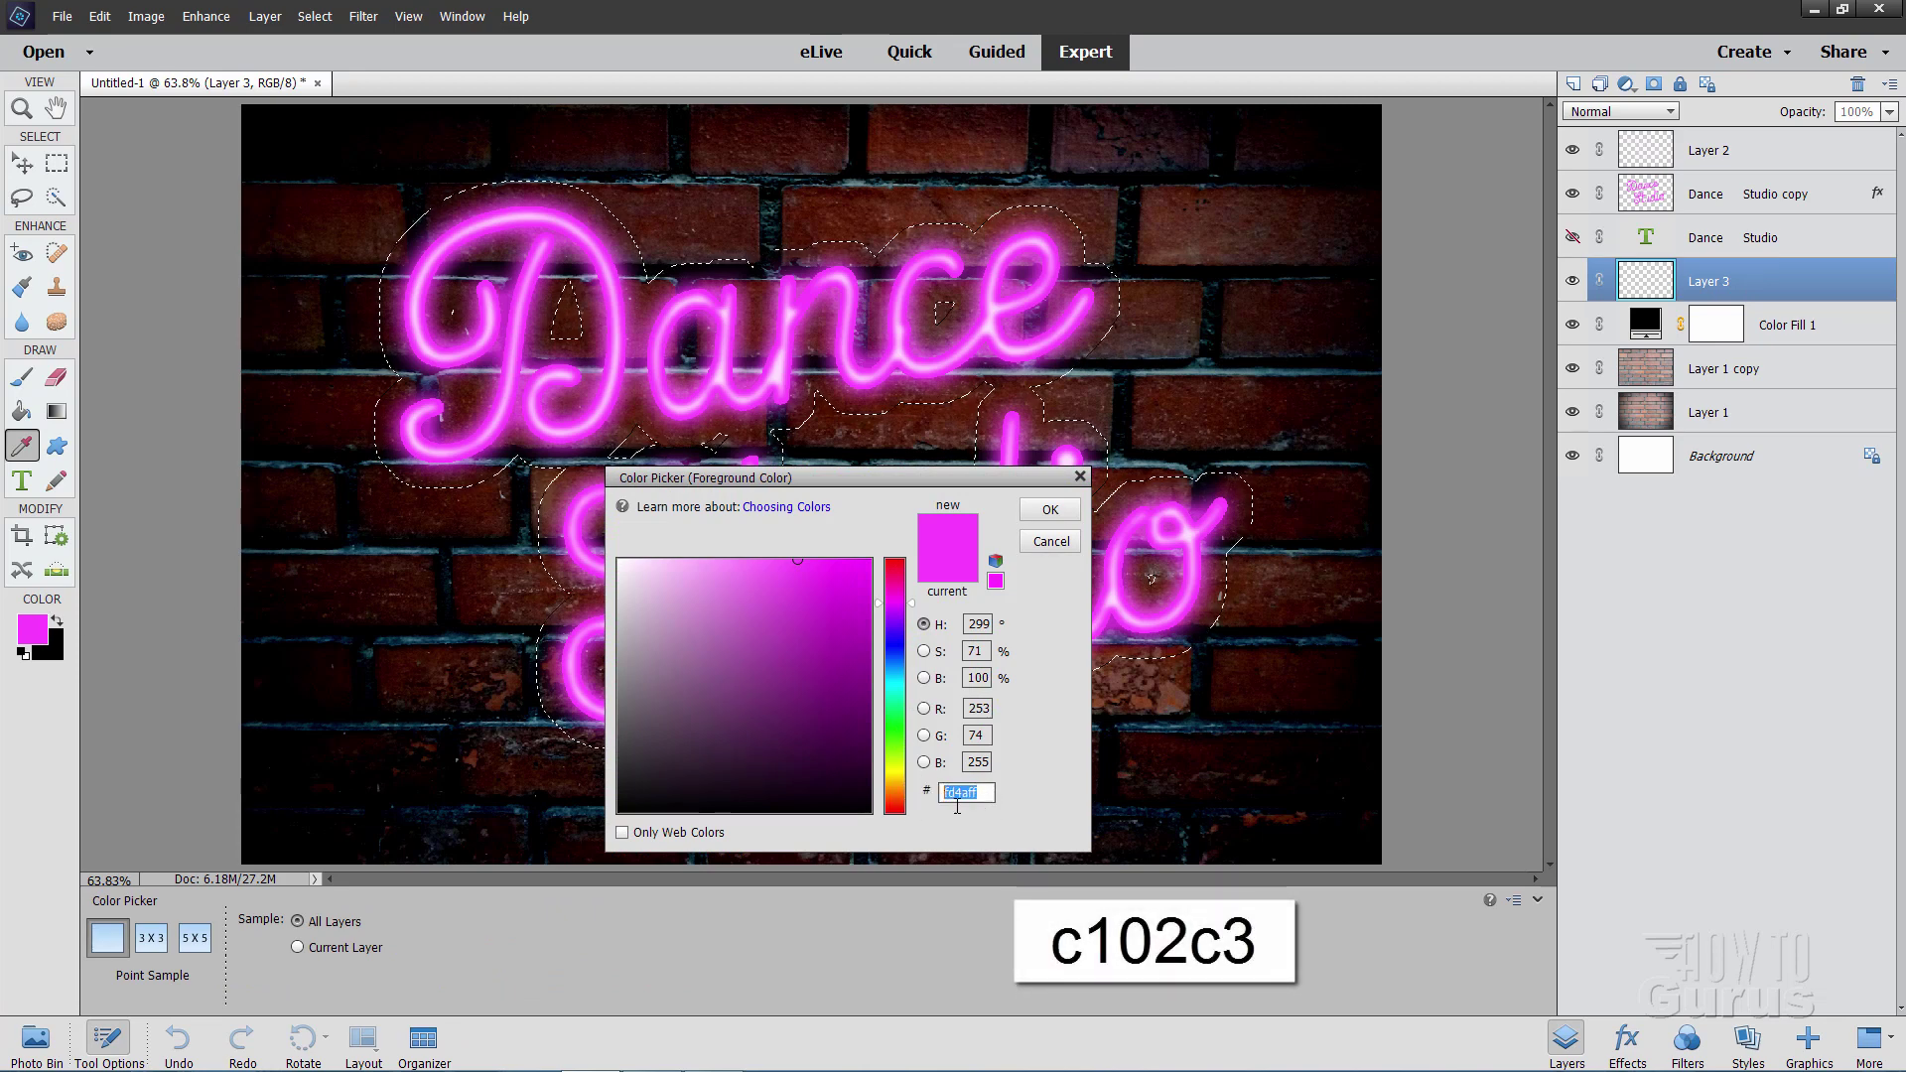
text(c)
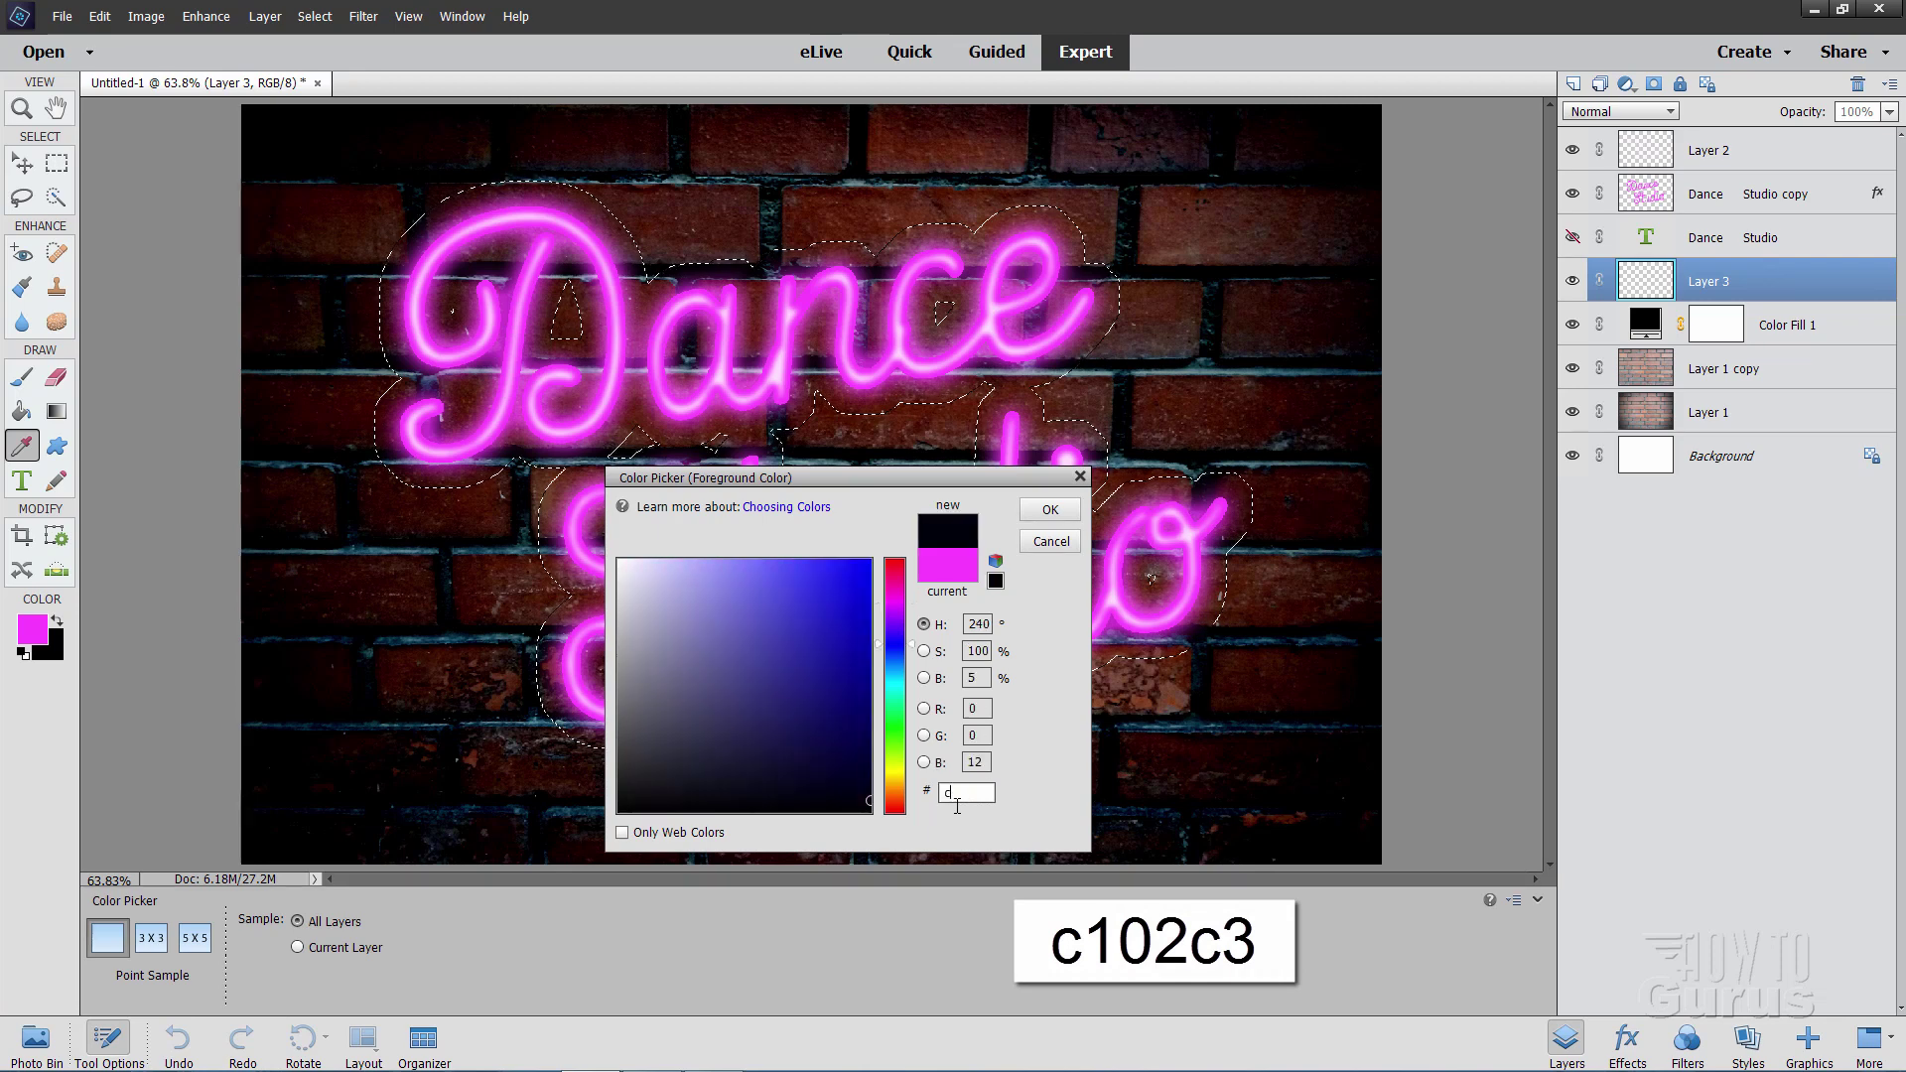
text(102)
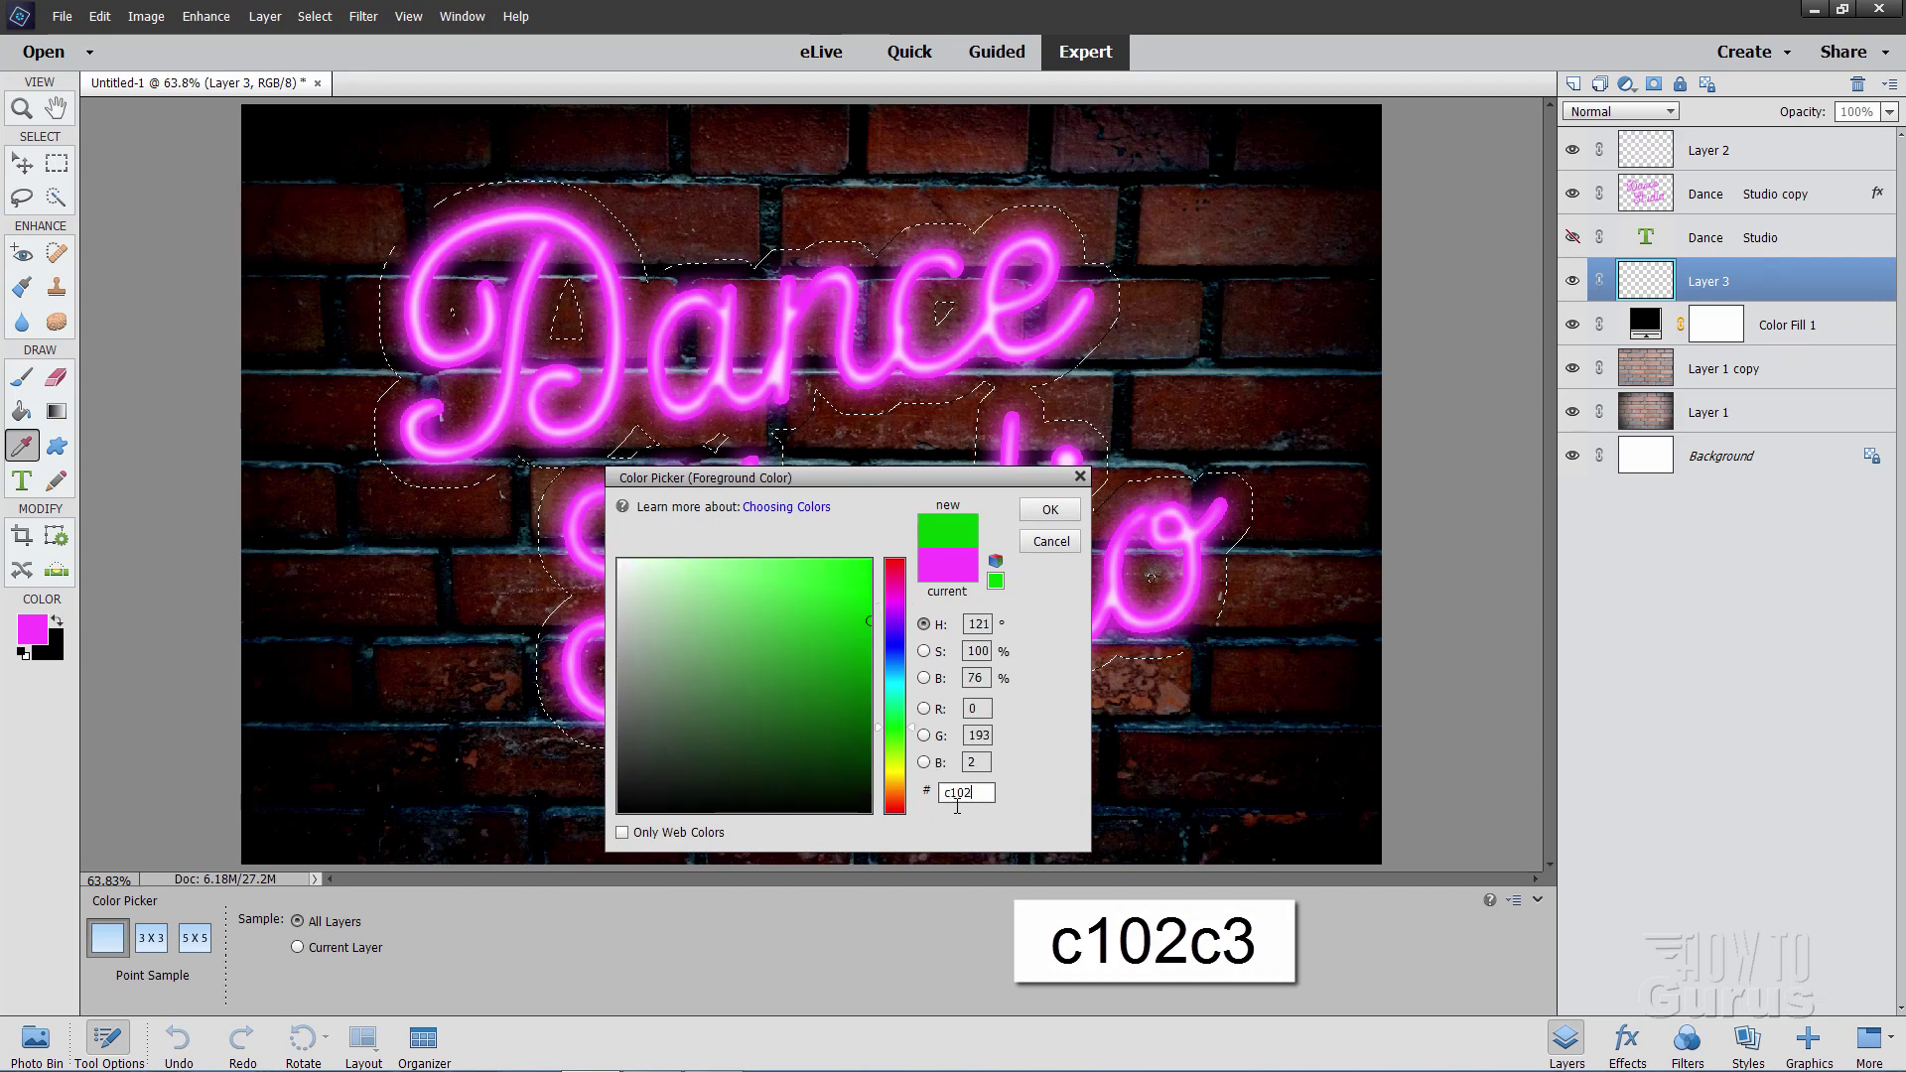
text(c3)
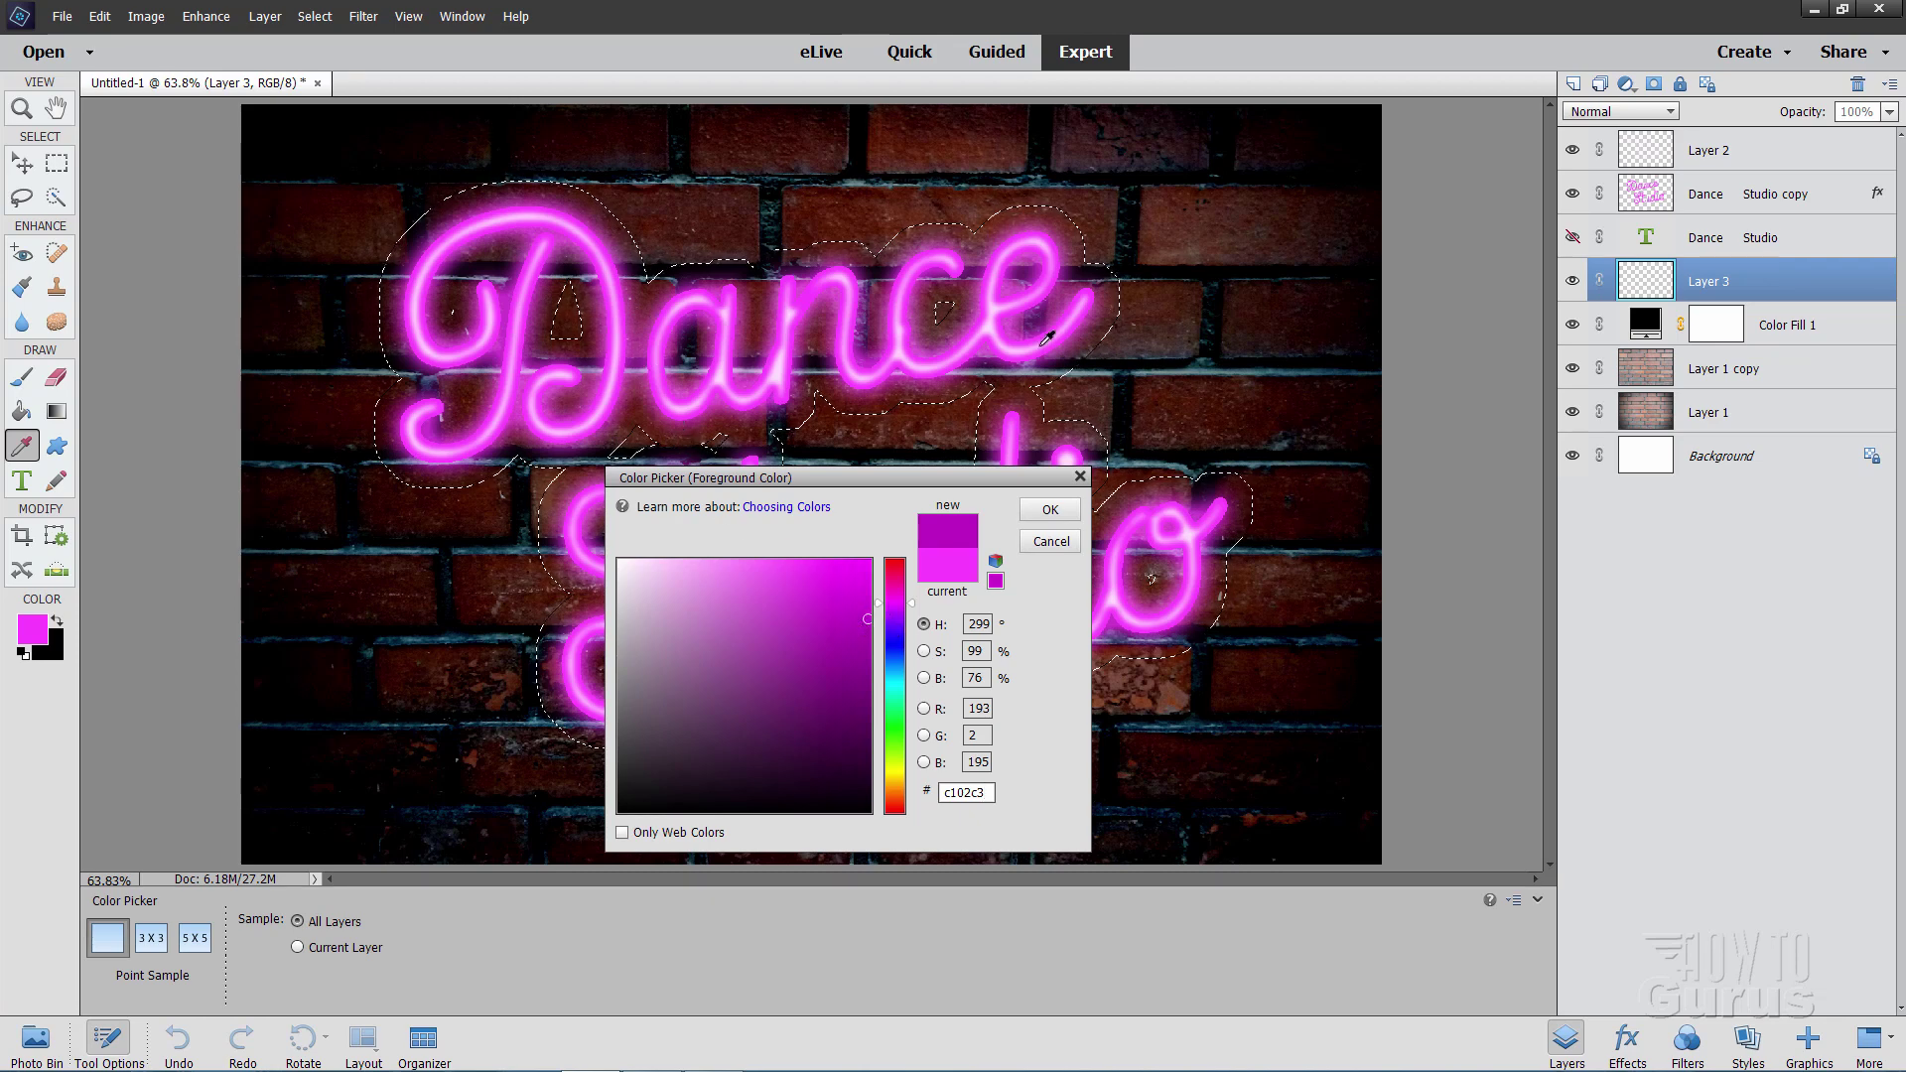
click(1049, 511)
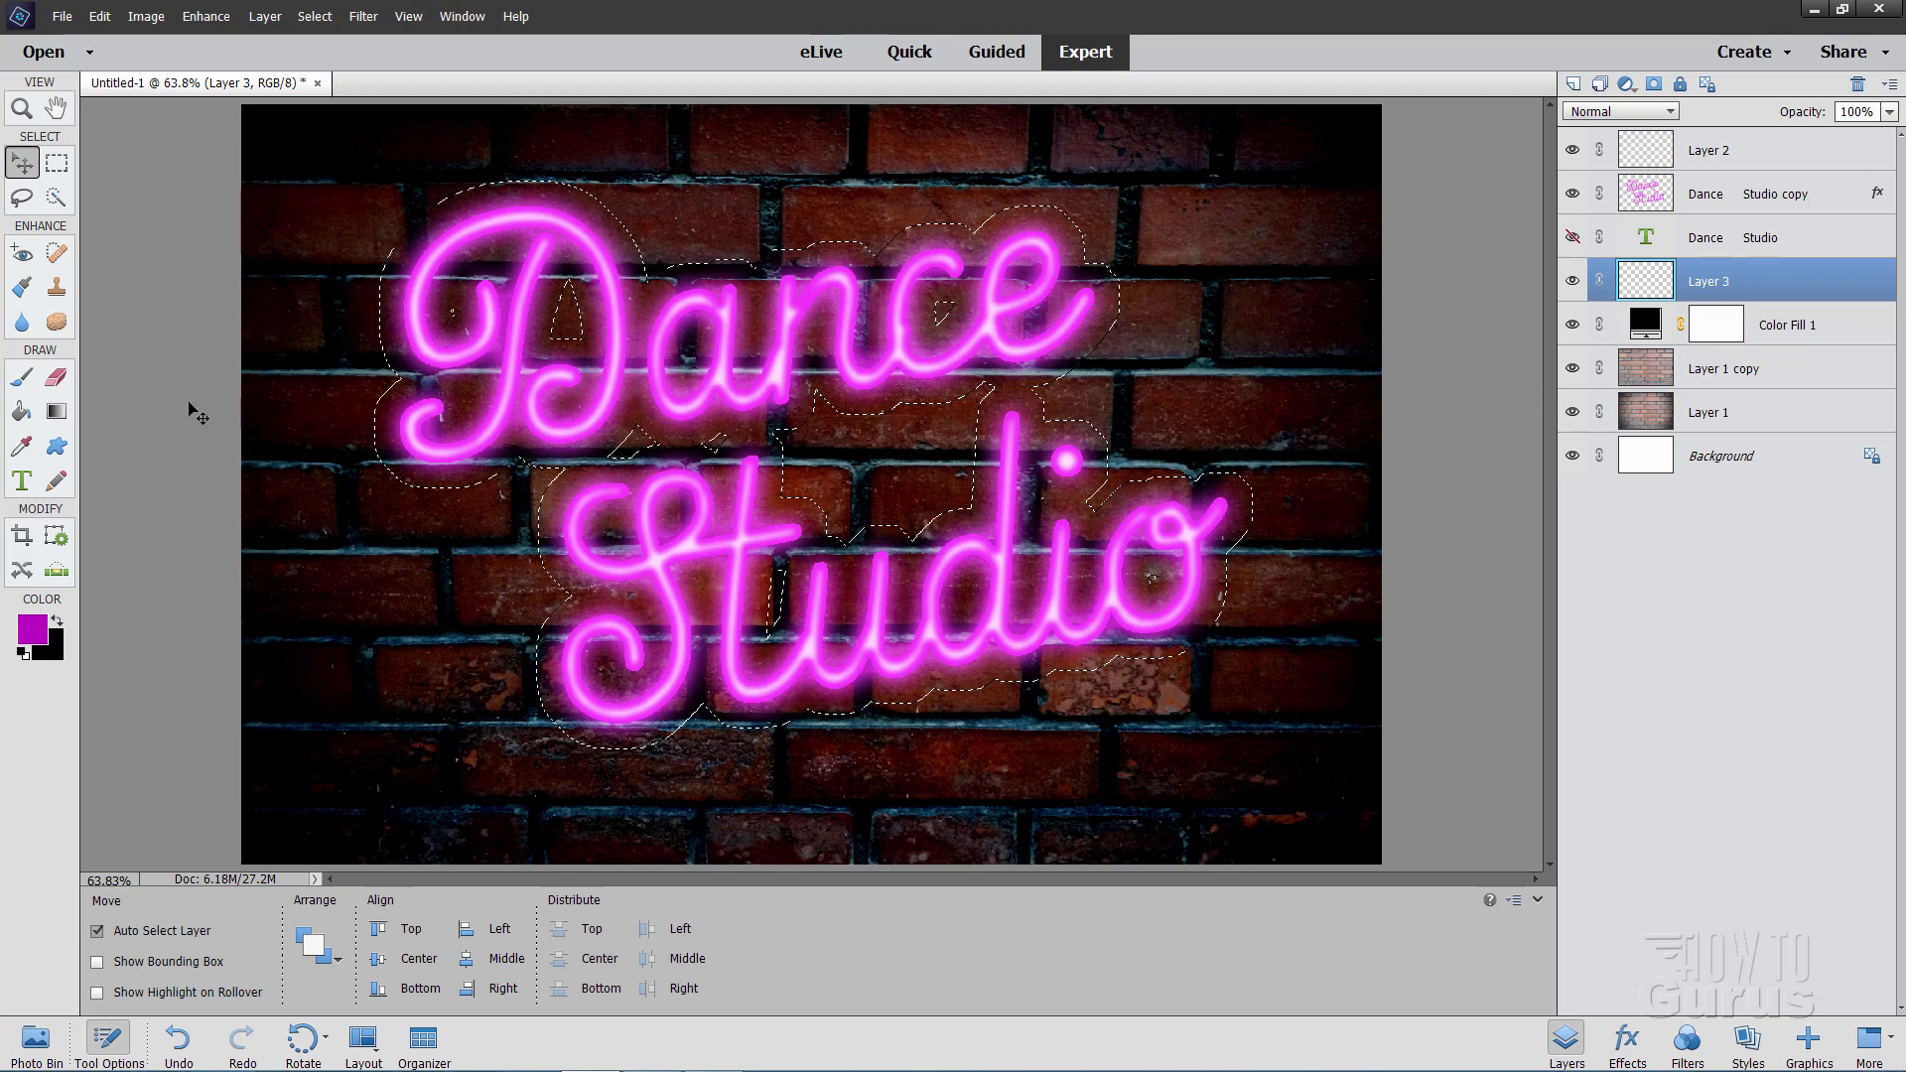
Step: Fill the expanded lettering selection on Layer 3 with magenta, then deselect it
key(k)
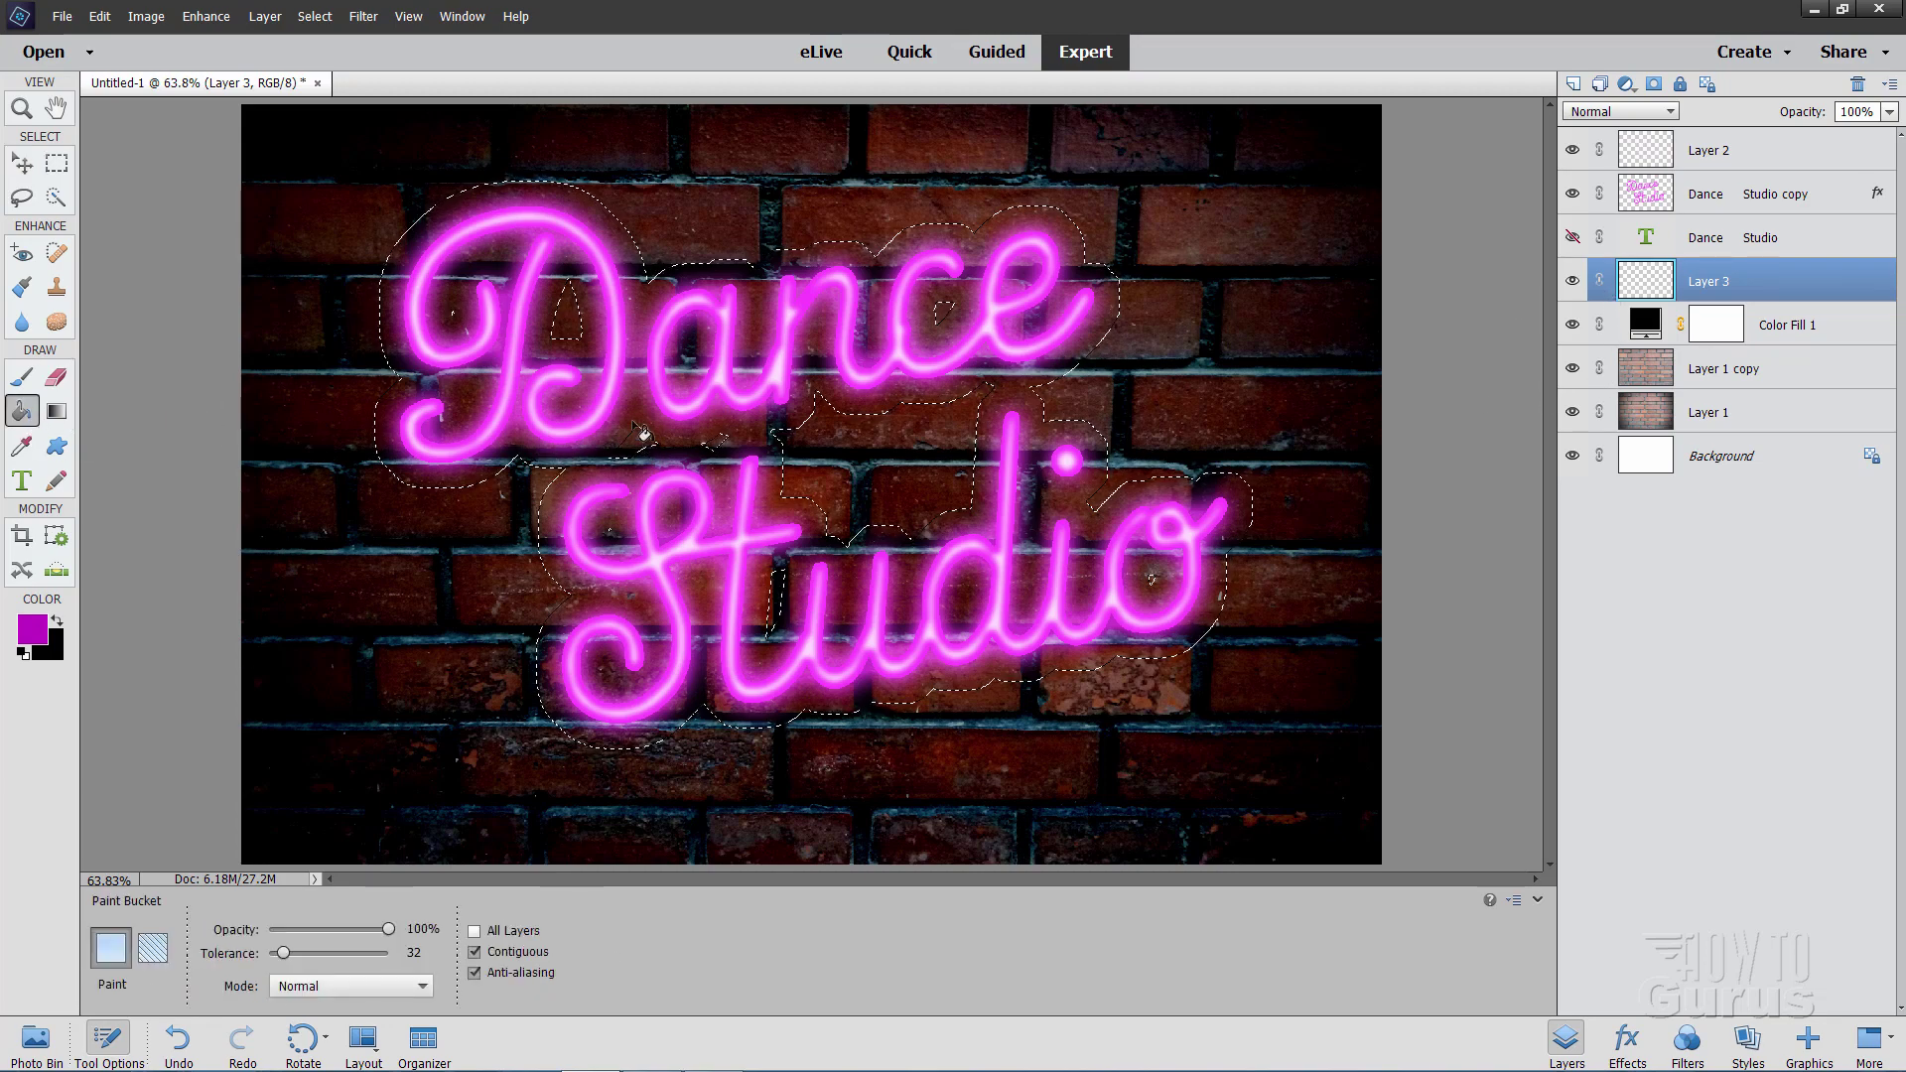
click(1001, 580)
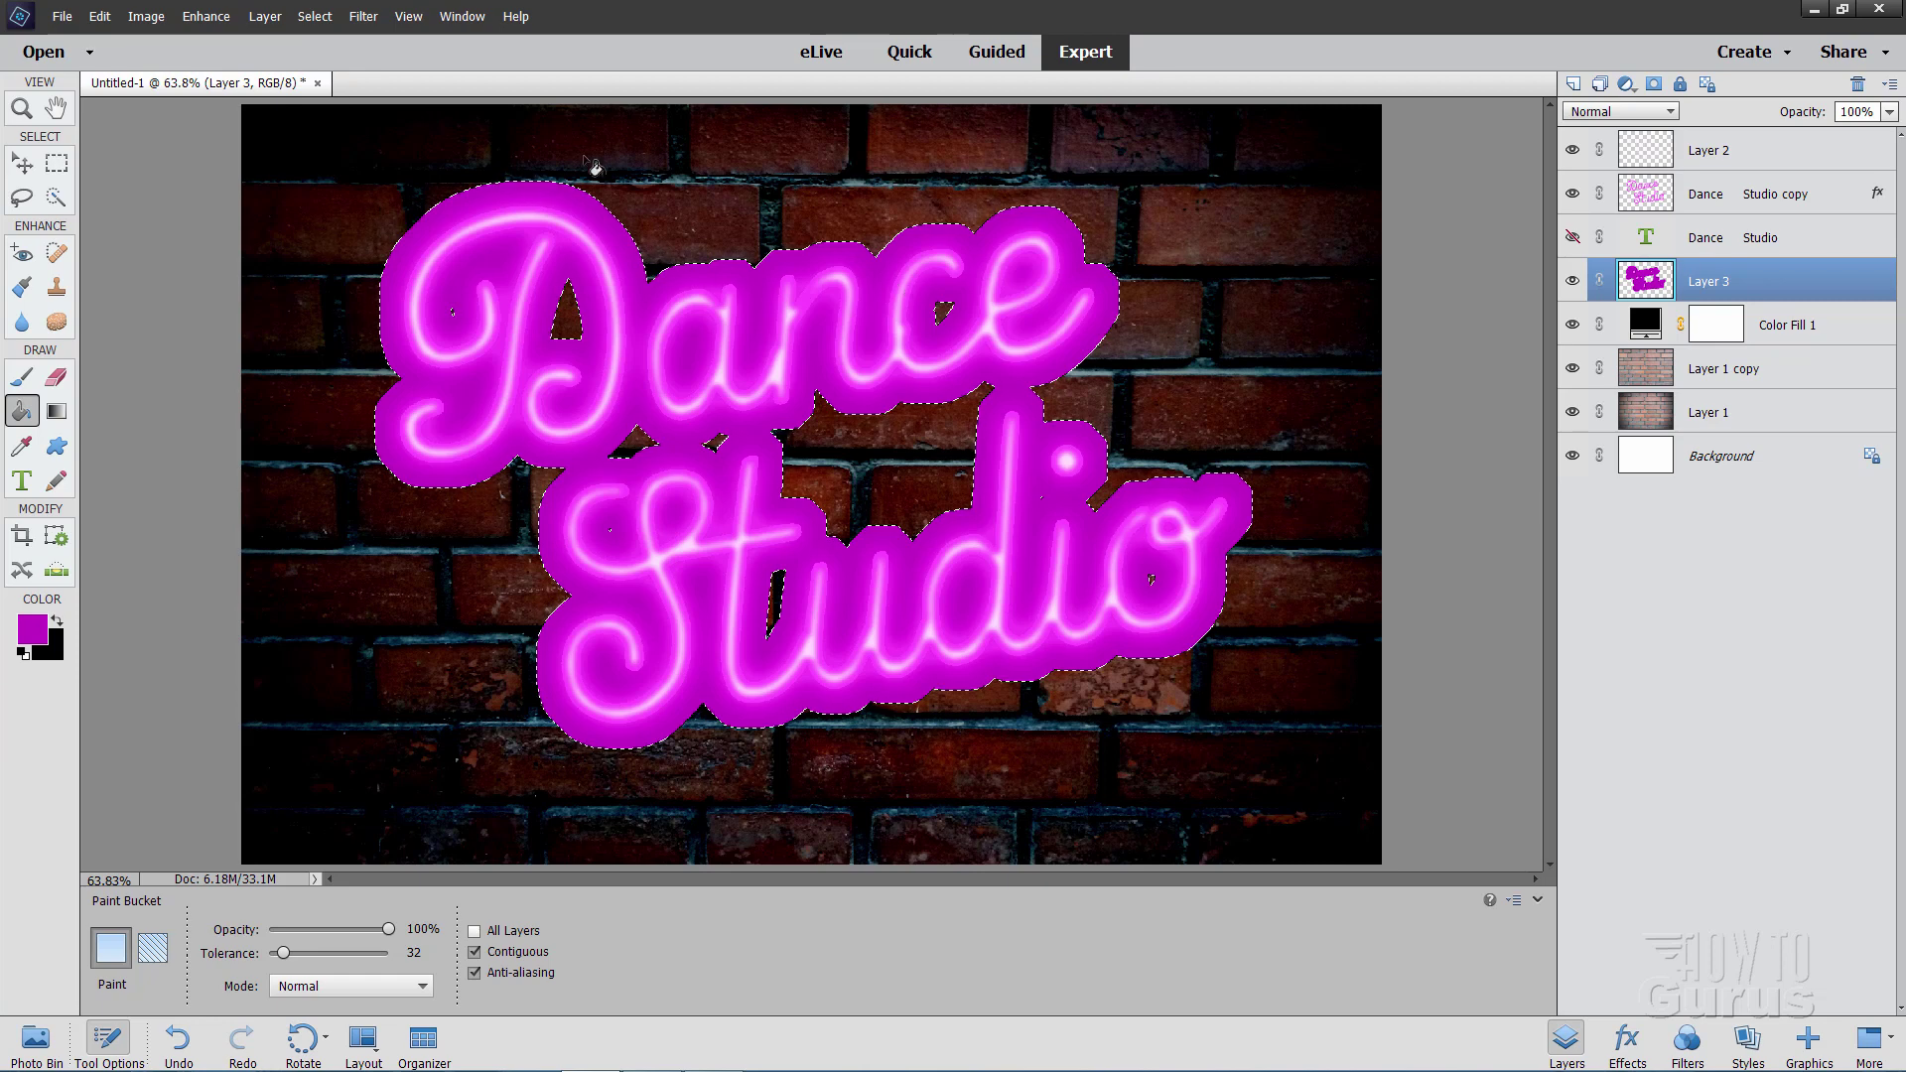
click(315, 16)
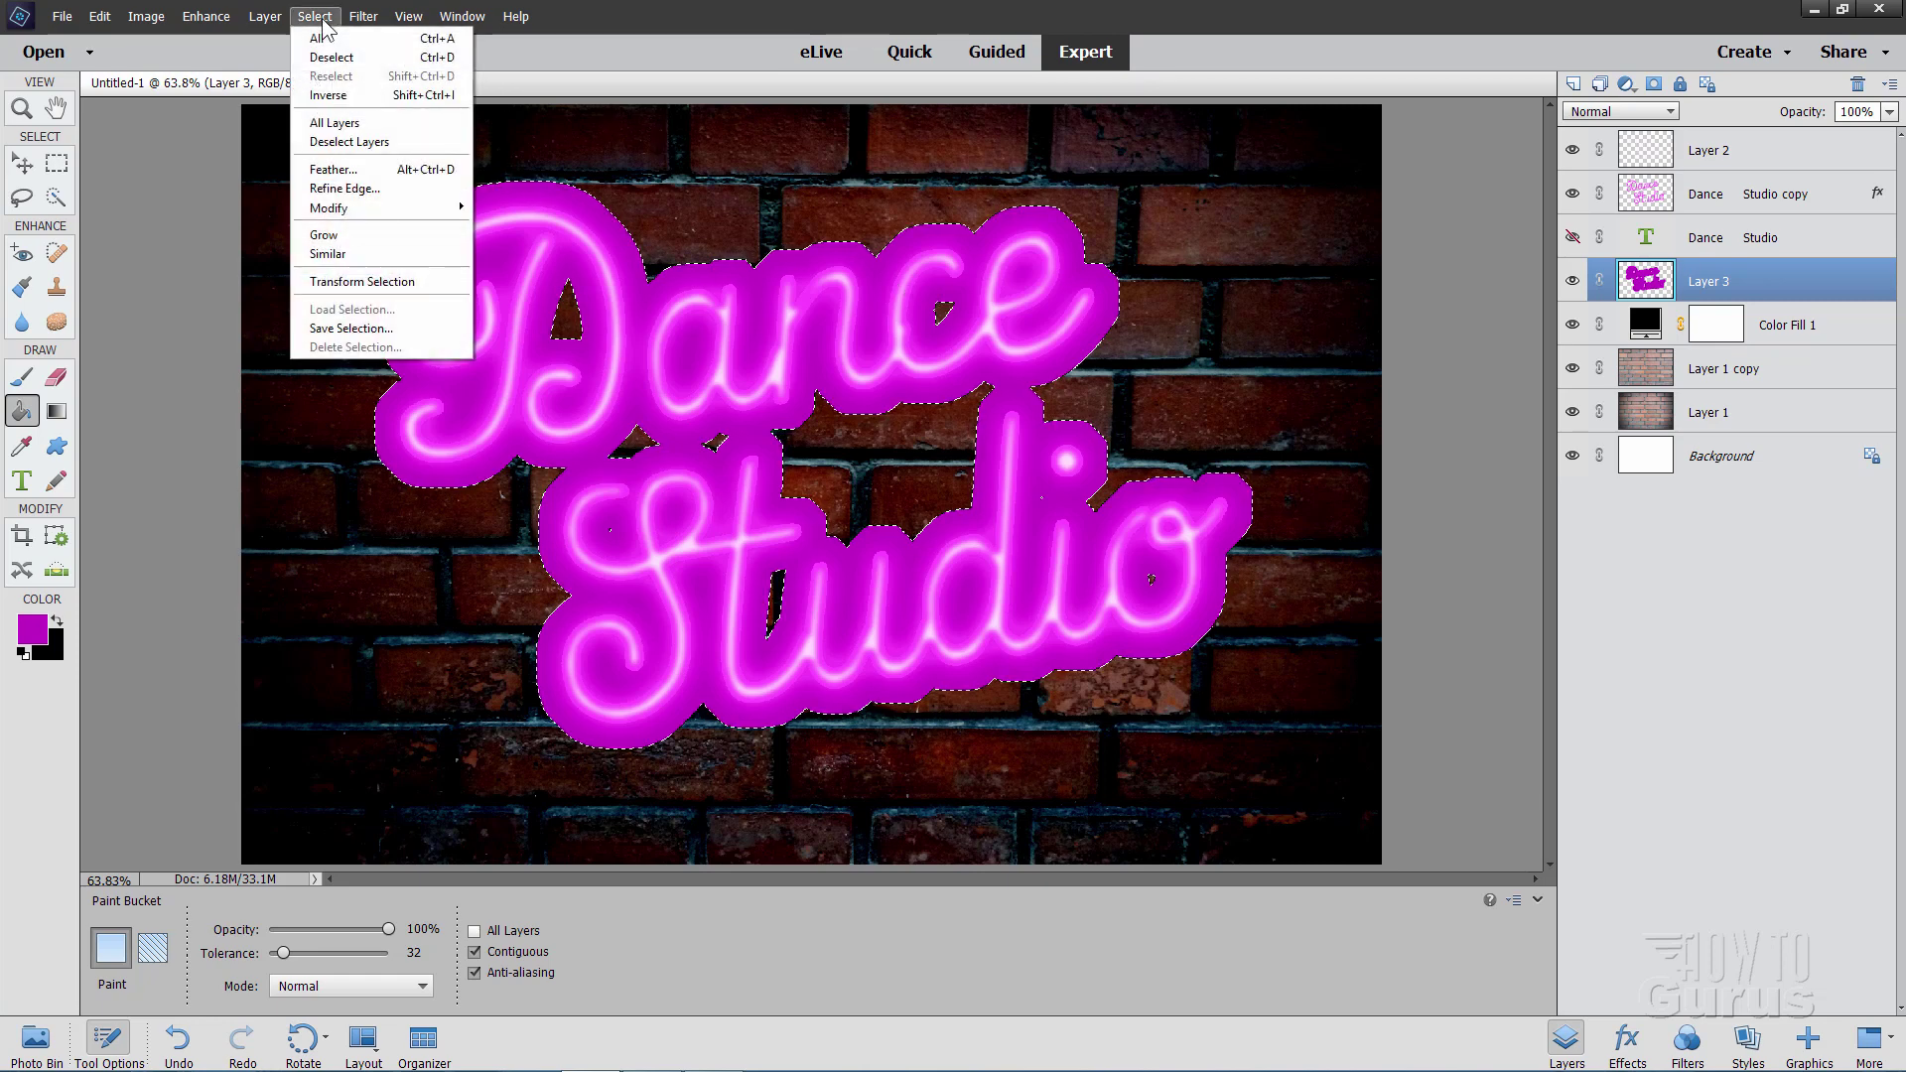
click(320, 43)
click(22, 163)
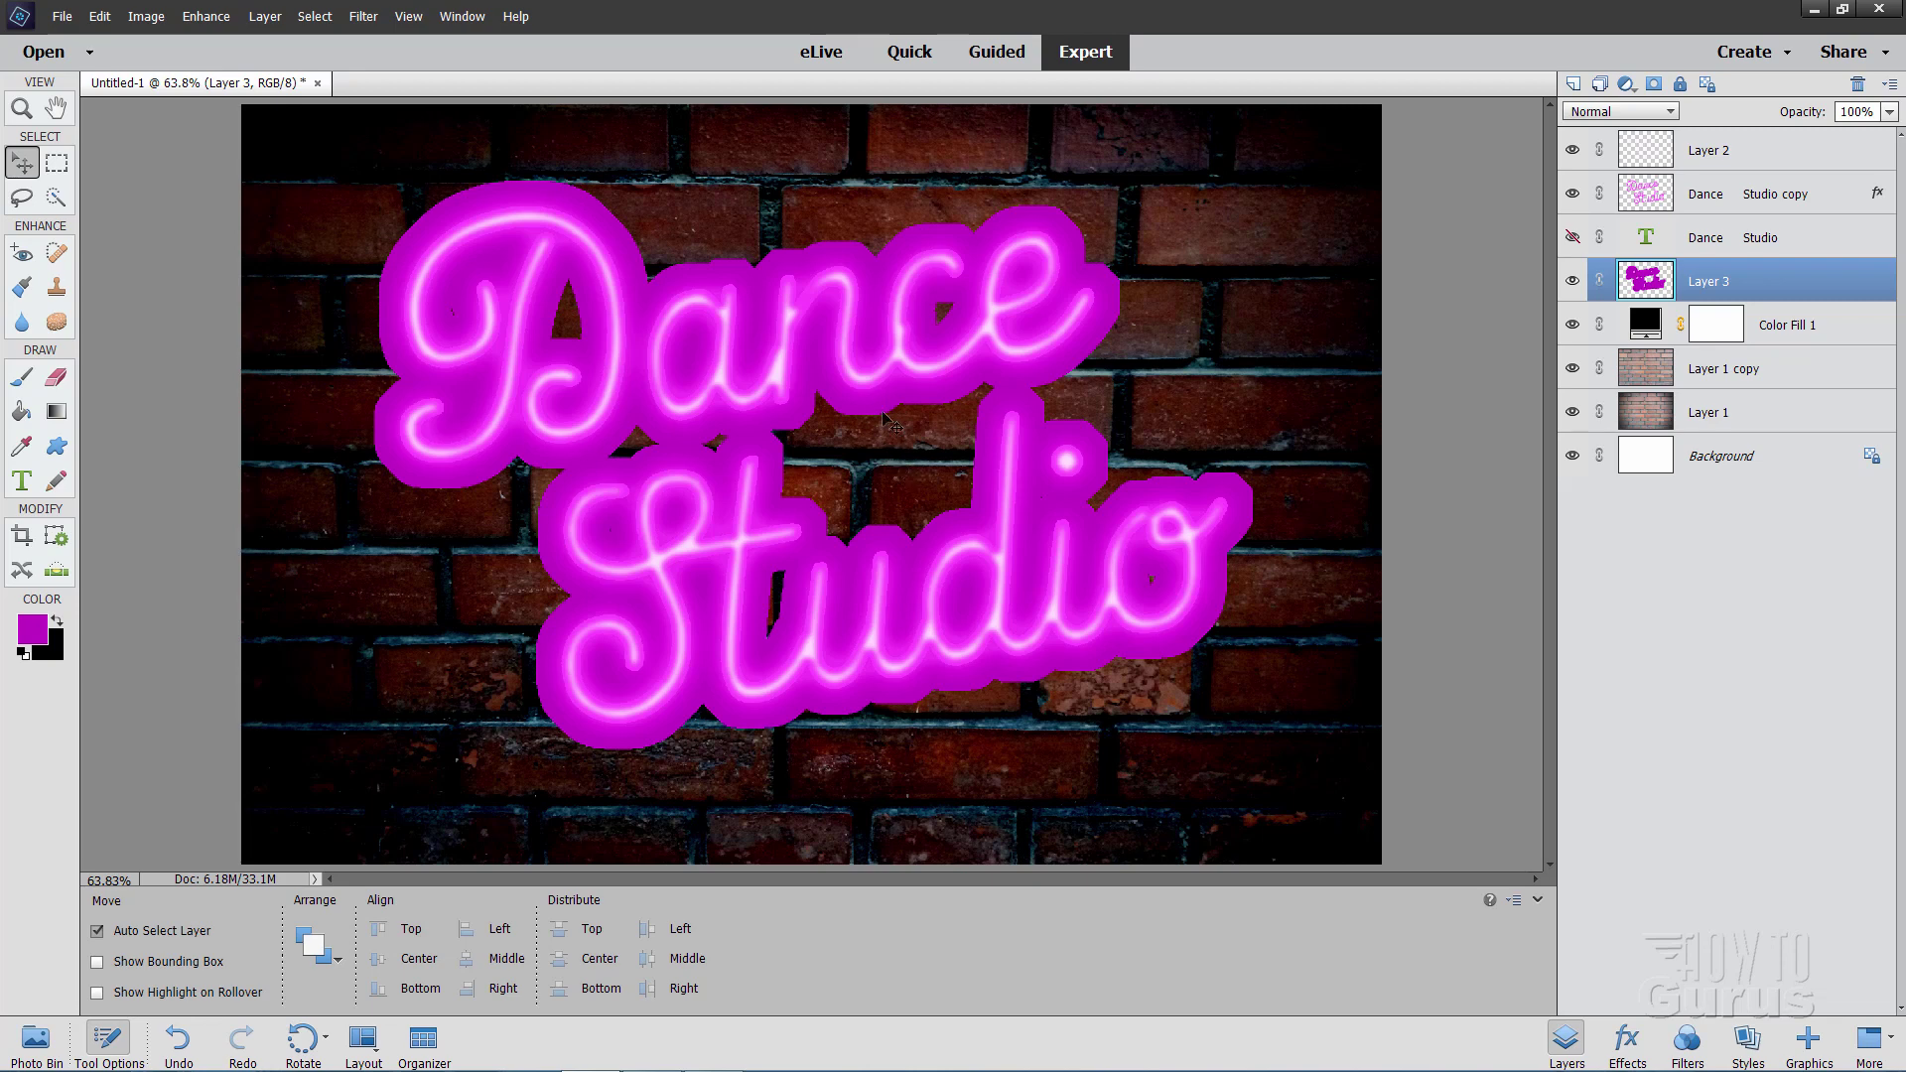
Step: Apply a Gaussian Blur with a 60-pixel radius to Layer 3
click(364, 16)
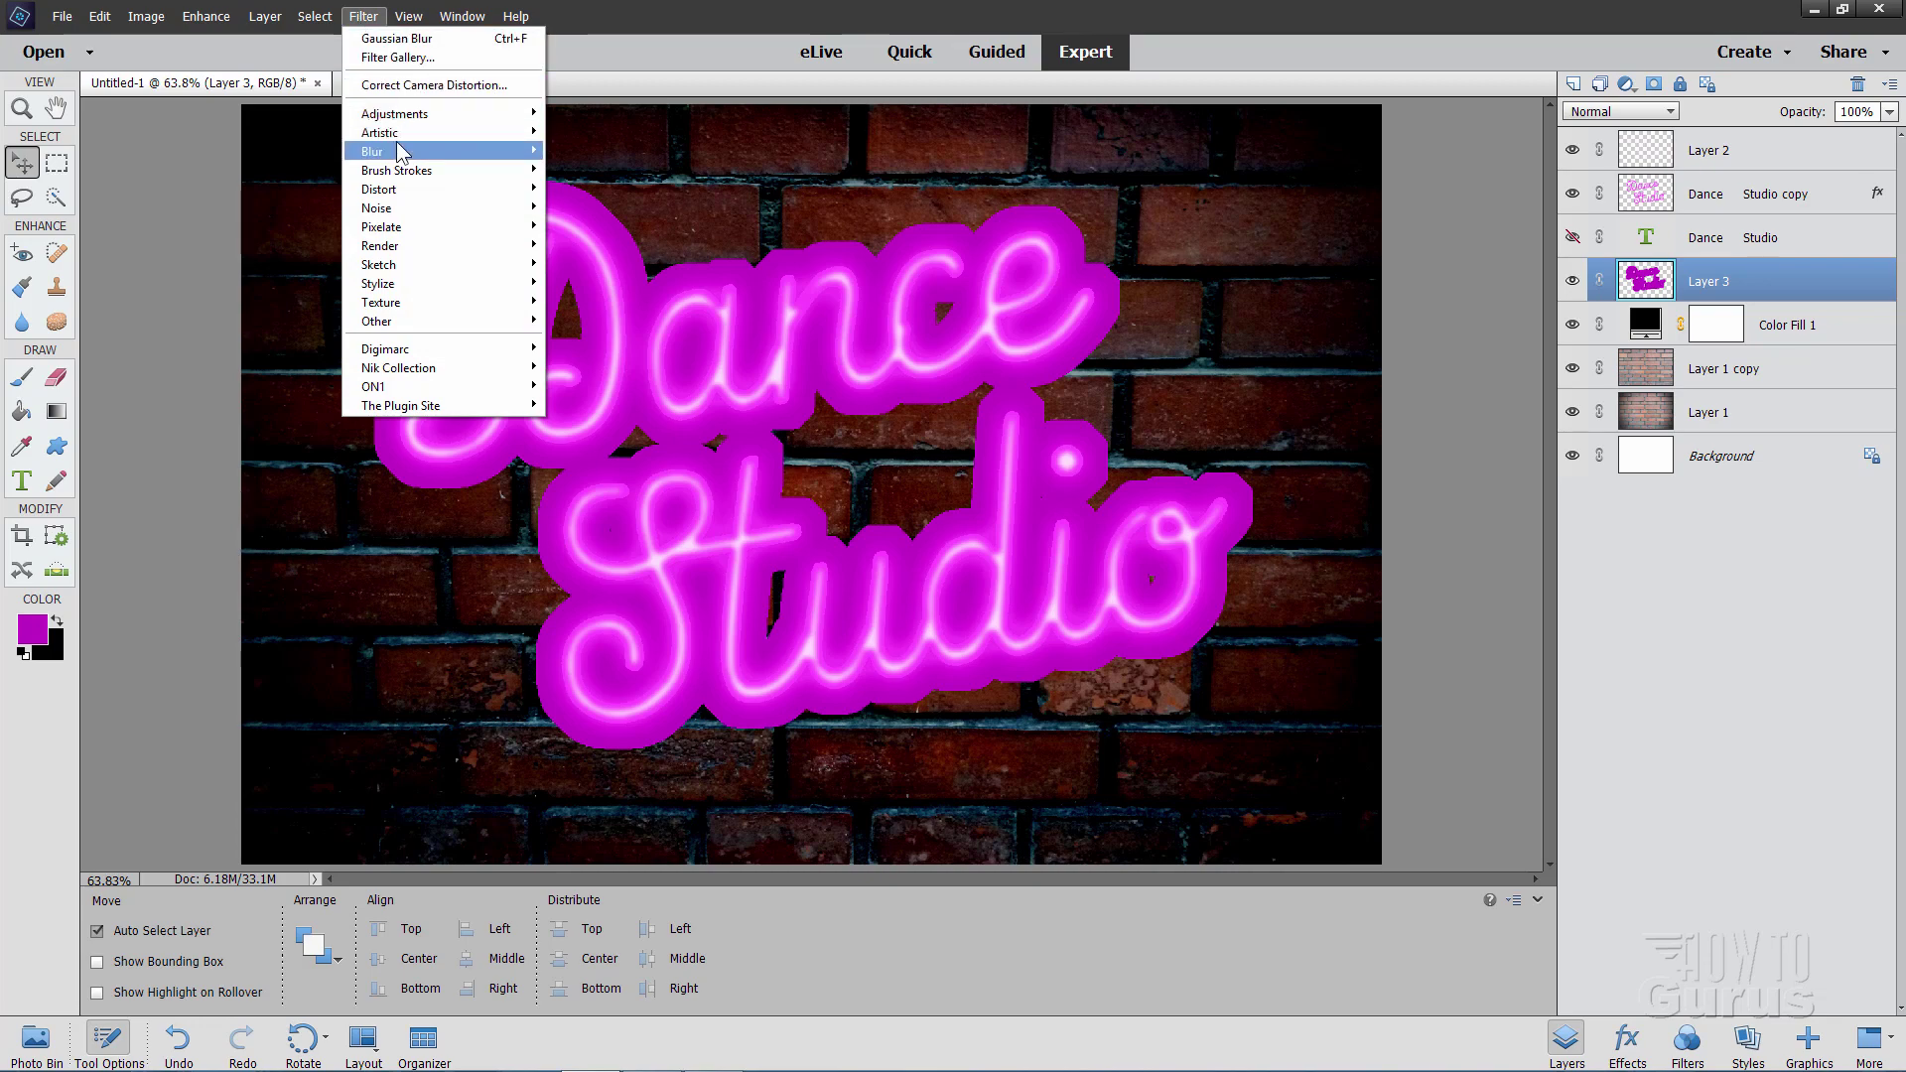
mouse_move(402, 154)
click(597, 208)
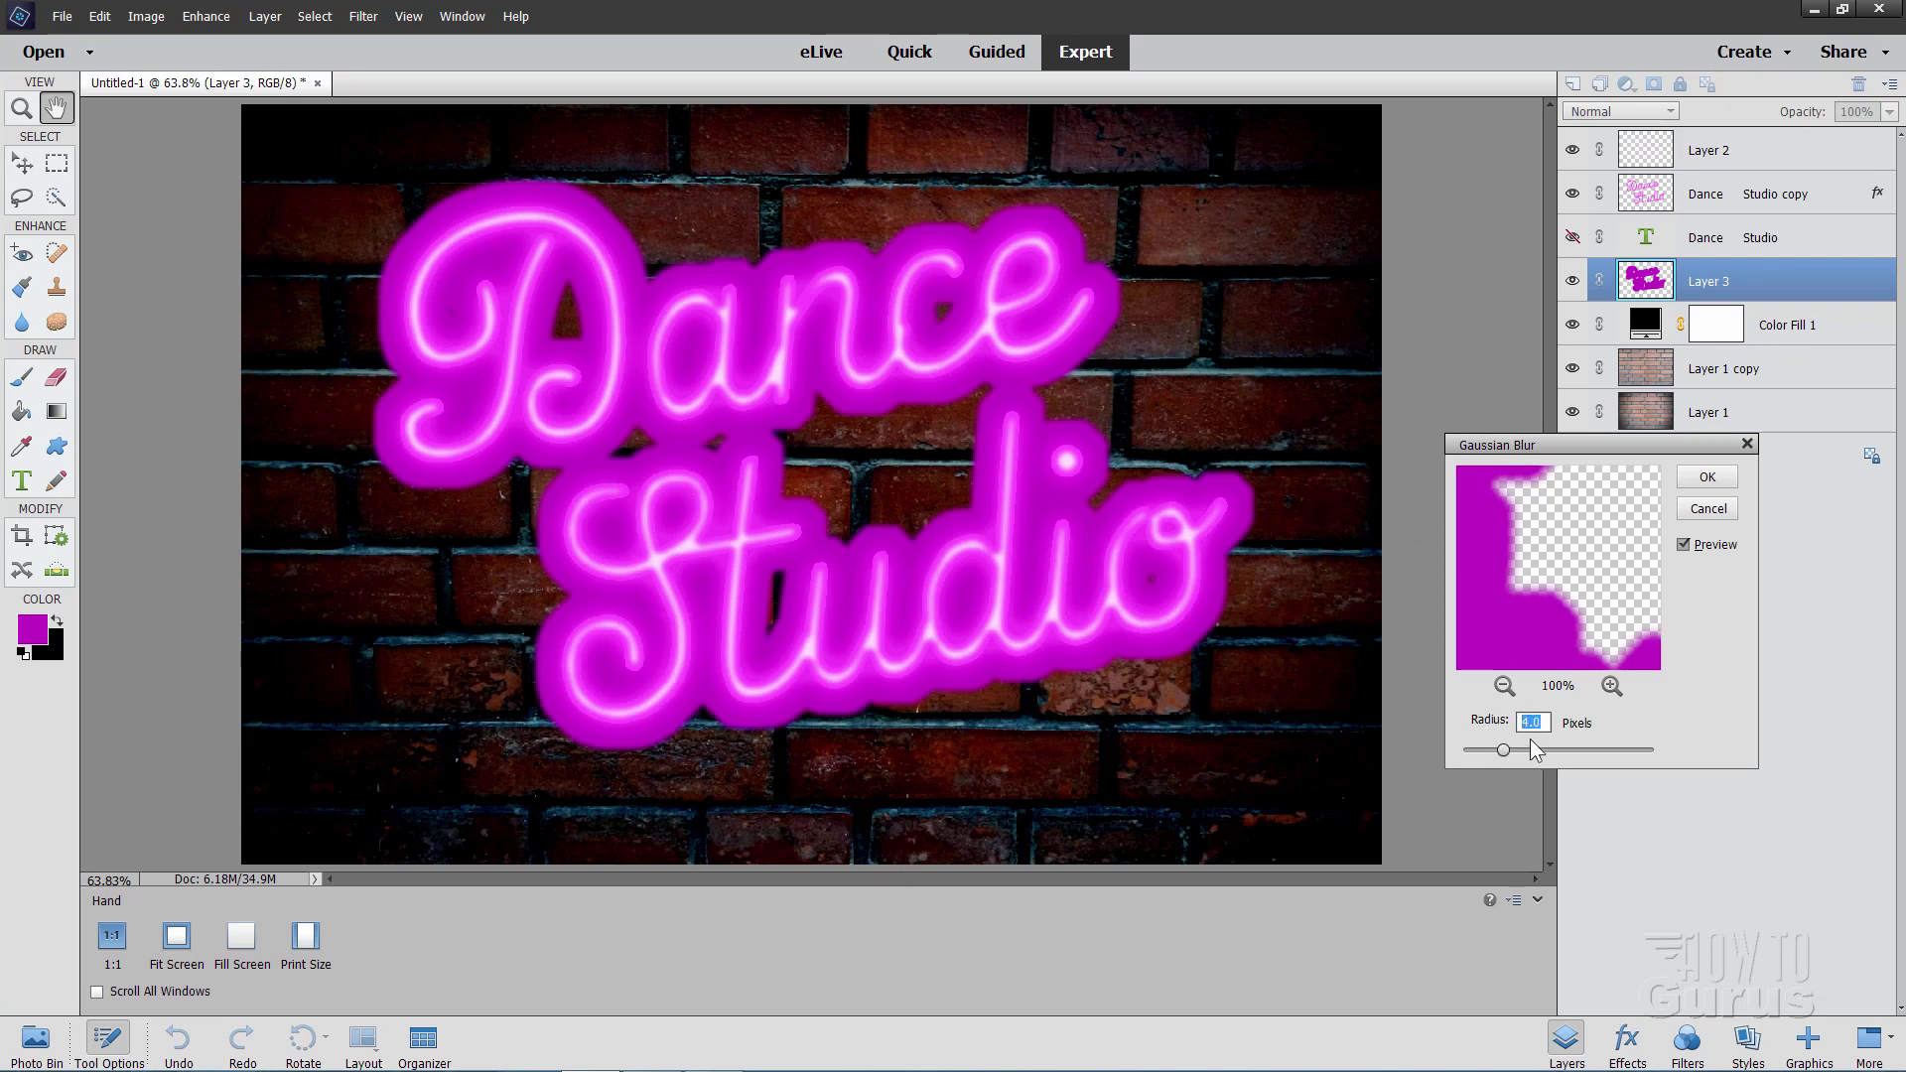
text(60)
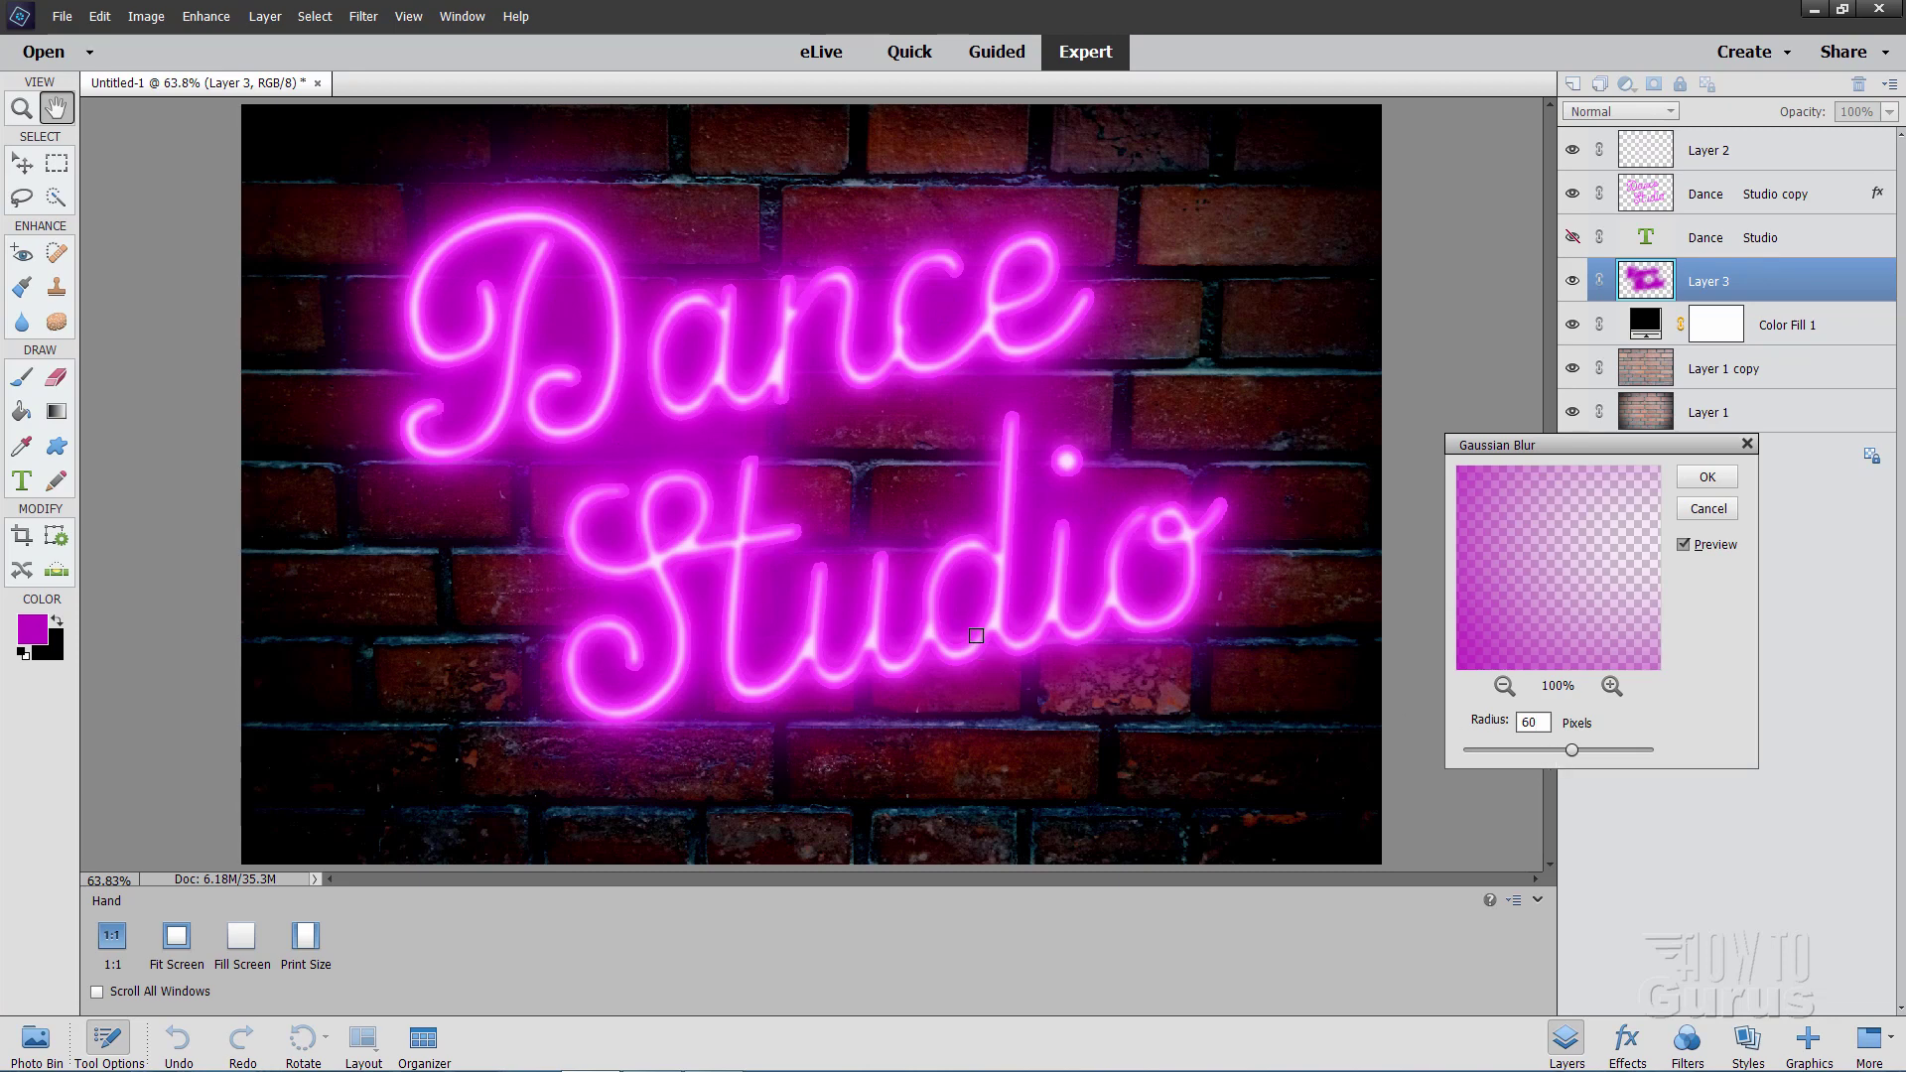
click(1707, 478)
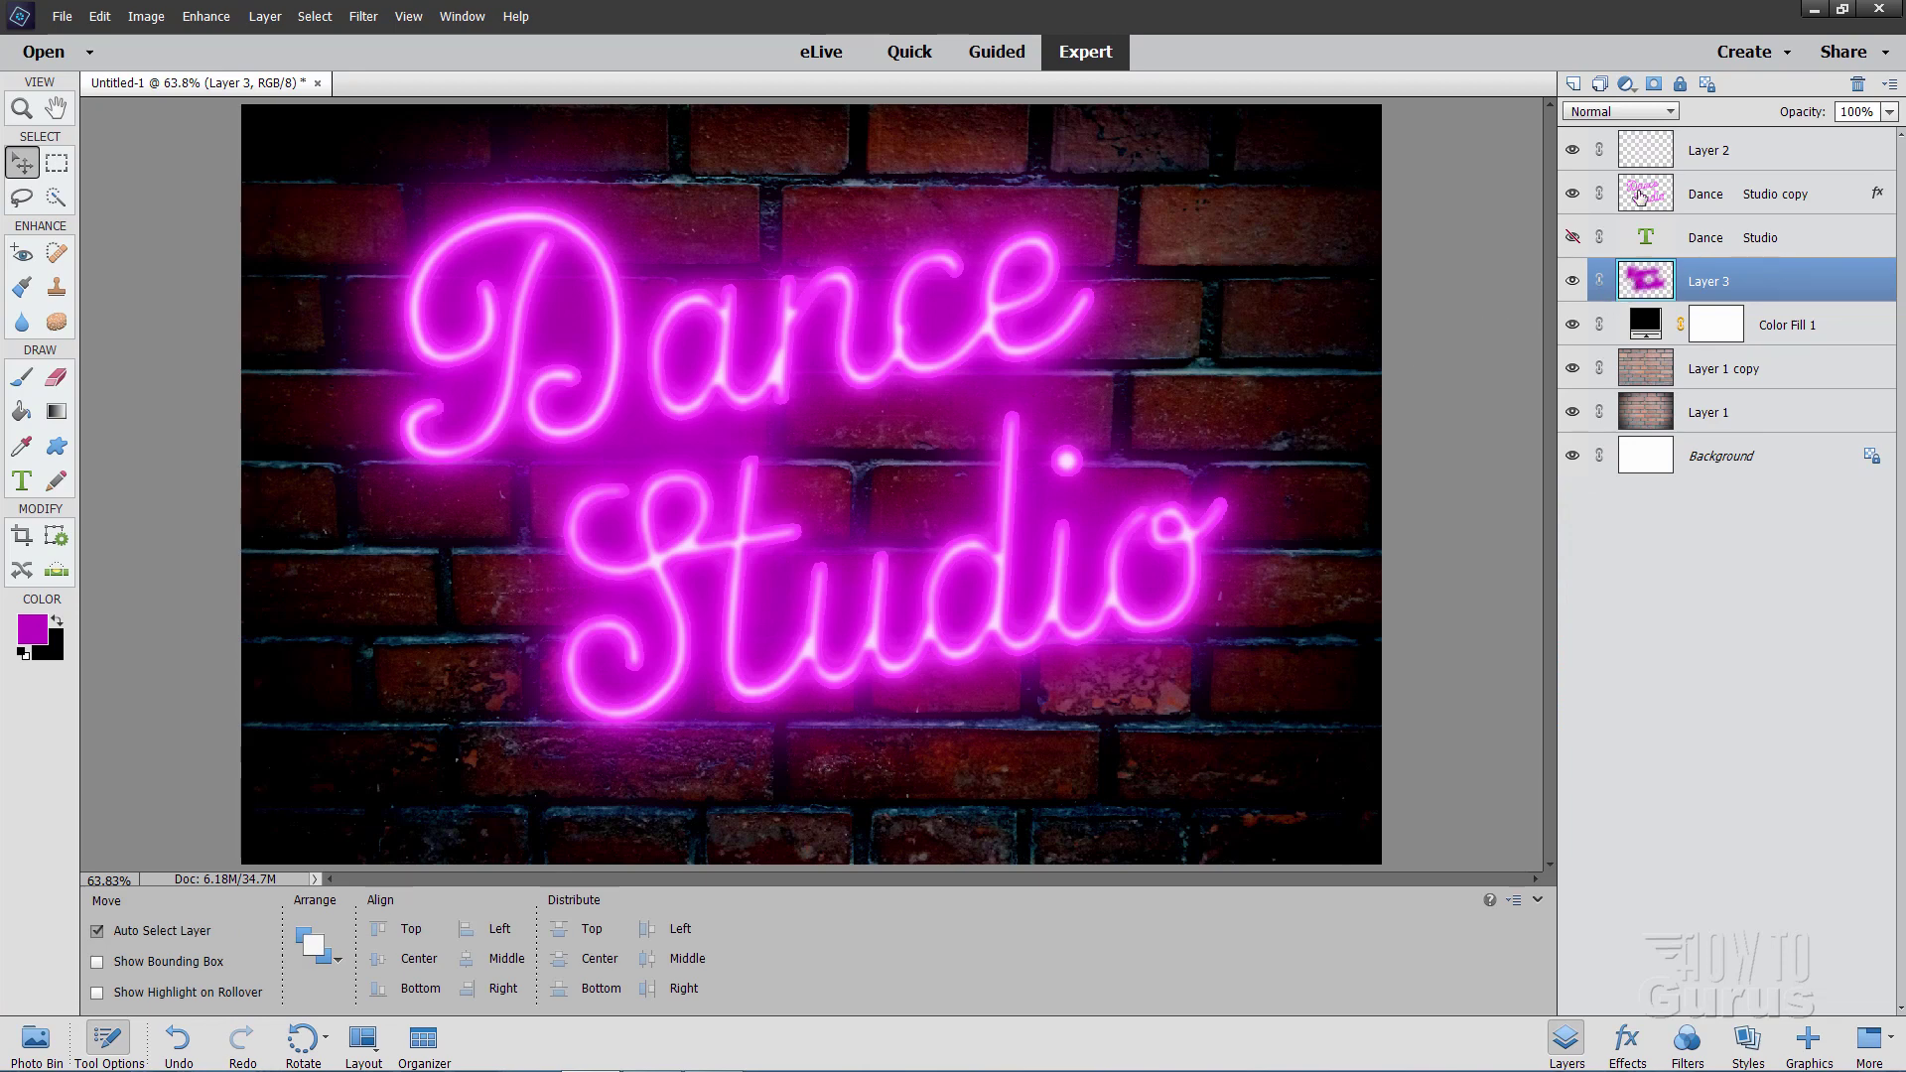
Step: Change Layer 3's blend mode to Linear Light
click(1602, 119)
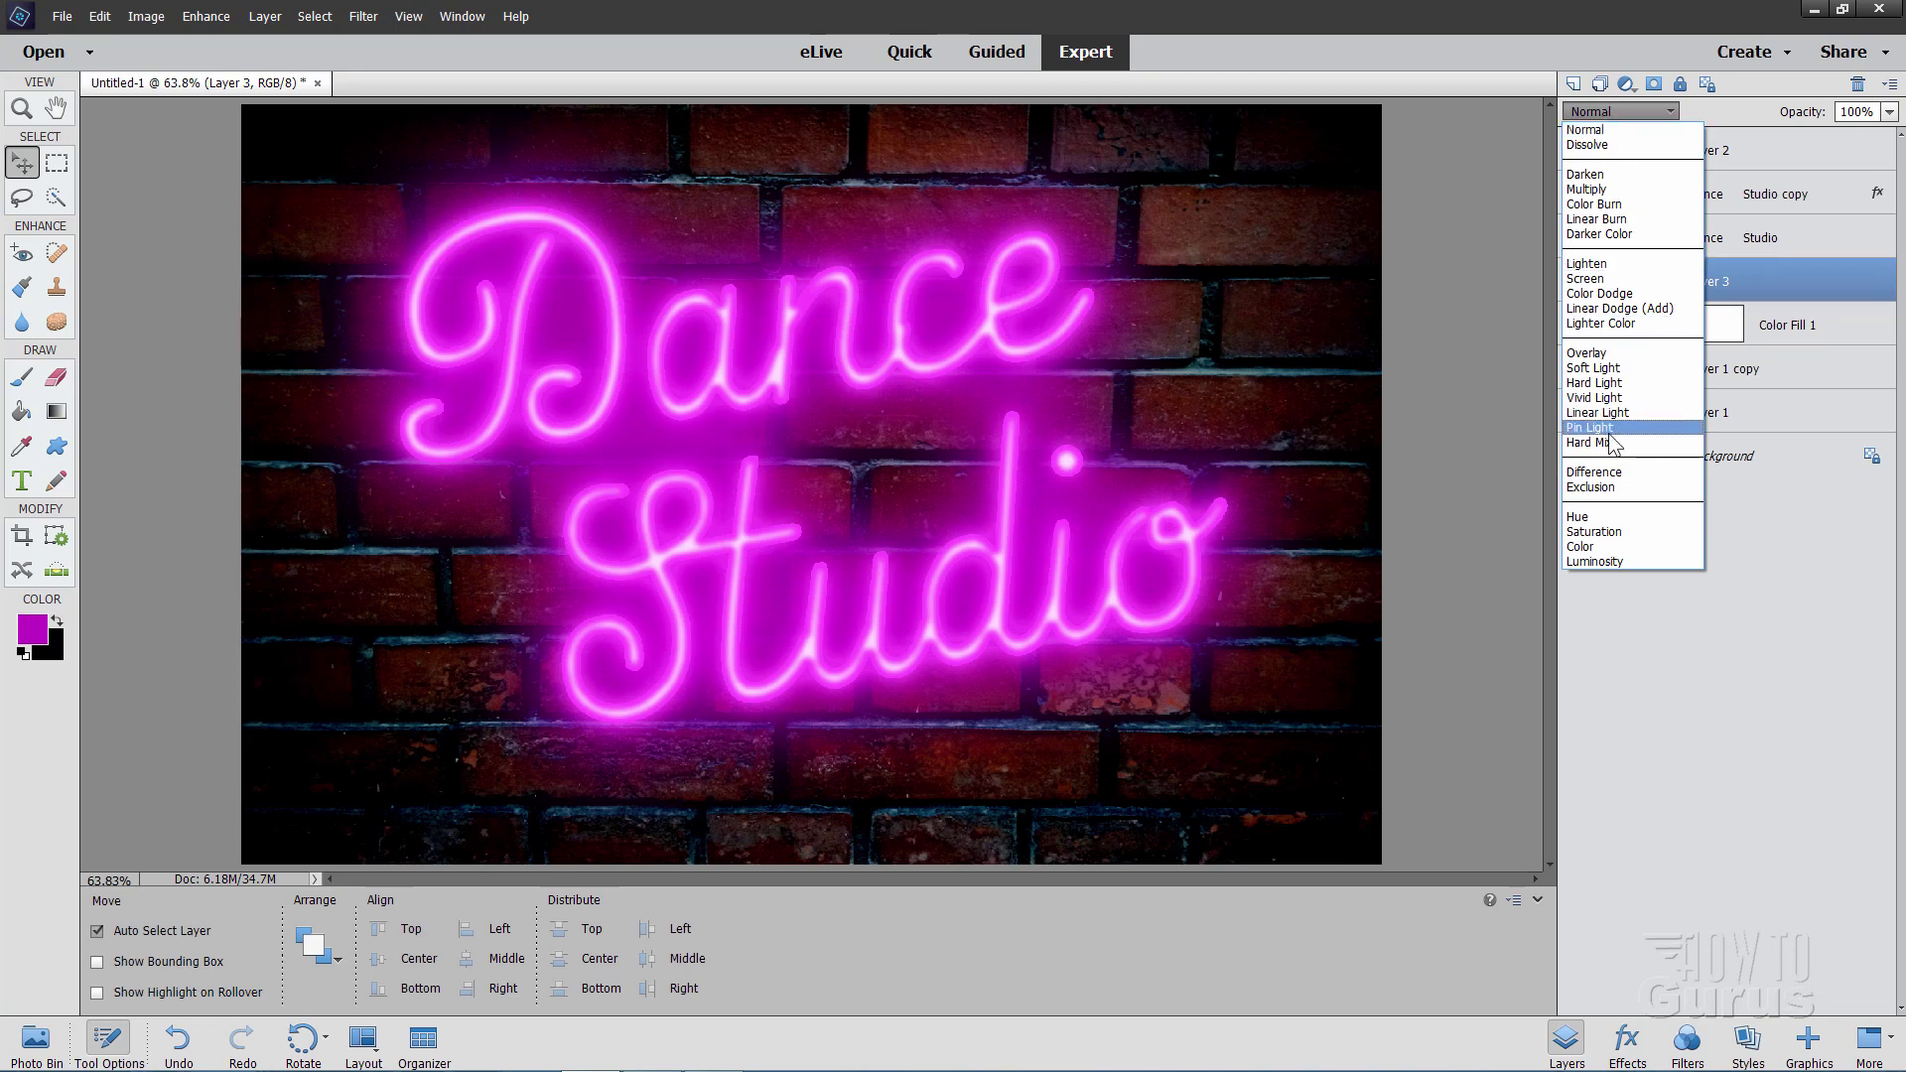
click(1586, 413)
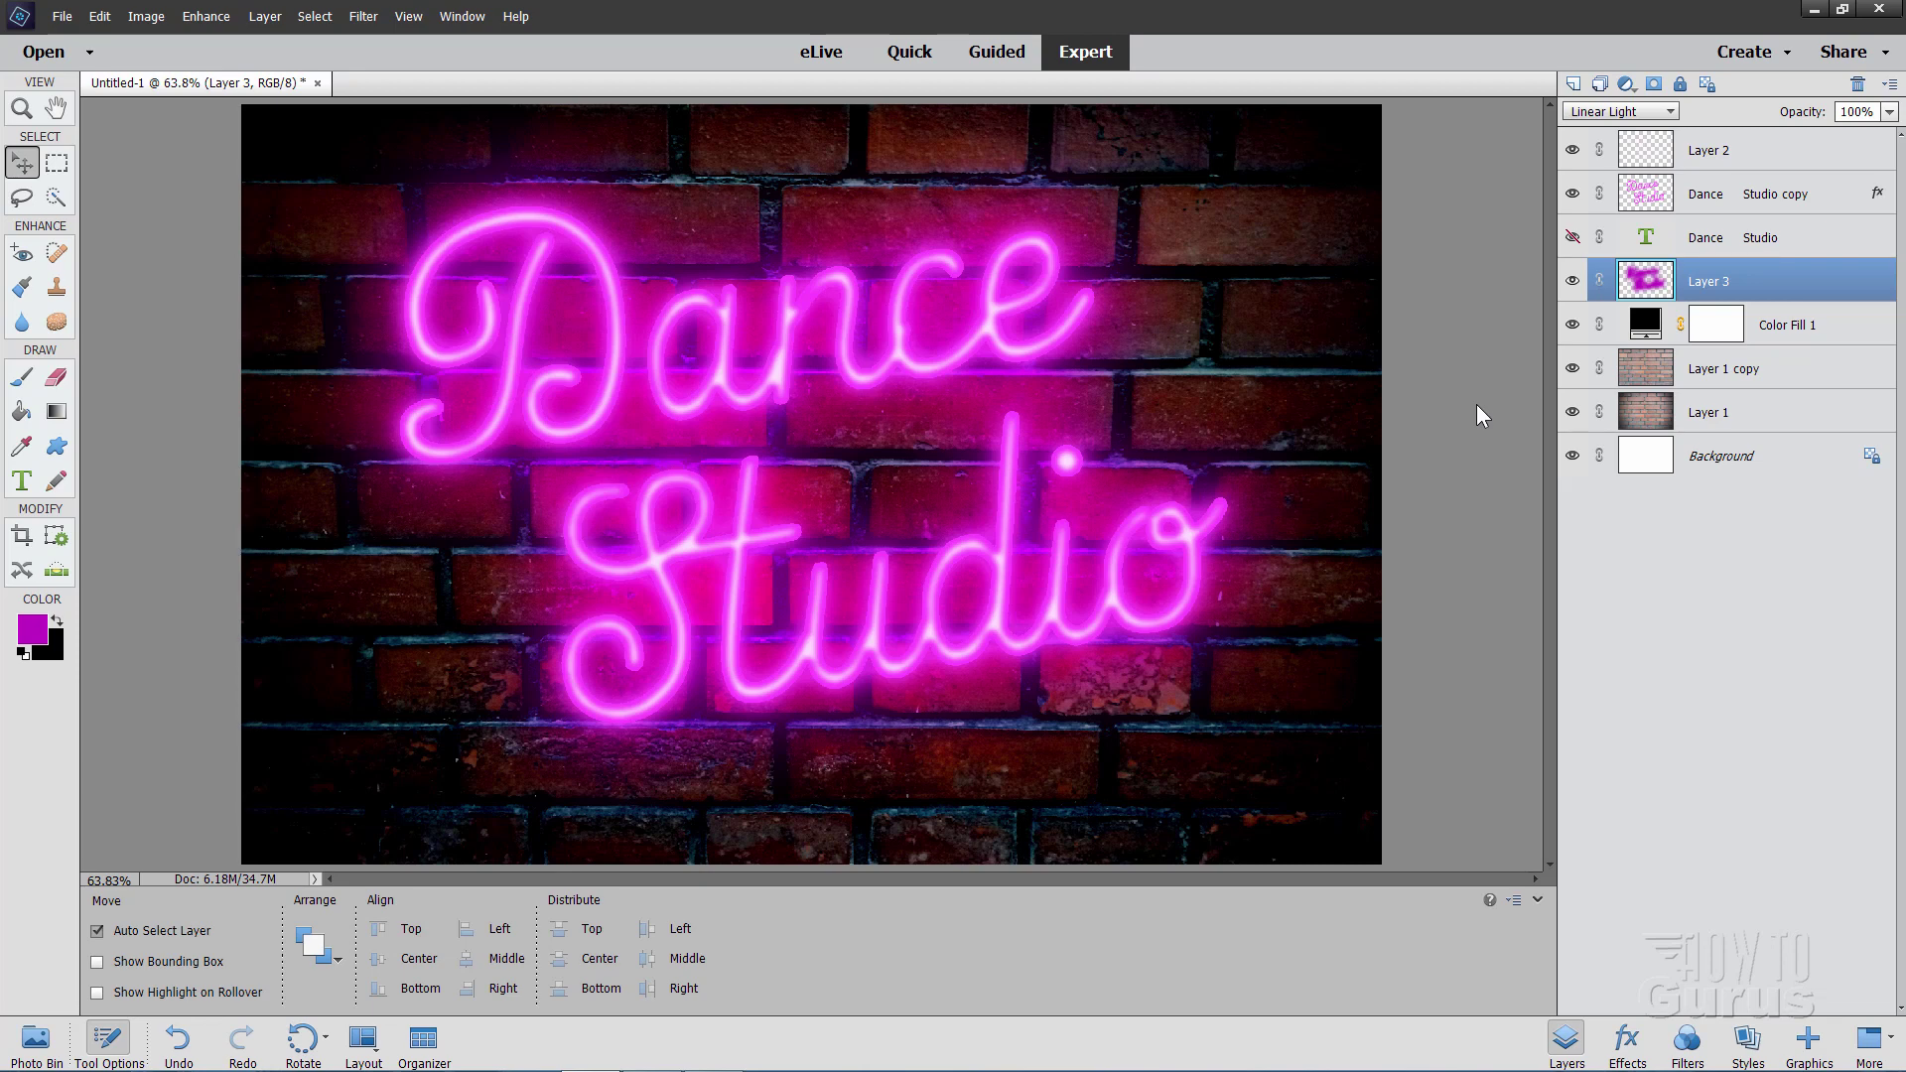
key(alt+comma)
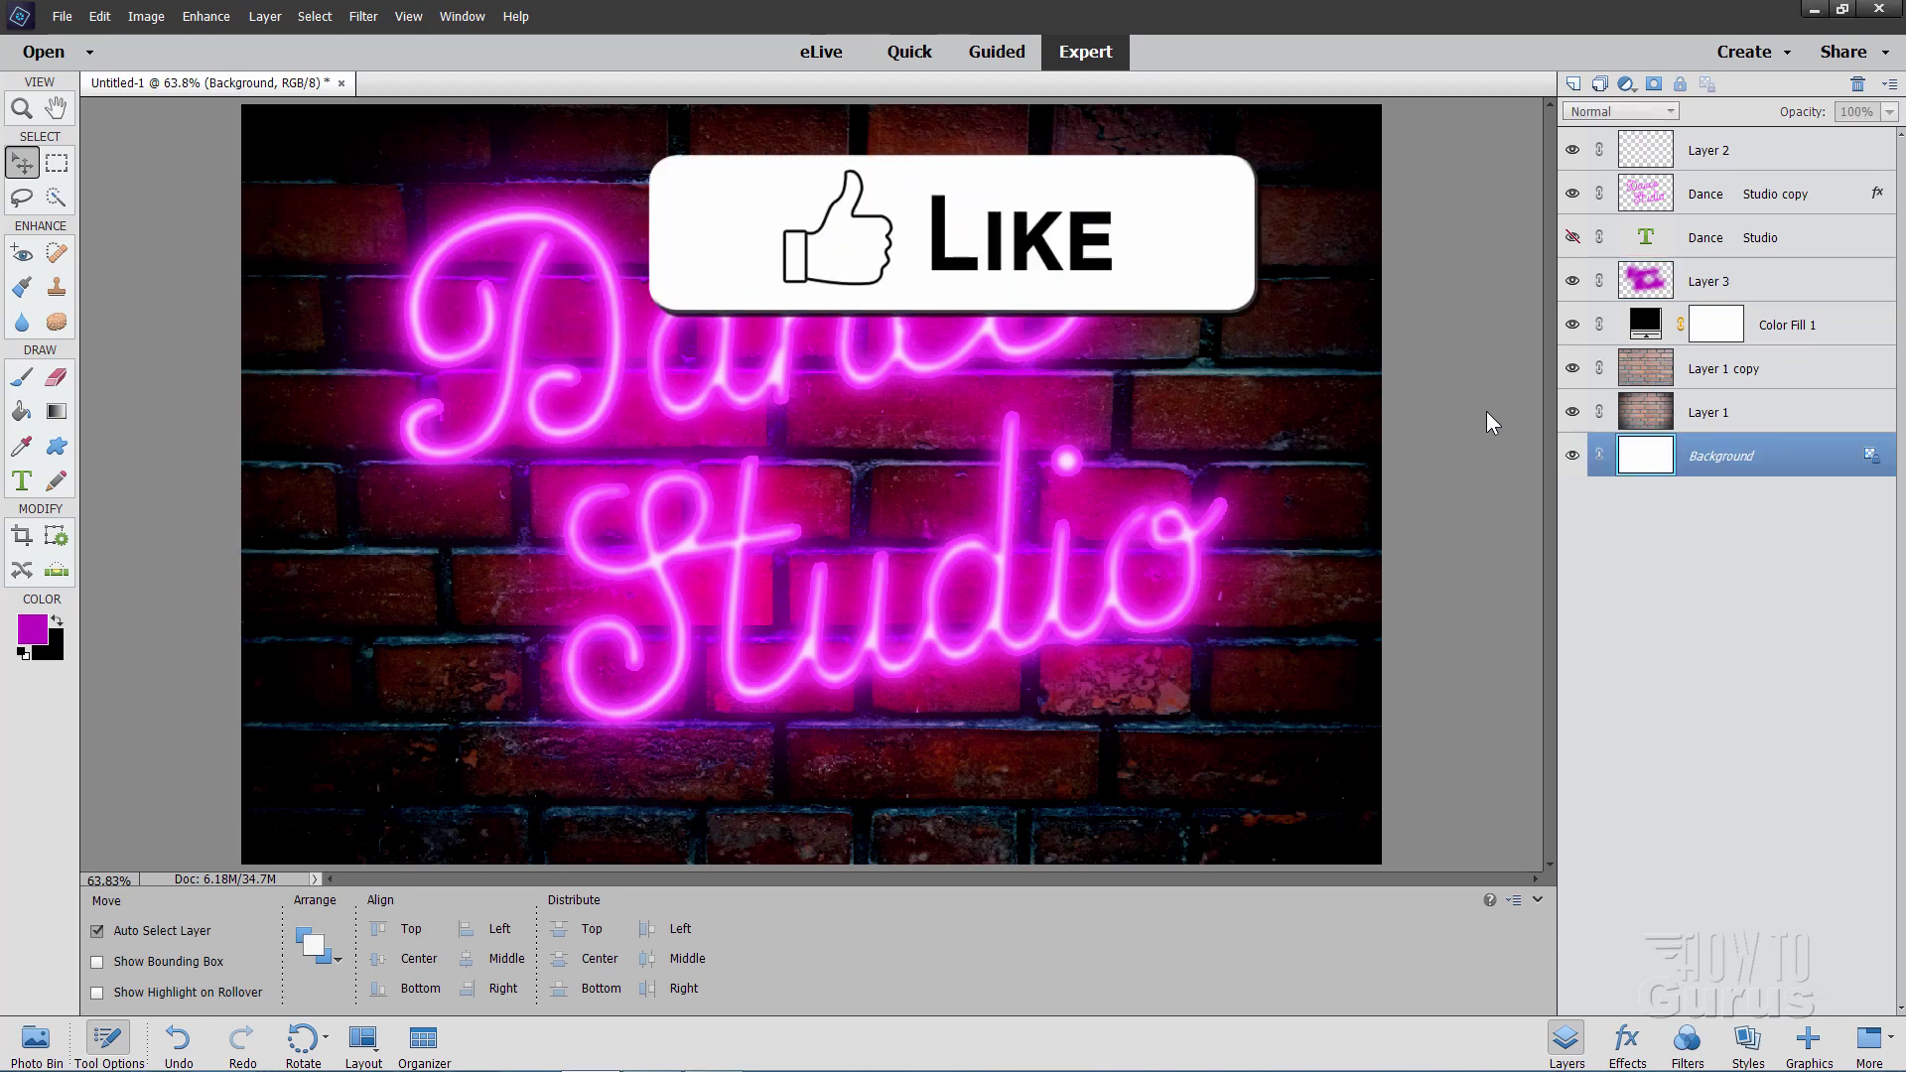